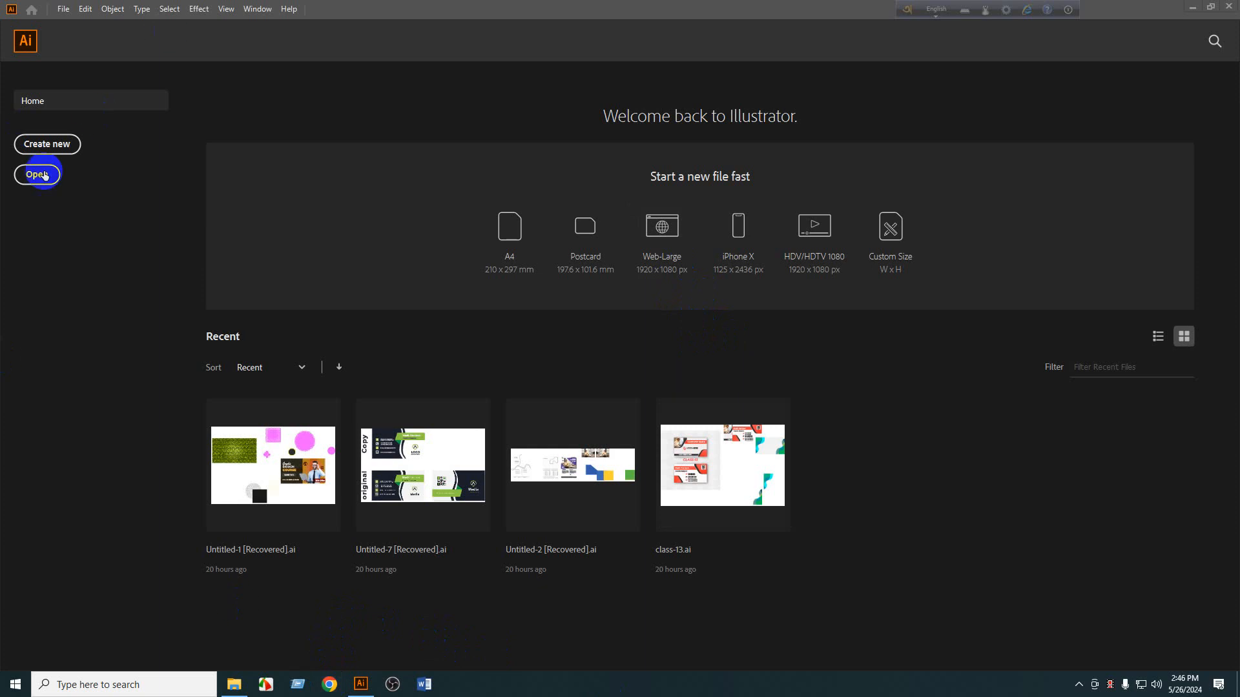
# Start a new document and display the Web presets.
pyautogui.click(25, 144)
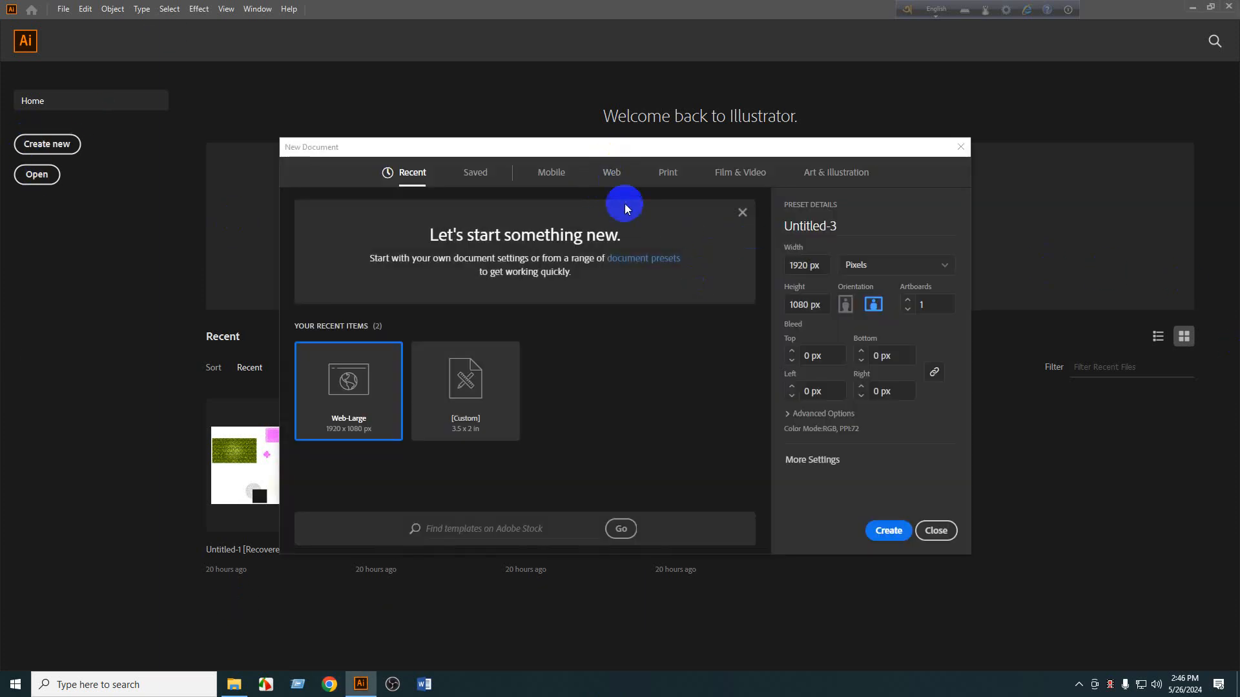
pyautogui.click(613, 172)
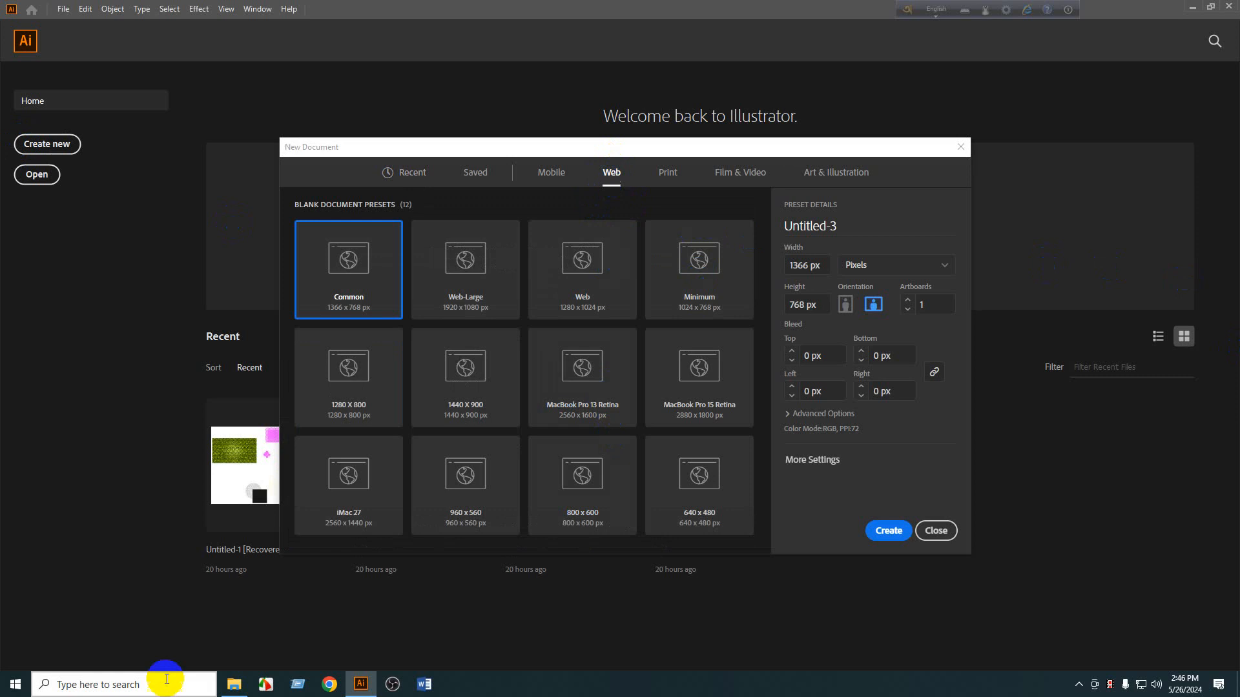
# Switch to Chrome and open the Freepik website.
pyautogui.click(329, 686)
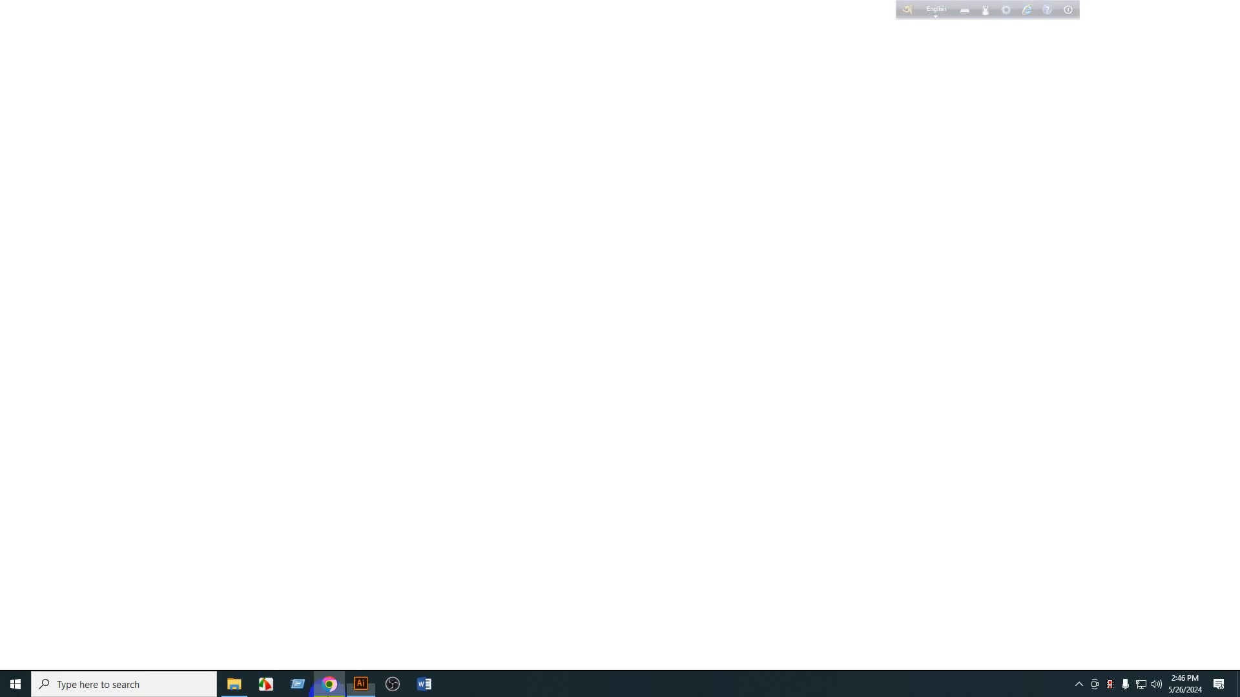
pyautogui.click(381, 39)
pyautogui.write('fr')
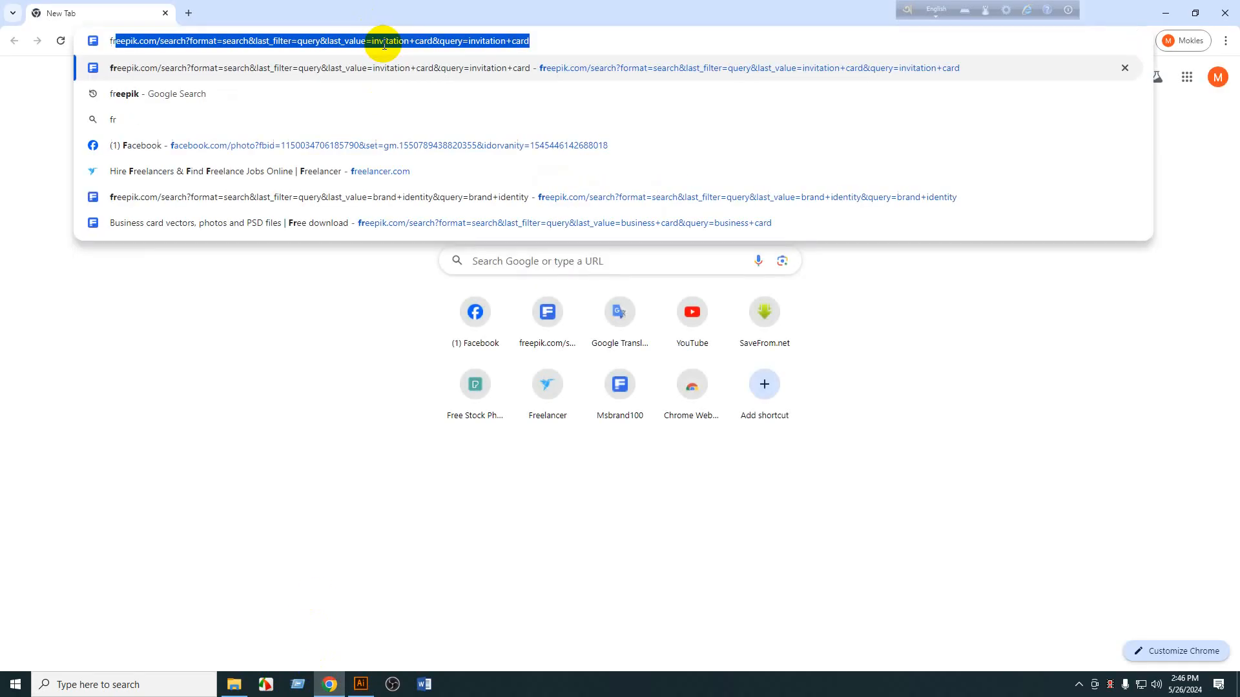
pyautogui.write('eepik')
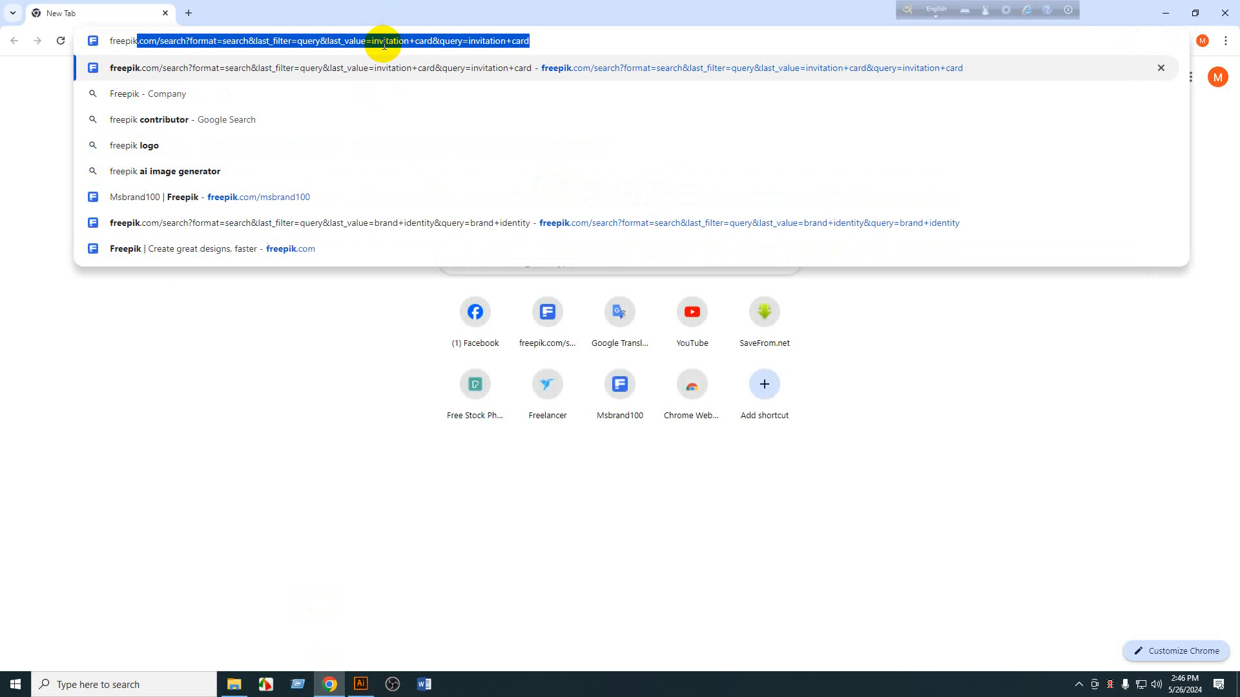
pyautogui.press('Return')
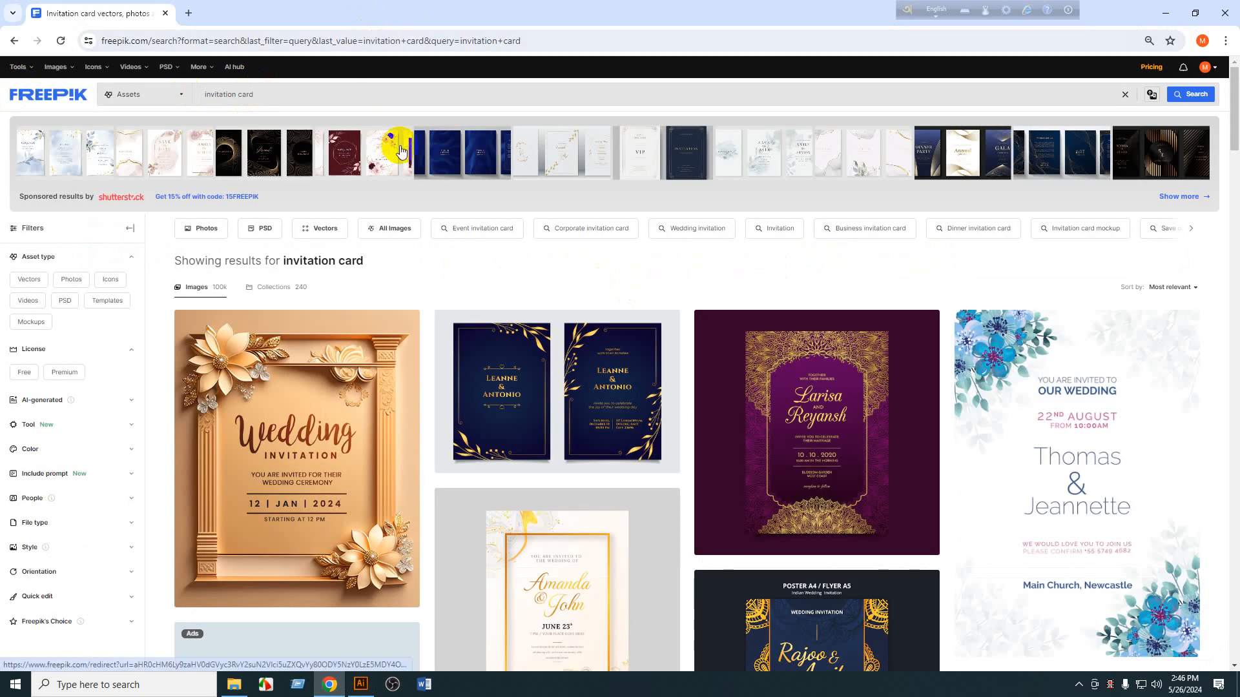
# Replace the current Freepik search with "jersey design" and run it.
pyautogui.moveTo(279, 94); pyautogui.dragTo(1, 96)
pyautogui.press('BackSpace')
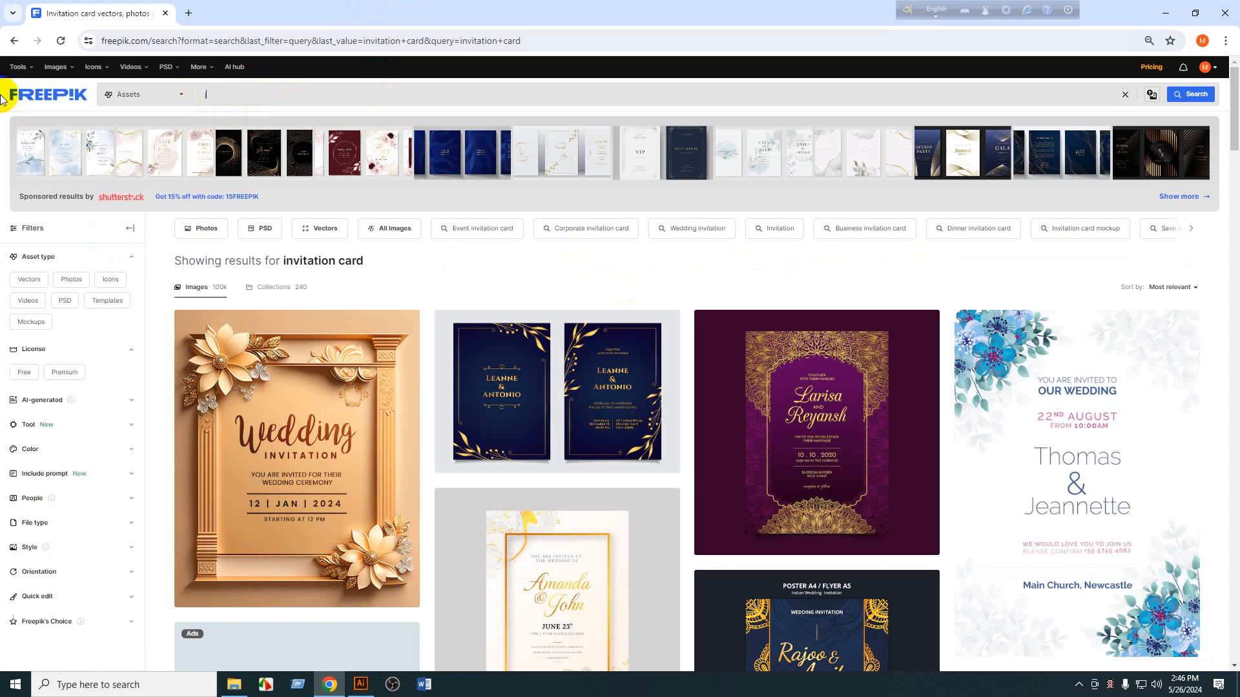
pyautogui.write('jersey')
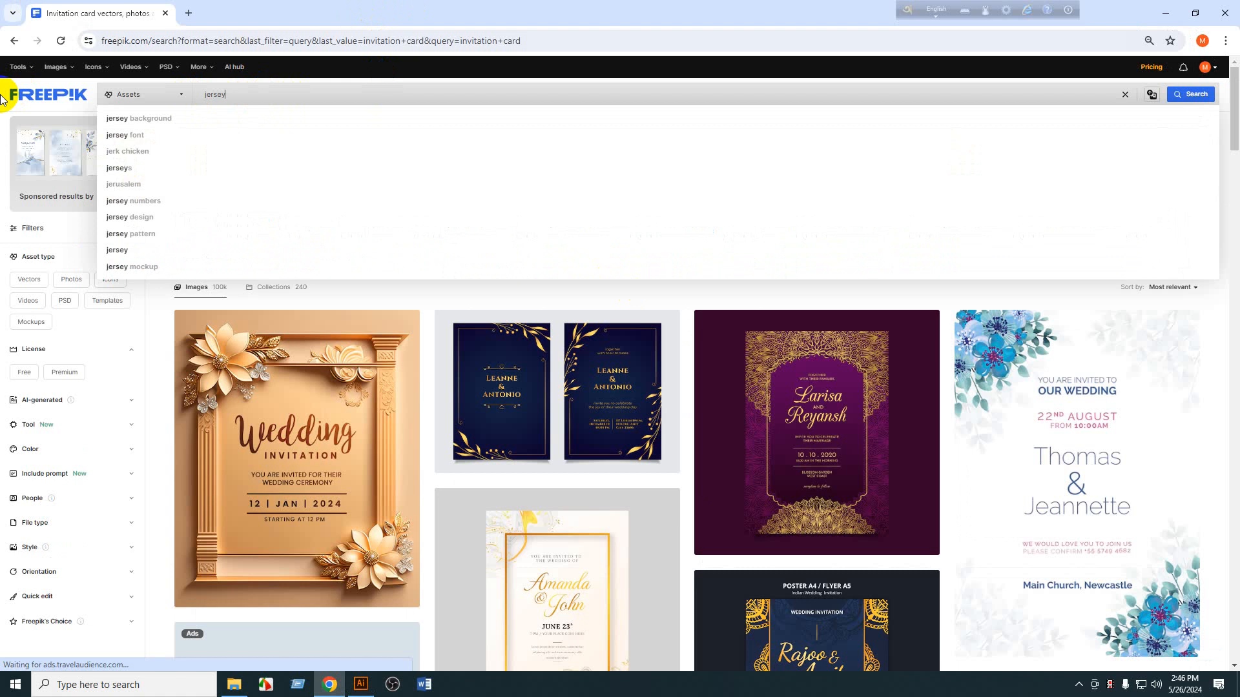
pyautogui.write(' design')
pyautogui.press('Return')
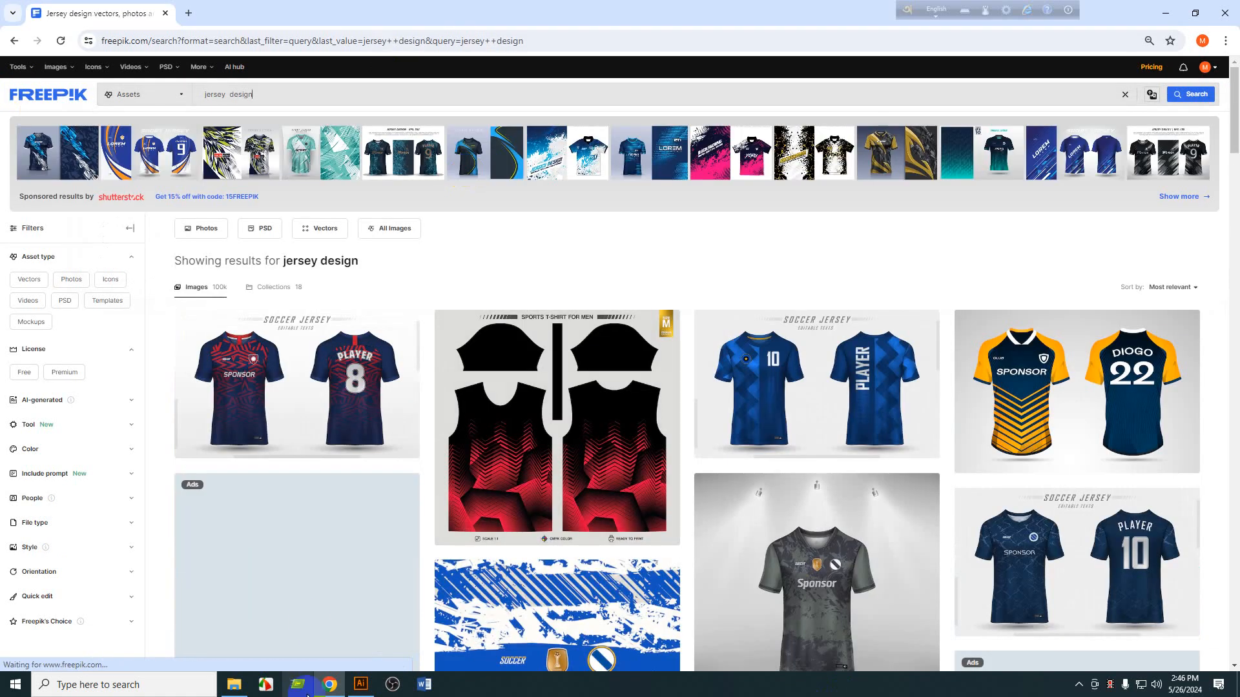
# Look through the first page of jersey design results for pattern and layout ideas.
pyautogui.scroll(-3, 368, 471)
pyautogui.scroll(-1, 509, 592)
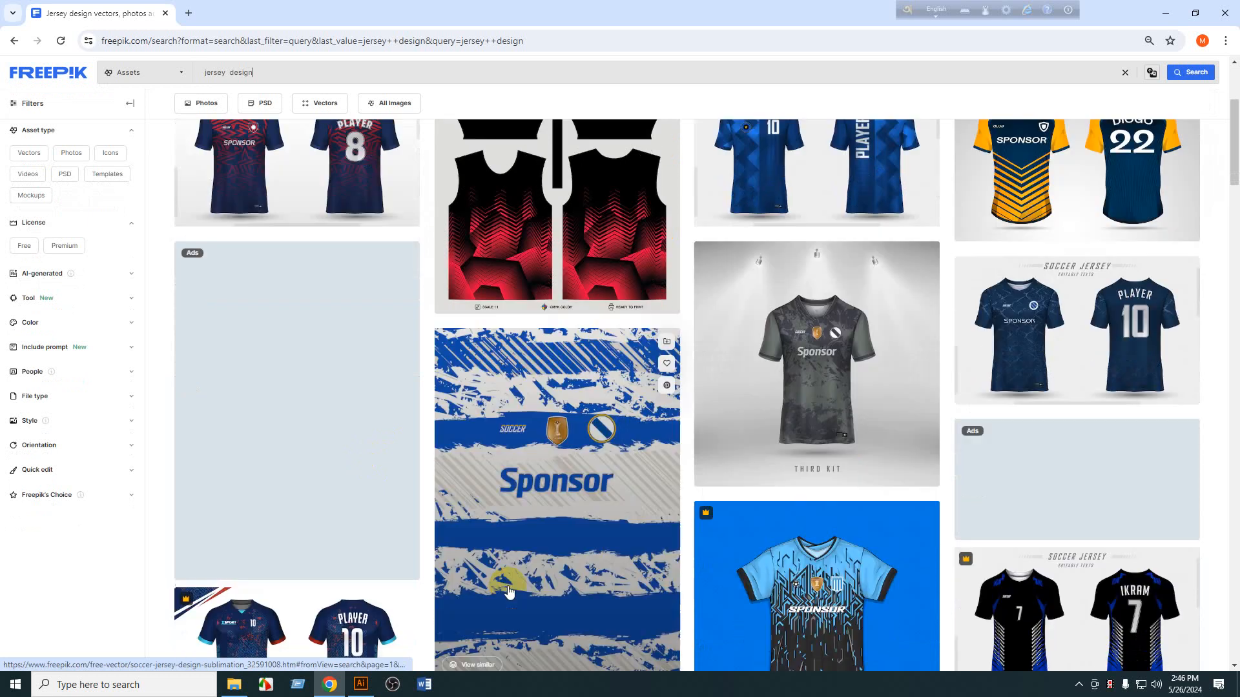
pyautogui.scroll(-7, 726, 504)
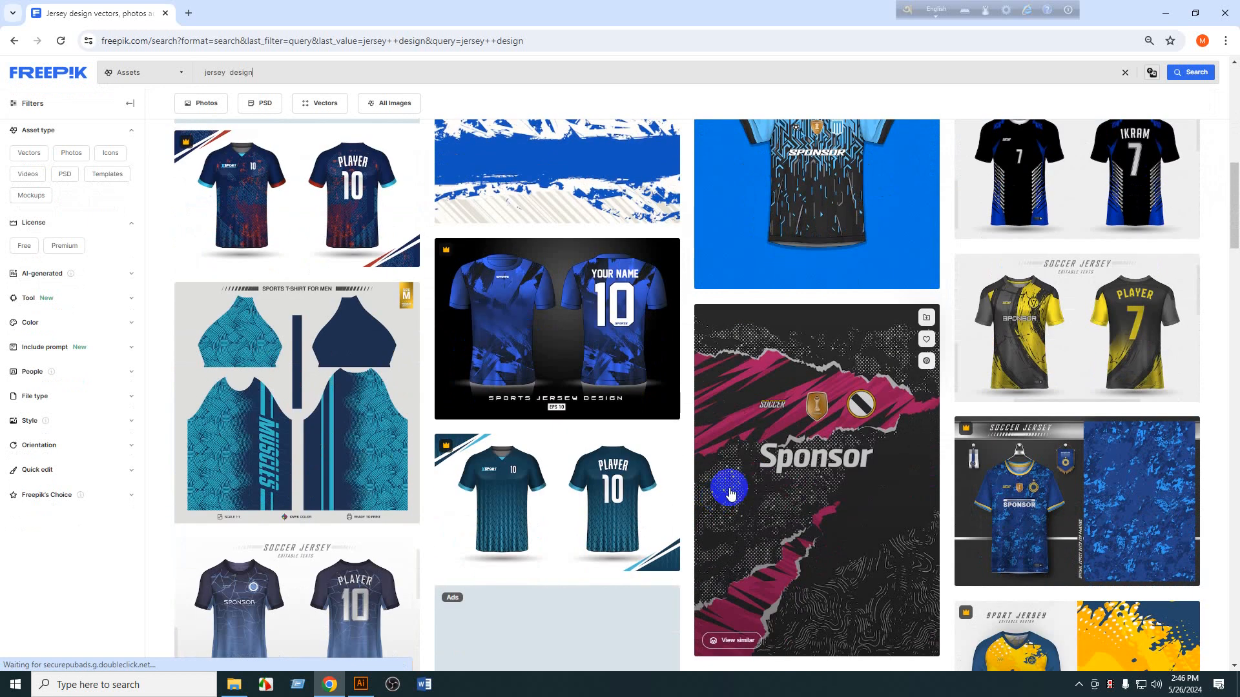
pyautogui.scroll(-1, 568, 336)
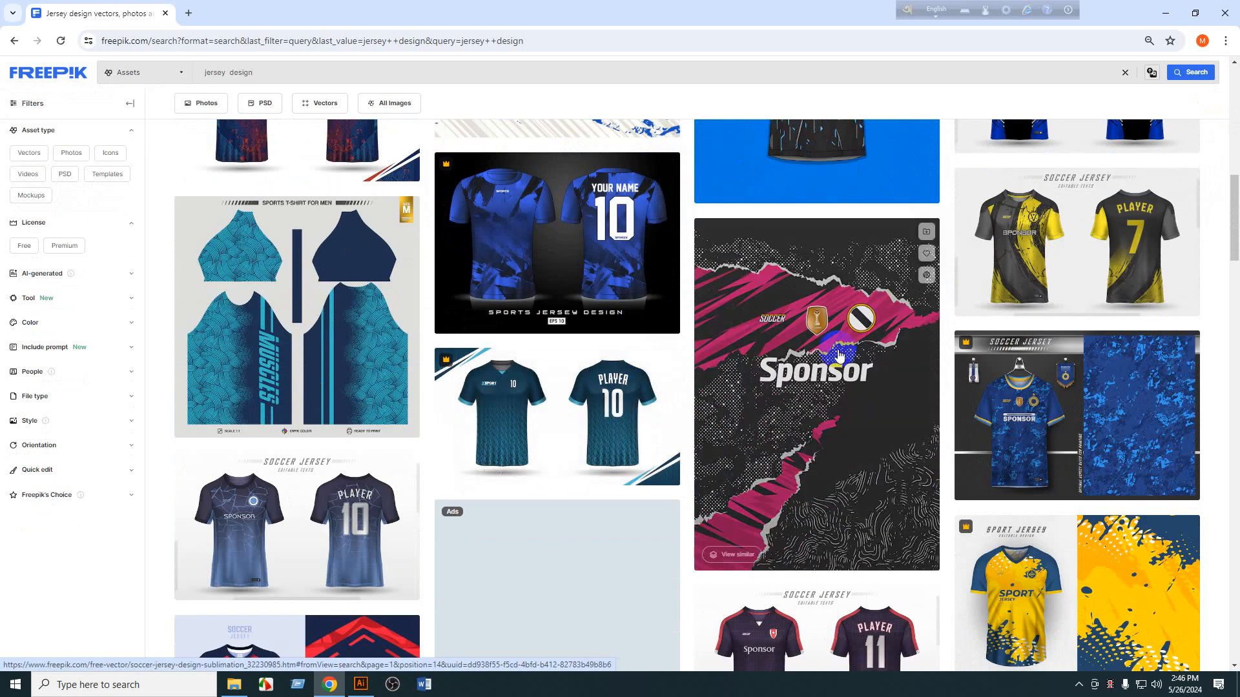
pyautogui.scroll(-1, 769, 275)
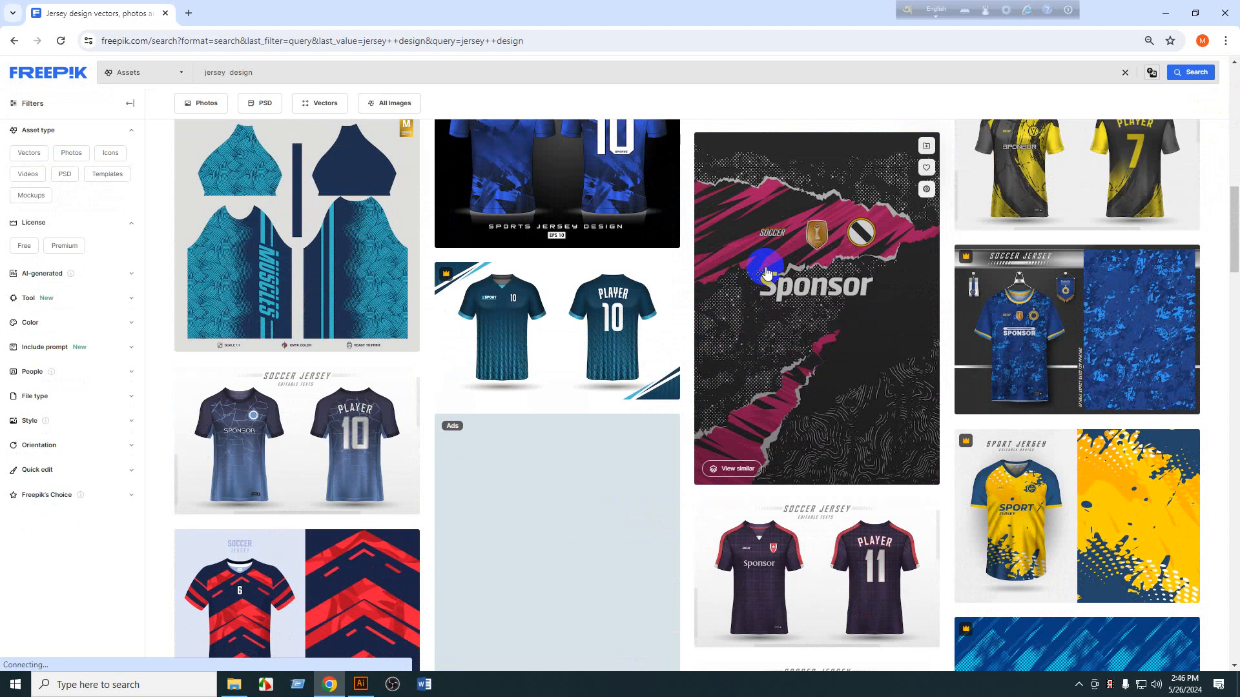
pyautogui.scroll(-6, 767, 273)
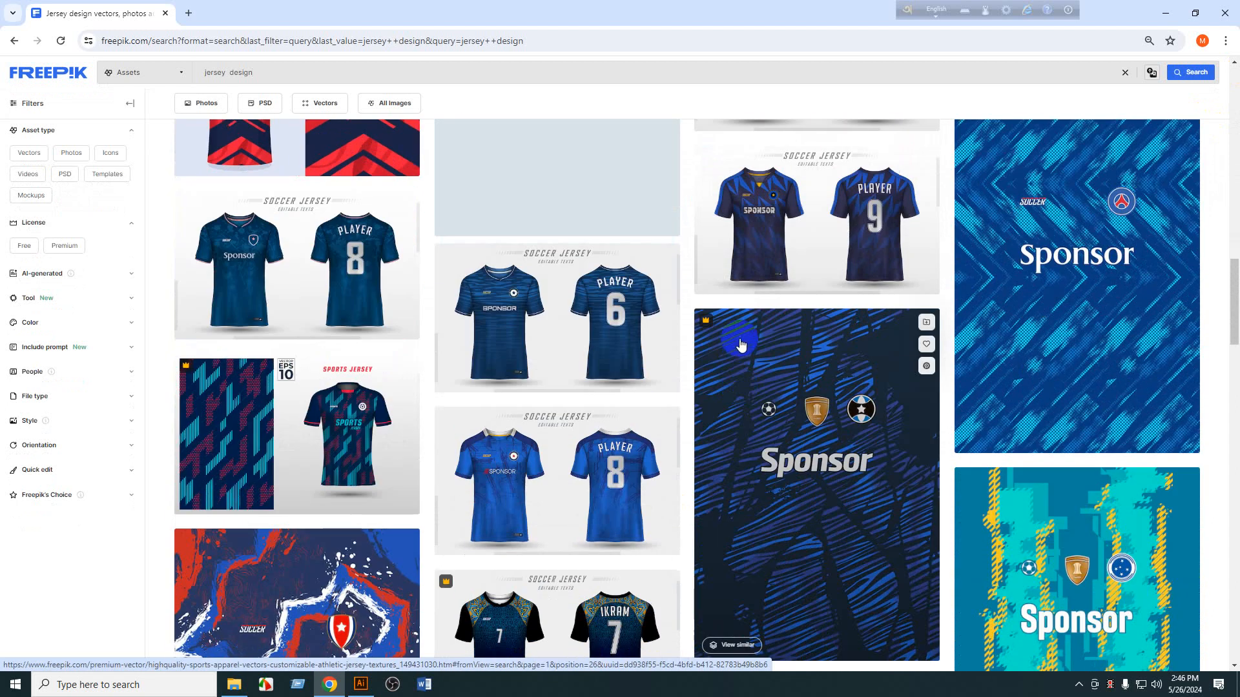
pyautogui.scroll(-6, 730, 336)
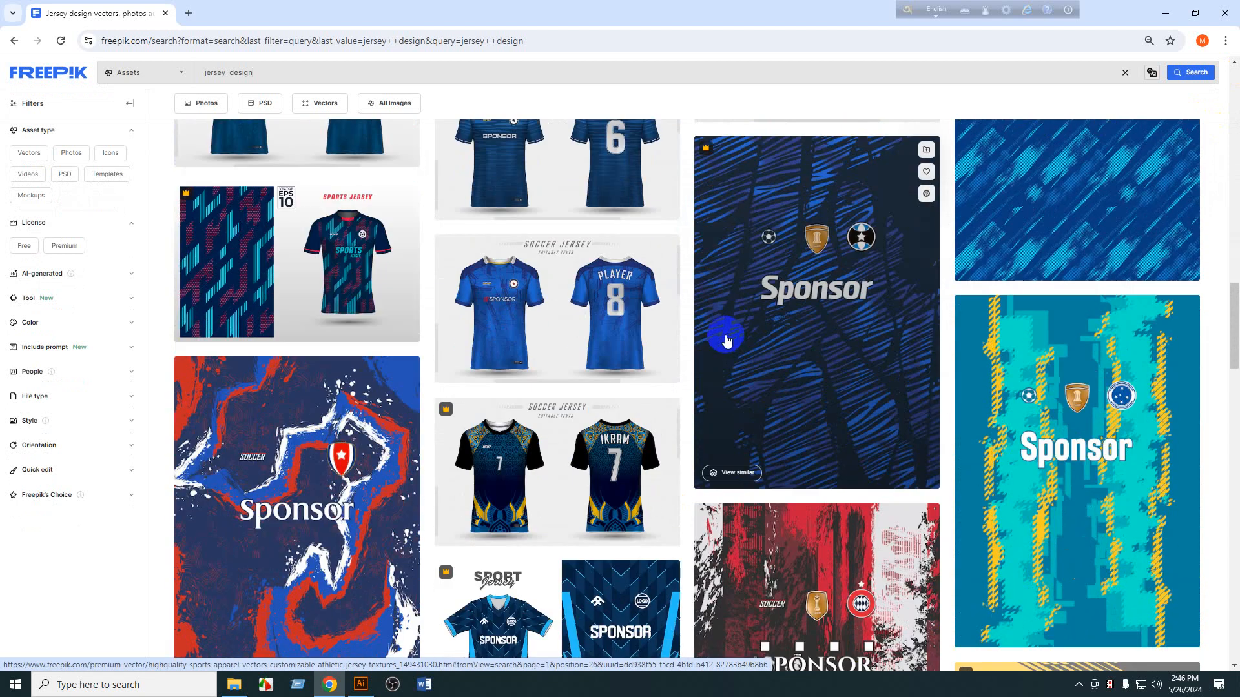
pyautogui.scroll(-5, 726, 366)
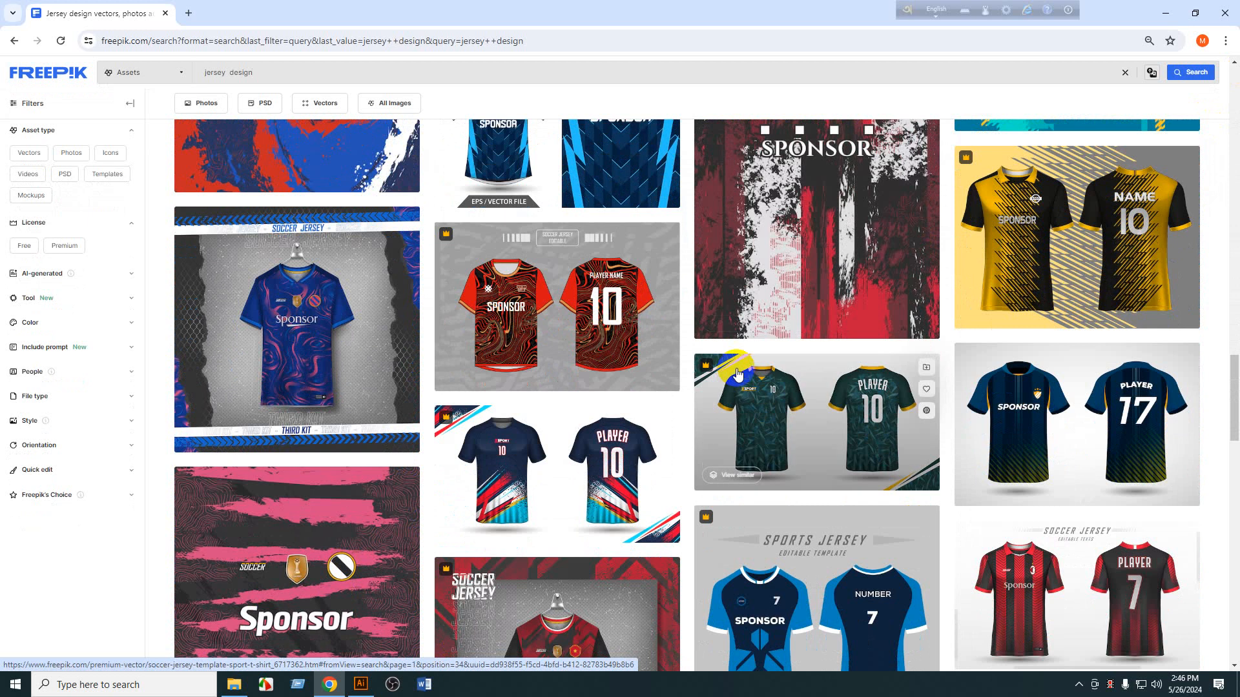
pyautogui.scroll(-4, 481, 394)
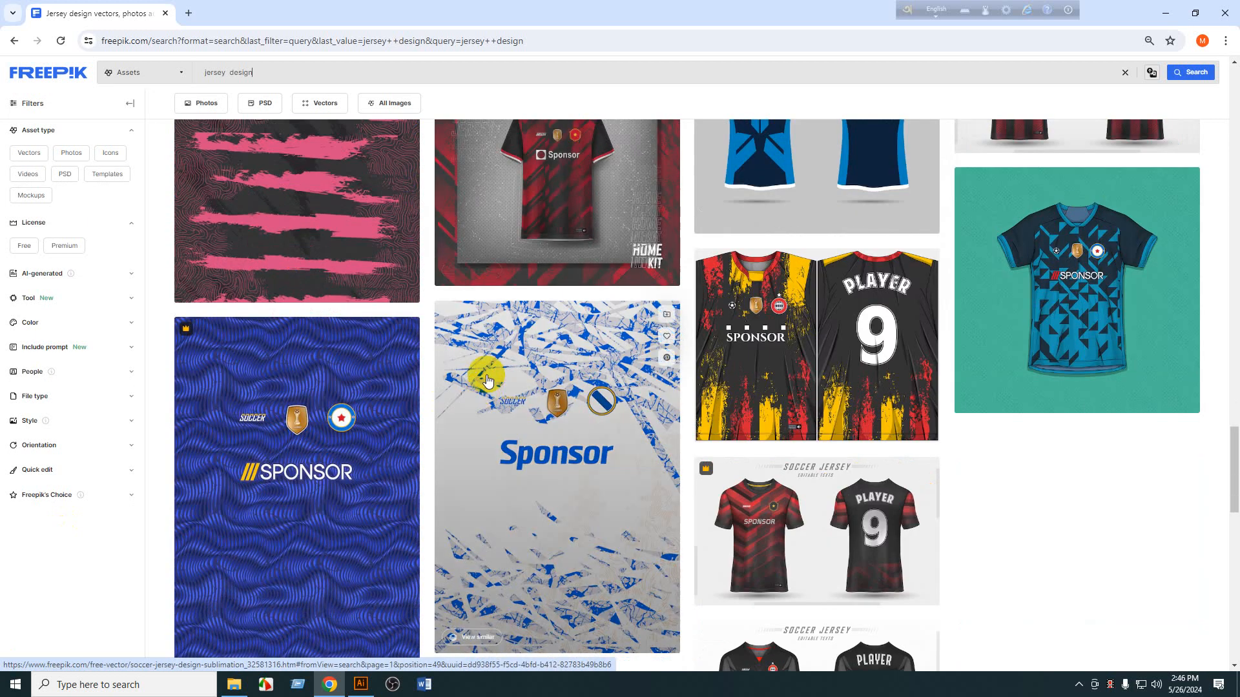
pyautogui.scroll(-4, 483, 386)
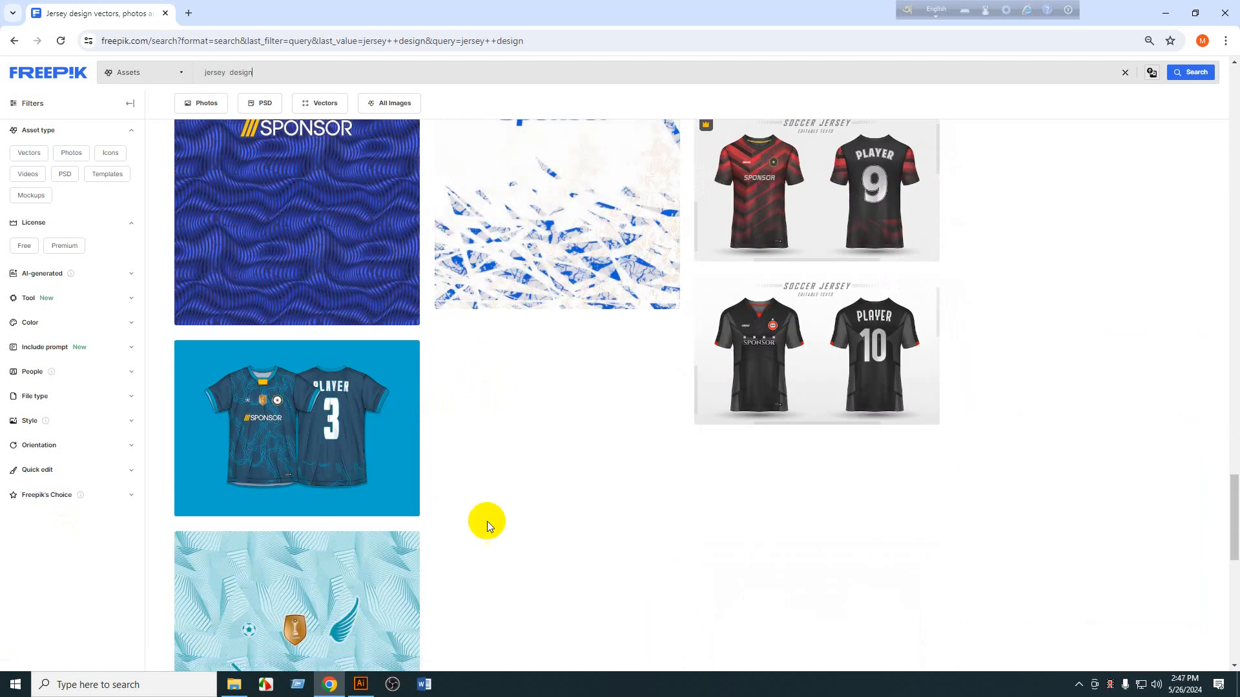
pyautogui.scroll(-3, 517, 529)
pyautogui.scroll(-1, 599, 548)
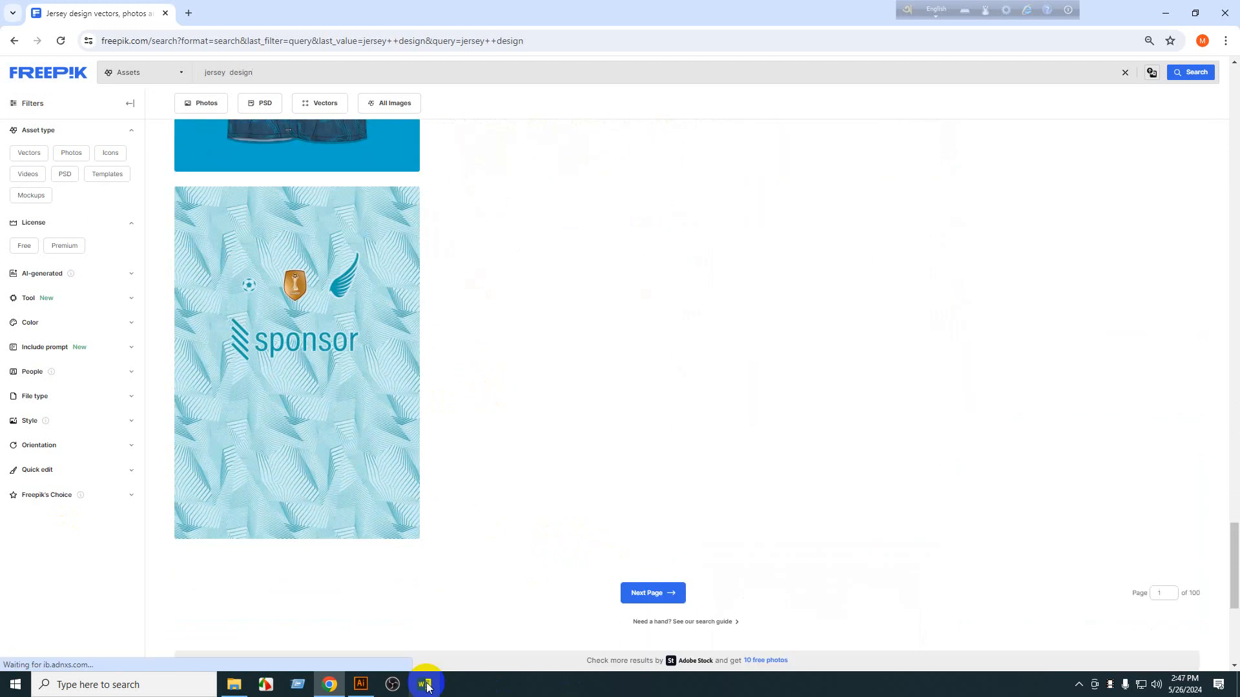
# Switch back to Illustrator and create a document from the Web-Large 1920 x 1080 px preset.
pyautogui.click(361, 685)
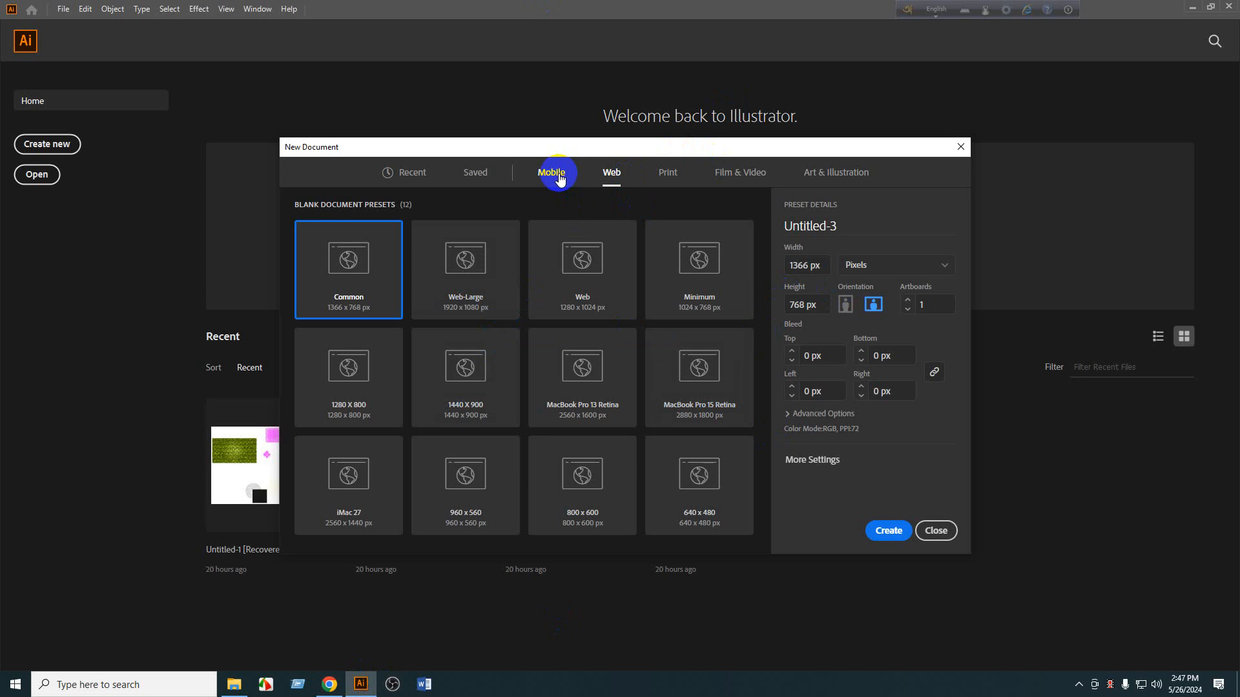
pyautogui.click(559, 180)
pyautogui.click(611, 175)
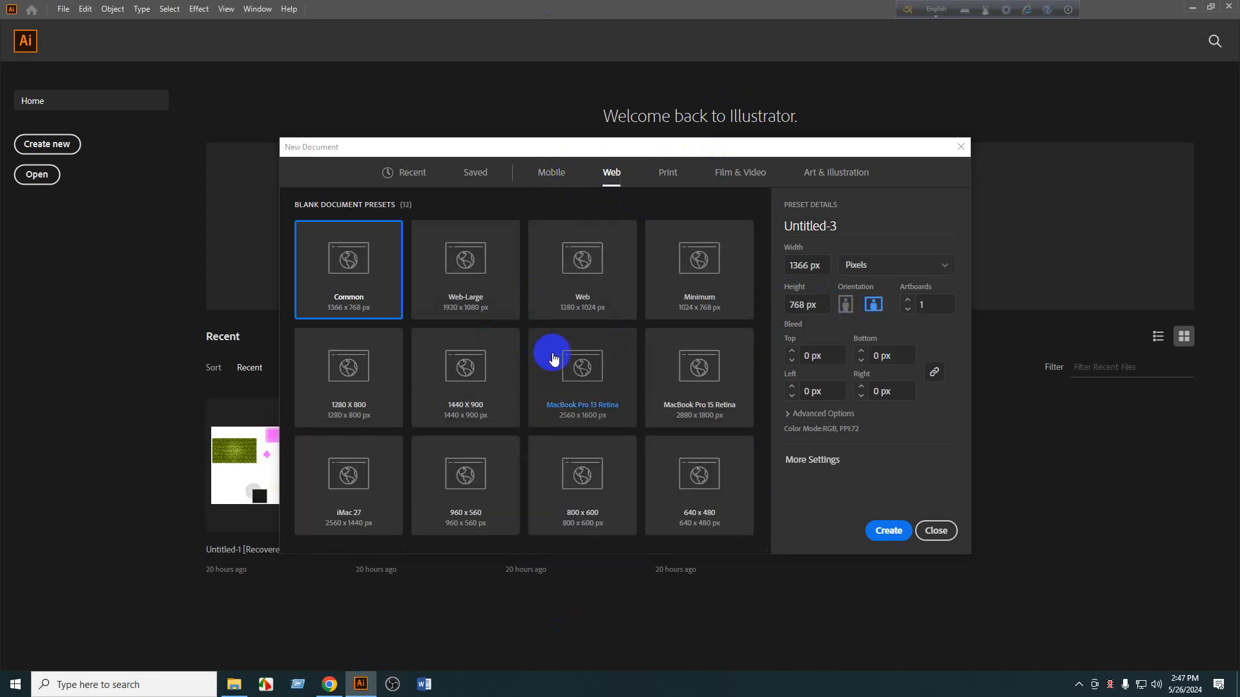
pyautogui.click(472, 275)
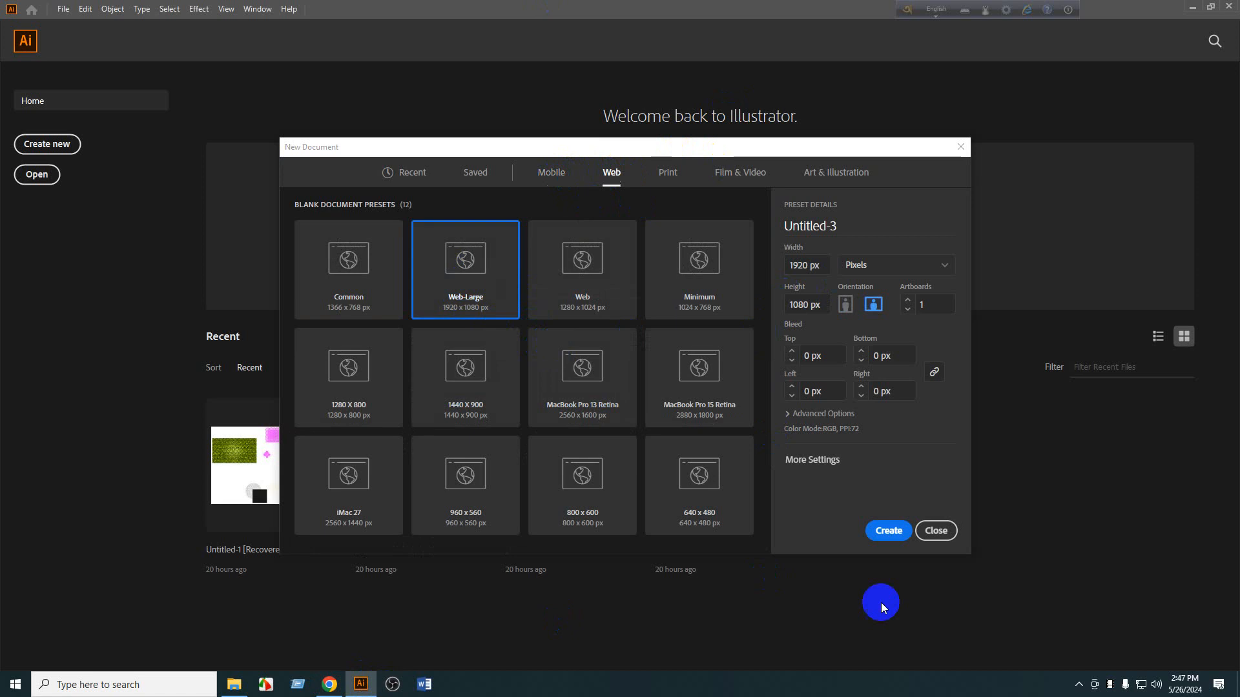
pyautogui.click(889, 531)
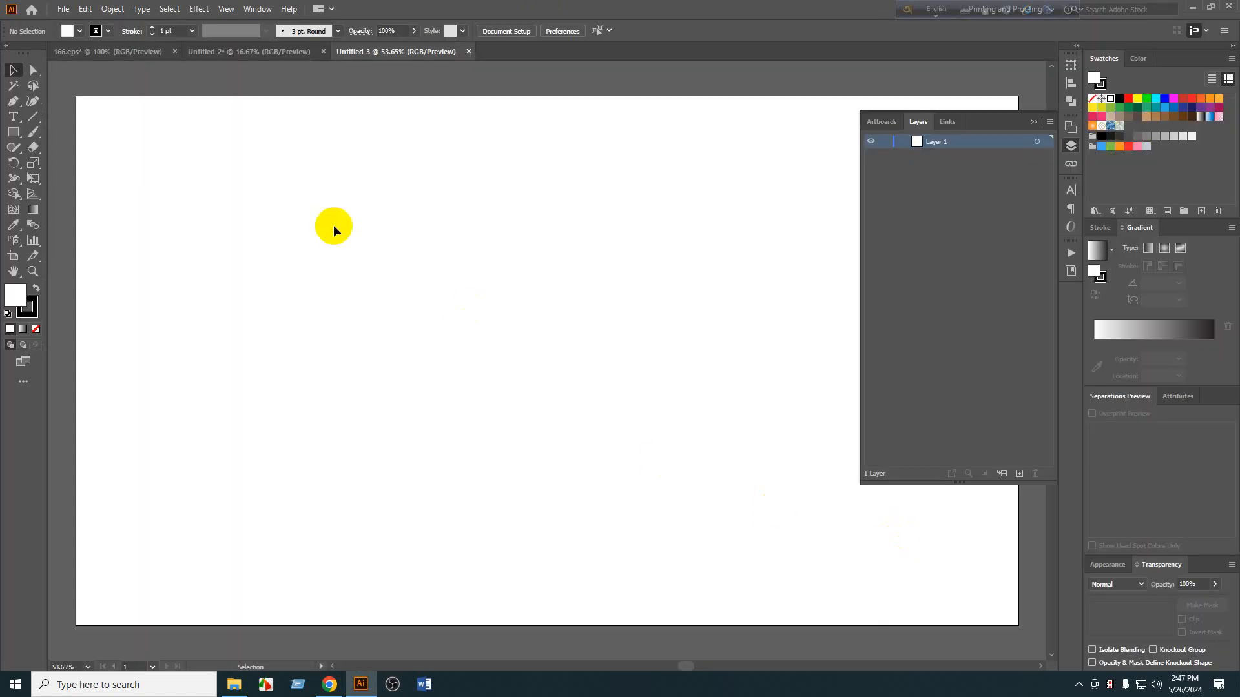
# Inspect the colour squares in the Untitled-2 document and close the blank Untitled-3 document.
pyautogui.scroll(-3, 334, 231)
pyautogui.click(277, 52)
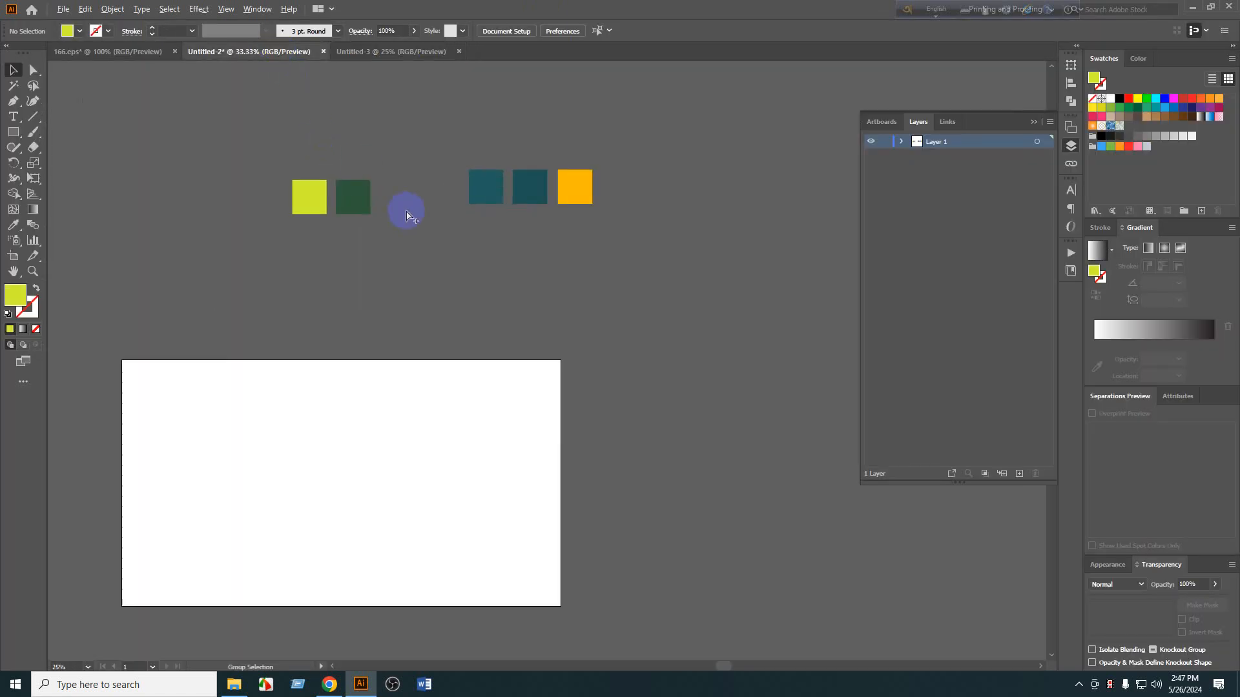
pyautogui.scroll(1, 407, 211)
pyautogui.moveTo(676, 271); pyautogui.dragTo(126, 158)
pyautogui.moveTo(329, 207); pyautogui.dragTo(233, 209)
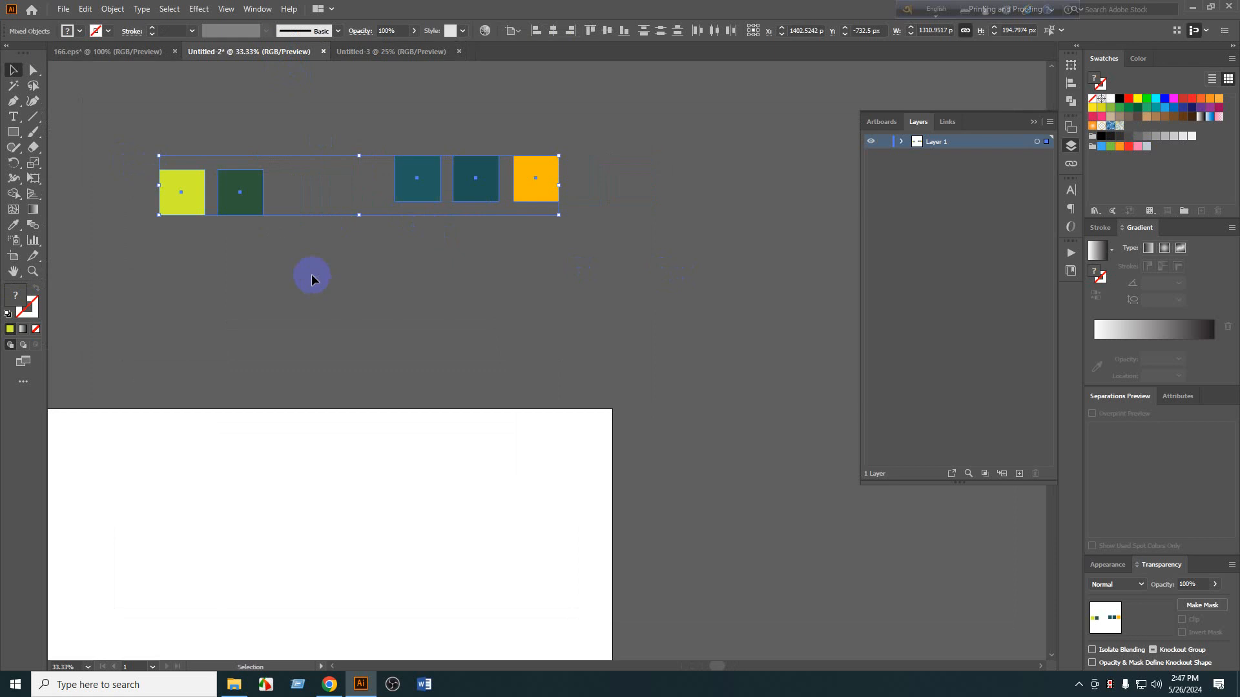
pyautogui.click(311, 274)
pyautogui.click(377, 53)
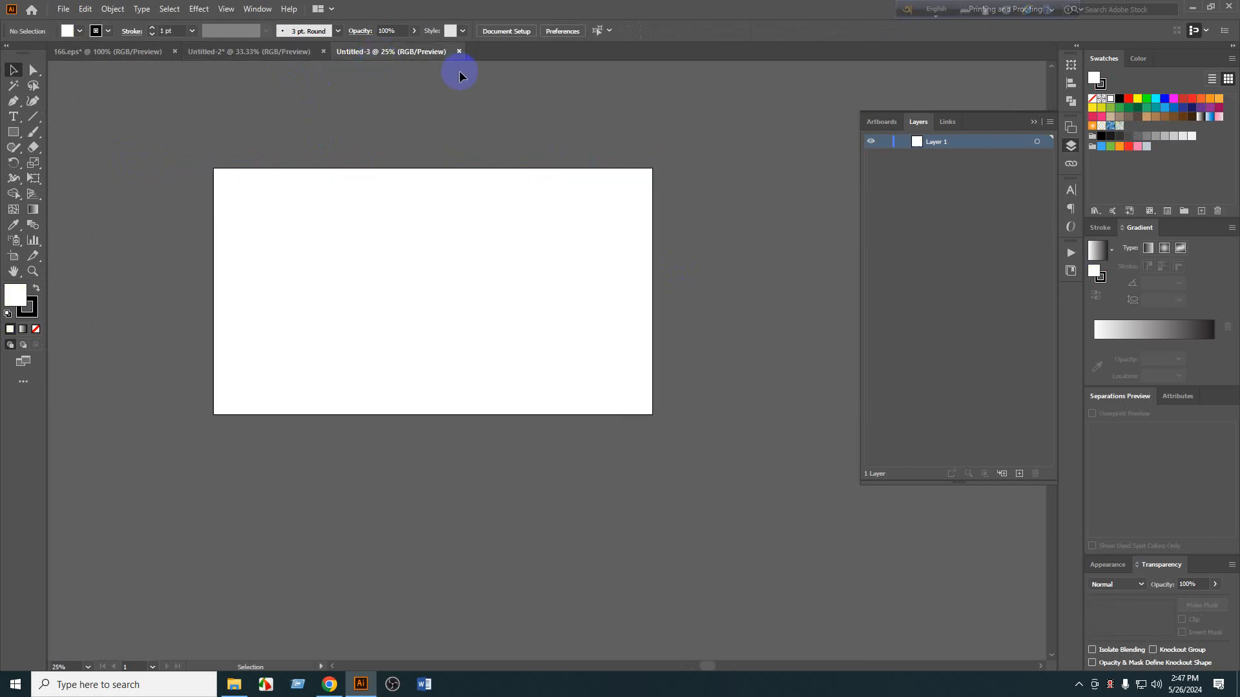
pyautogui.hotkey('ctrl', 'w')
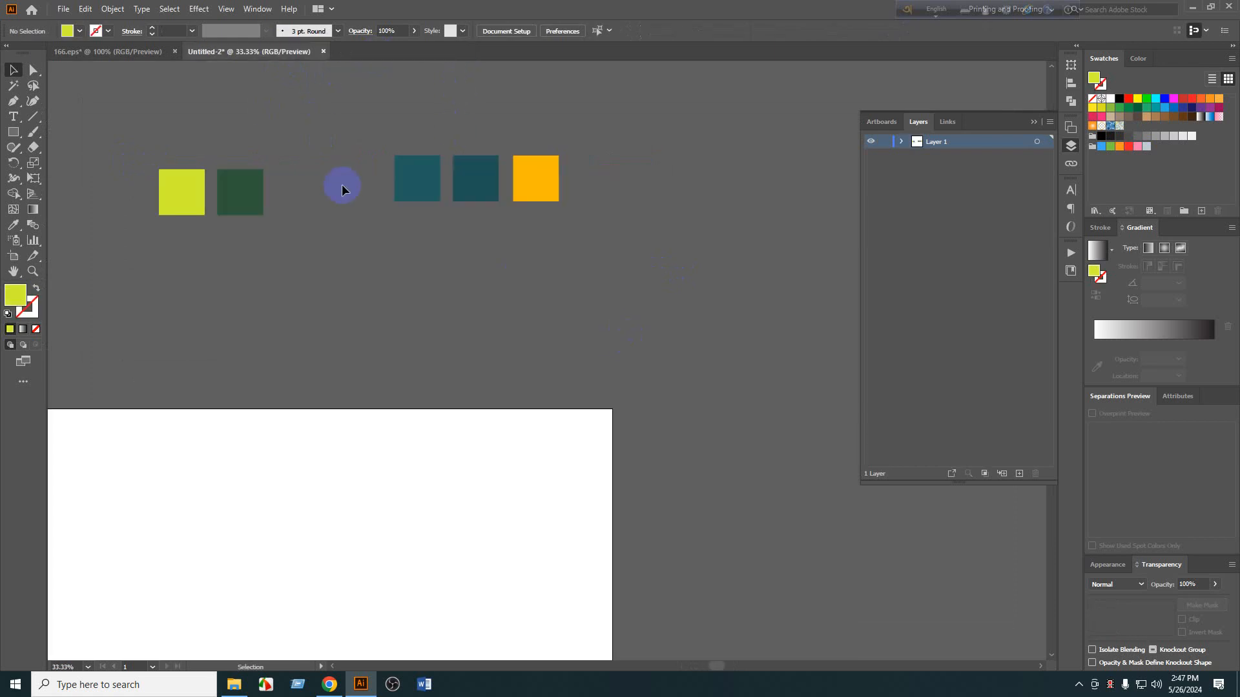
pyautogui.hscroll(1, 342, 184)
# Copy the green rectangle beside the jersey in 166.eps and paste it into the Untitled-2 document.
pyautogui.click(115, 55)
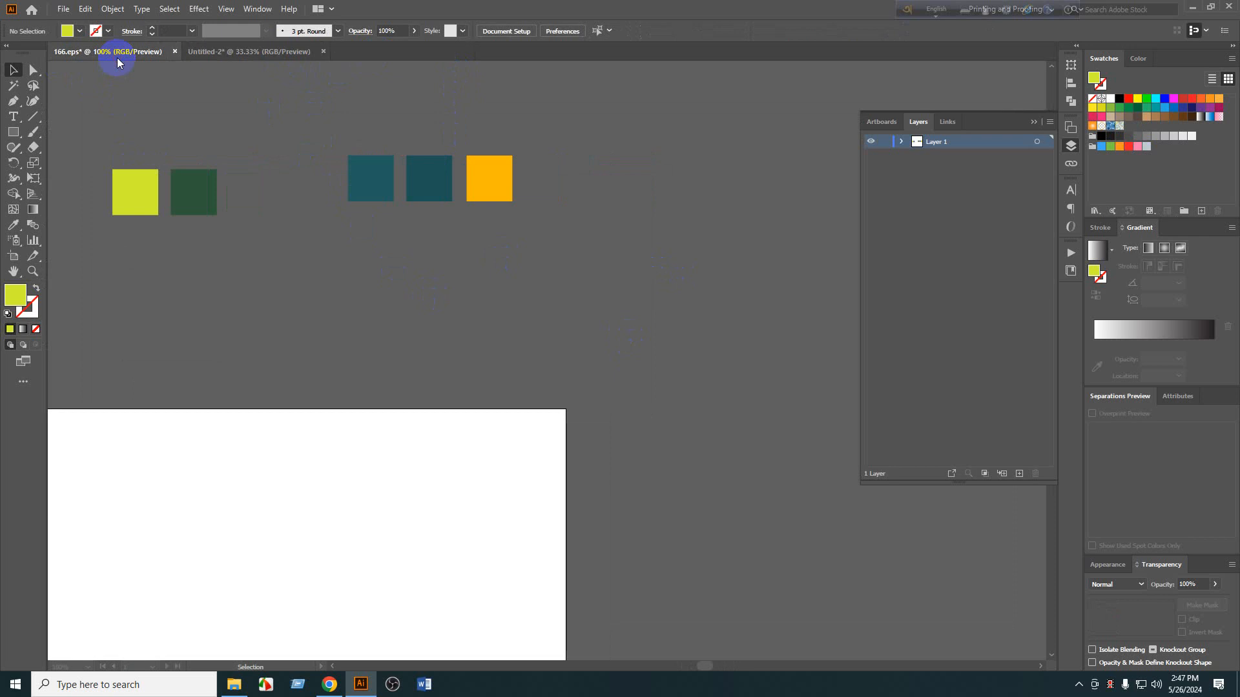
pyautogui.hotkey('ctrl', '-')
pyautogui.click(381, 449)
pyautogui.hotkey('ctrl', '+')
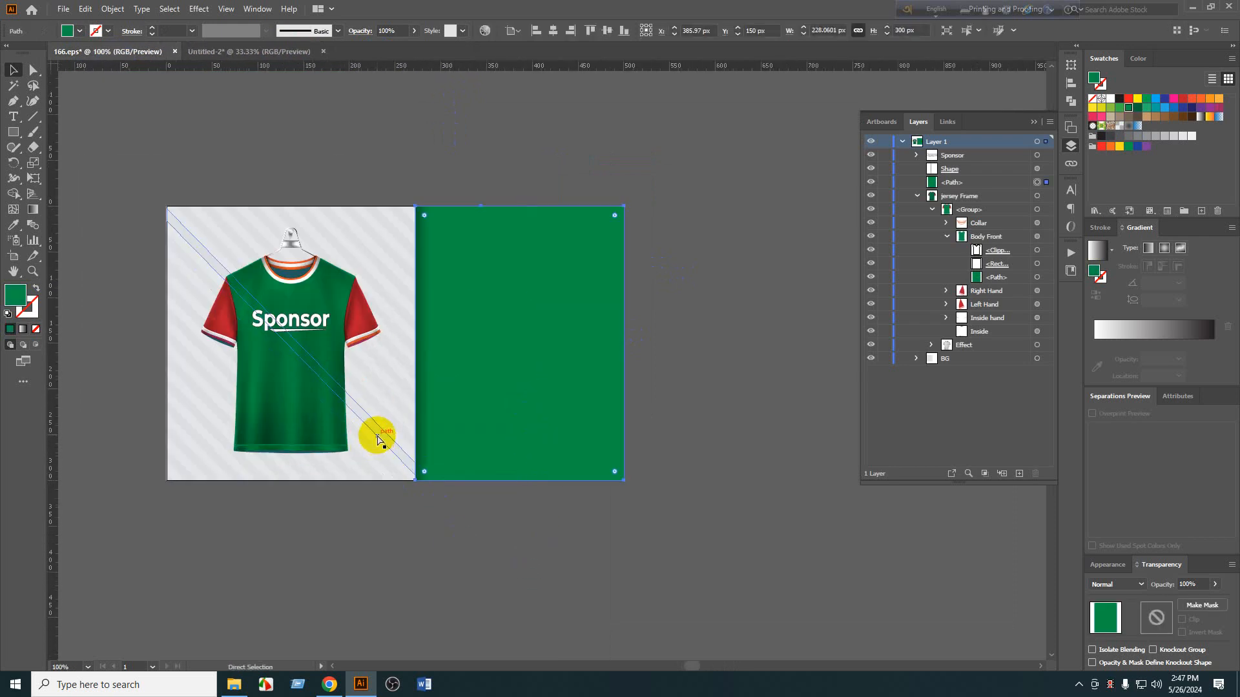
pyautogui.click(271, 52)
pyautogui.hotkey('ctrl', 'v')
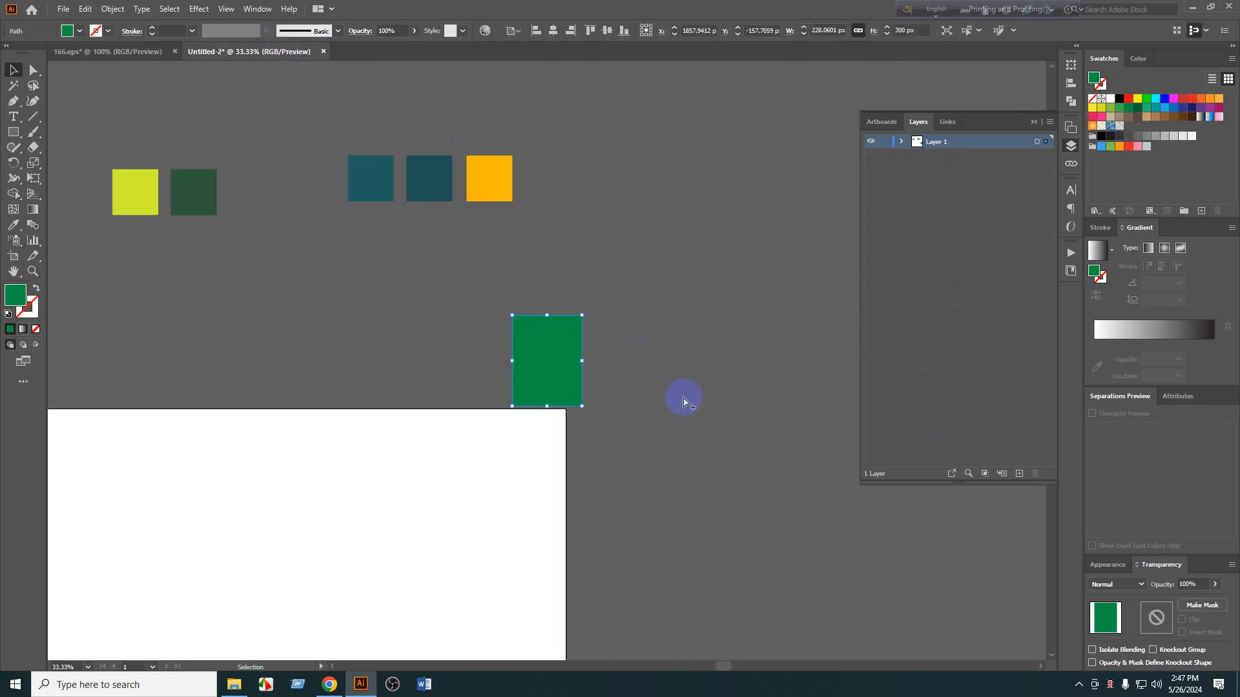
# Move the pasted green rectangle onto the empty canvas to the right of the artboard.
pyautogui.scroll(-2, 684, 400)
pyautogui.moveTo(622, 395); pyautogui.dragTo(470, 351)
pyautogui.moveTo(469, 351); pyautogui.dragTo(602, 461)
pyautogui.scroll(3, 601, 461)
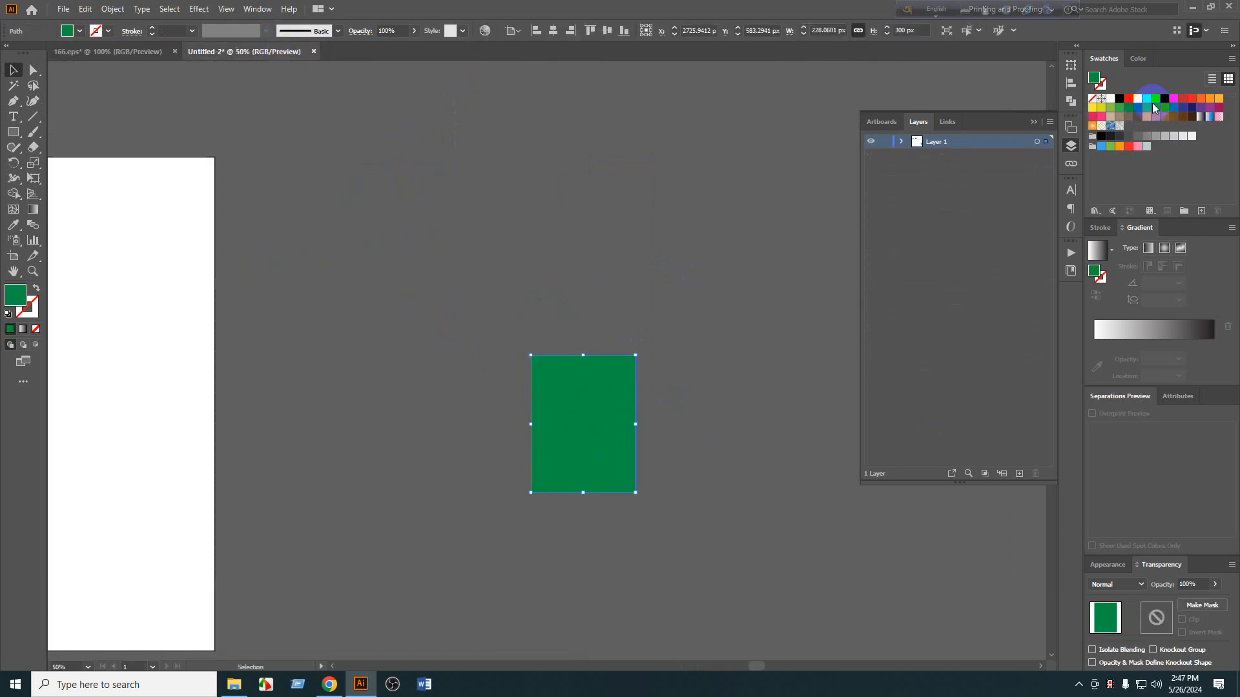
# Give the rectangle a light blue fill with no stroke, and move it higher up the canvas.
pyautogui.click(1155, 98)
pyautogui.hotkey('shift', 'x')
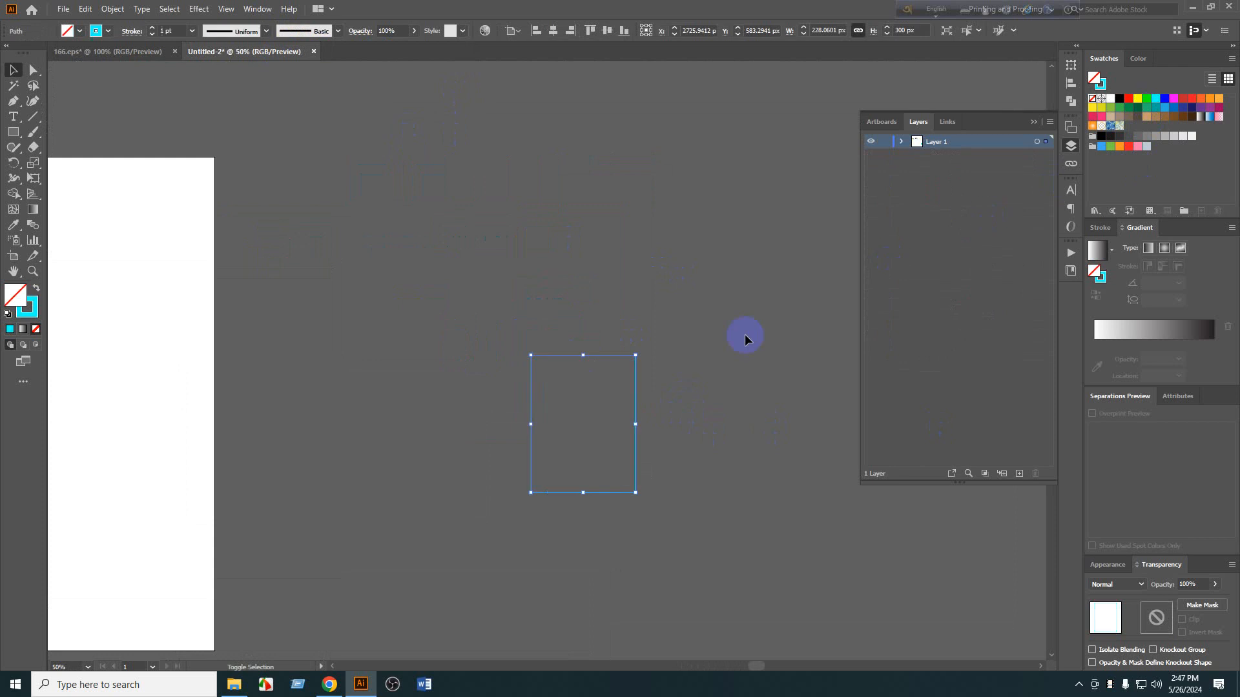
pyautogui.click(1164, 107)
pyautogui.moveTo(569, 420); pyautogui.dragTo(665, 73)
pyautogui.click(719, 397)
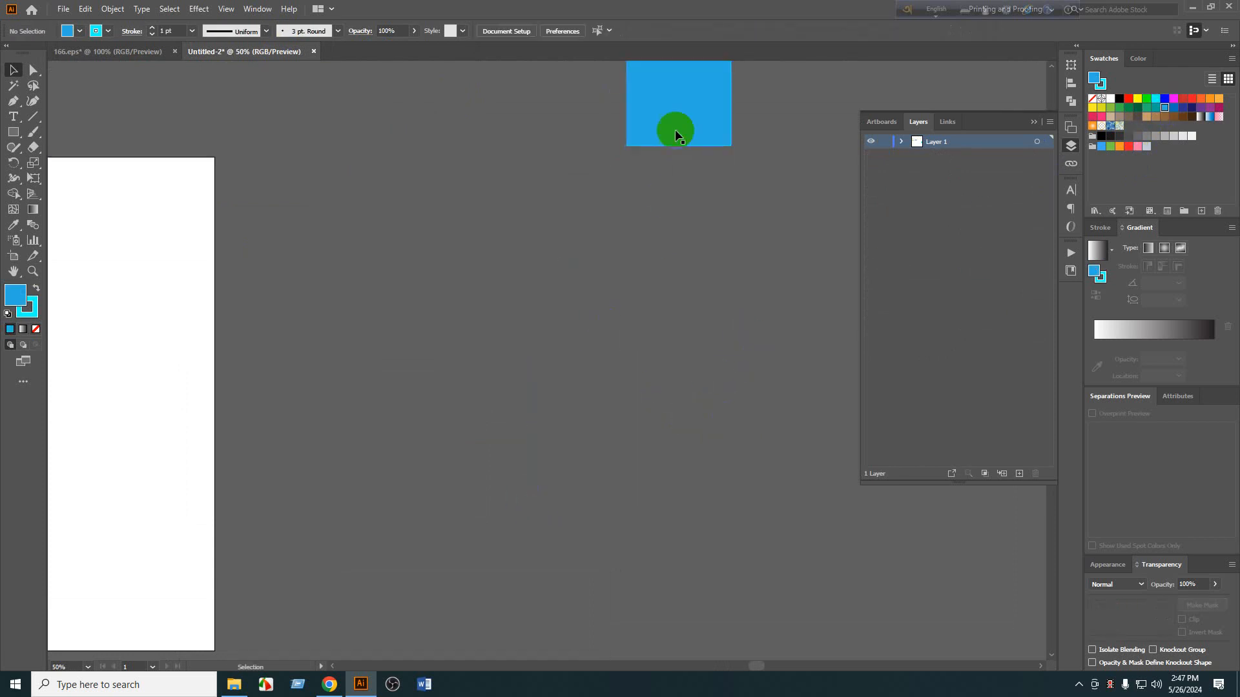
pyautogui.click(690, 96)
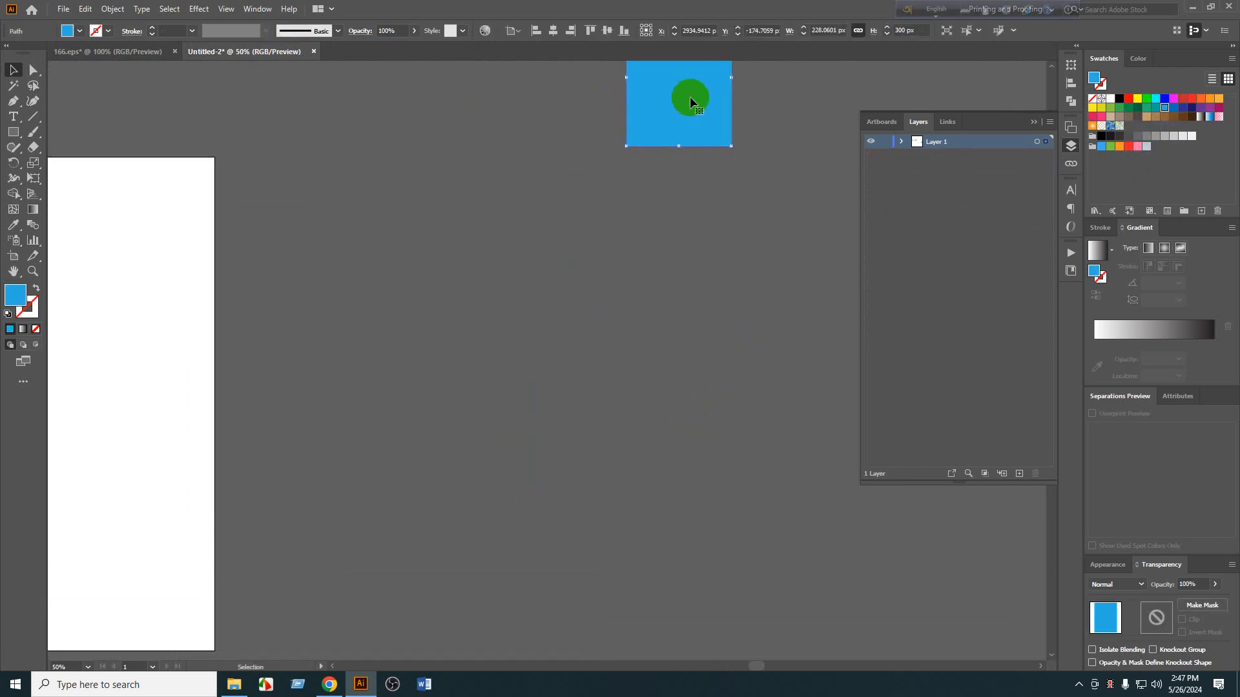
# Draw a light blue circle about 662 px in diameter with the Ellipse tool on the empty canvas below the rectangle.
pyautogui.click(568, 259)
pyautogui.moveTo(13, 135); pyautogui.dragTo(51, 161)
pyautogui.moveTo(388, 168); pyautogui.dragTo(517, 349)
pyautogui.press('v')
pyautogui.click(554, 396)
pyautogui.moveTo(537, 398); pyautogui.dragTo(450, 547)
pyautogui.moveTo(379, 434); pyautogui.dragTo(424, 578)
pyautogui.moveTo(411, 525); pyautogui.dragTo(367, 252)
pyautogui.moveTo(376, 261); pyautogui.dragTo(419, 298)
pyautogui.scroll(-2, 512, 295)
pyautogui.scroll(2, 516, 300)
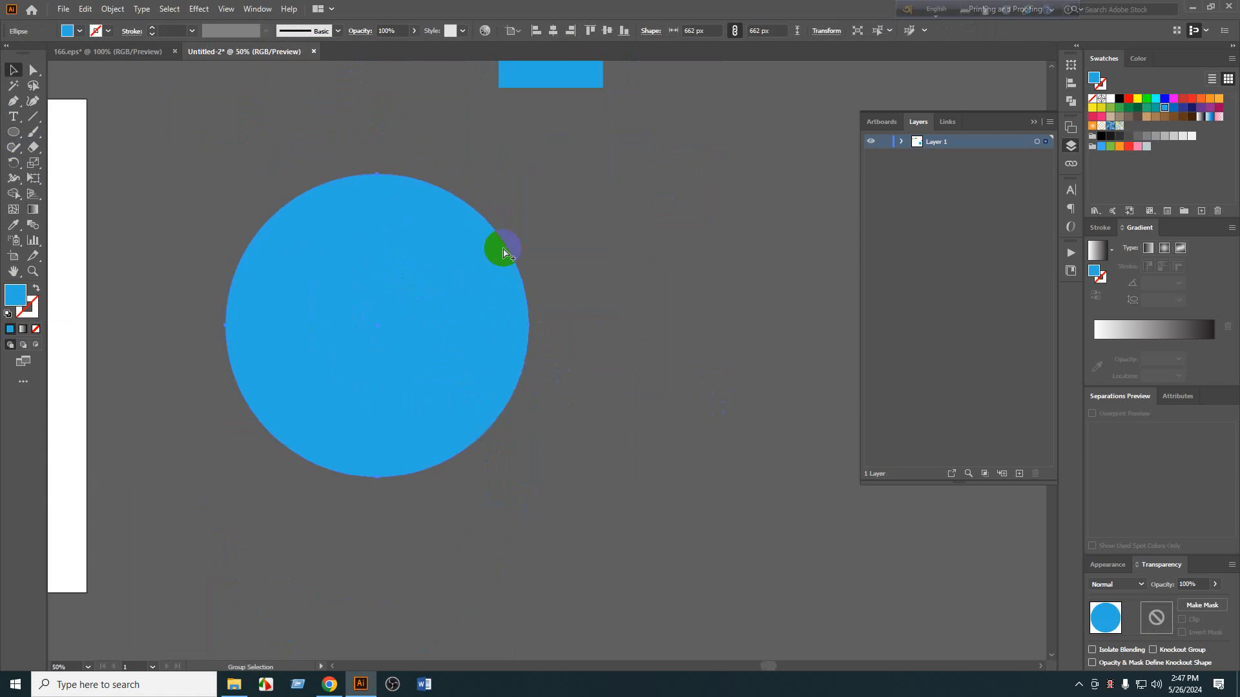
# Apply the Roughen effect to the blue circle with 46% relative size, 20/in detail and smooth points.
pyautogui.moveTo(506, 302); pyautogui.dragTo(323, 194)
pyautogui.click(197, 11)
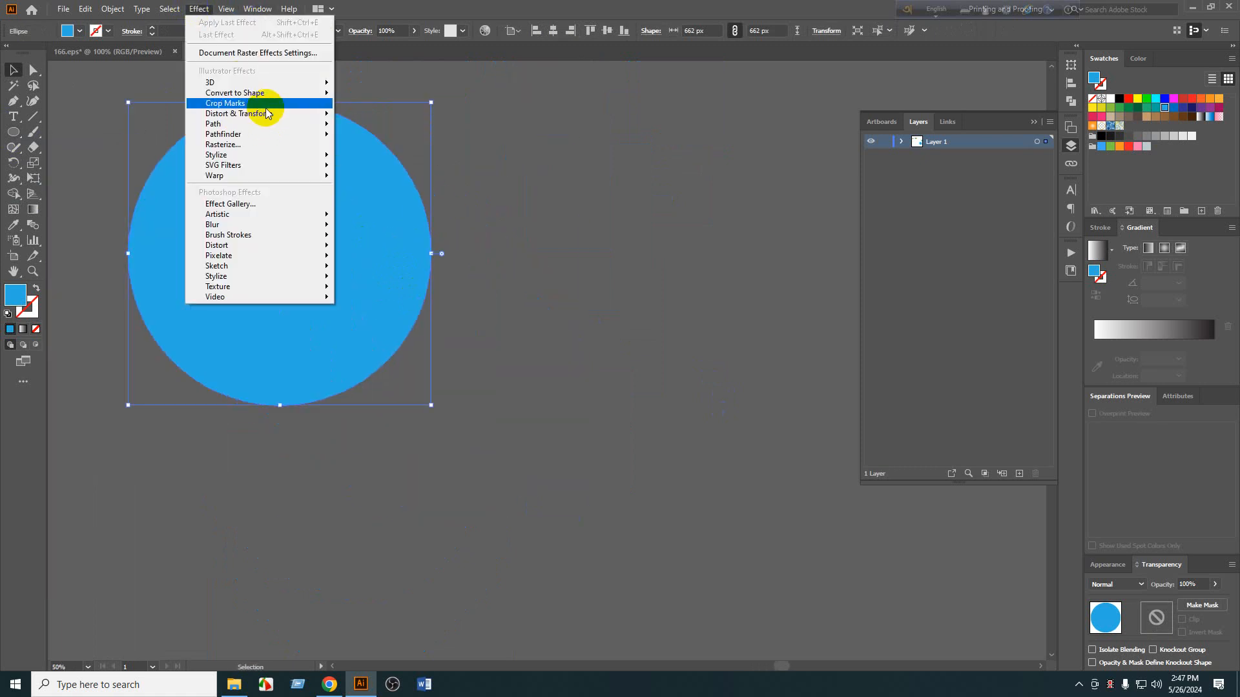
pyautogui.moveTo(274, 113)
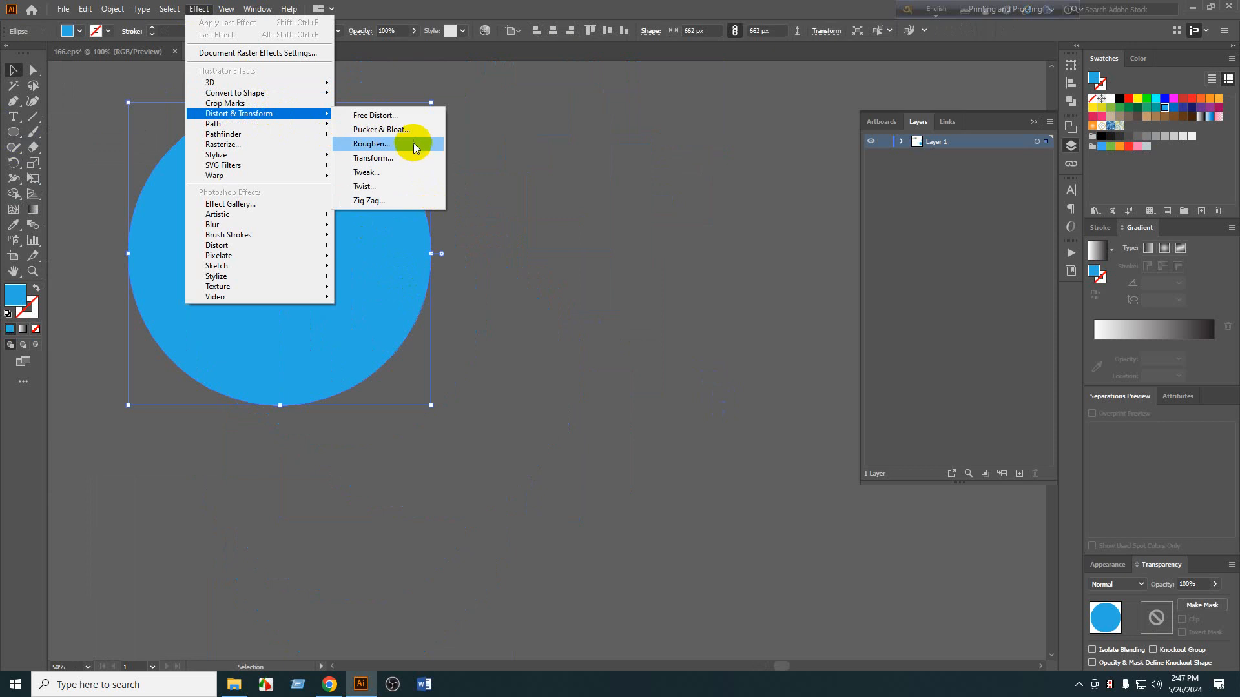
pyautogui.click(413, 143)
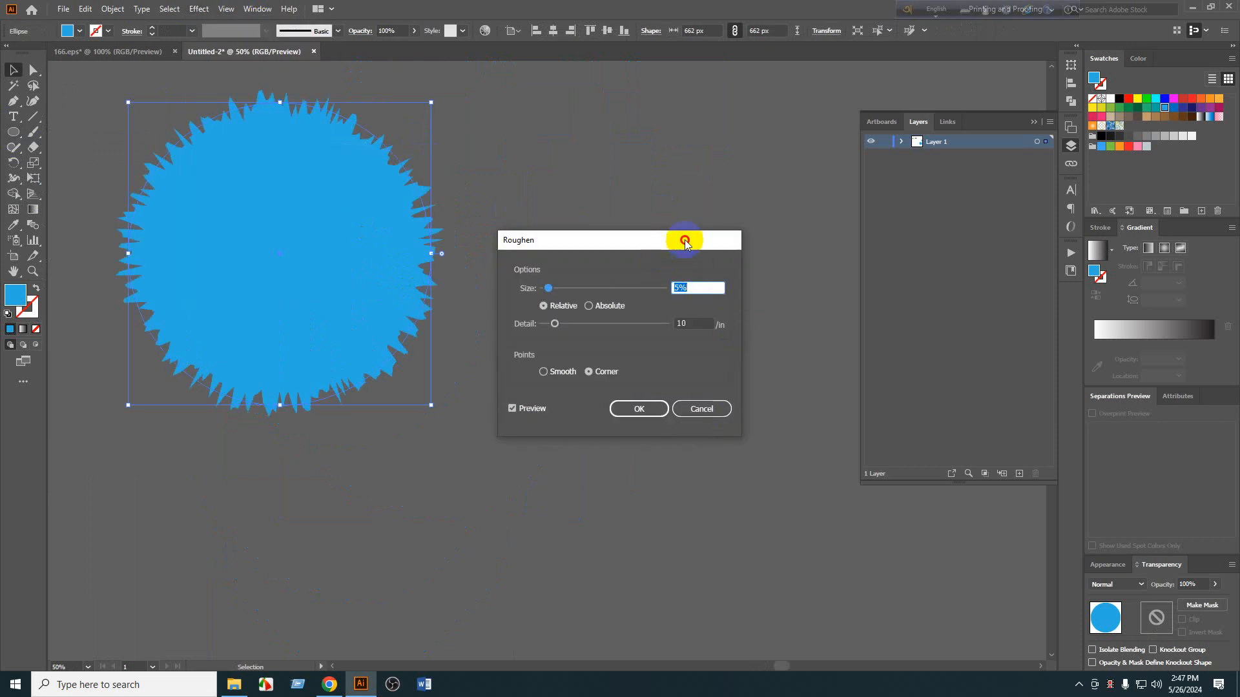
pyautogui.moveTo(627, 237); pyautogui.dragTo(678, 132)
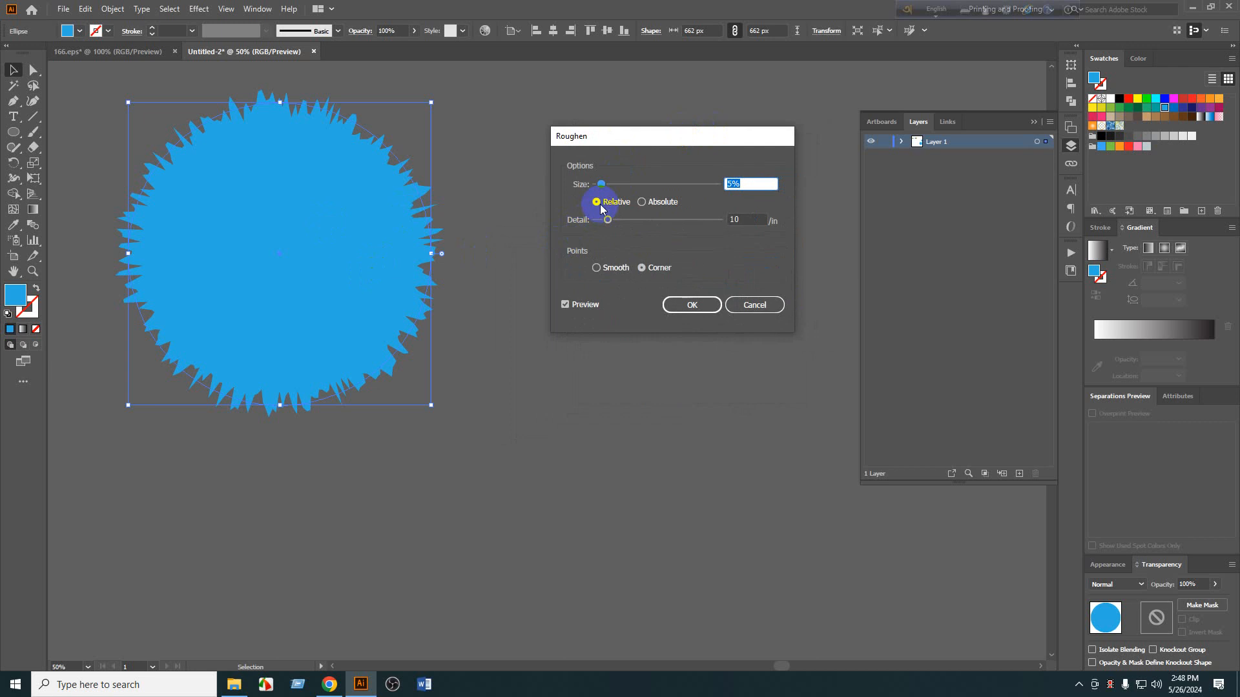
pyautogui.moveTo(601, 187); pyautogui.dragTo(625, 220)
pyautogui.click(598, 271)
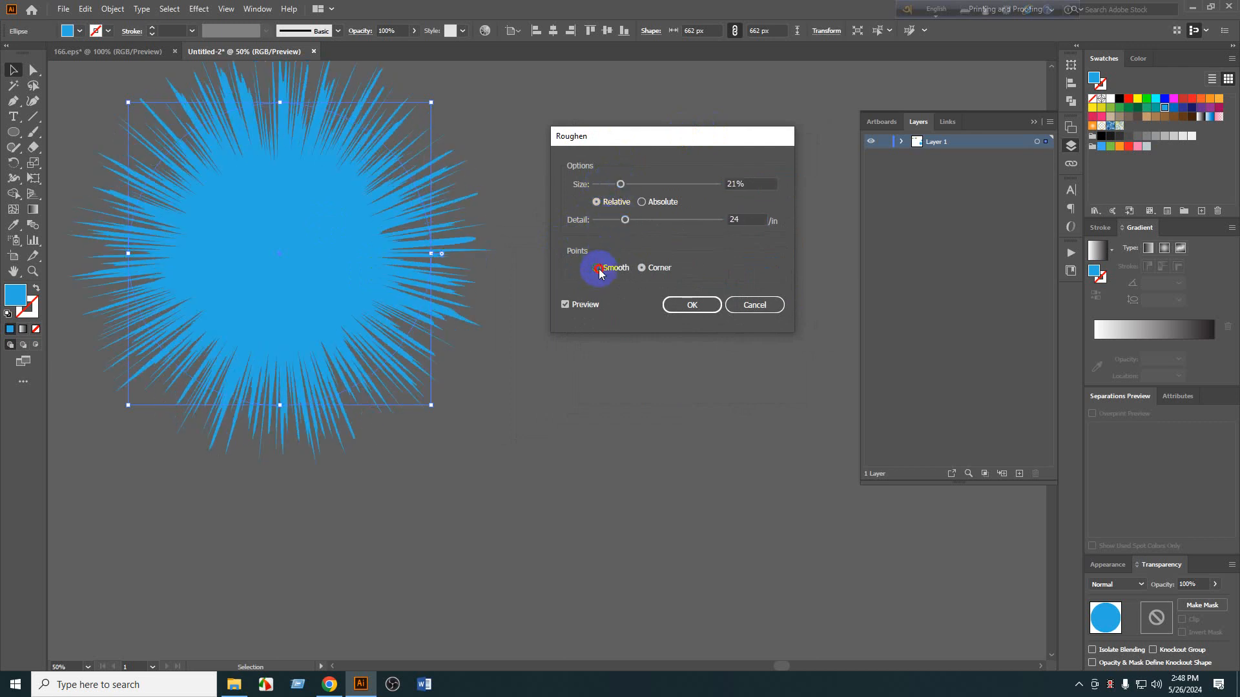
pyautogui.moveTo(624, 190); pyautogui.dragTo(620, 223)
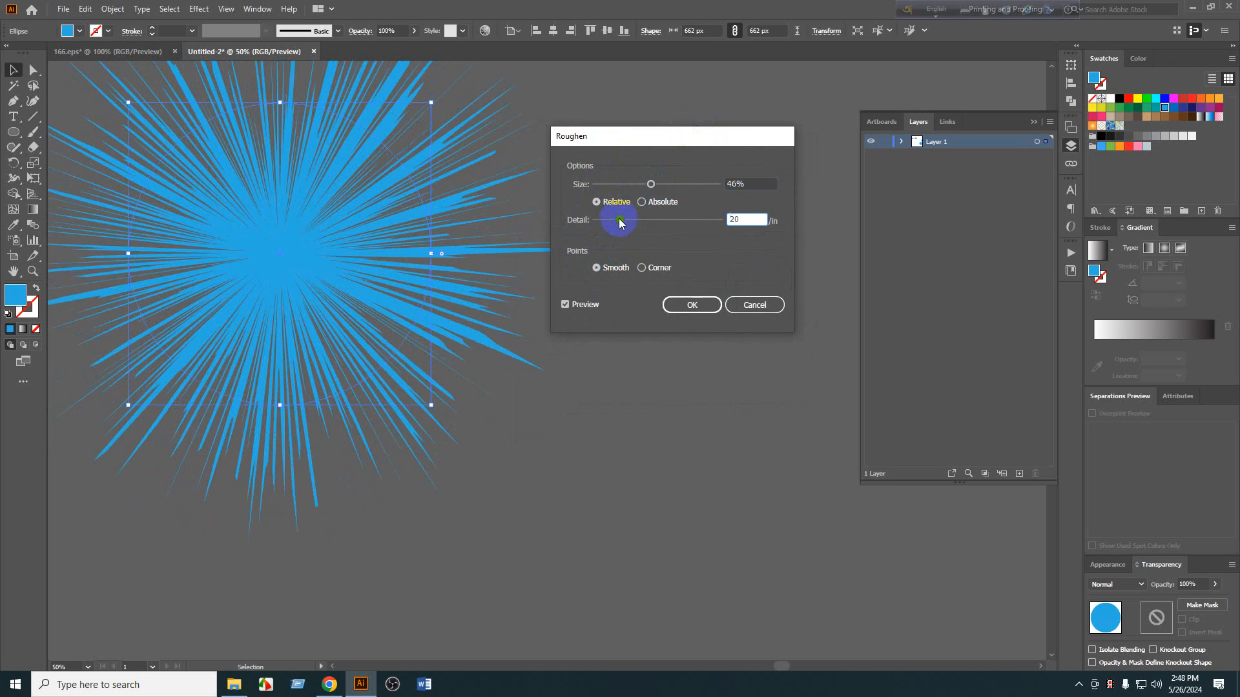
pyautogui.click(690, 307)
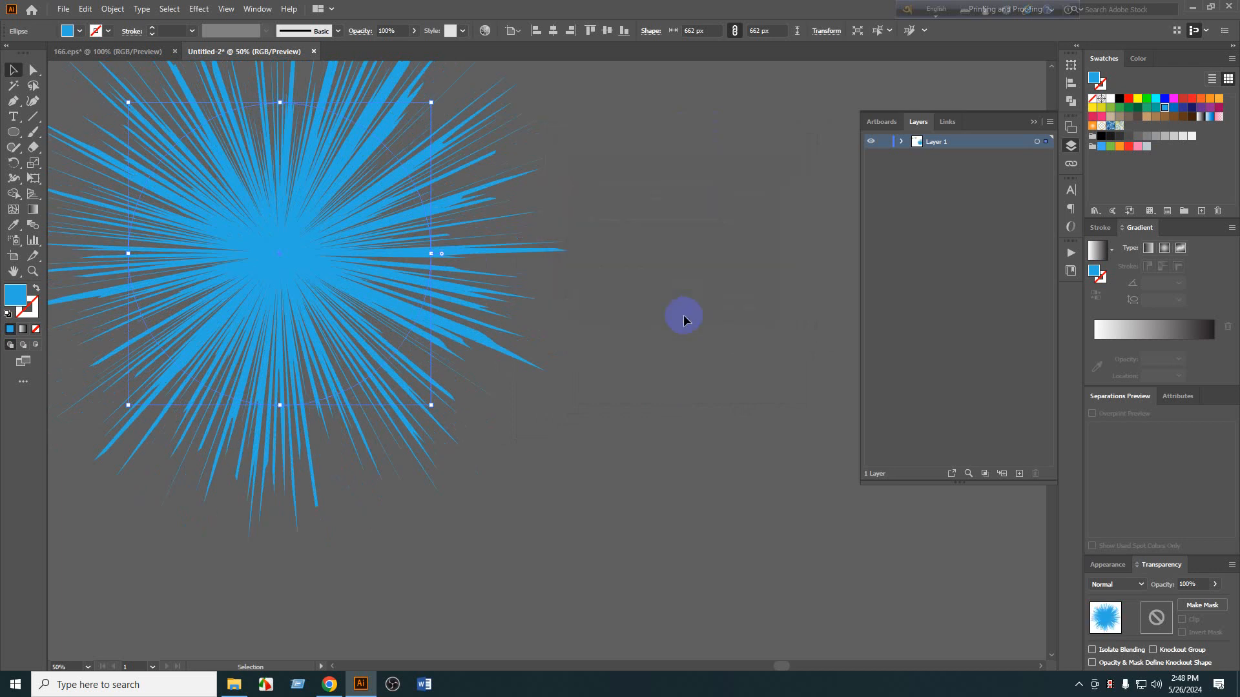
pyautogui.click(636, 406)
pyautogui.scroll(-3, 602, 479)
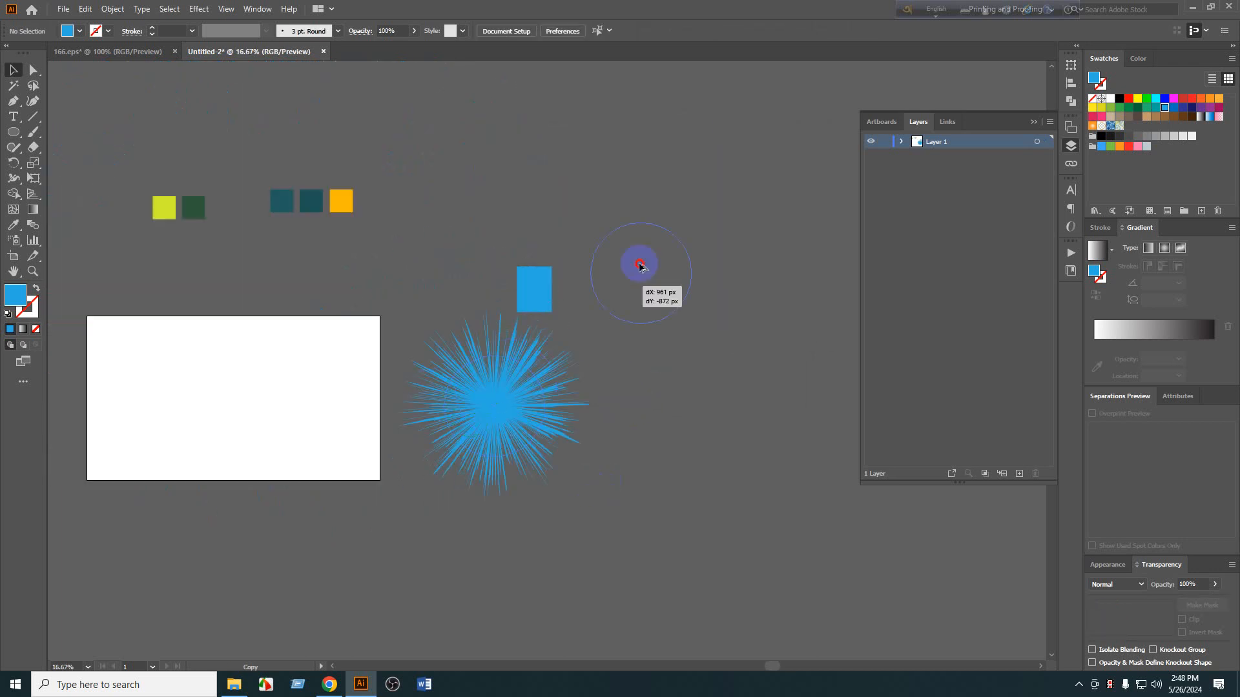
pyautogui.hotkey('ctrl', 'z')
pyautogui.moveTo(596, 370); pyautogui.dragTo(500, 435)
pyautogui.moveTo(407, 498); pyautogui.dragTo(692, 131)
pyautogui.click(596, 321)
pyautogui.scroll(-3, 486, 296)
# Expand the appearance of the roughened burst and move it down and to the right, away from the blue rectangle.
pyautogui.click(429, 326)
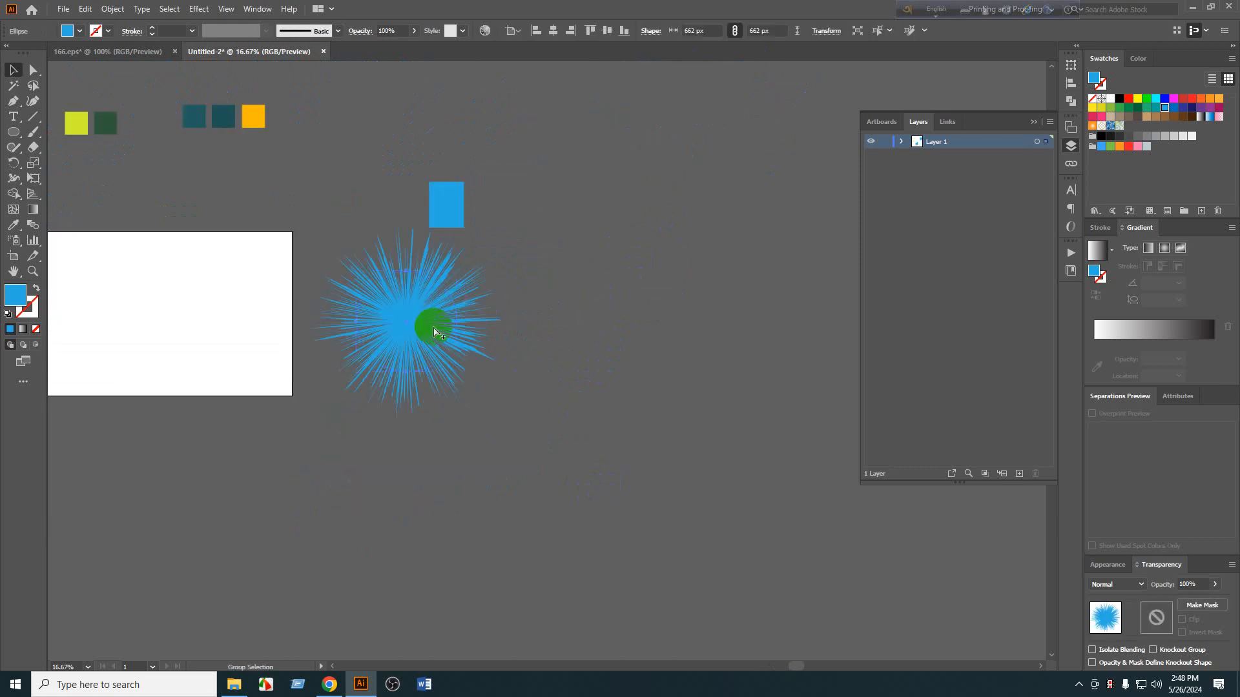
pyautogui.scroll(2, 429, 326)
pyautogui.click(112, 9)
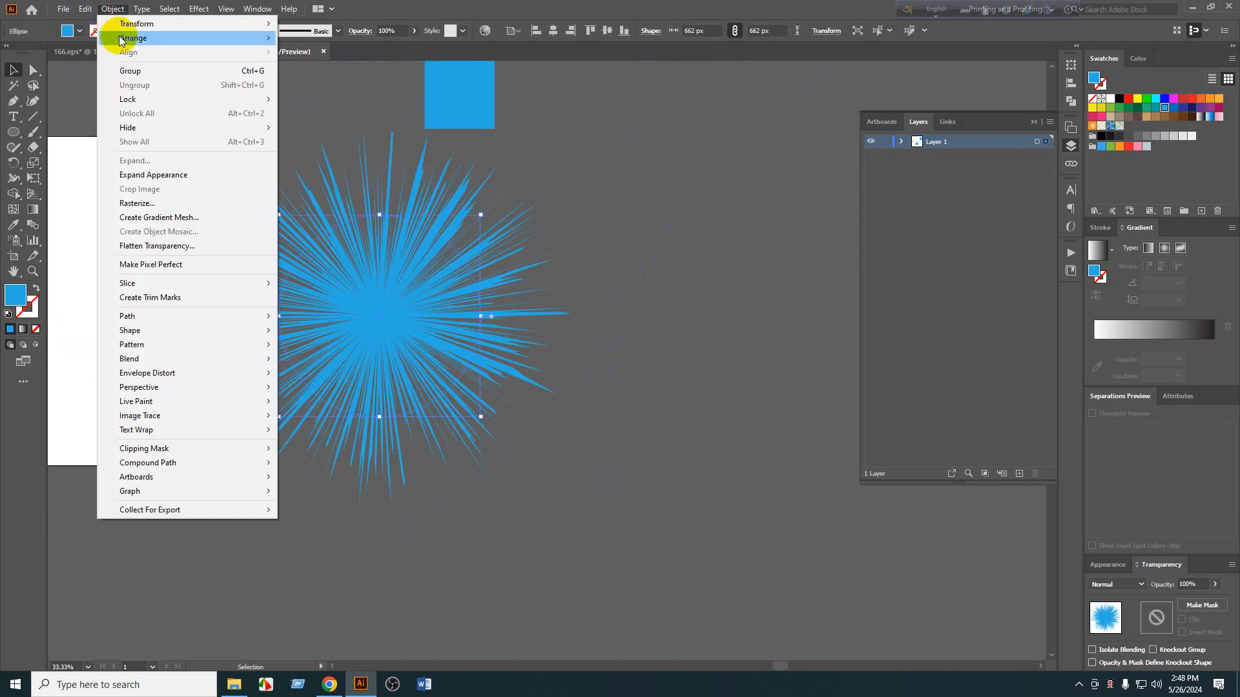
pyautogui.click(170, 174)
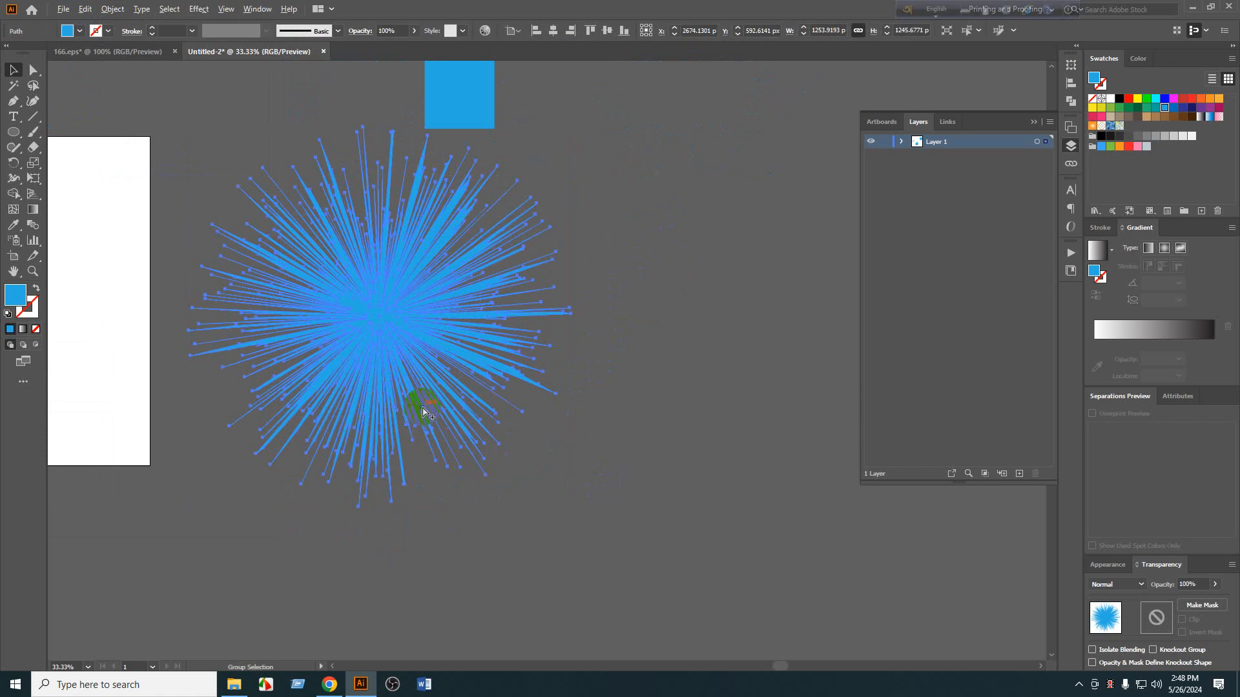
pyautogui.scroll(-3, 420, 410)
pyautogui.moveTo(427, 400); pyautogui.dragTo(285, 357)
pyautogui.scroll(2, 459, 448)
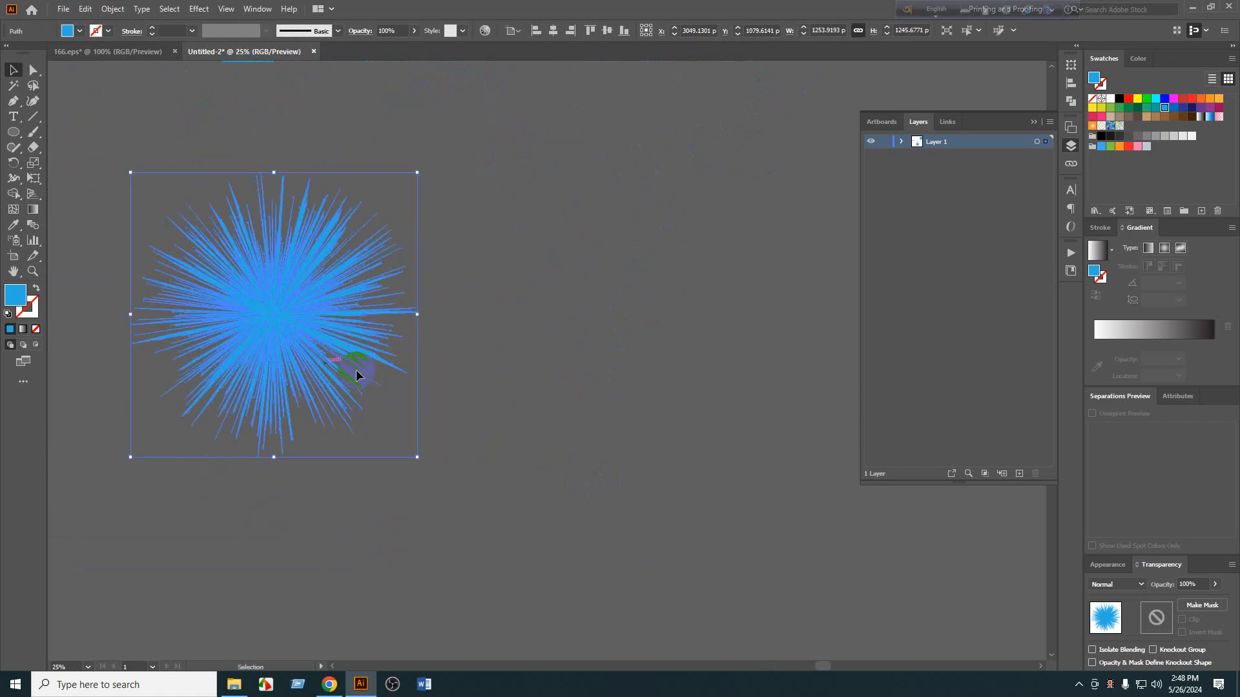
pyautogui.click(475, 360)
pyautogui.scroll(1, 5, 226)
# Swirl the rays around the centre of the burst with the Twirl tool.
pyautogui.click(14, 179)
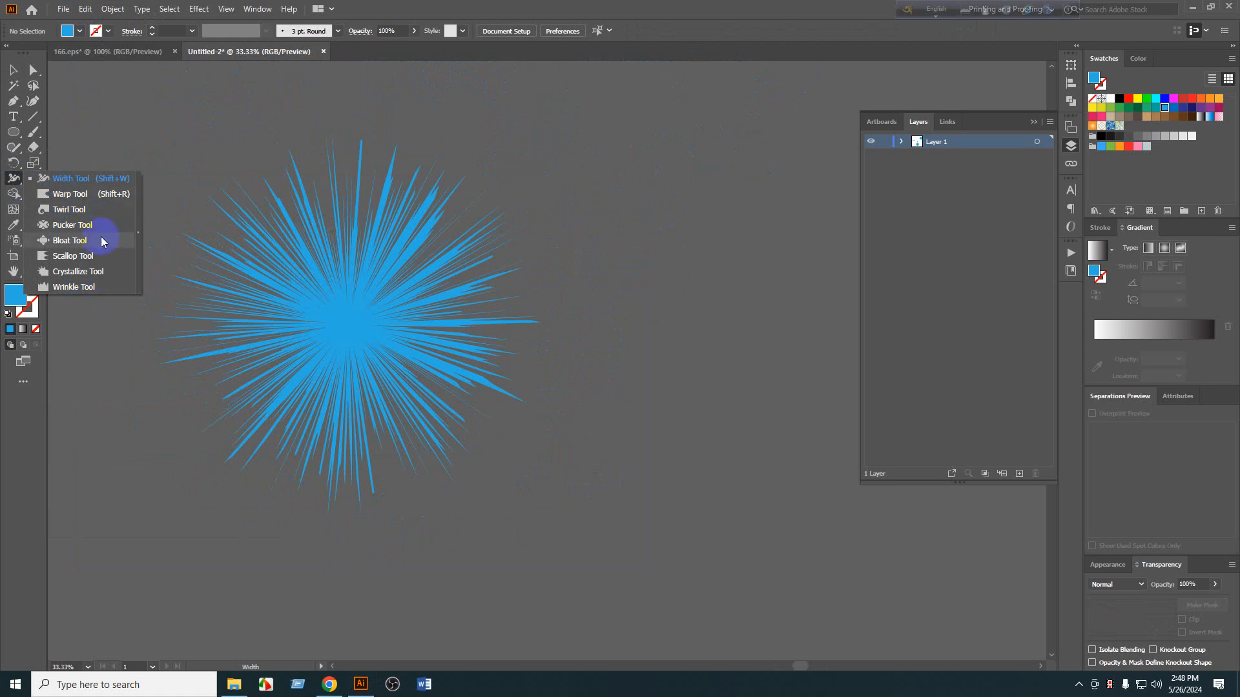
pyautogui.click(98, 213)
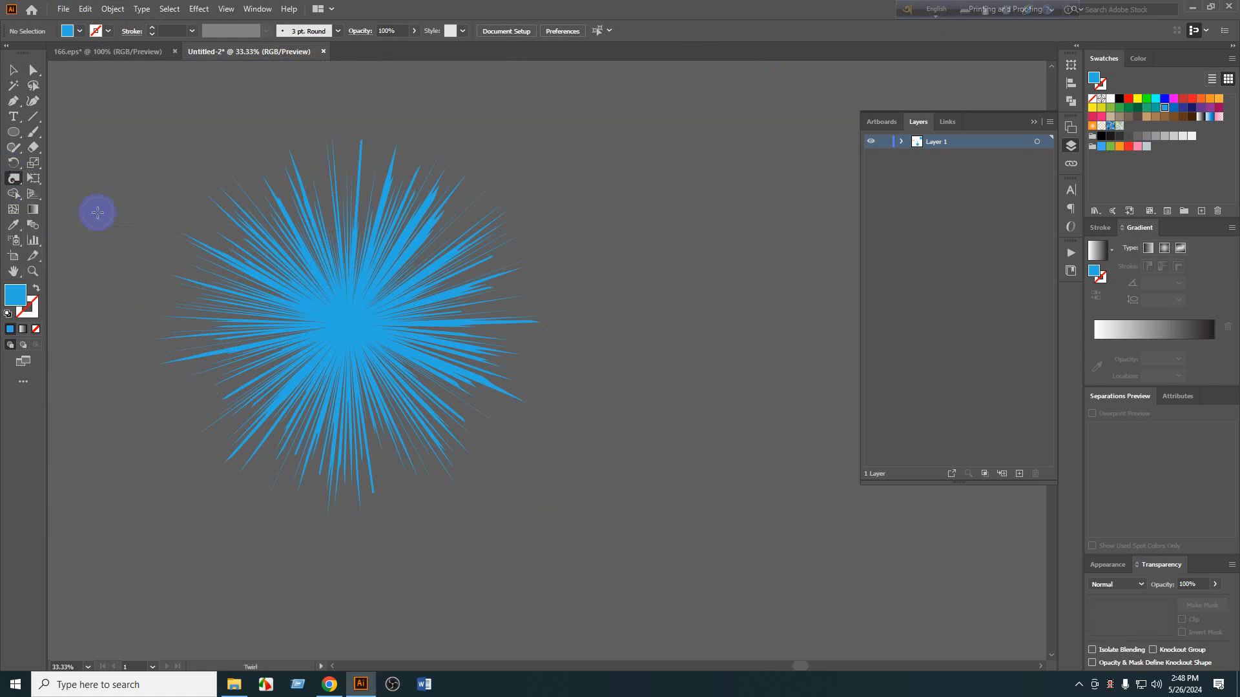
pyautogui.scroll(1, 324, 299)
pyautogui.moveTo(317, 323)
pyautogui.mouseDown()
pyautogui.moveTo(343, 338)
pyautogui.moveTo(302, 407)
pyautogui.moveTo(261, 308)
pyautogui.moveTo(478, 457)
pyautogui.mouseUp()
pyautogui.scroll(2, 291, 323)
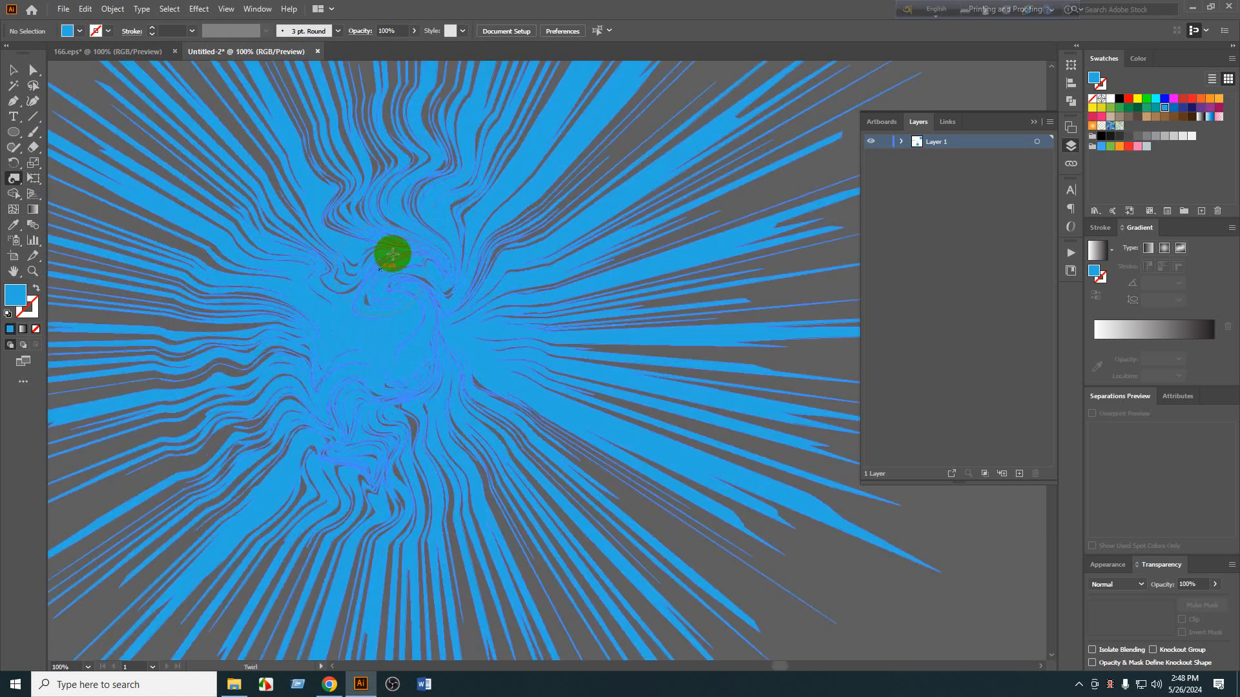
pyautogui.moveTo(379, 372)
pyautogui.mouseDown()
pyautogui.moveTo(566, 425)
pyautogui.moveTo(447, 529)
pyautogui.moveTo(388, 160)
pyautogui.moveTo(257, 417)
pyautogui.mouseUp()
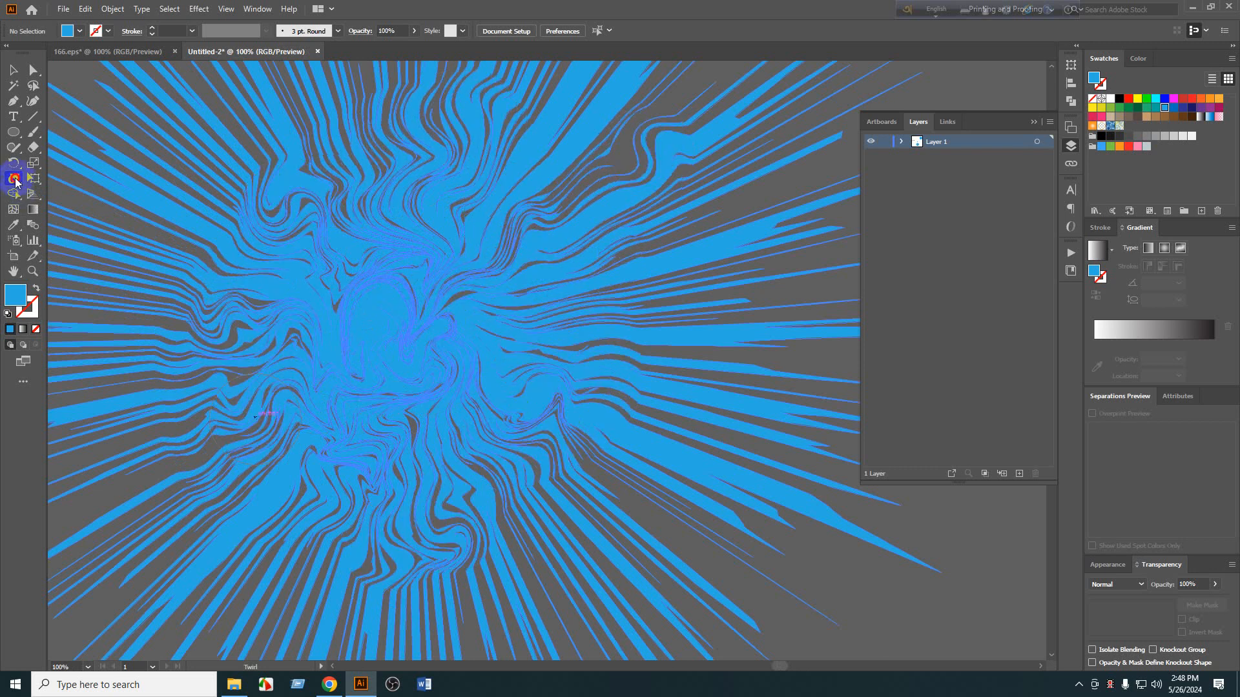
# Accept the Twirl tool's existing brush options and twirl more of the area around the burst's centre.
pyautogui.doubleClick(16, 182)
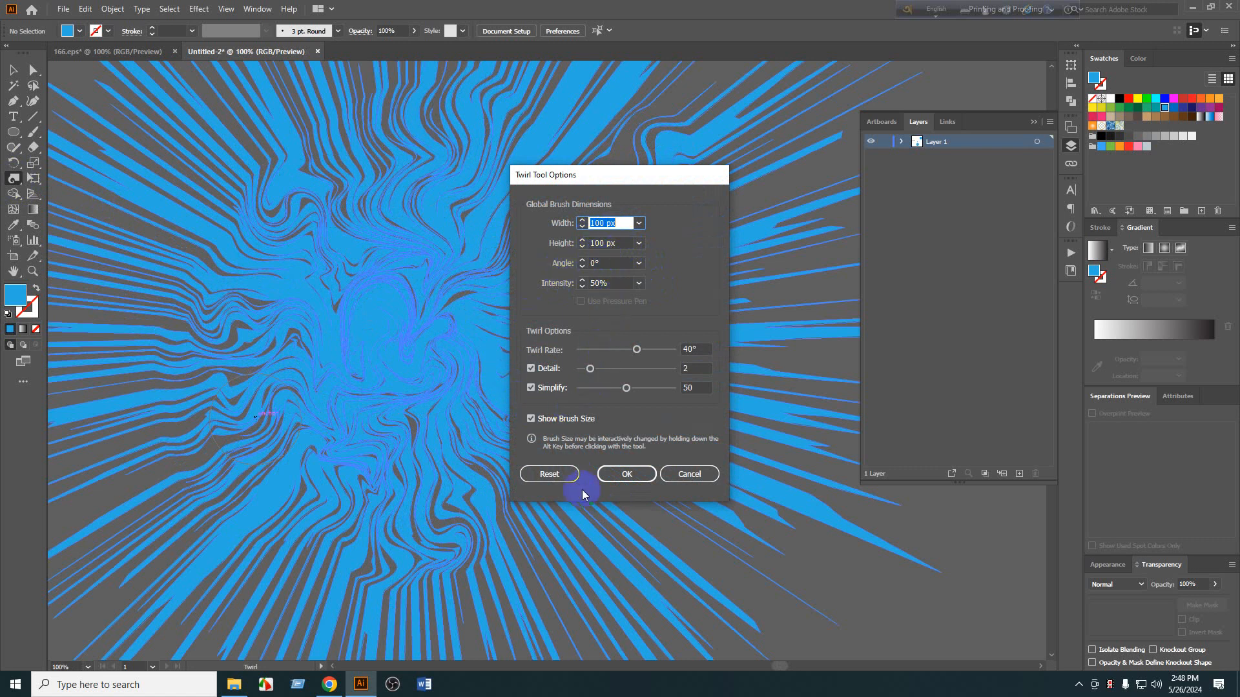
pyautogui.click(624, 474)
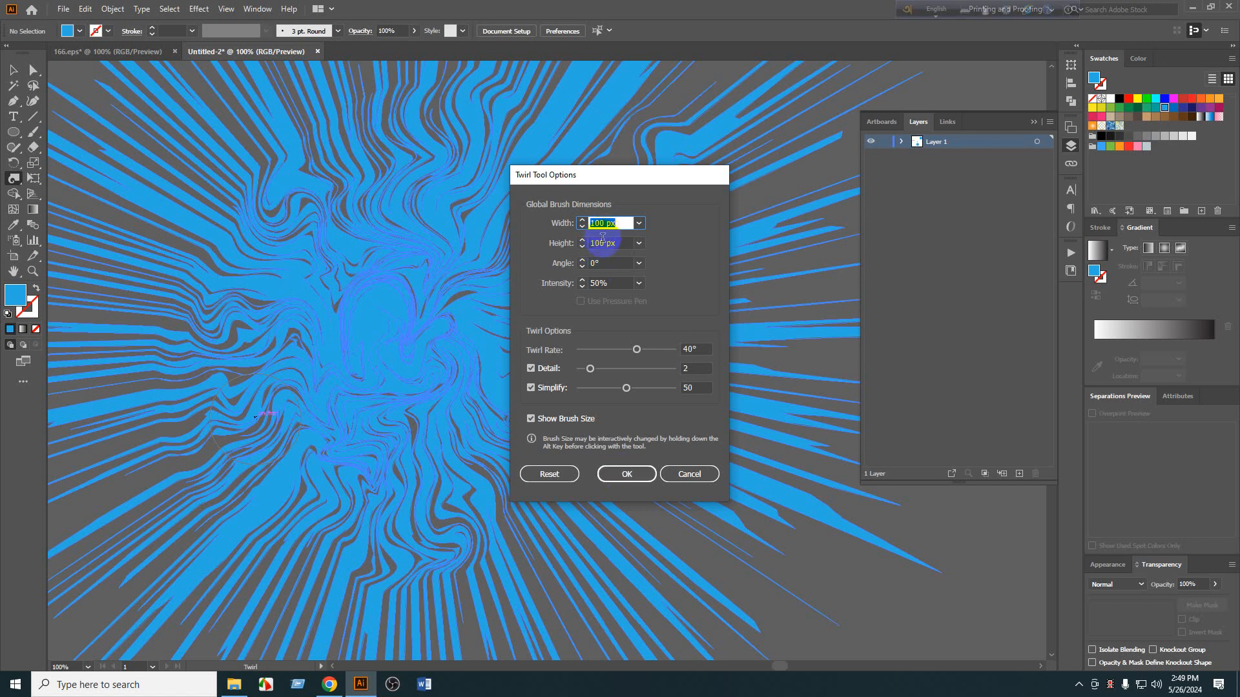
pyautogui.click(630, 477)
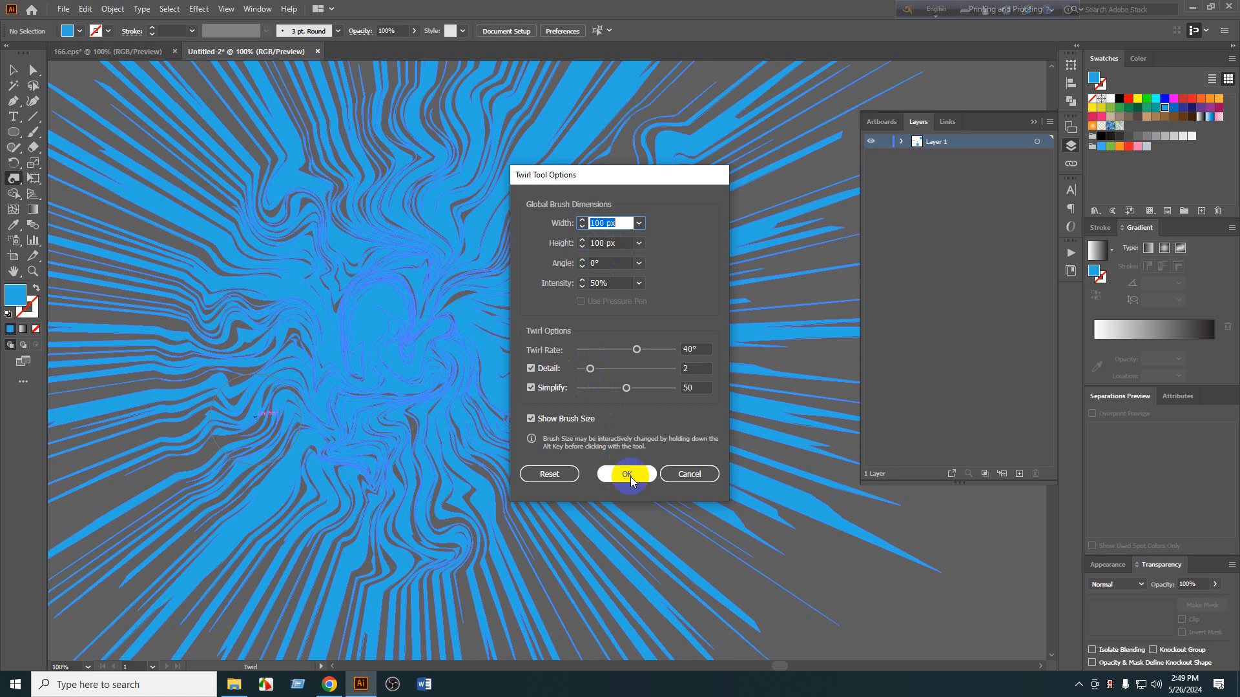
pyautogui.moveTo(356, 356)
pyautogui.mouseDown()
pyautogui.moveTo(335, 396)
pyautogui.moveTo(377, 252)
pyautogui.moveTo(303, 263)
pyautogui.moveTo(246, 372)
pyautogui.moveTo(601, 208)
pyautogui.moveTo(611, 338)
pyautogui.moveTo(540, 352)
pyautogui.moveTo(458, 296)
pyautogui.moveTo(437, 361)
pyautogui.moveTo(458, 341)
pyautogui.moveTo(490, 391)
pyautogui.moveTo(507, 266)
pyautogui.moveTo(494, 220)
pyautogui.moveTo(511, 193)
pyautogui.moveTo(326, 426)
pyautogui.moveTo(355, 386)
pyautogui.moveTo(326, 409)
pyautogui.moveTo(515, 335)
pyautogui.moveTo(482, 424)
pyautogui.moveTo(488, 267)
pyautogui.moveTo(347, 390)
pyautogui.moveTo(345, 454)
pyautogui.moveTo(421, 373)
pyautogui.moveTo(352, 352)
pyautogui.moveTo(308, 275)
pyautogui.moveTo(257, 365)
pyautogui.mouseUp()
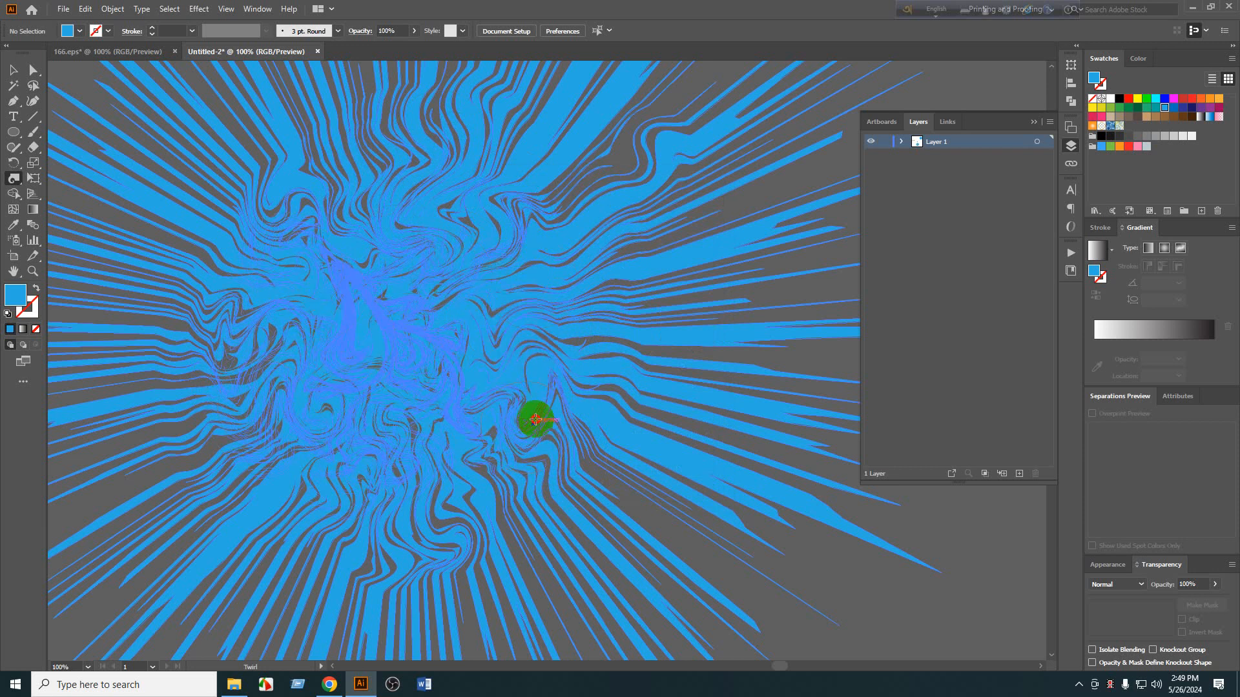
pyautogui.moveTo(535, 420)
pyautogui.mouseDown()
pyautogui.moveTo(480, 264)
pyautogui.moveTo(596, 359)
pyautogui.moveTo(443, 416)
pyautogui.mouseUp()
pyautogui.hotkey('ctrl', '-')
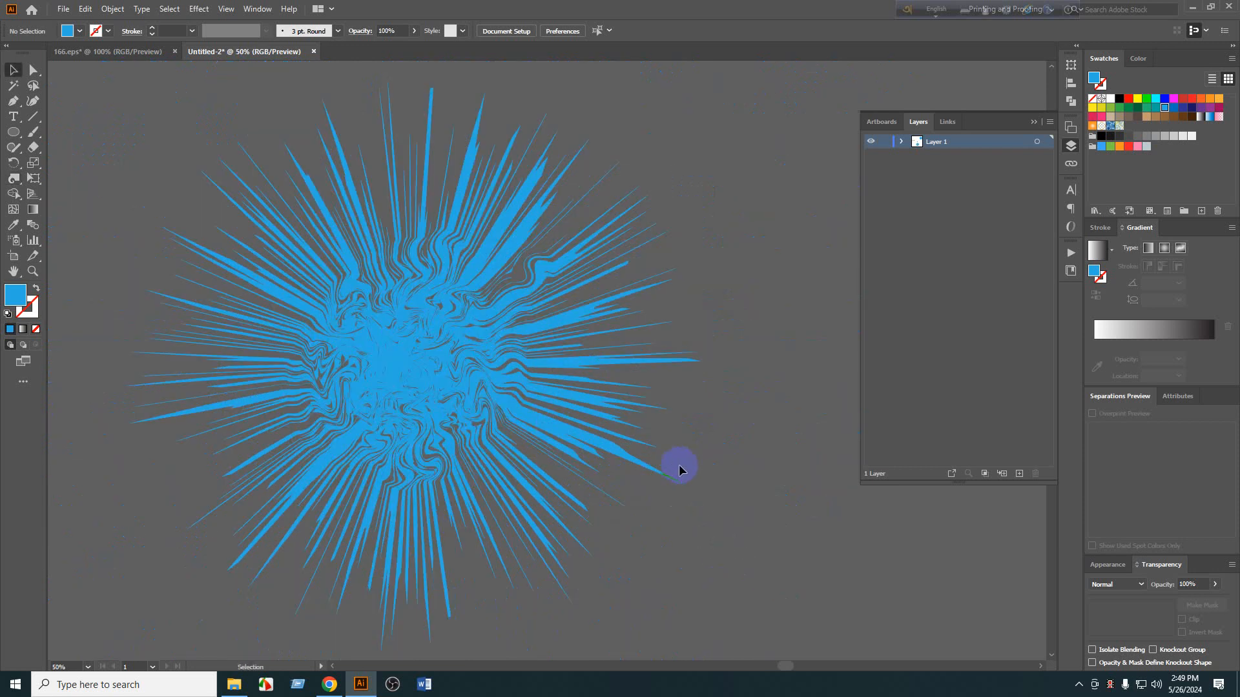
# Move the twirled burst up and to the left, just beneath the blue rectangle.
pyautogui.scroll(4, 417, 407)
pyautogui.click(493, 381)
pyautogui.scroll(-5, 505, 373)
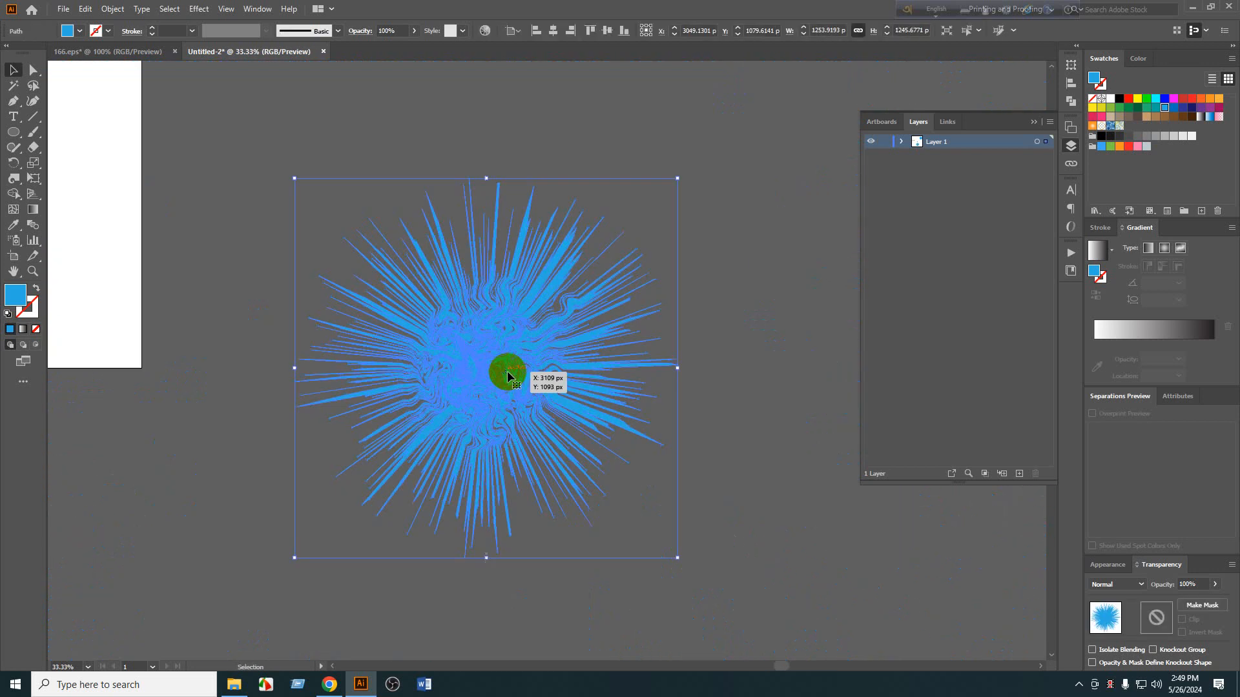
pyautogui.moveTo(507, 377); pyautogui.dragTo(360, 257)
pyautogui.click(360, 257)
pyautogui.scroll(3, 351, 232)
pyautogui.click(350, 205)
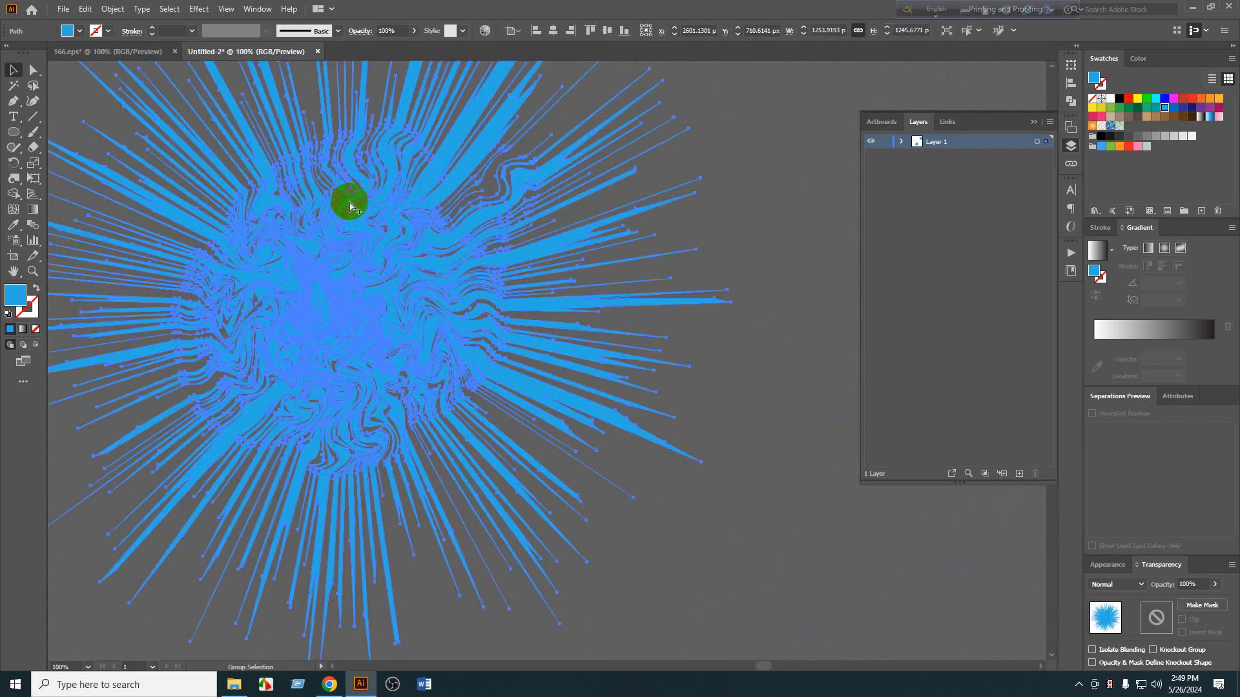
# Unite the overlapping shapes of the twirled burst with the Pathfinder.
pyautogui.scroll(1, 349, 205)
pyautogui.moveTo(376, 336); pyautogui.dragTo(398, 201)
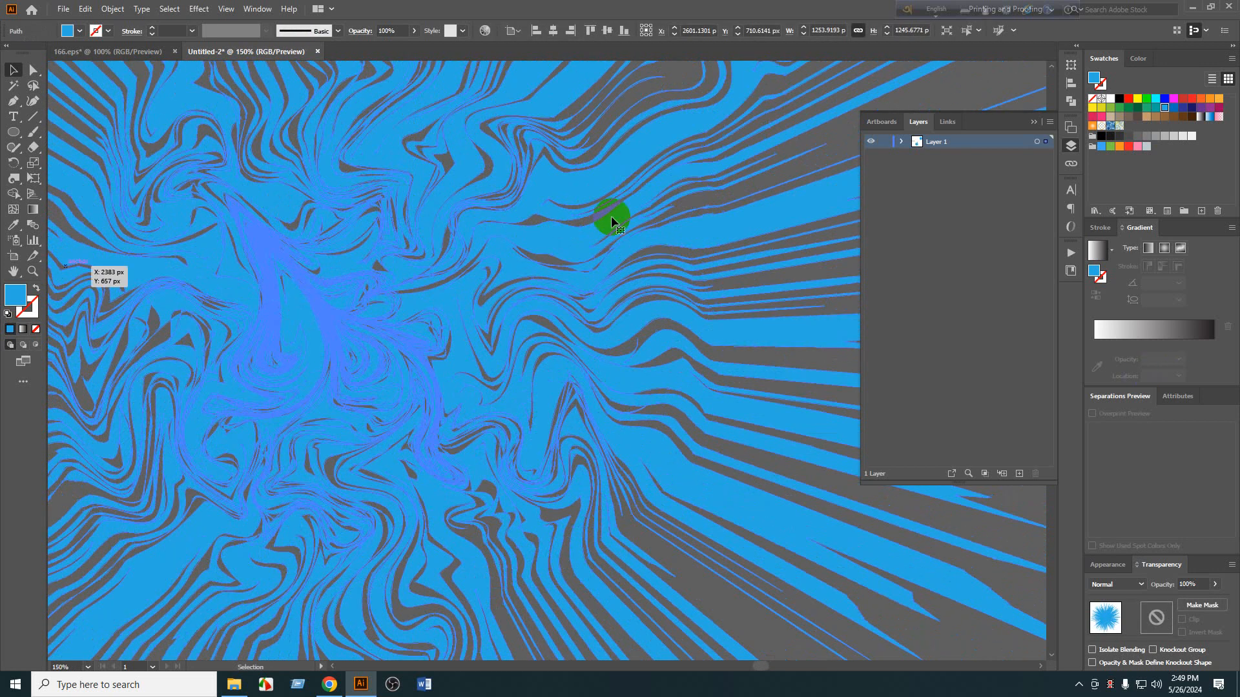
pyautogui.scroll(-1, 603, 281)
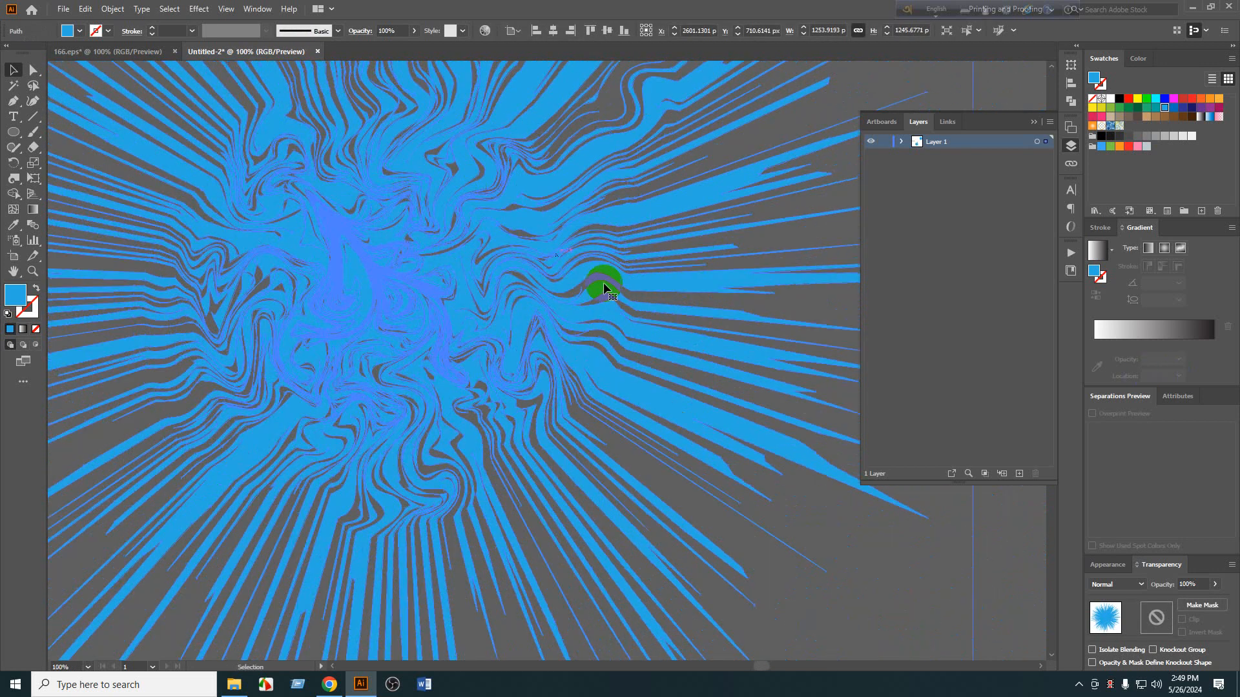
pyautogui.click(261, 12)
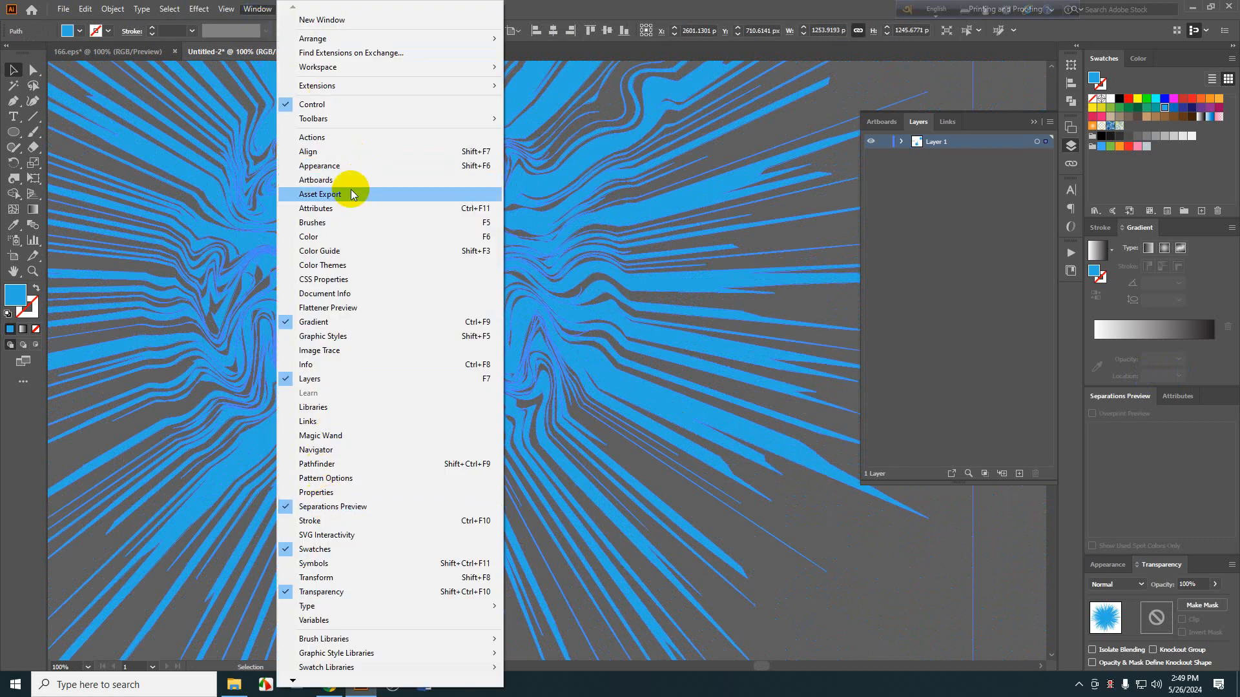
pyautogui.click(332, 465)
pyautogui.hotkey('ctrl', '-')
pyautogui.hotkey('ctrl', '-')
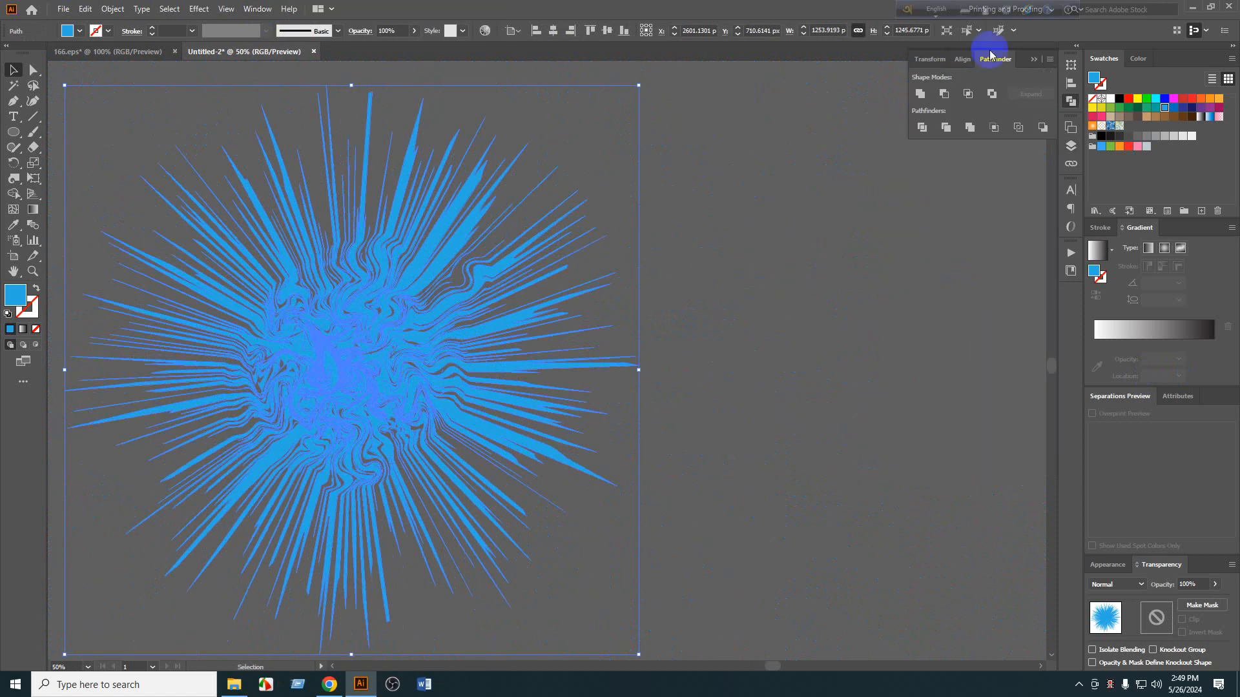
pyautogui.click(923, 94)
pyautogui.scroll(2, 253, 441)
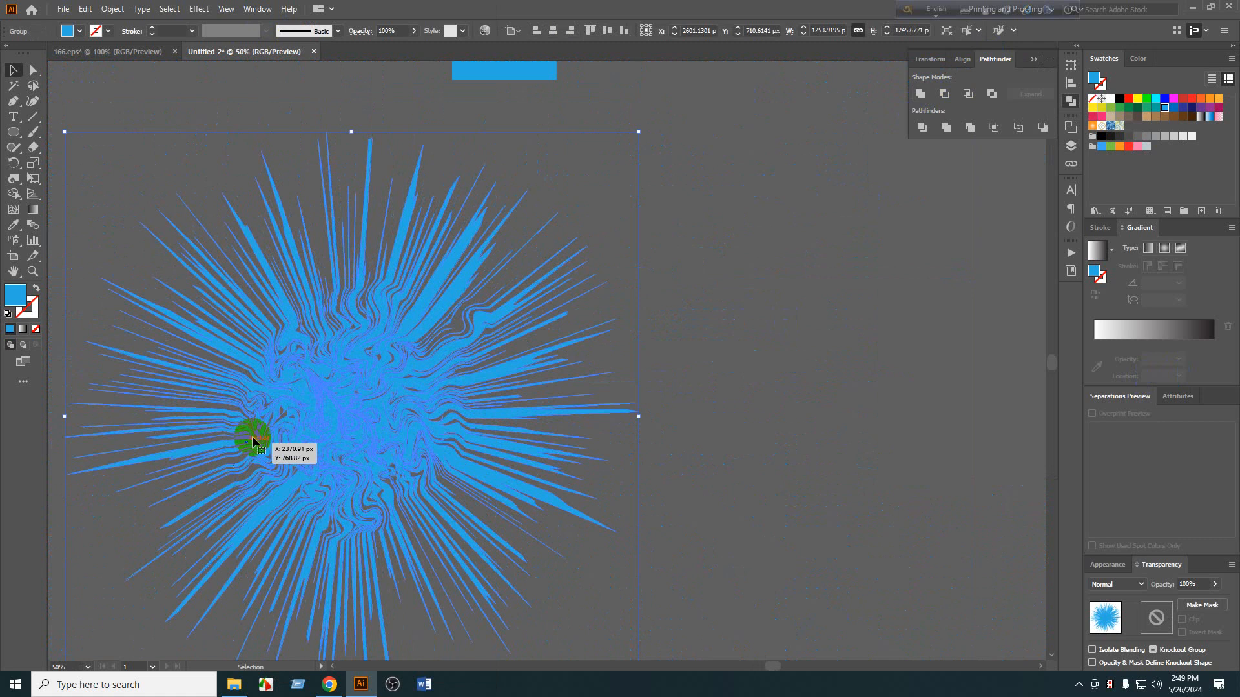
pyautogui.click(701, 455)
# Give the united burst a dark brown fill.
pyautogui.scroll(4, 359, 389)
pyautogui.scroll(-5, 381, 395)
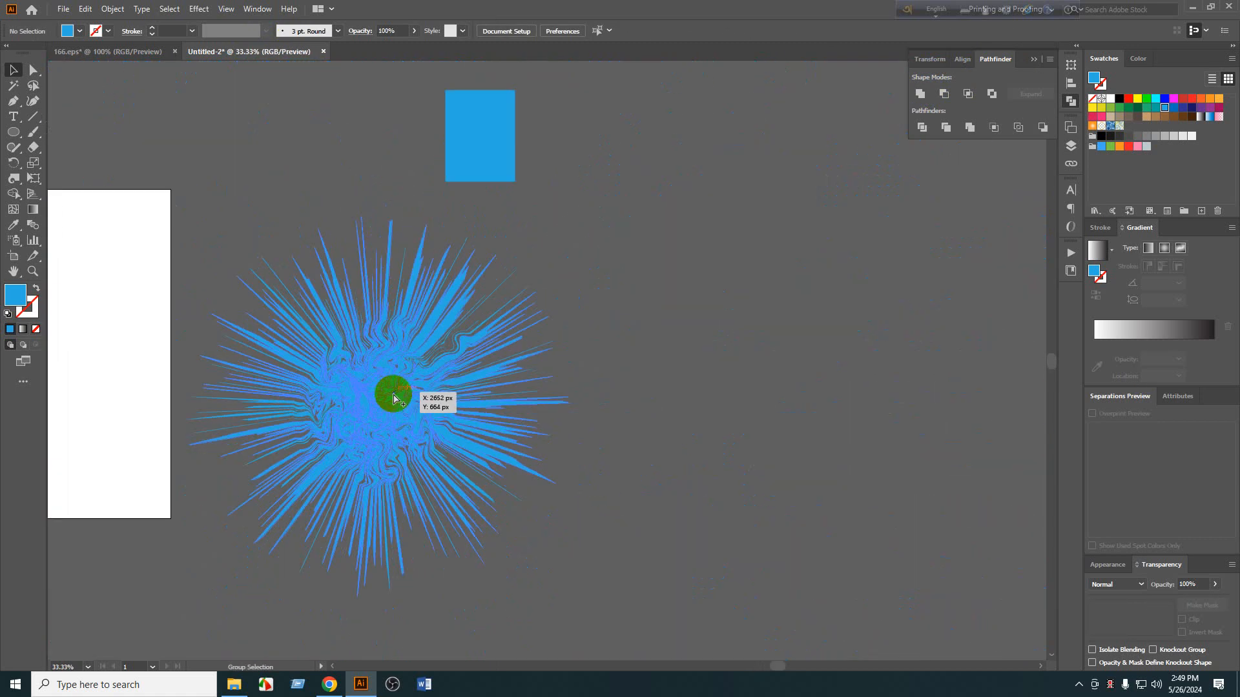
pyautogui.click(396, 393)
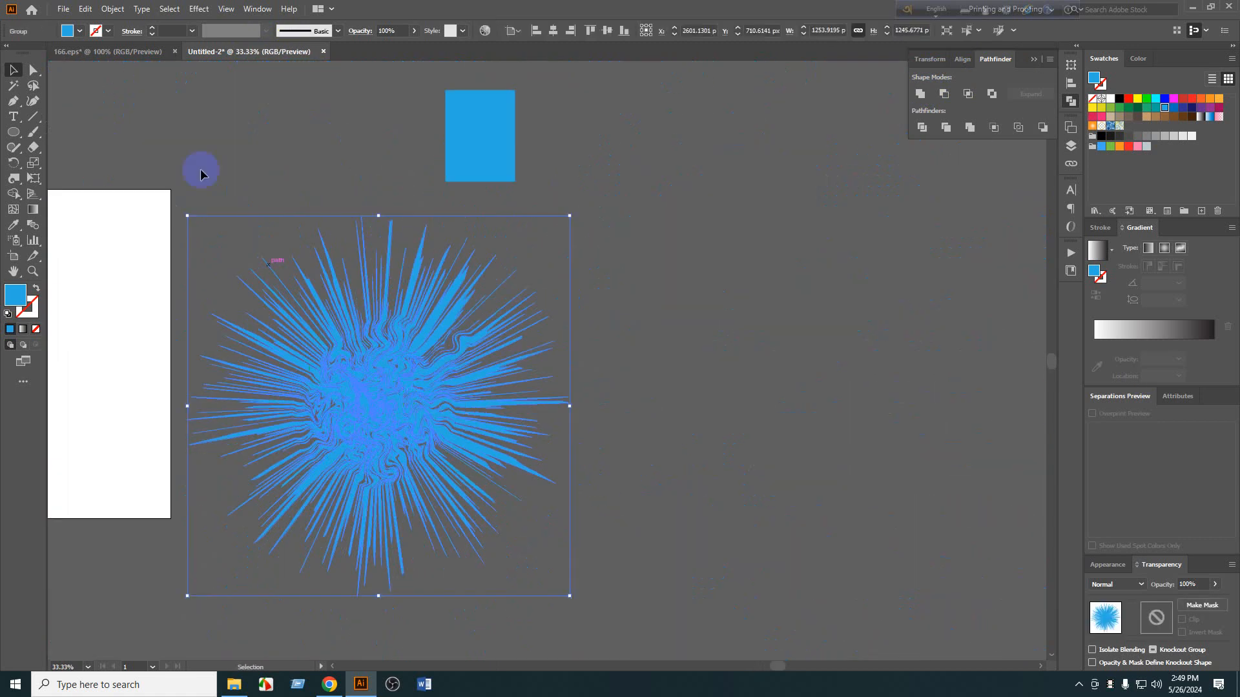
pyautogui.click(1139, 116)
pyautogui.click(568, 512)
# Centre the brown burst on the blue rectangle, behind it, and enlarge it proportionally to about 1739 px wide.
pyautogui.moveTo(403, 367); pyautogui.dragTo(493, 129)
pyautogui.scroll(2, 493, 130)
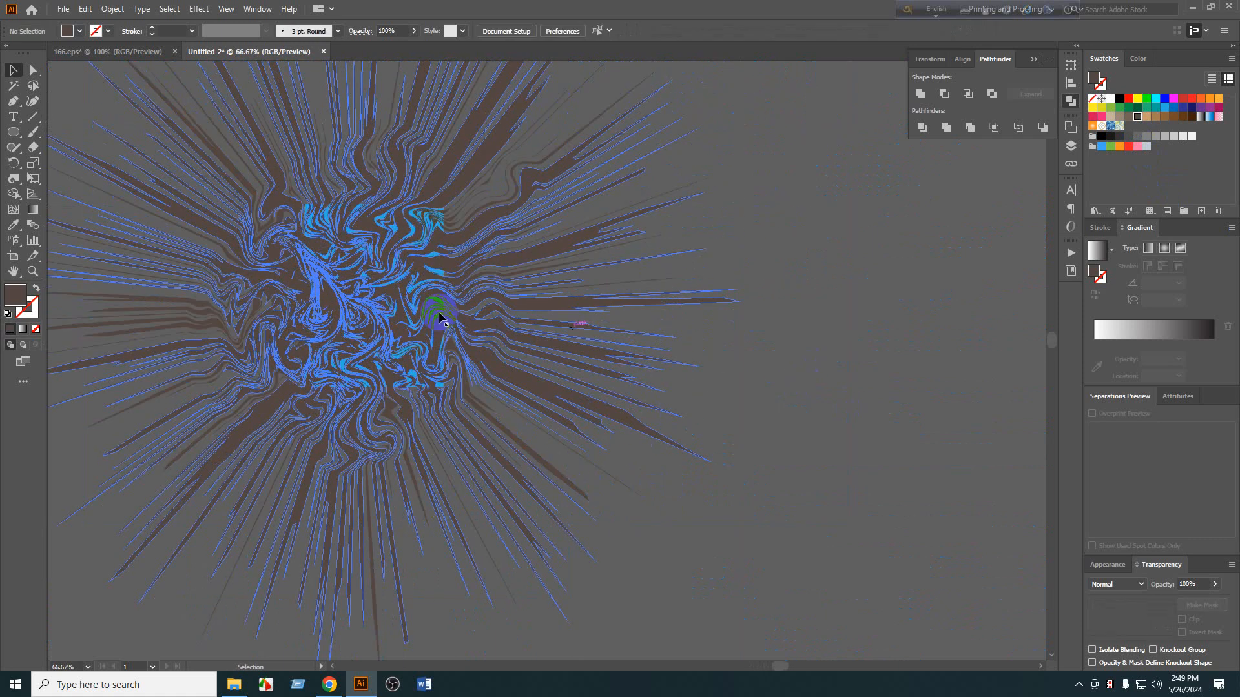
pyautogui.moveTo(439, 316); pyautogui.dragTo(393, 276)
pyautogui.scroll(-2, 407, 144)
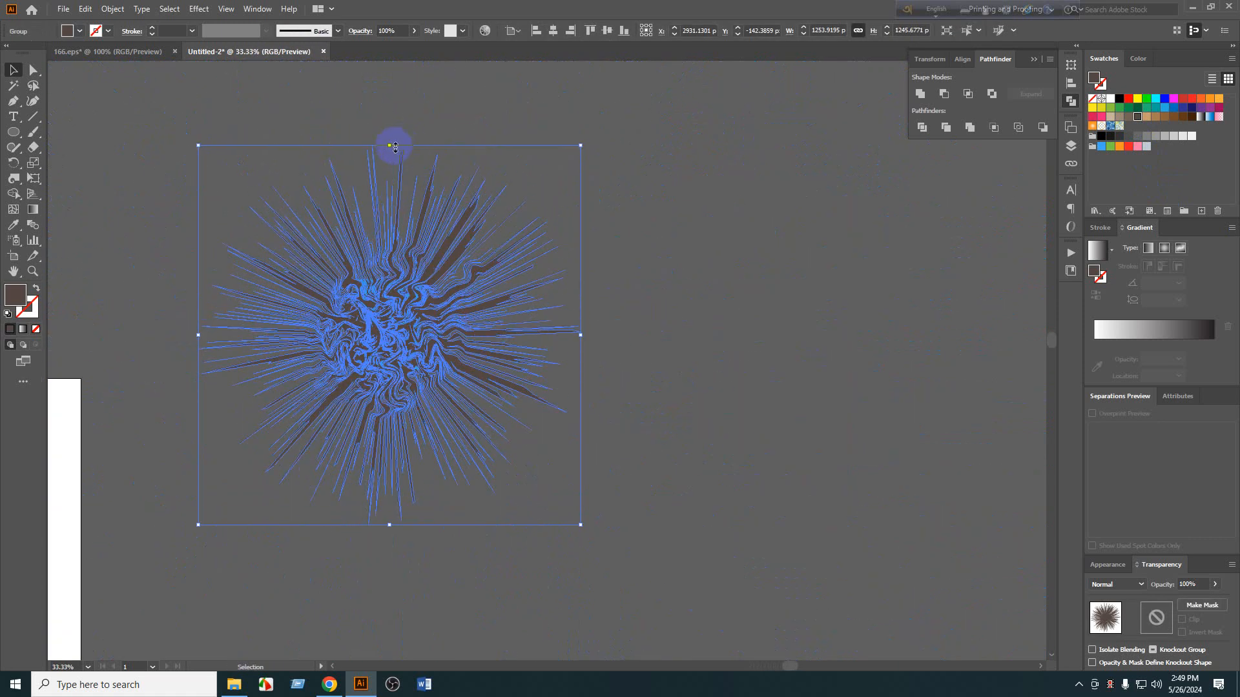
pyautogui.moveTo(395, 147); pyautogui.dragTo(404, 78)
pyautogui.click(725, 282)
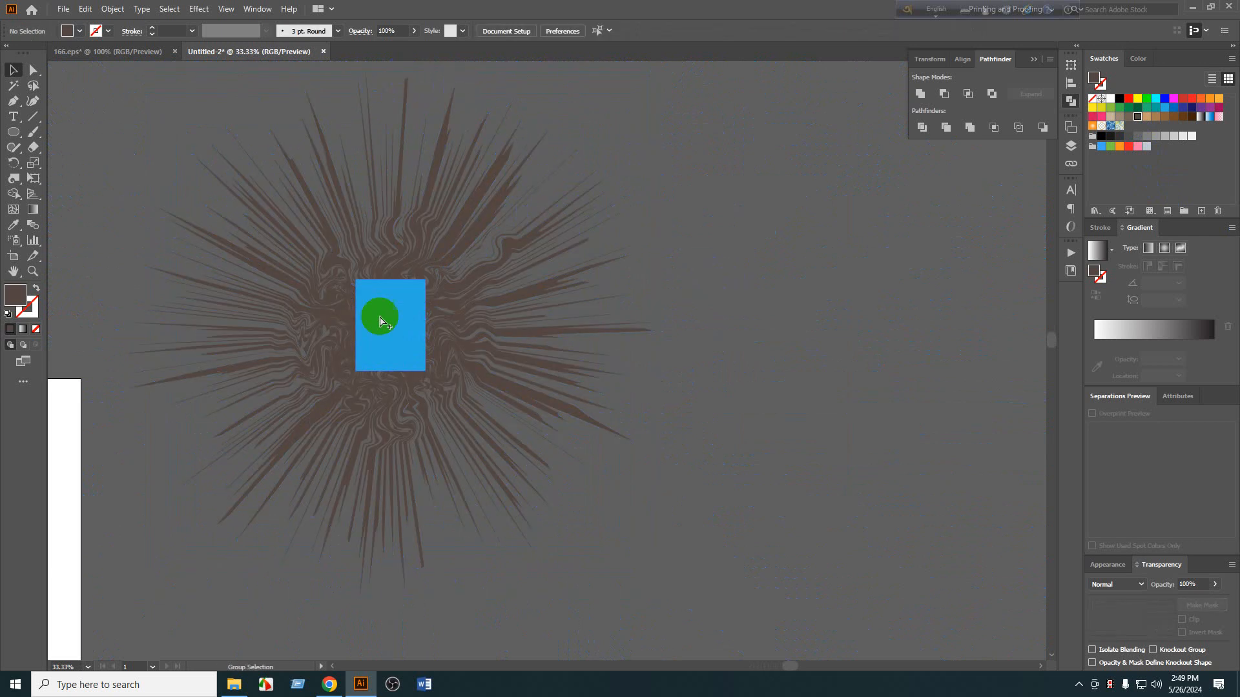
# Scale the brown burst down proportionally around its centre, keeping it centred on the blue rectangle.
pyautogui.scroll(3, 379, 318)
pyautogui.click(410, 293)
pyautogui.click(607, 180)
pyautogui.scroll(-3, 607, 180)
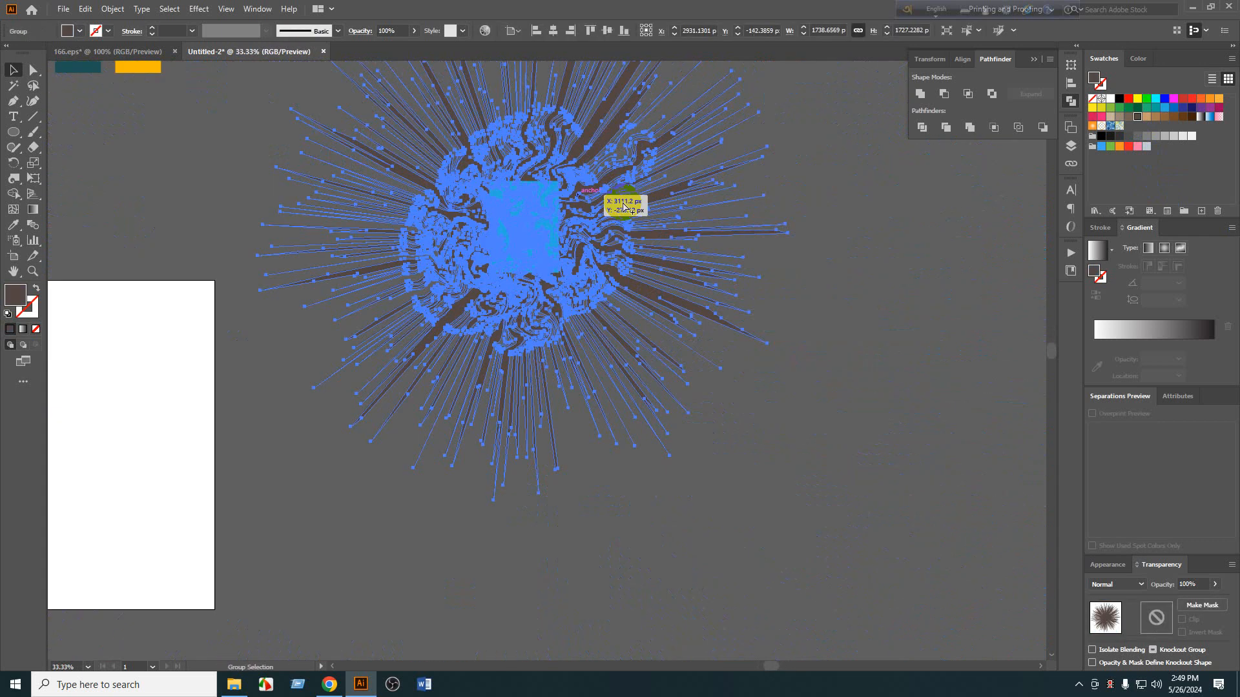
pyautogui.moveTo(787, 238); pyautogui.dragTo(702, 240)
# Place a copy of the blue rectangle beside the burst and clip the brown burst to the original rectangle.
pyautogui.moveTo(545, 232); pyautogui.dragTo(891, 338)
pyautogui.moveTo(761, 219); pyautogui.dragTo(368, 170)
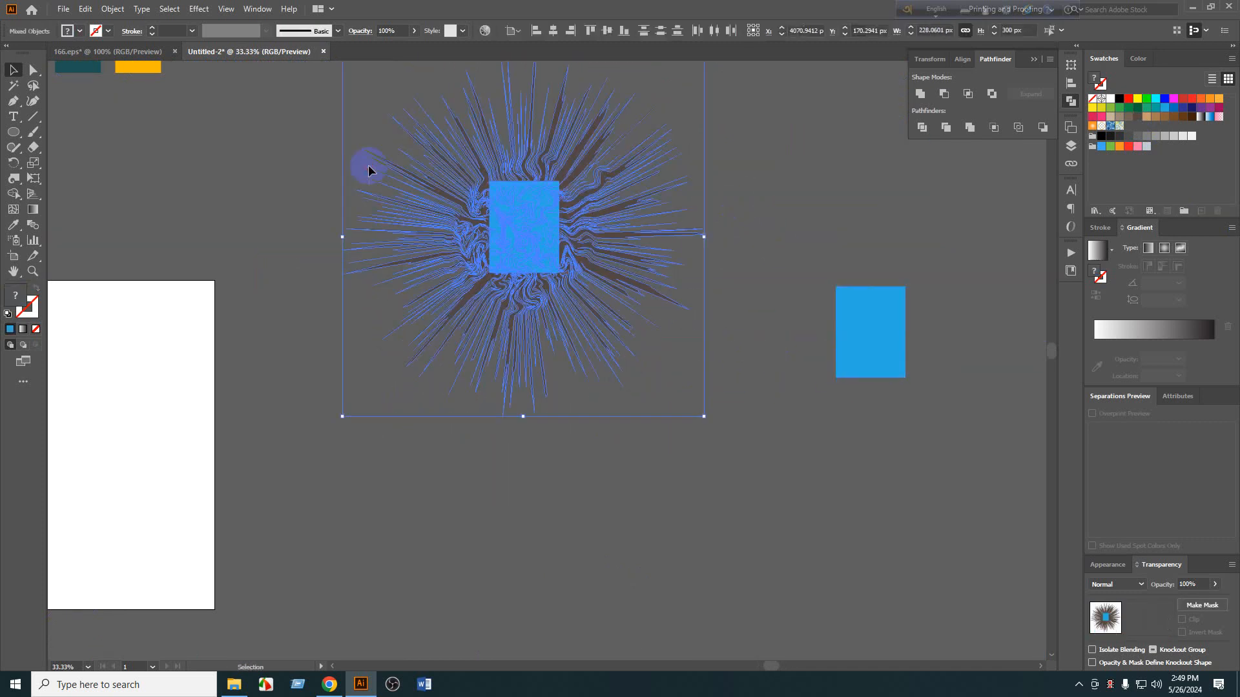
pyautogui.hotkey('ctrl', '7')
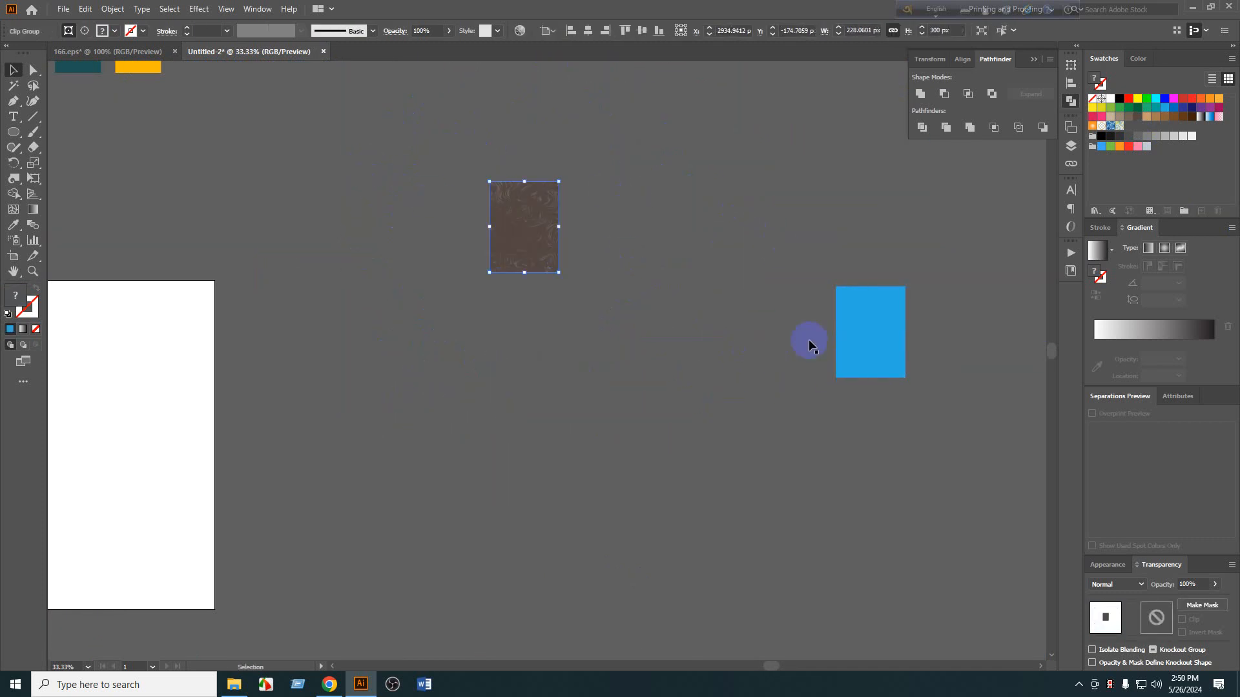
# Bring the spare blue rectangle and the clipped brown pattern close together, side by side.
pyautogui.keyDown('shift'); pyautogui.click(872, 336); pyautogui.keyUp('shift')
pyautogui.moveTo(871, 332); pyautogui.dragTo(703, 490)
pyautogui.click(405, 464)
pyautogui.scroll(3, 352, 463)
pyautogui.click(362, 359)
pyautogui.scroll(-1, 362, 359)
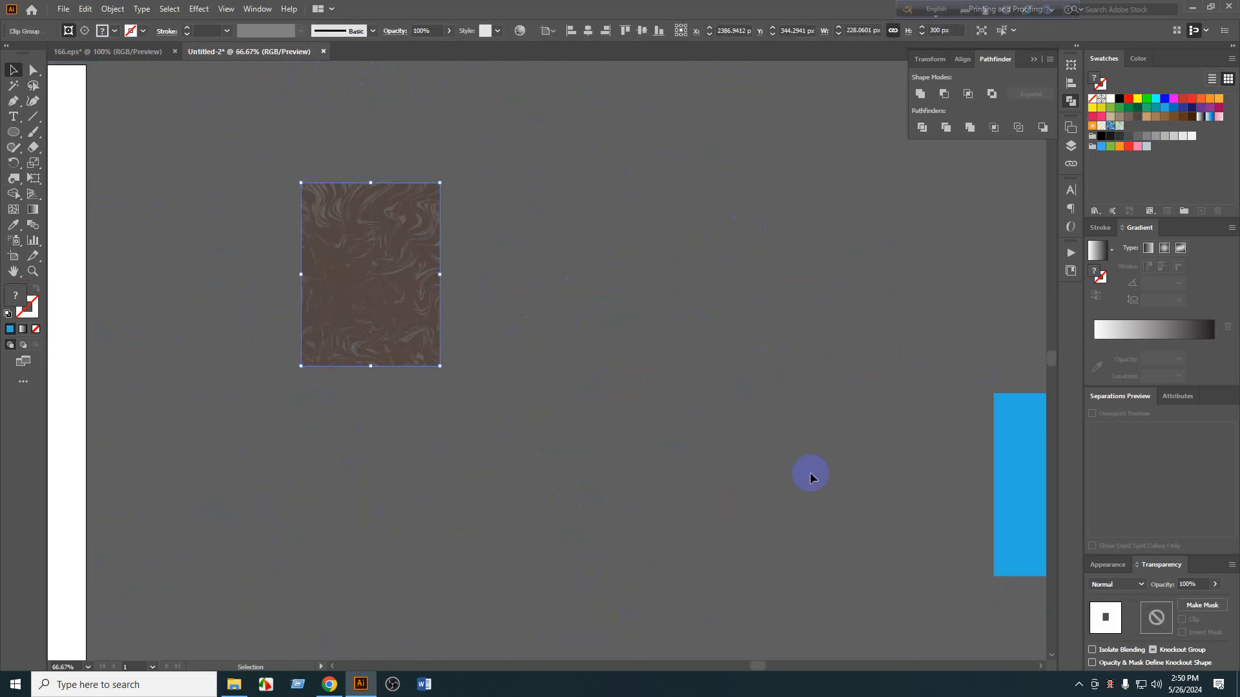
pyautogui.click(1053, 466)
pyautogui.scroll(-1, 642, 400)
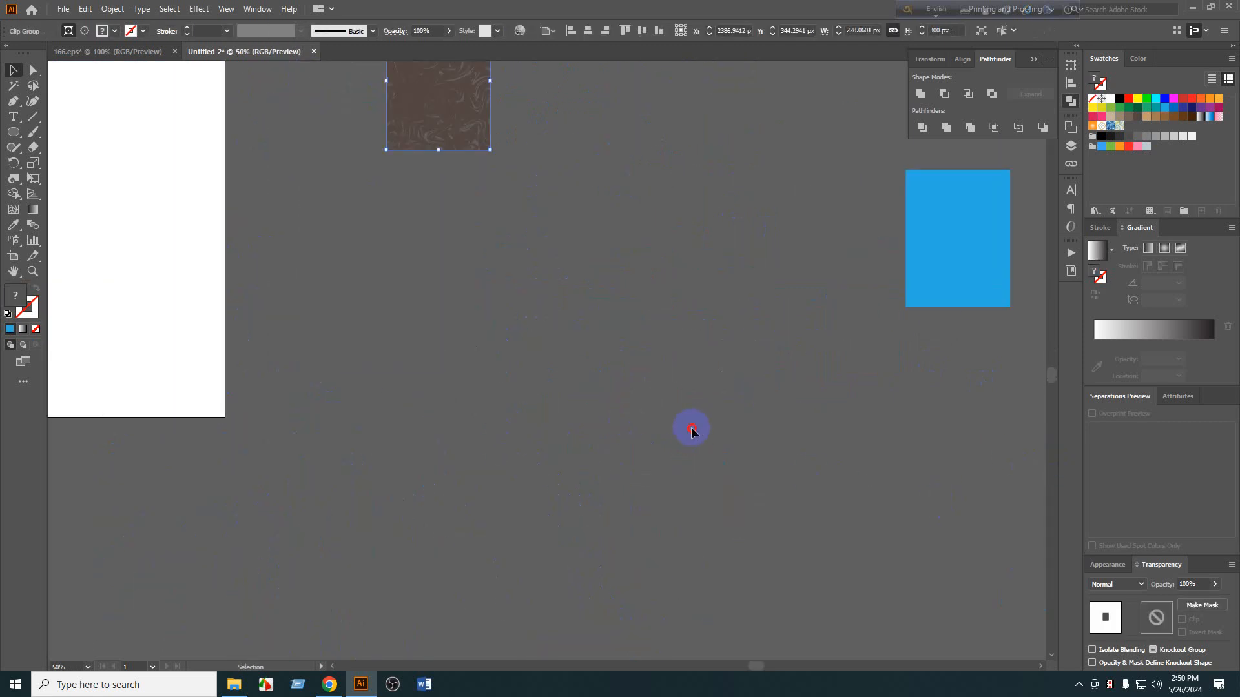
pyautogui.click(691, 429)
pyautogui.moveTo(942, 257); pyautogui.dragTo(444, 589)
pyautogui.scroll(-2, 516, 563)
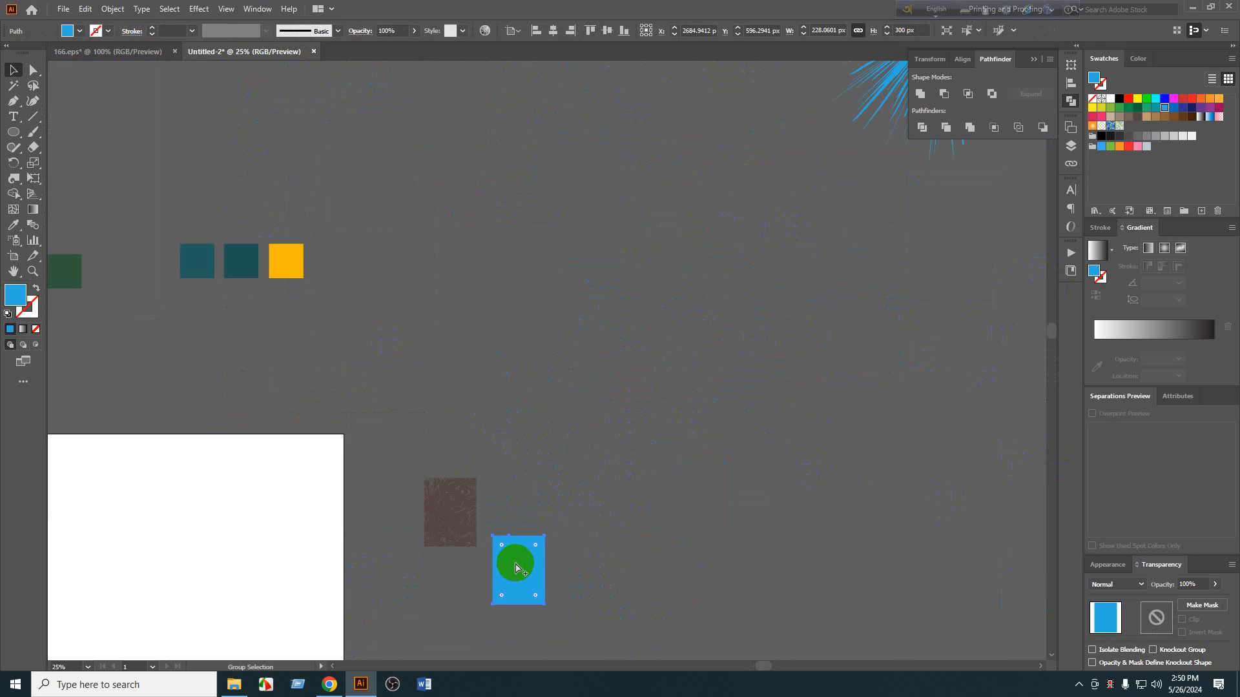
pyautogui.moveTo(452, 513); pyautogui.dragTo(453, 558)
# Recolour the blue rectangle with the lighter teal of the colour squares and move the three squares to just above it.
pyautogui.click(506, 568)
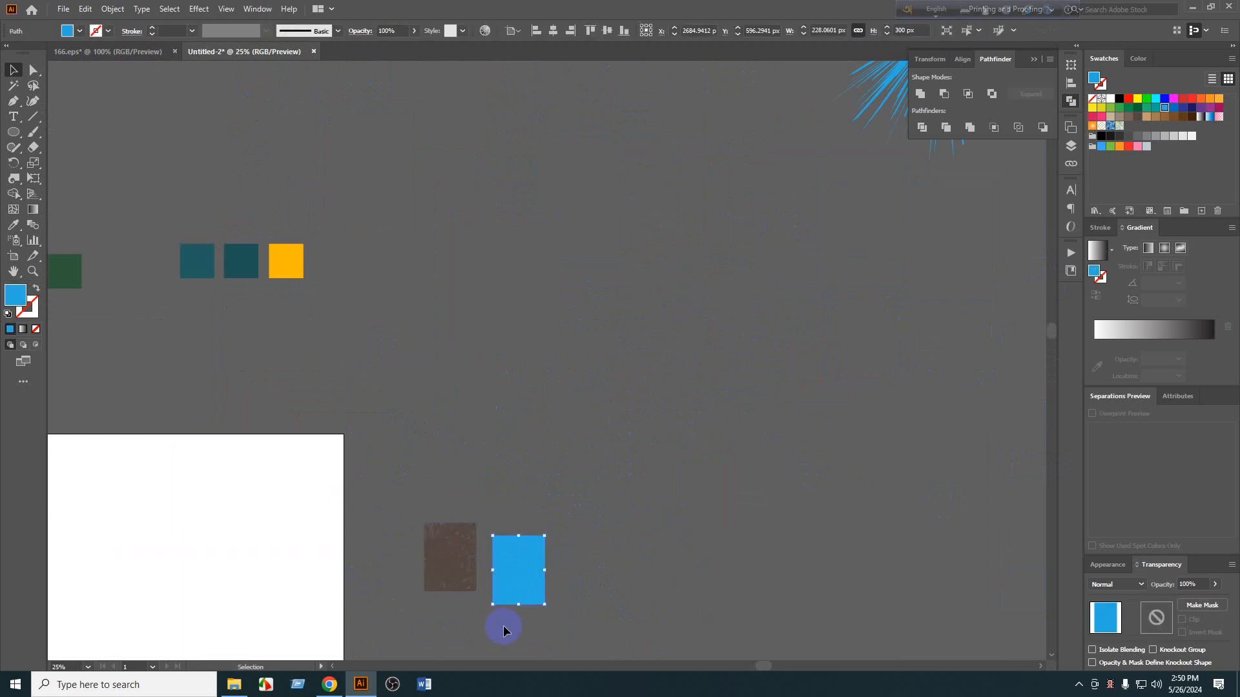
pyautogui.click(198, 256)
pyautogui.press('v')
pyautogui.moveTo(377, 337); pyautogui.dragTo(270, 271)
pyautogui.moveTo(194, 258); pyautogui.dragTo(533, 468)
pyautogui.scroll(3, 562, 619)
pyautogui.click(559, 618)
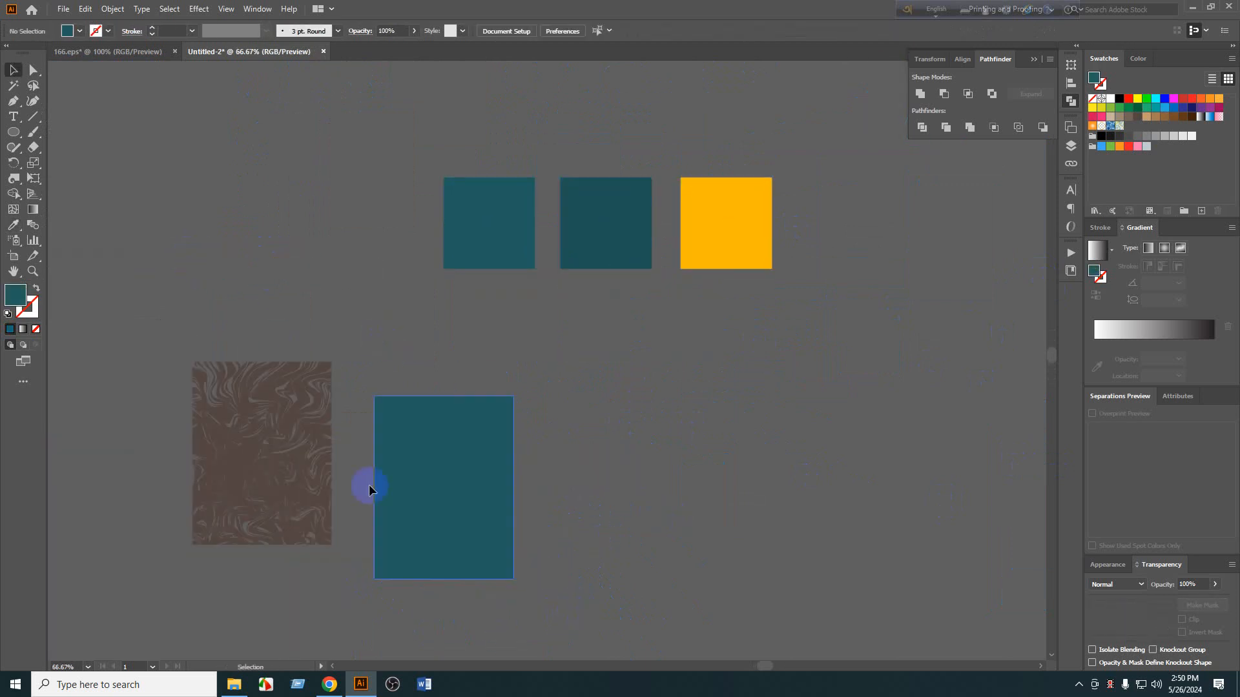
# Place the clipped brown pattern in front of the teal rectangle and try to centre the two on each other.
pyautogui.moveTo(285, 459); pyautogui.dragTo(477, 514)
pyautogui.scroll(2, 488, 520)
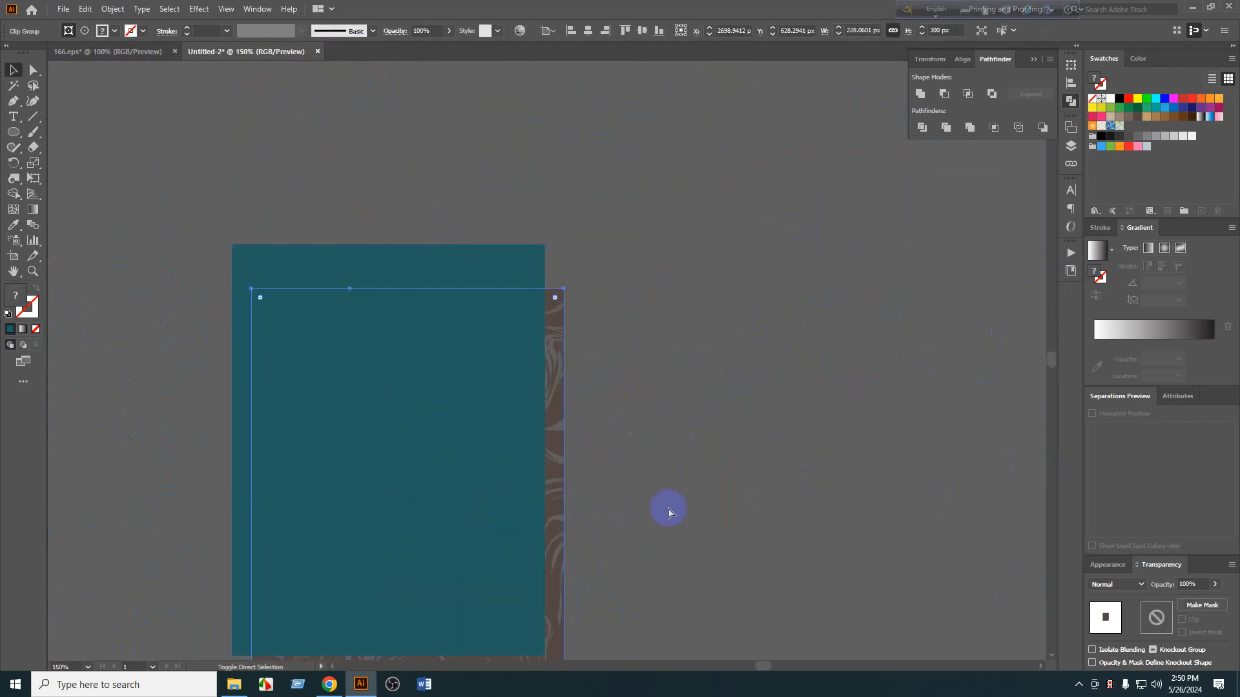
pyautogui.hotkey('ctrl', 'a')
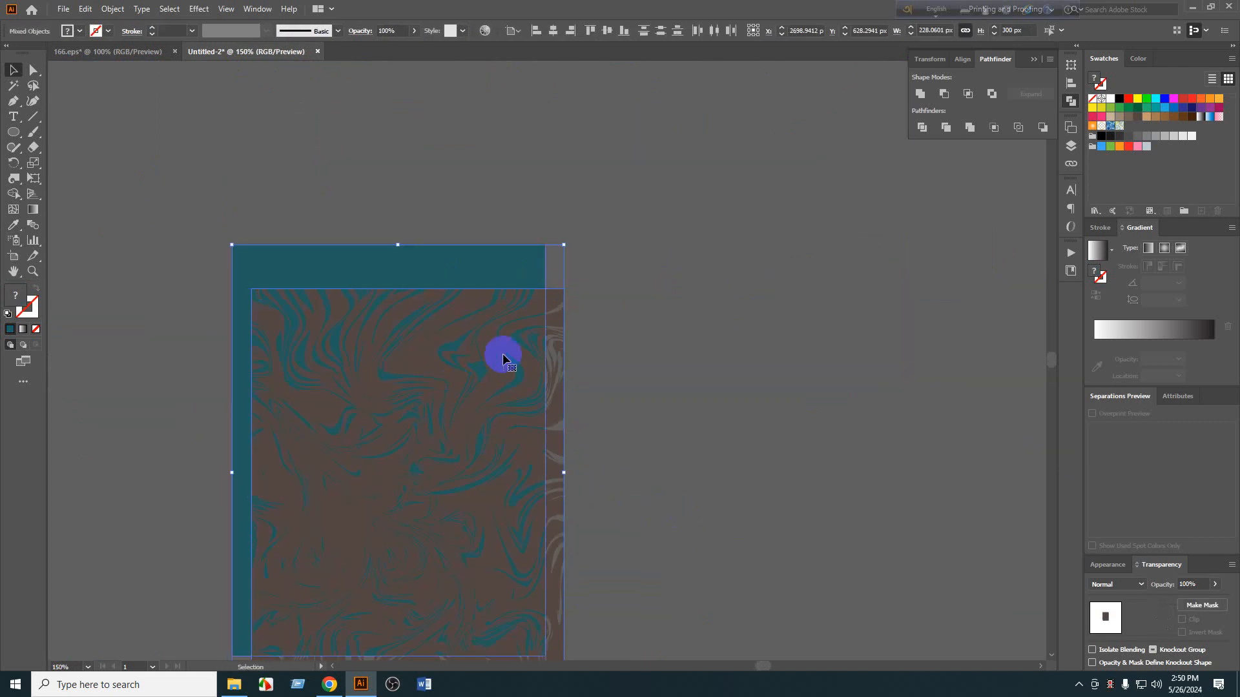
pyautogui.click(604, 31)
pyautogui.scroll(-5, 583, 271)
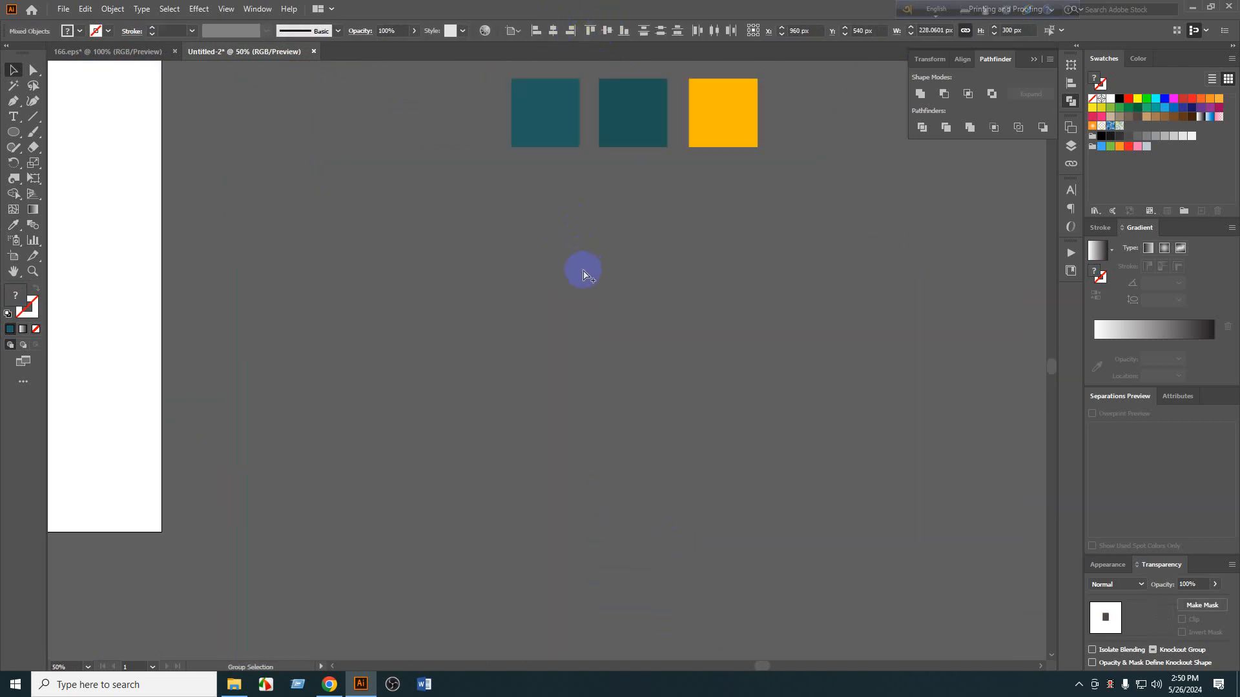
# Position the clipped pattern apart from the teal rectangle and release its clipping mask.
pyautogui.moveTo(150, 272); pyautogui.dragTo(421, 322)
pyautogui.scroll(4, 592, 323)
pyautogui.rightClick(594, 322)
pyautogui.click(829, 221)
pyautogui.scroll(-2, 750, 313)
pyautogui.rightClick(421, 322)
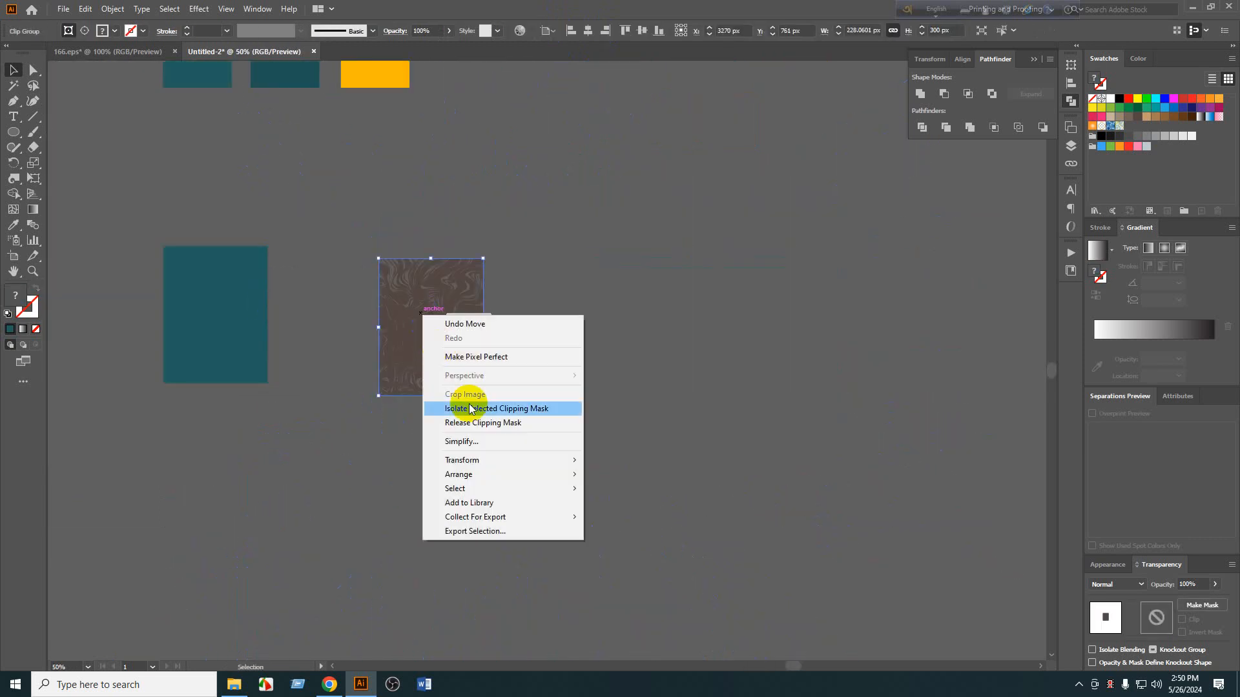
pyautogui.click(461, 406)
# Move the unfilled mask rectangle off the brown burst into empty space.
pyautogui.click(743, 267)
pyautogui.click(476, 260)
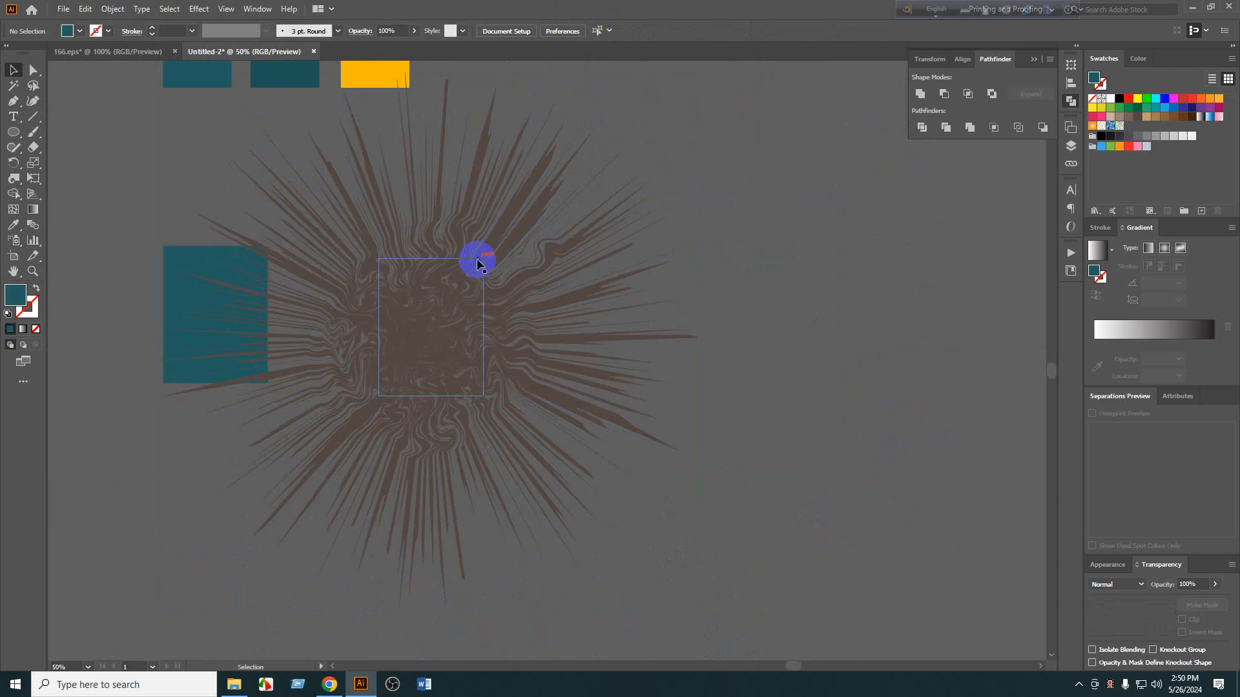
pyautogui.moveTo(465, 257); pyautogui.dragTo(862, 212)
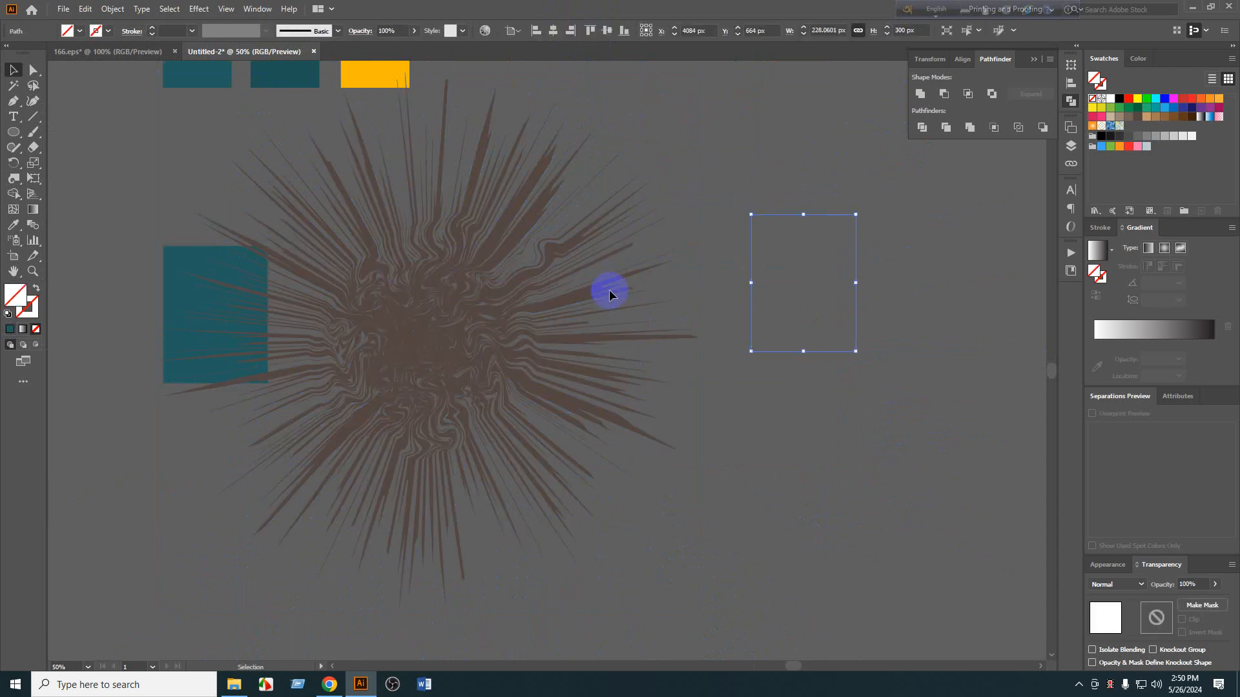
# Recolour the brown burst with the darker teal of the colour squares.
pyautogui.click(401, 327)
pyautogui.scroll(3, 471, 304)
pyautogui.click(277, 129)
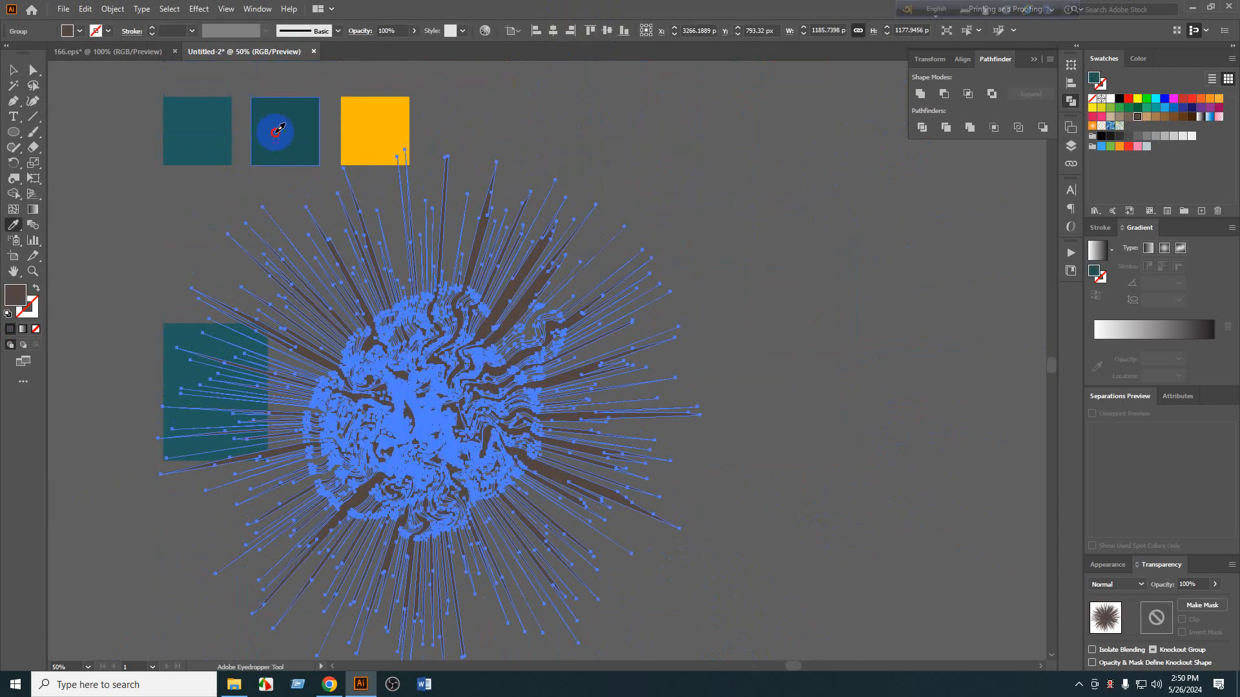
pyautogui.click(716, 219)
pyautogui.scroll(2, 535, 421)
pyautogui.scroll(2, 535, 421)
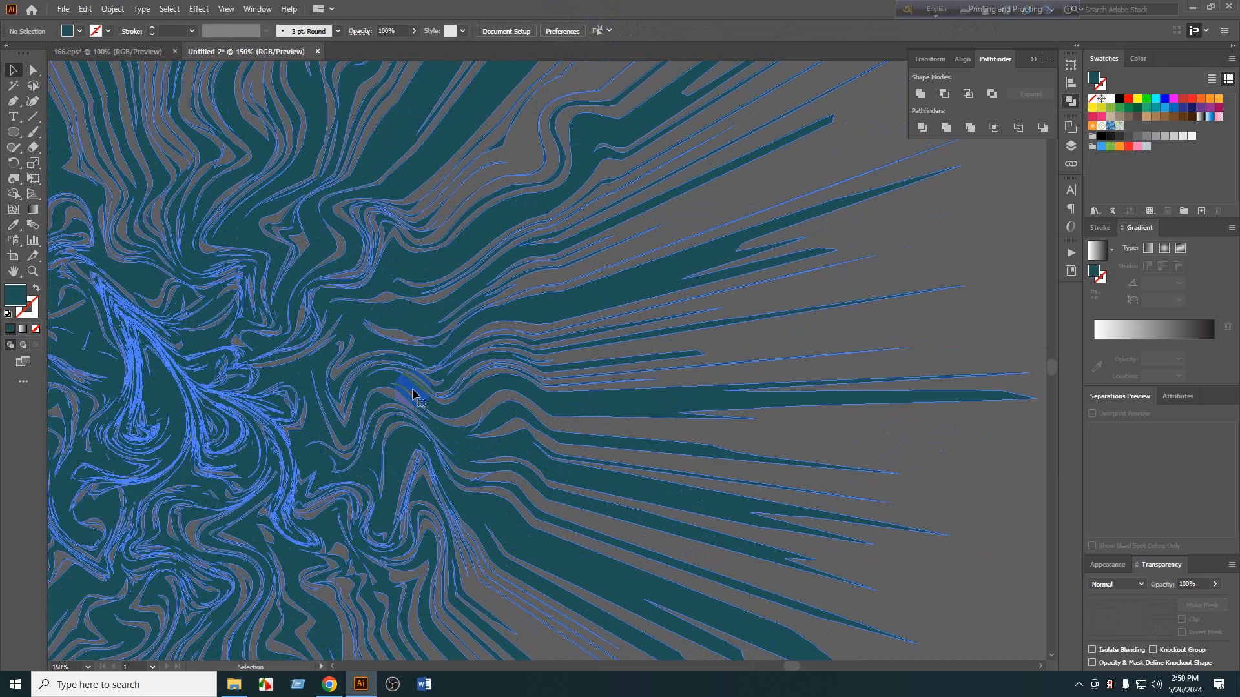
pyautogui.click(407, 389)
pyautogui.moveTo(328, 349)
pyautogui.mouseDown()
pyautogui.moveTo(383, 389)
pyautogui.moveTo(330, 341)
pyautogui.mouseUp()
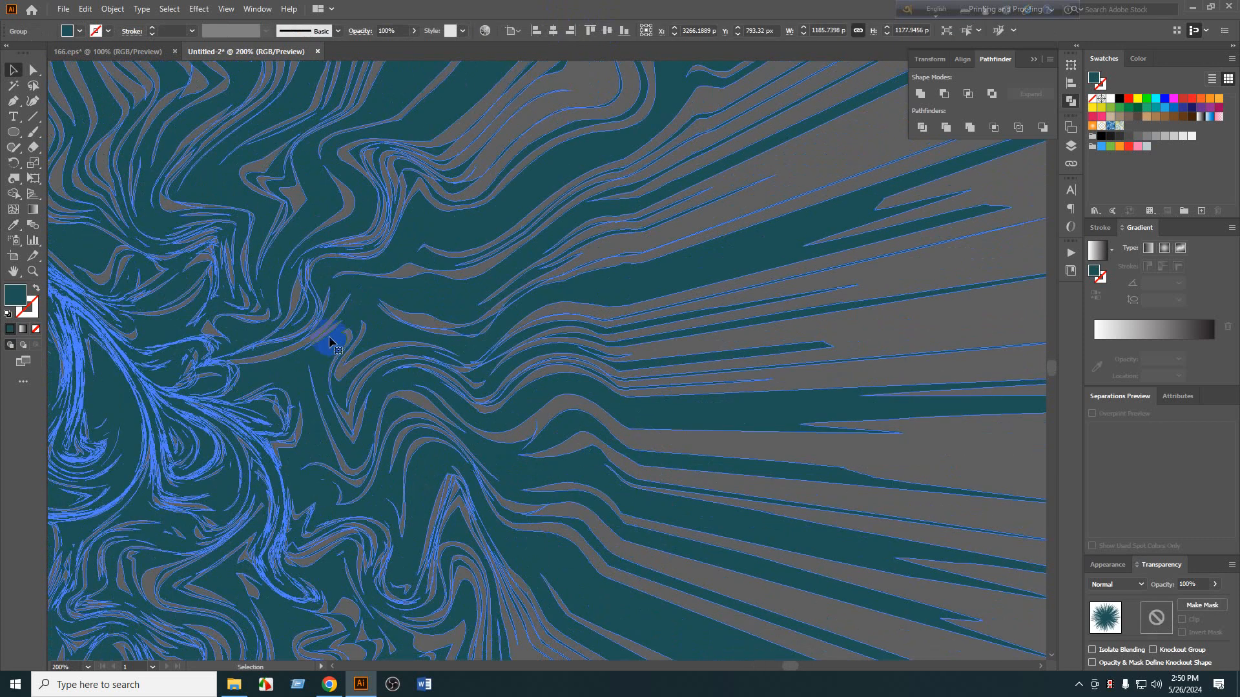
pyautogui.press('a')
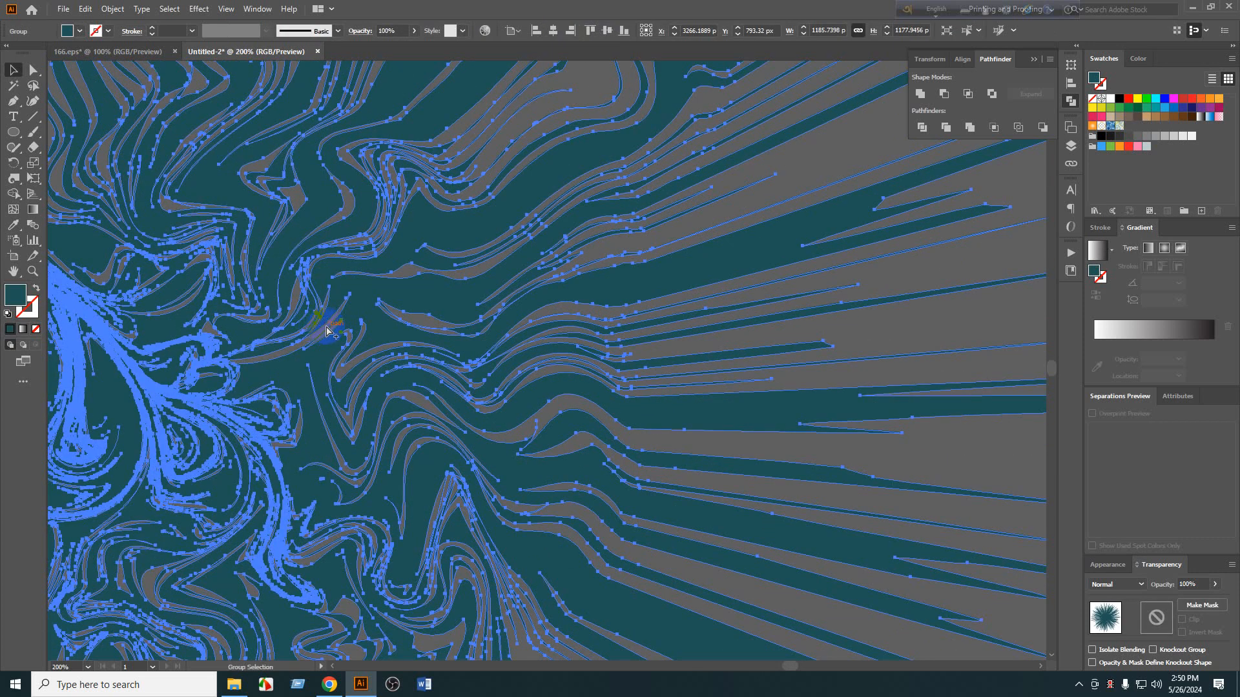
pyautogui.hotkey('ctrl', 'v')
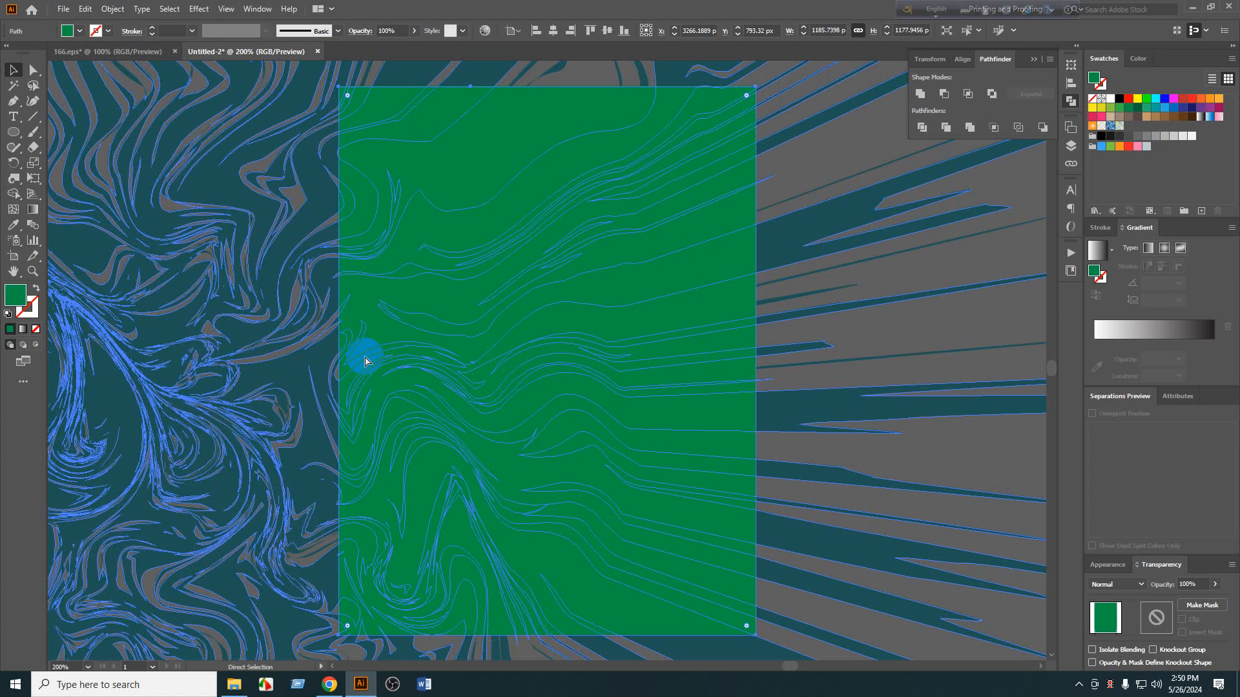
pyautogui.scroll(-4, 665, 394)
pyautogui.hscroll(1, 665, 394)
pyautogui.click(739, 398)
pyautogui.hotkey('ctrl', 'z')
pyautogui.press('v')
pyautogui.click(832, 400)
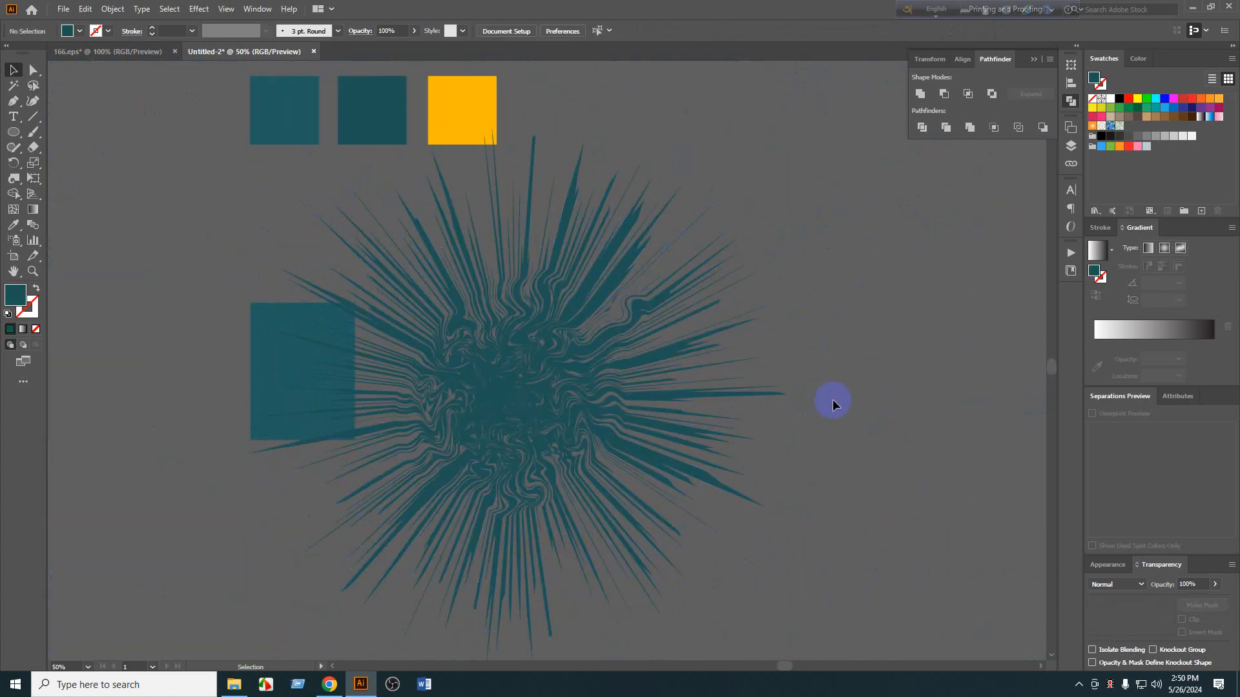
# Try moving the dark teal burst away from its place and undo the move.
pyautogui.moveTo(518, 357); pyautogui.dragTo(669, 536)
pyautogui.hotkey('ctrl', 'z')
pyautogui.scroll(2, 534, 478)
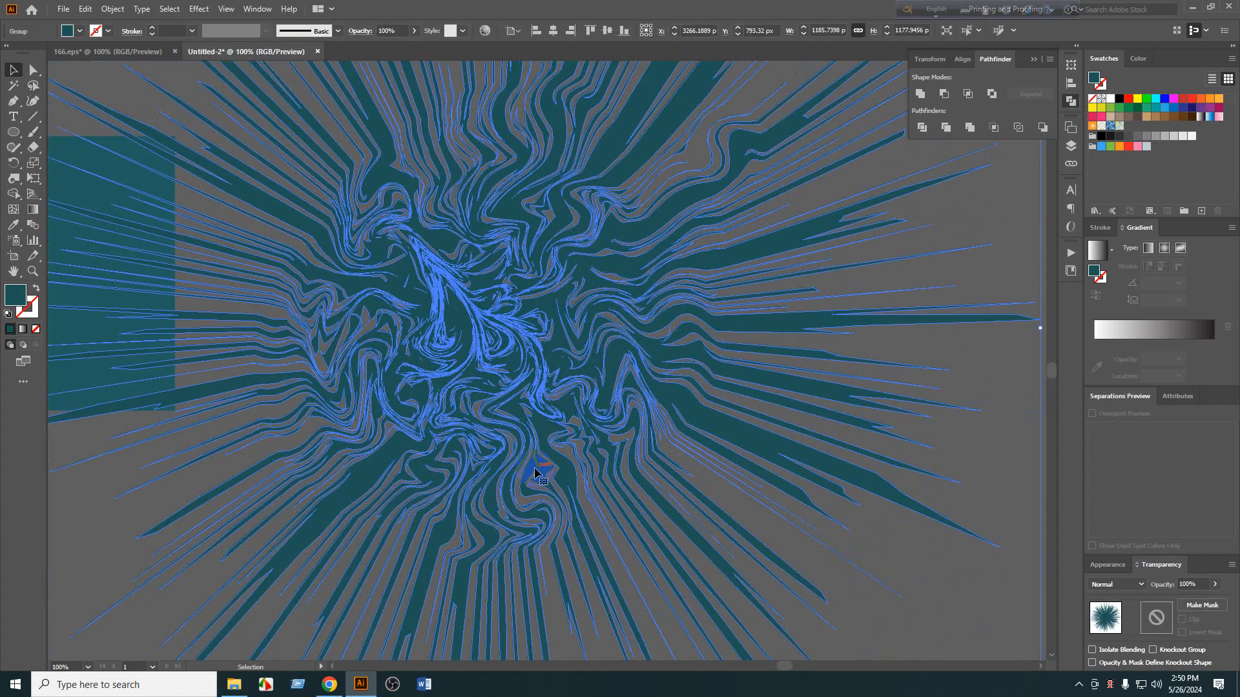
pyautogui.press('a')
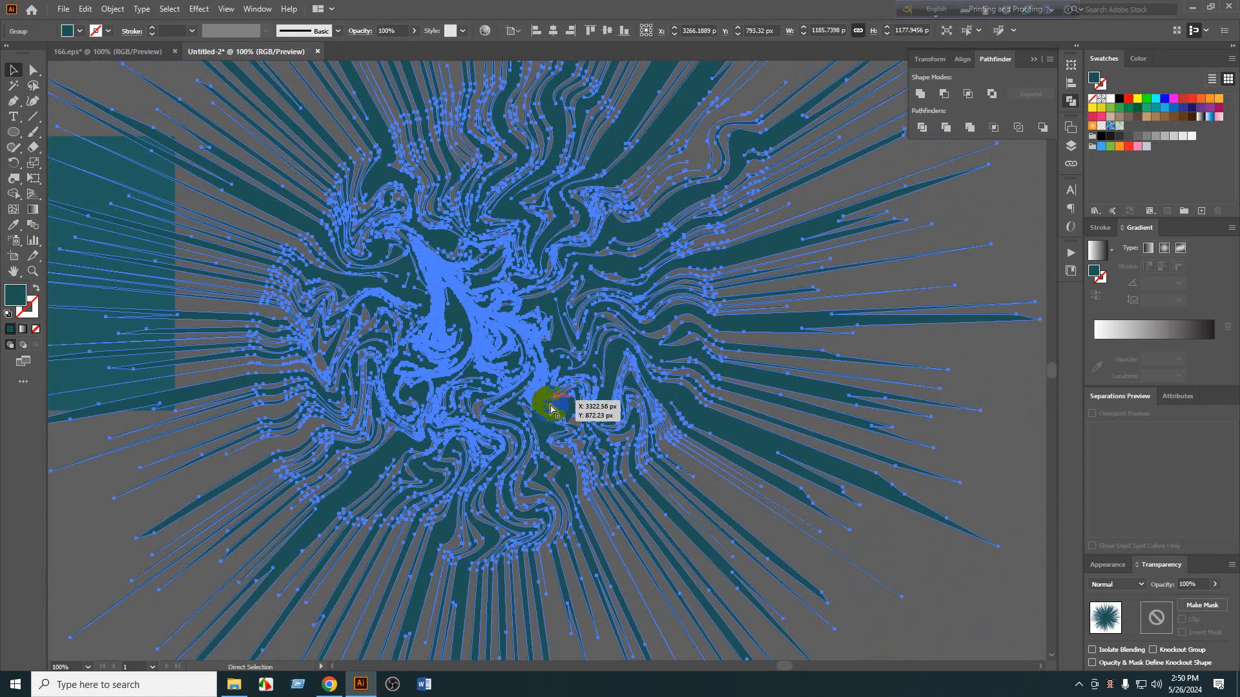
pyautogui.scroll(-3, 497, 459)
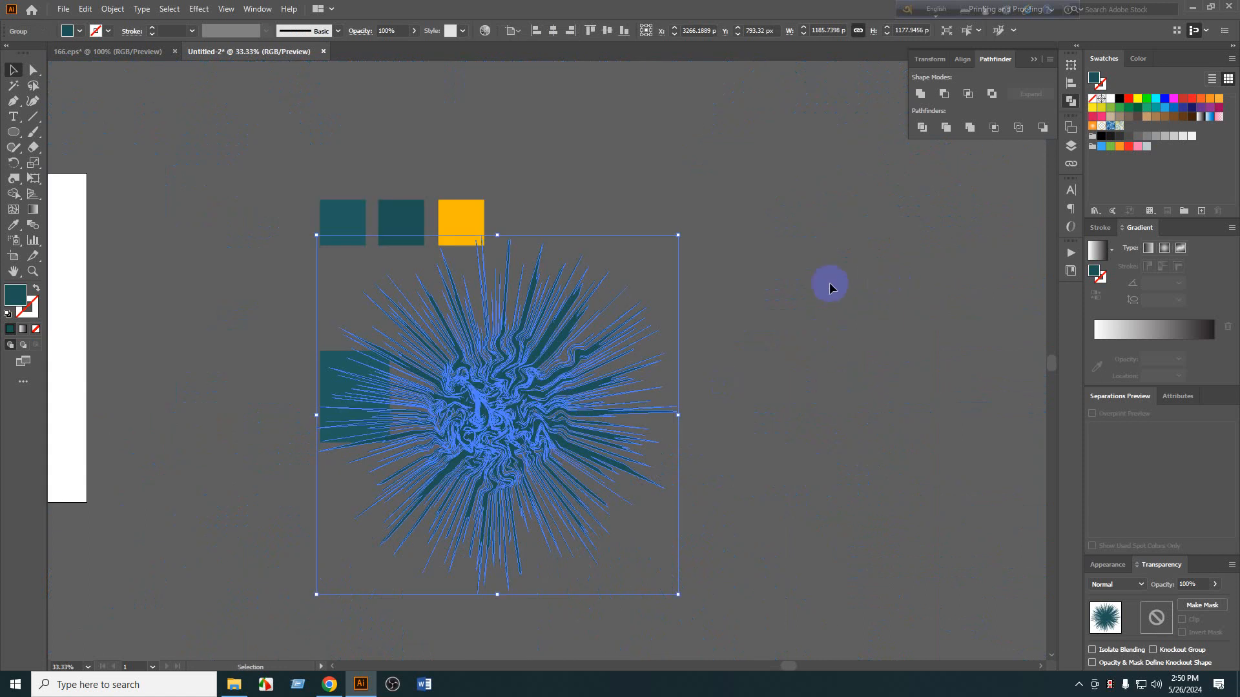
pyautogui.click(825, 288)
pyautogui.moveTo(500, 359); pyautogui.dragTo(547, 483)
pyautogui.hotkey('ctrl', 'z')
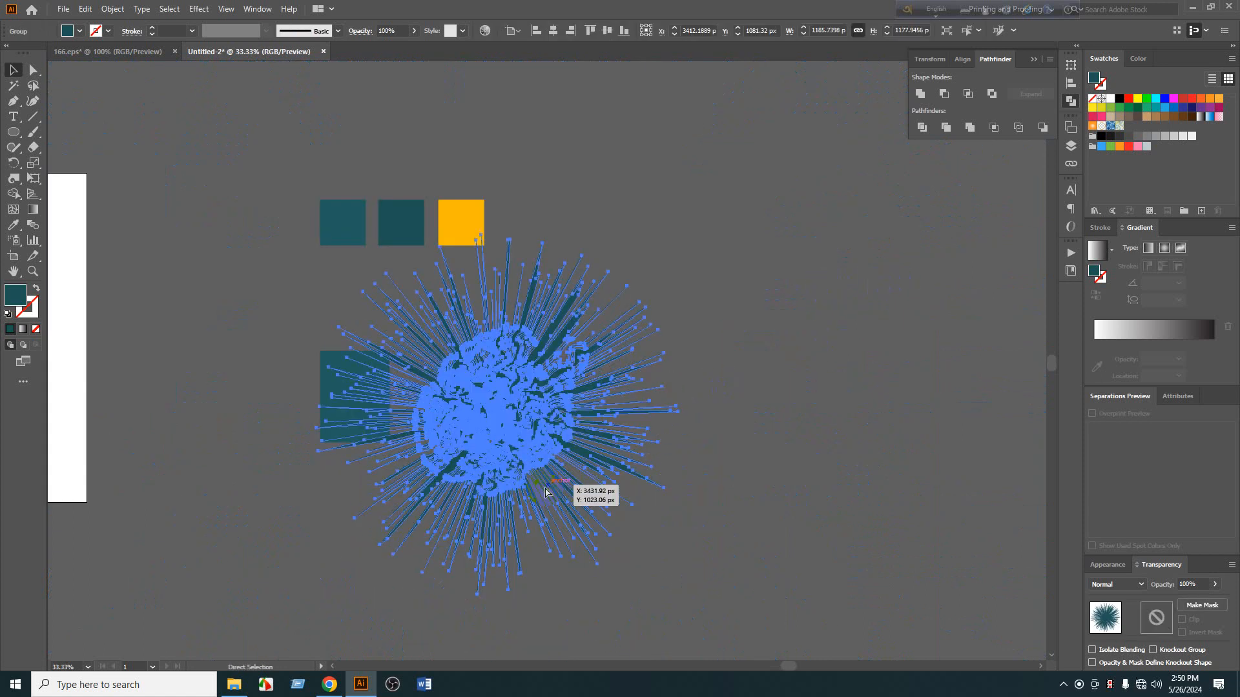
# Duplicate the dark teal burst in place and recolour the front copy with the orange-yellow of the third colour square.
pyautogui.scroll(2, 502, 310)
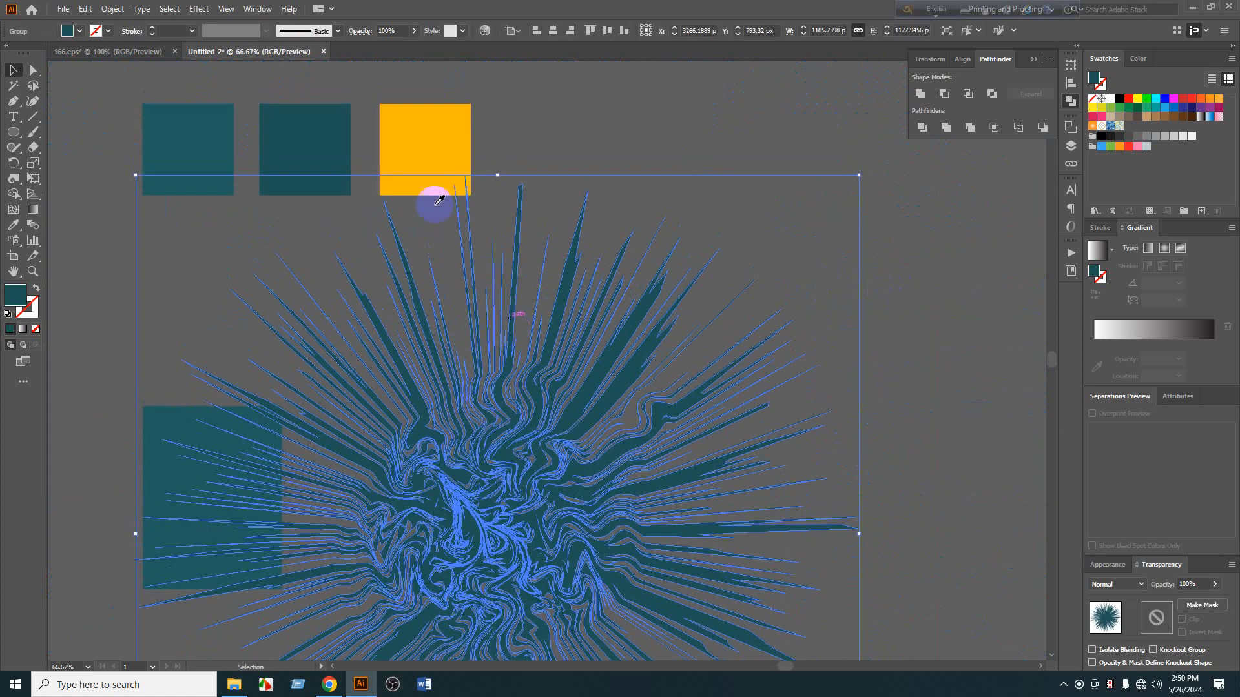
pyautogui.press('i')
pyautogui.click(439, 123)
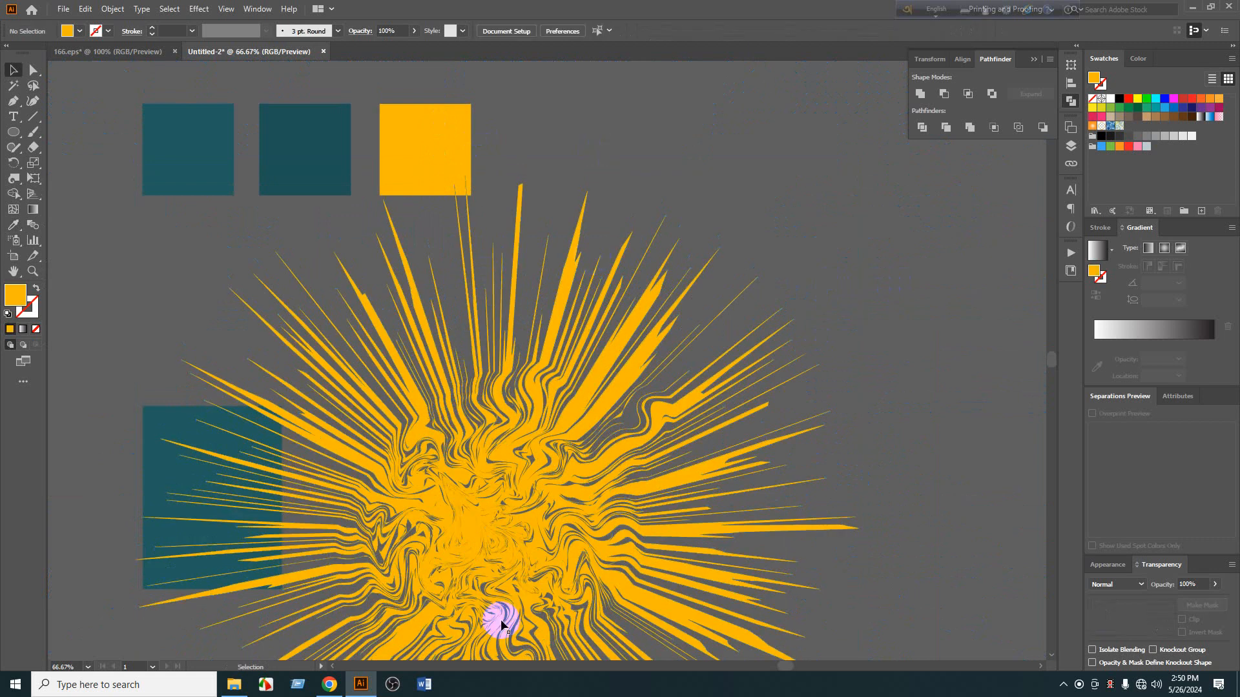
# Rotate the orange-yellow burst slightly clockwise so it is offset from the dark teal burst beneath it.
pyautogui.moveTo(517, 545); pyautogui.dragTo(280, 480)
pyautogui.press('v')
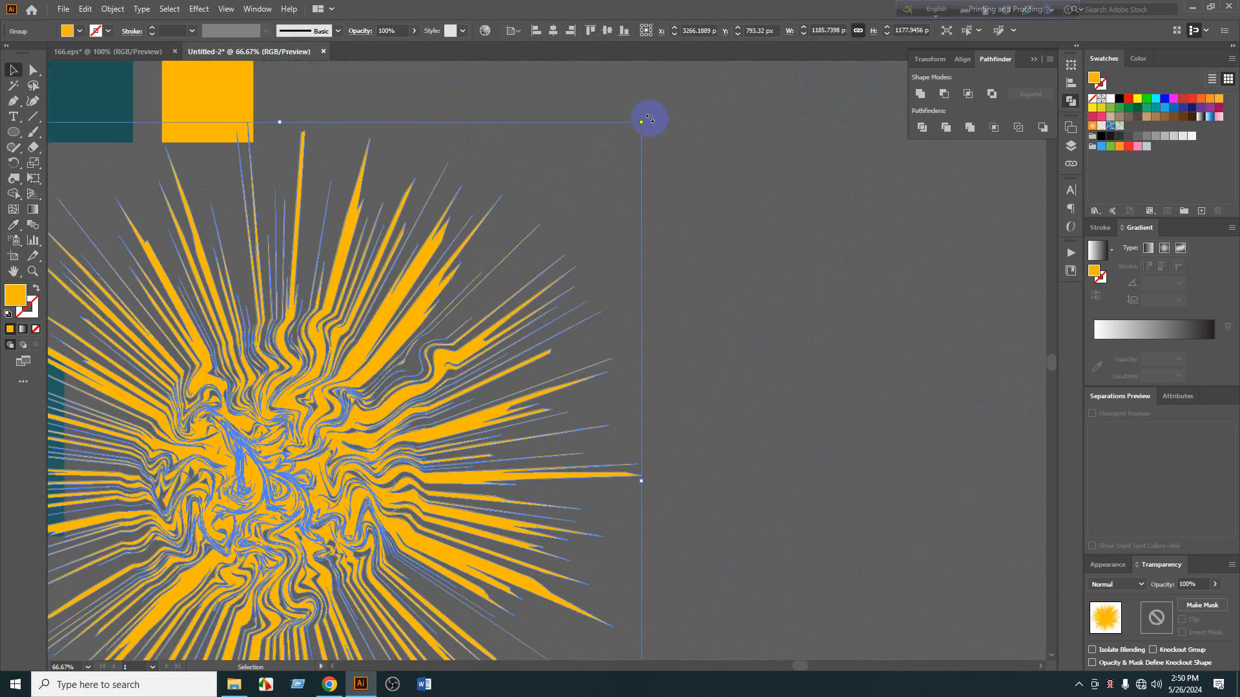
pyautogui.moveTo(649, 119); pyautogui.dragTo(715, 203)
pyautogui.click(776, 242)
pyautogui.scroll(-1, 767, 334)
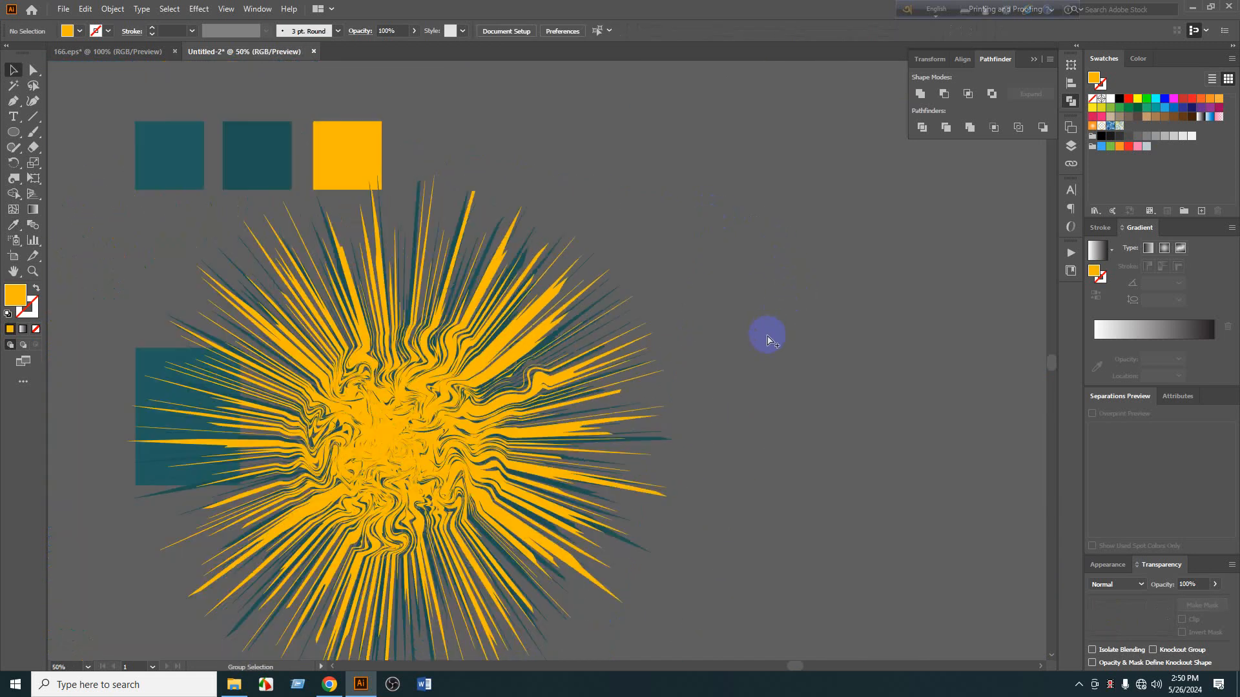
# Rotate the orange-yellow burst a few more degrees clockwise over the dark teal burst.
pyautogui.scroll(2, 510, 452)
pyautogui.scroll(-1, 536, 336)
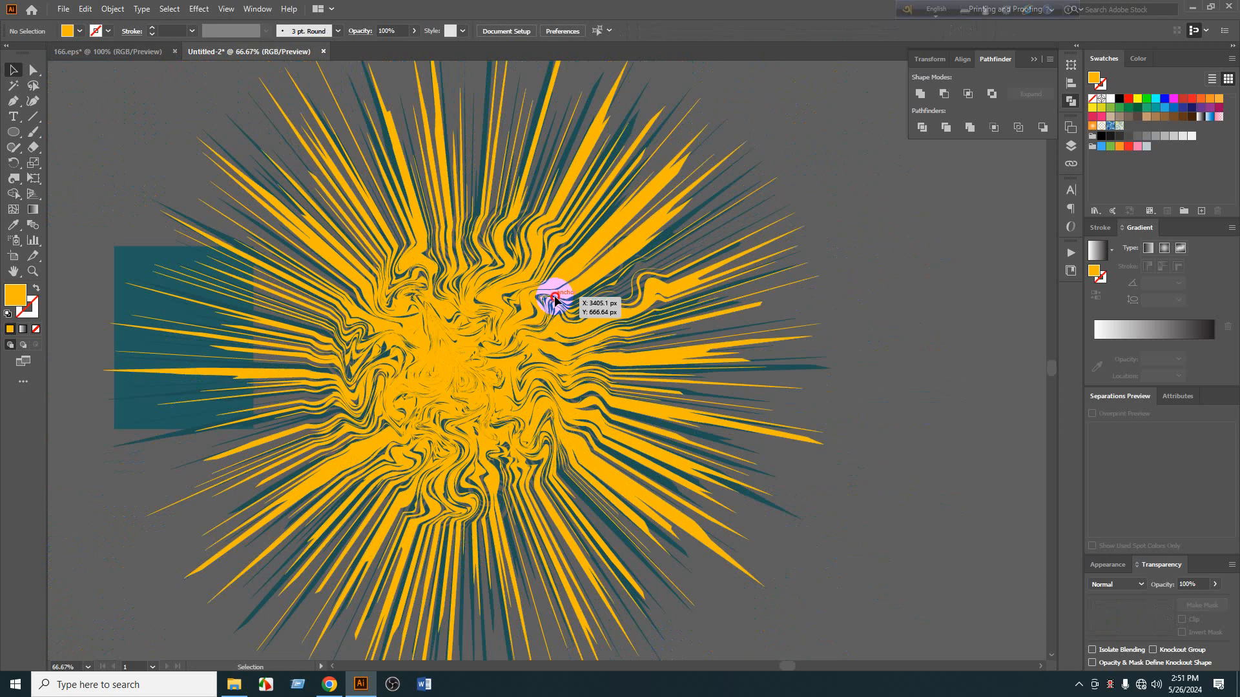
pyautogui.click(555, 300)
pyautogui.click(924, 92)
pyautogui.moveTo(894, 91); pyautogui.dragTo(906, 110)
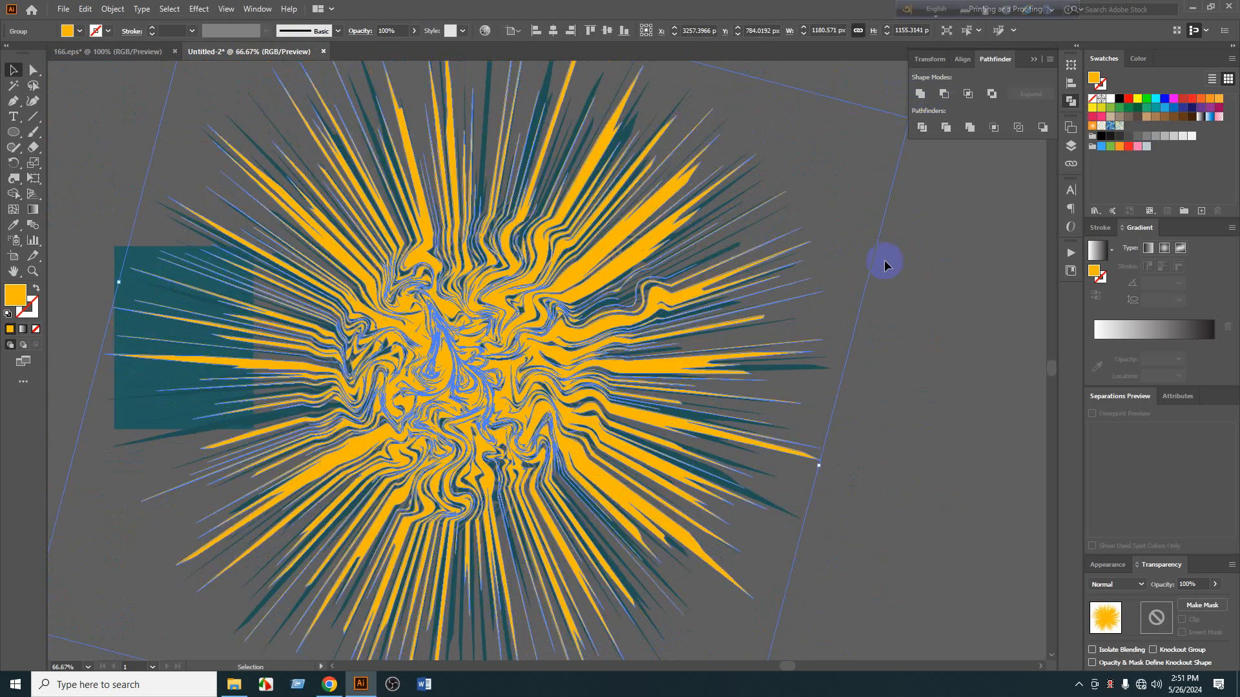
pyautogui.click(886, 315)
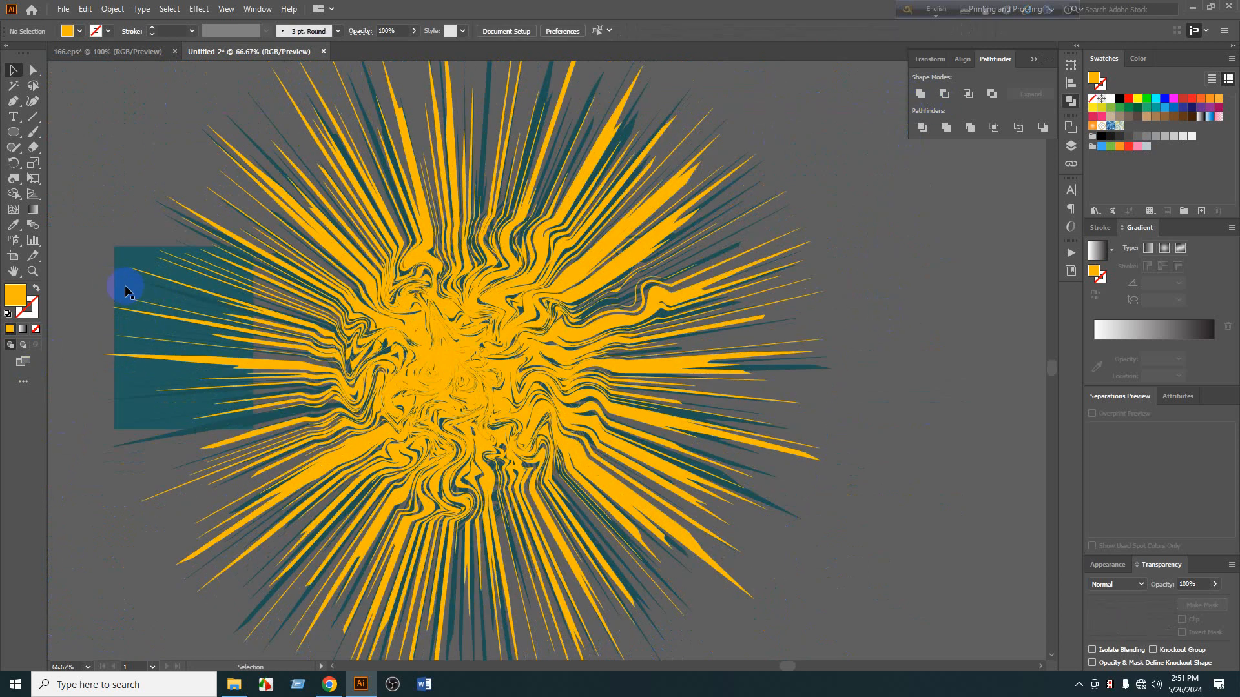
# Place a copy of the teal rectangle in front of the two bursts and centre the rectangle and both bursts on each other.
pyautogui.moveTo(127, 292); pyautogui.dragTo(396, 321)
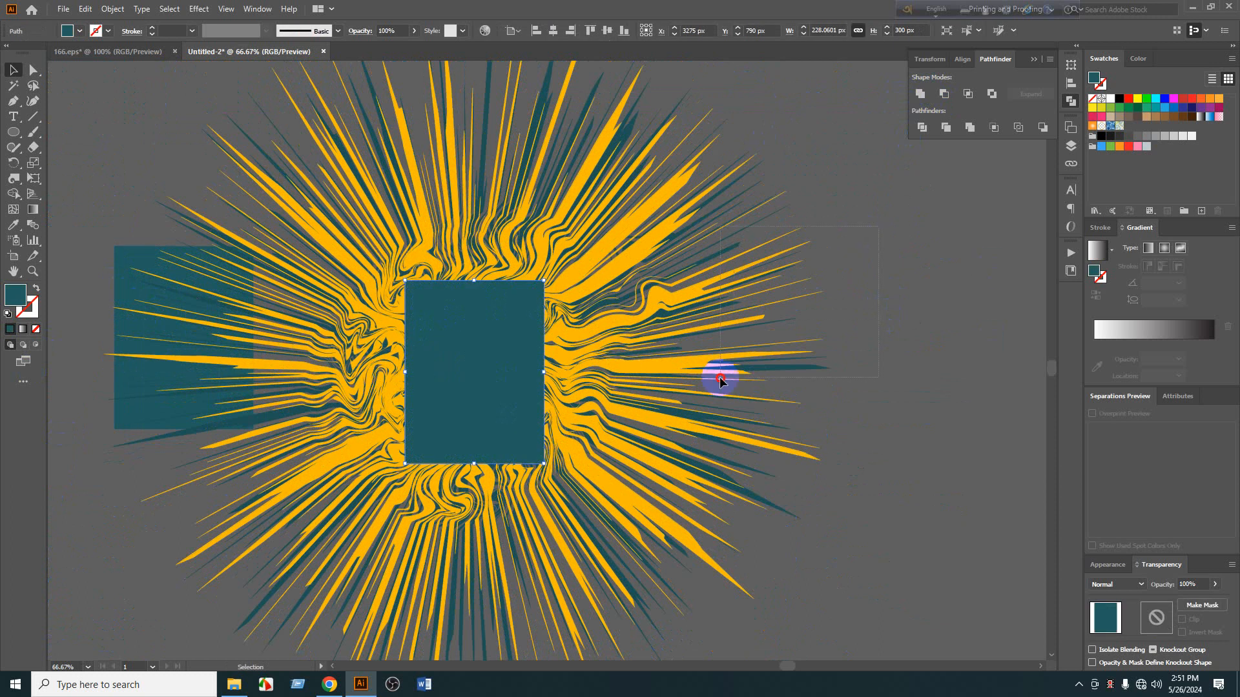
pyautogui.moveTo(719, 379); pyautogui.dragTo(721, 379)
pyautogui.hotkey('ctrl', '2')
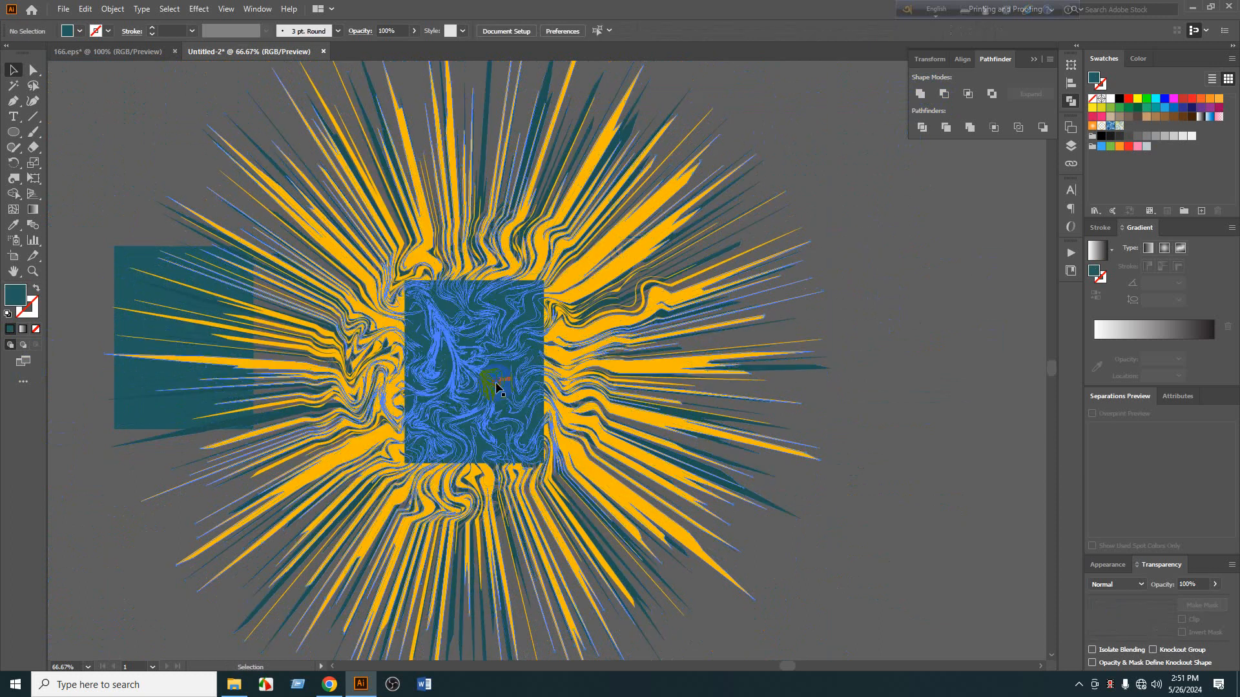
pyautogui.keyDown('shift'); pyautogui.click(515, 315); pyautogui.keyUp('shift')
pyautogui.keyDown('shift'); pyautogui.click(564, 239); pyautogui.keyUp('shift')
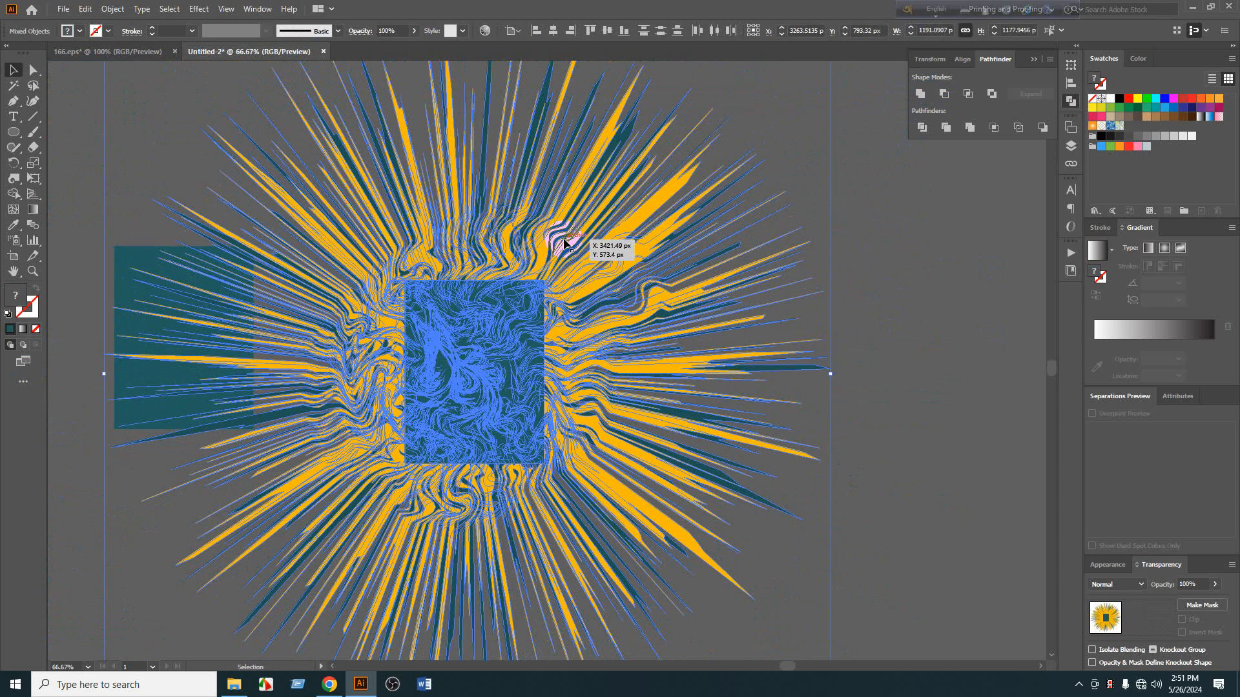
pyautogui.click(554, 30)
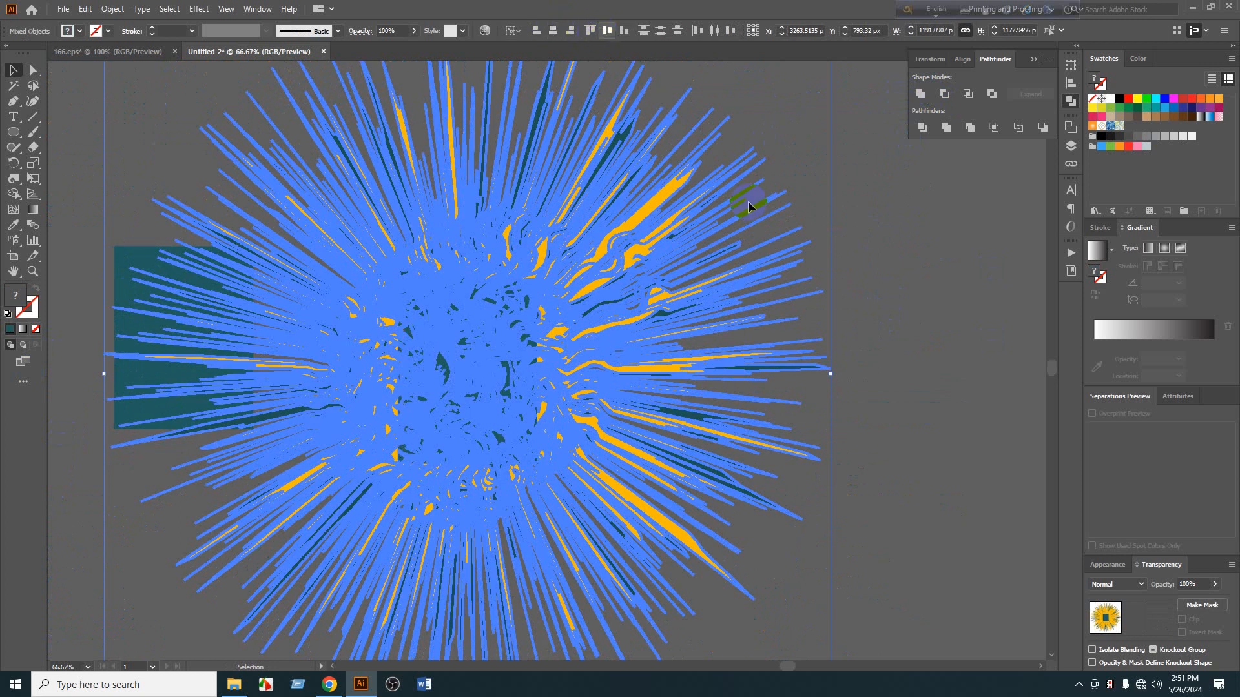
pyautogui.click(863, 295)
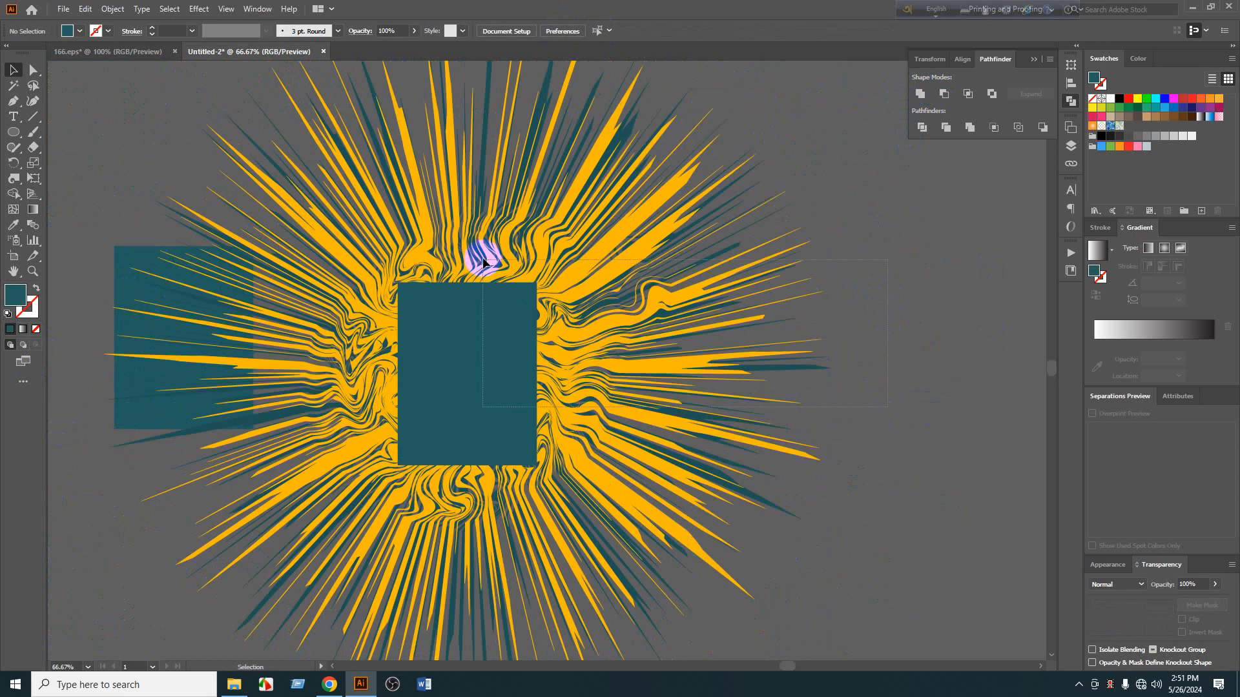
# Clip the dark teal and orange-yellow bursts to the teal rectangle copy with a clipping mask.
pyautogui.moveTo(483, 262); pyautogui.dragTo(485, 263)
pyautogui.hotkey('ctrl', '7')
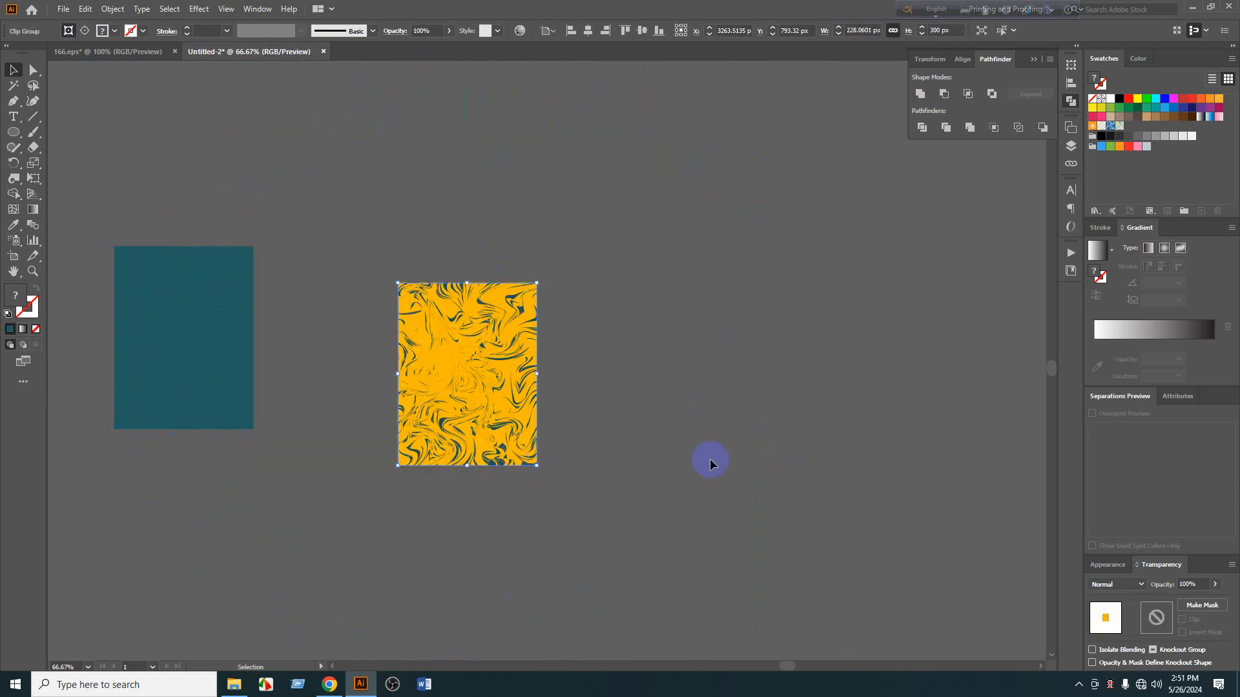
pyautogui.click(710, 460)
pyautogui.scroll(3, 395, 276)
pyautogui.scroll(4, 617, 392)
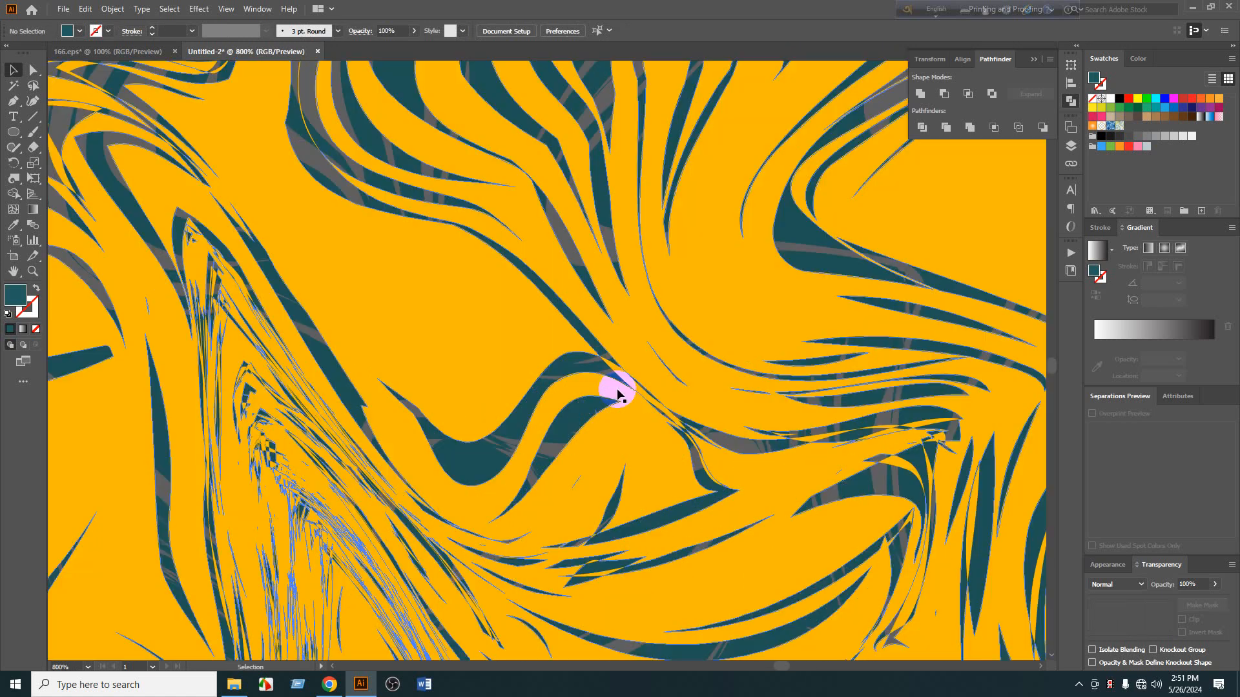
pyautogui.scroll(-3, 636, 372)
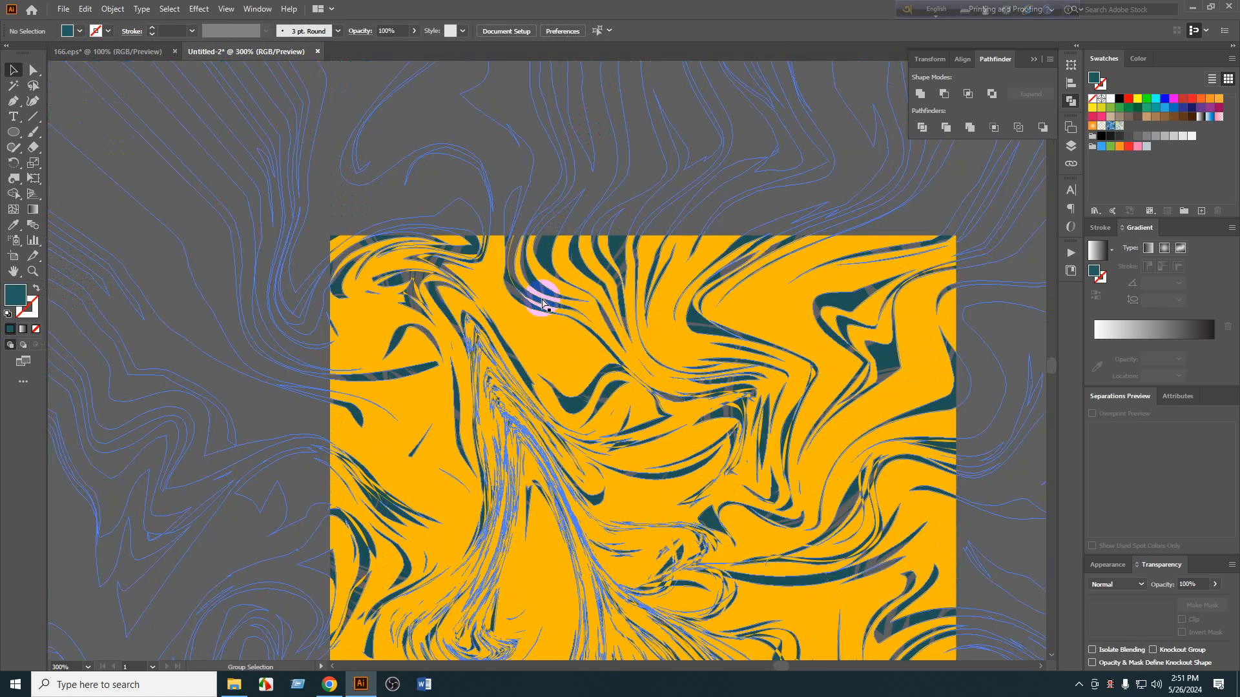
pyautogui.scroll(-3, 594, 326)
# Move the clipped pattern onto the plain teal rectangle and align the two exactly on each other.
pyautogui.moveTo(621, 354); pyautogui.dragTo(198, 282)
pyautogui.moveTo(359, 400); pyautogui.dragTo(180, 275)
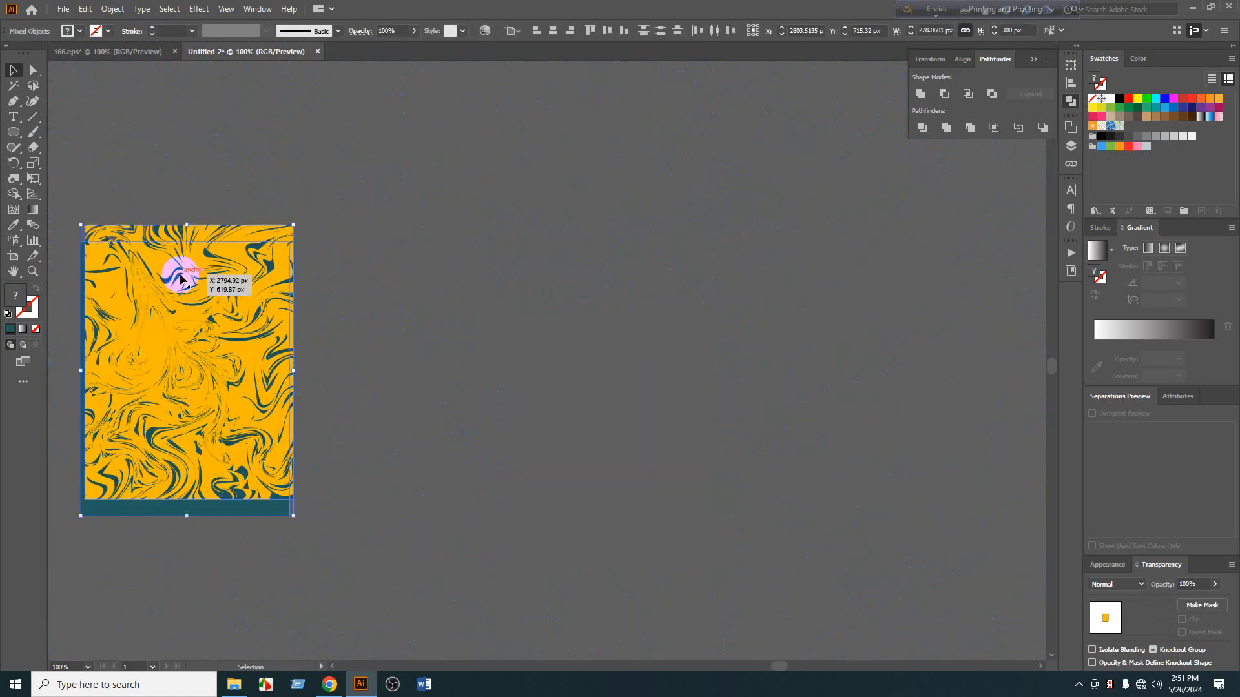
pyautogui.click(553, 32)
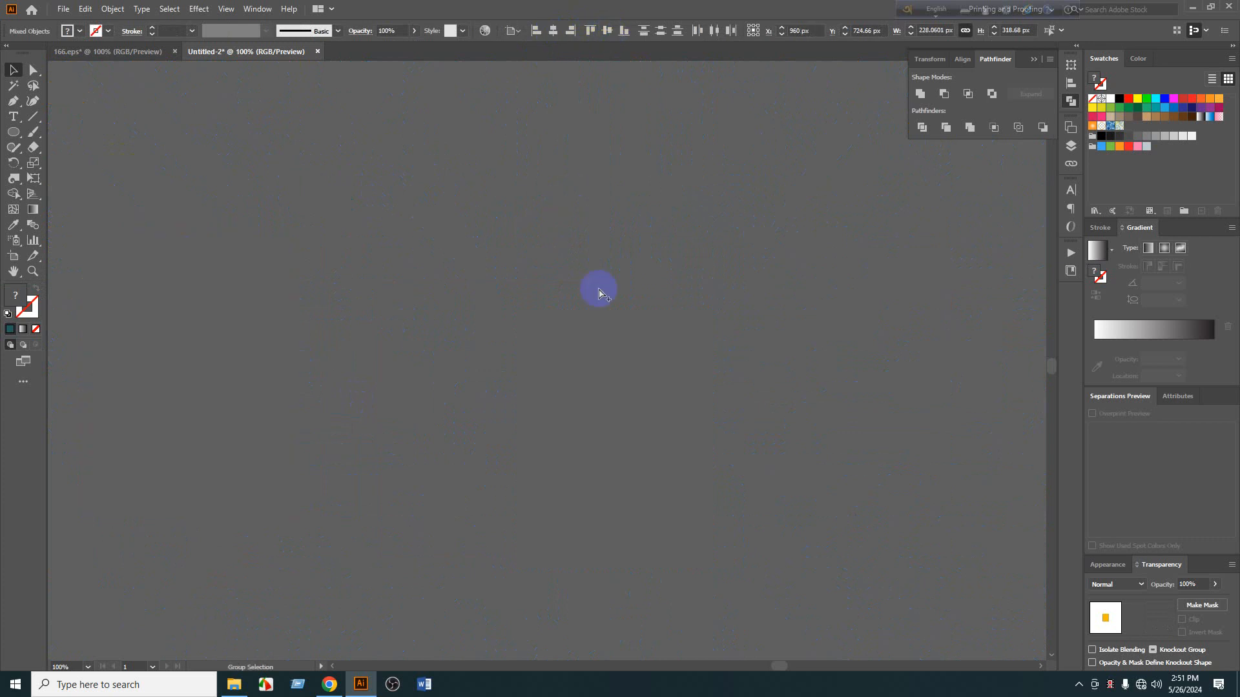
pyautogui.scroll(-5, 599, 293)
pyautogui.moveTo(270, 280); pyautogui.dragTo(556, 302)
pyautogui.click(580, 325)
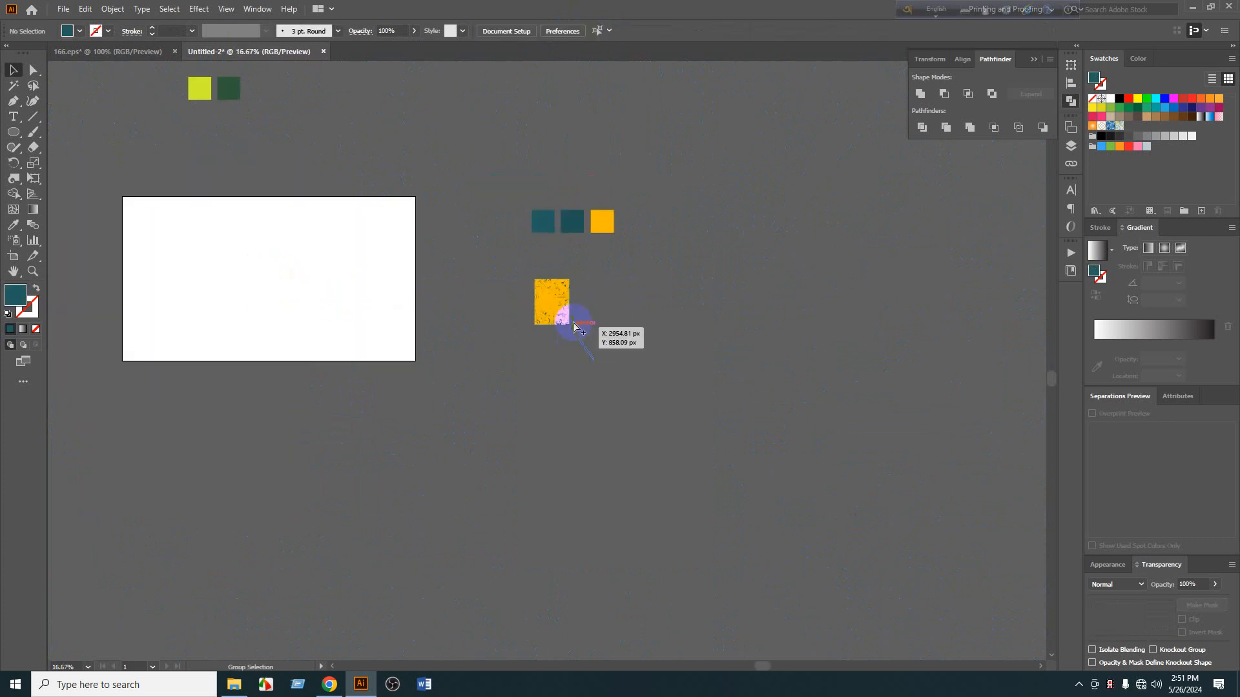
# Reposition the bursts inside the clip group so the long wavy stripes fill the upper part of the rectangle, and leave isolation mode.
pyautogui.scroll(6, 574, 321)
pyautogui.click(488, 258)
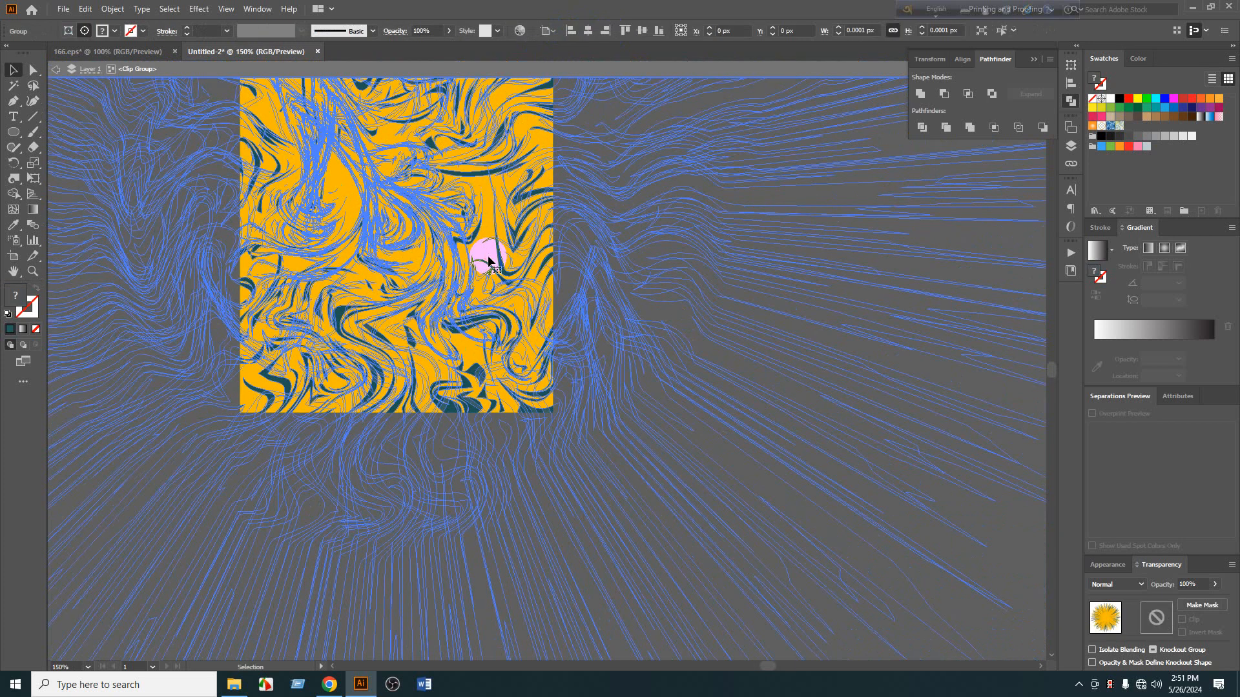
pyautogui.scroll(-4, 487, 259)
pyautogui.moveTo(489, 253); pyautogui.dragTo(392, 277)
pyautogui.scroll(3, 506, 272)
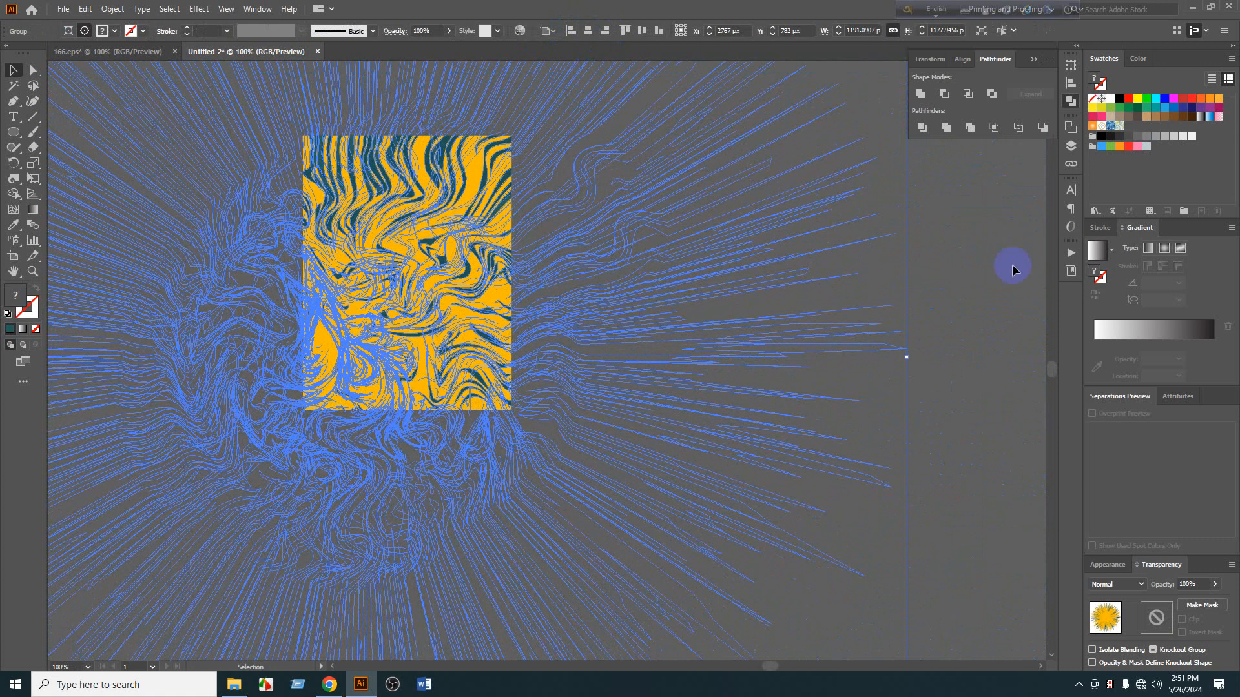
pyautogui.click(965, 214)
pyautogui.click(466, 317)
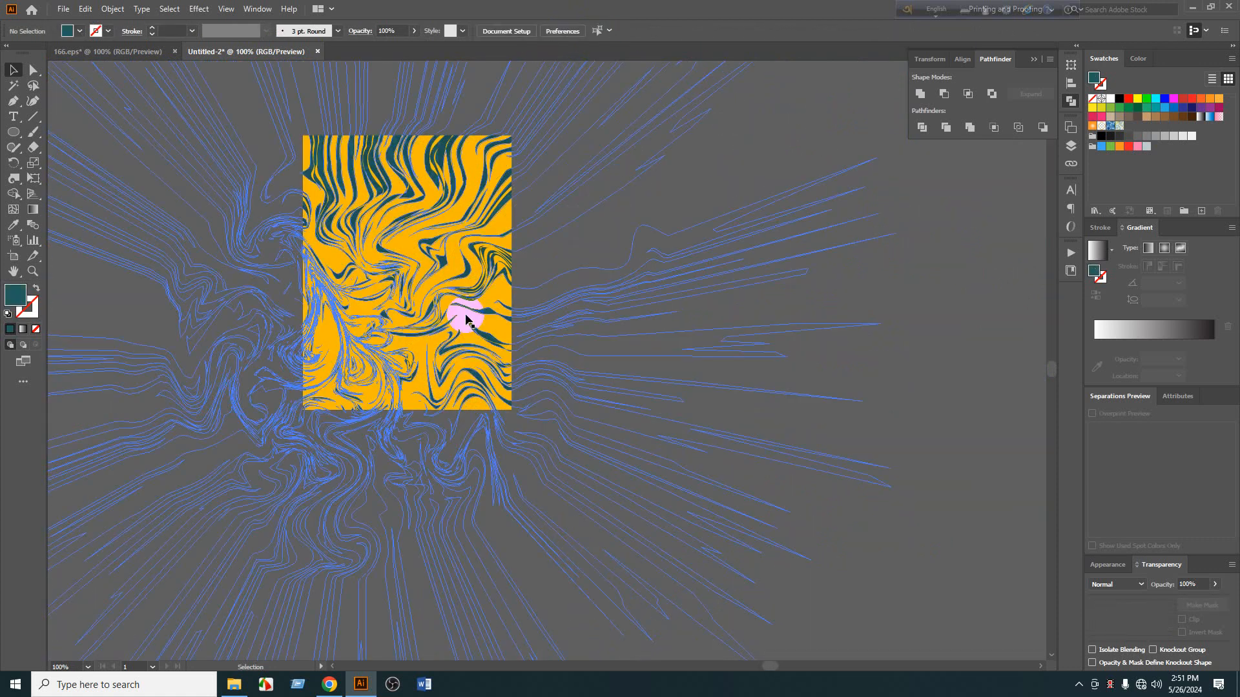
pyautogui.moveTo(498, 326); pyautogui.dragTo(481, 354)
pyautogui.click(716, 415)
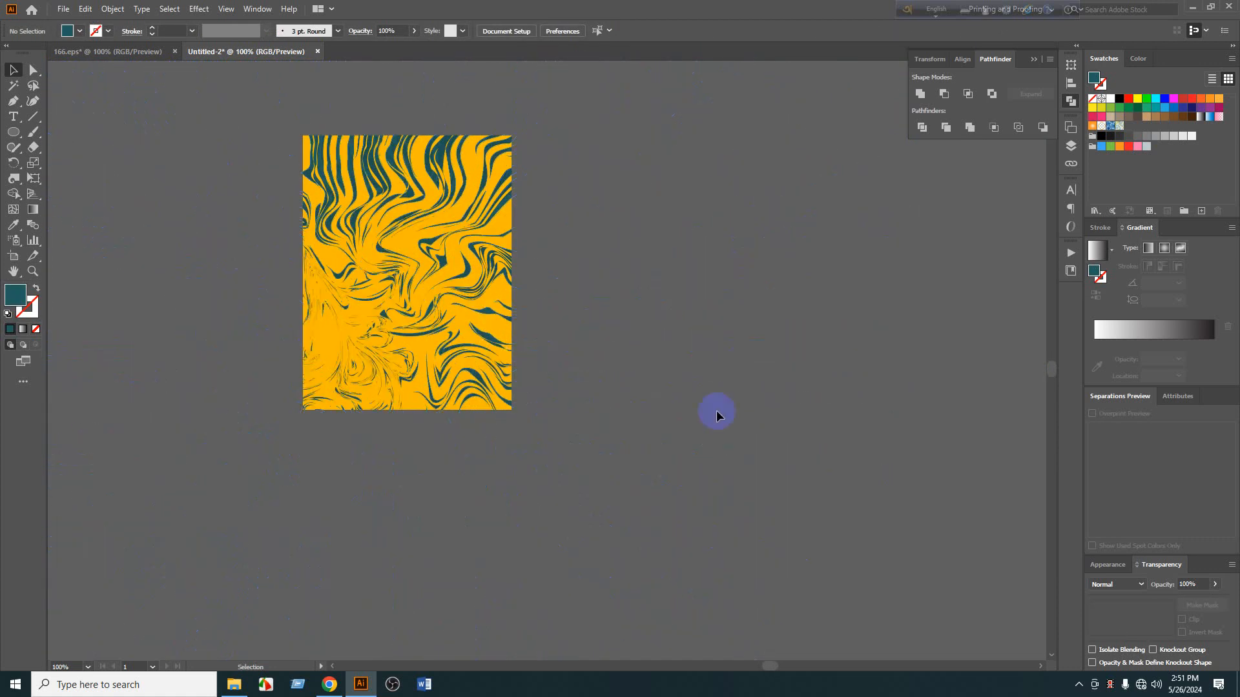
# Group the clipped pattern with the teal rectangle beneath it and move the group left, below the colour squares.
pyautogui.scroll(4, 273, 287)
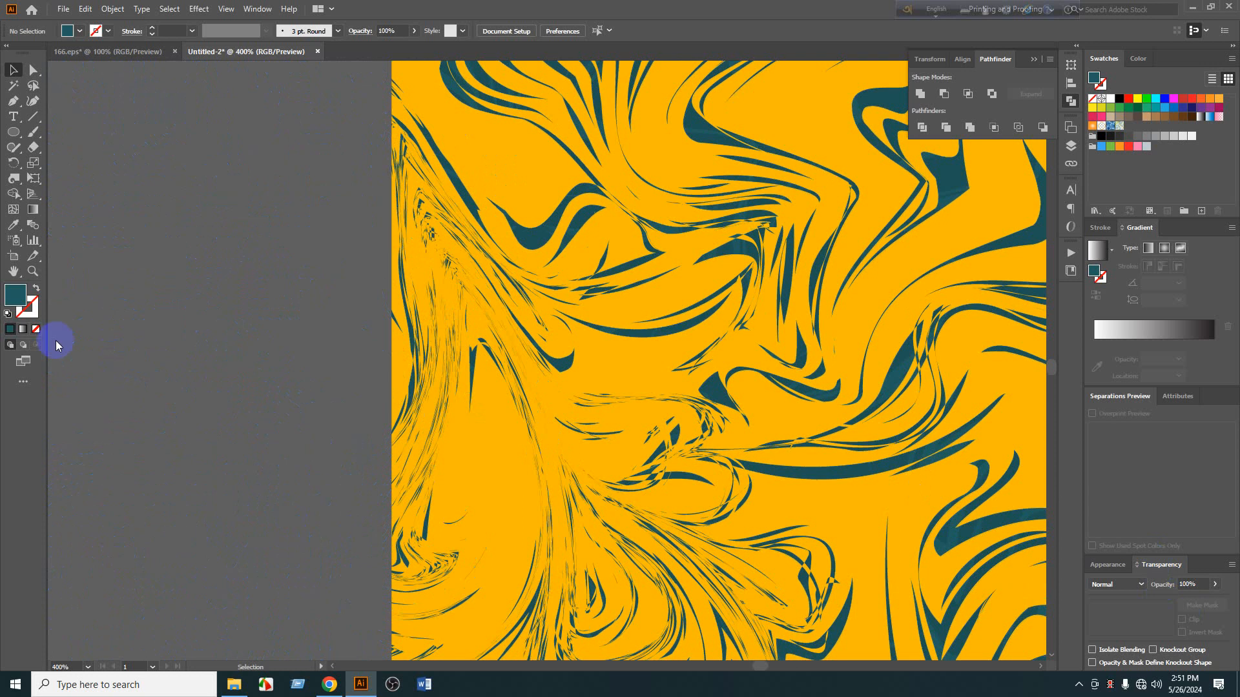
pyautogui.scroll(-3, 199, 252)
pyautogui.scroll(-3, 545, 481)
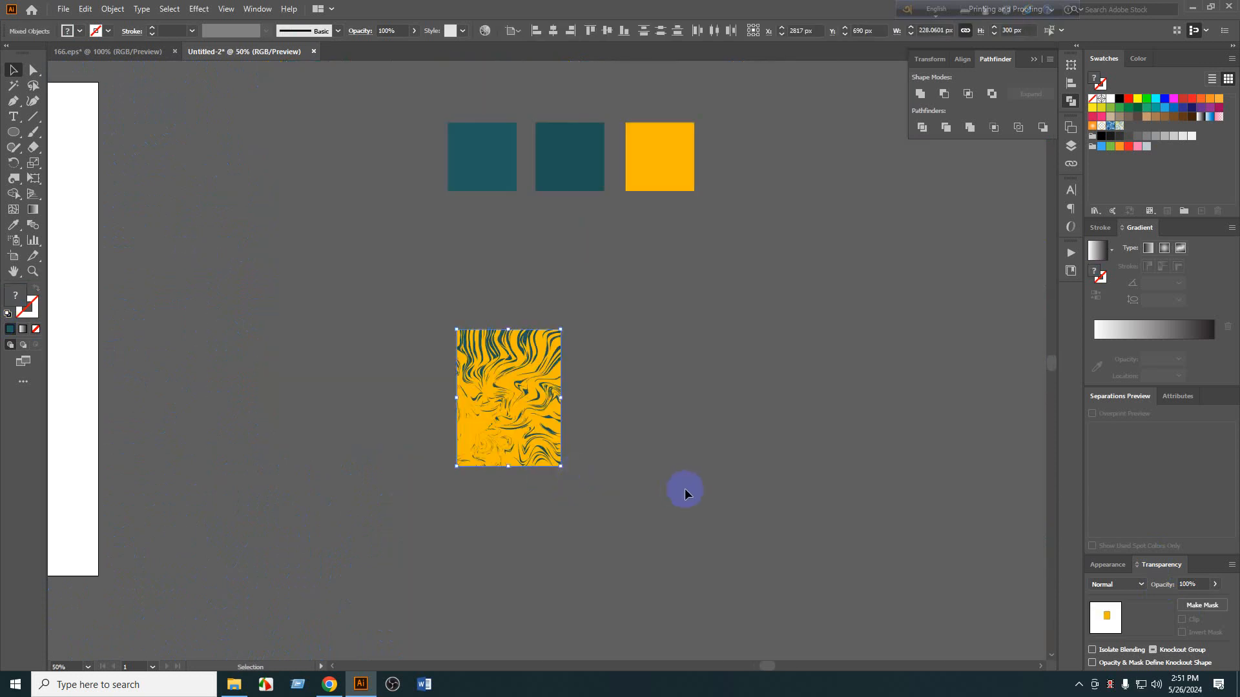
pyautogui.moveTo(656, 499); pyautogui.dragTo(439, 318)
pyautogui.click(793, 497)
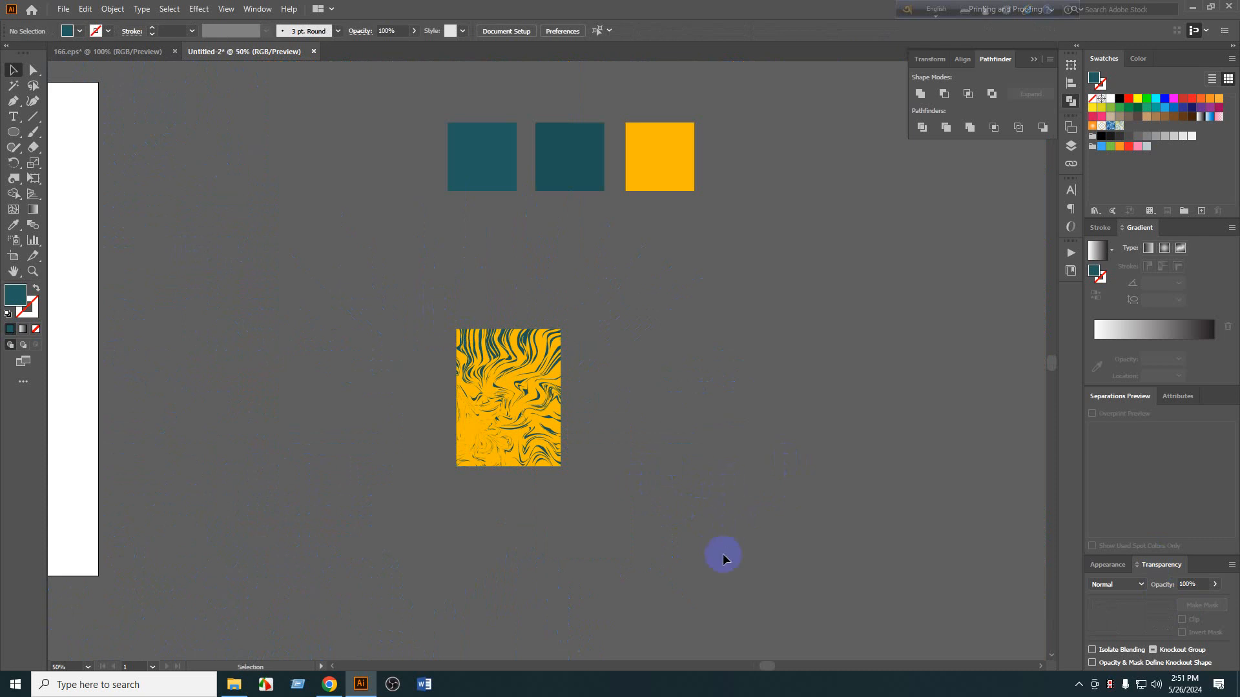
pyautogui.moveTo(419, 384); pyautogui.dragTo(427, 378)
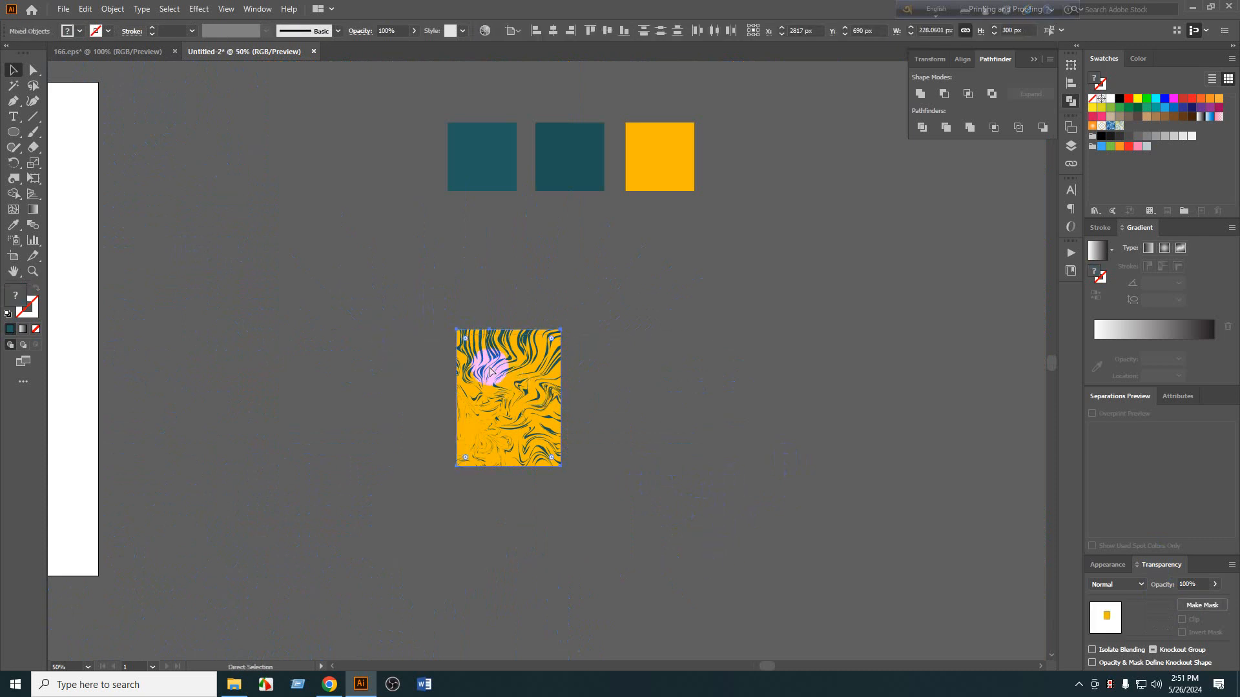
pyautogui.moveTo(559, 431); pyautogui.dragTo(439, 420)
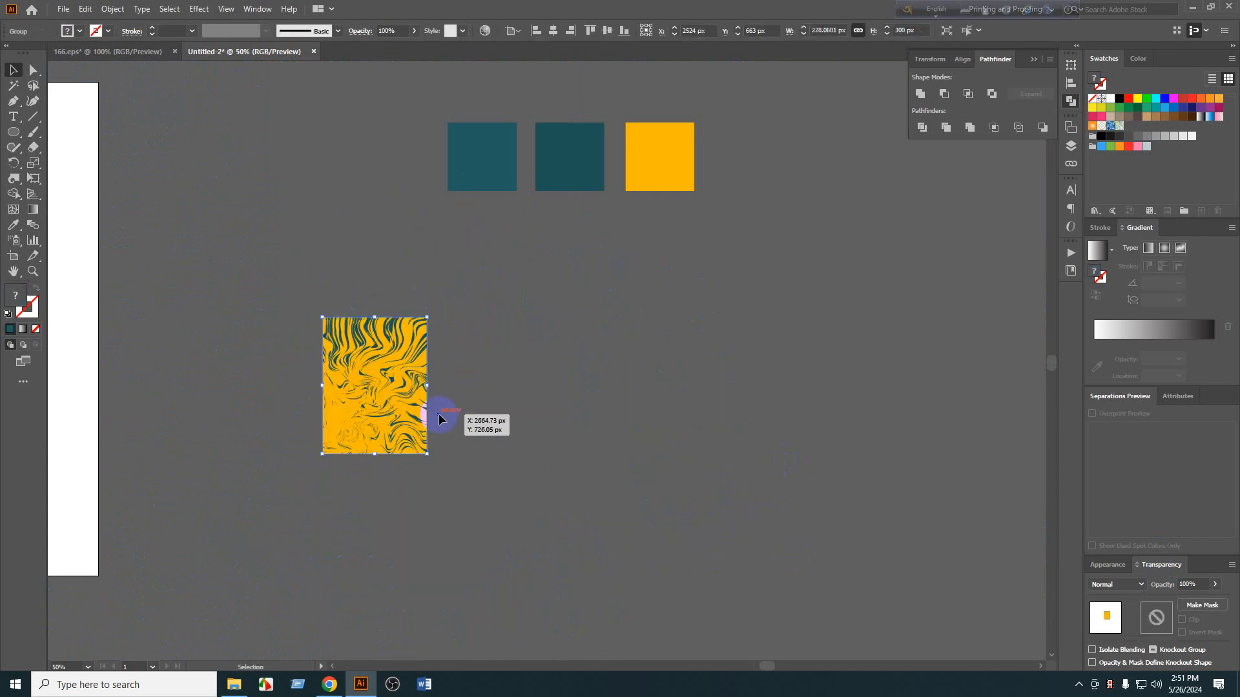
pyautogui.moveTo(339, 370); pyautogui.dragTo(377, 373)
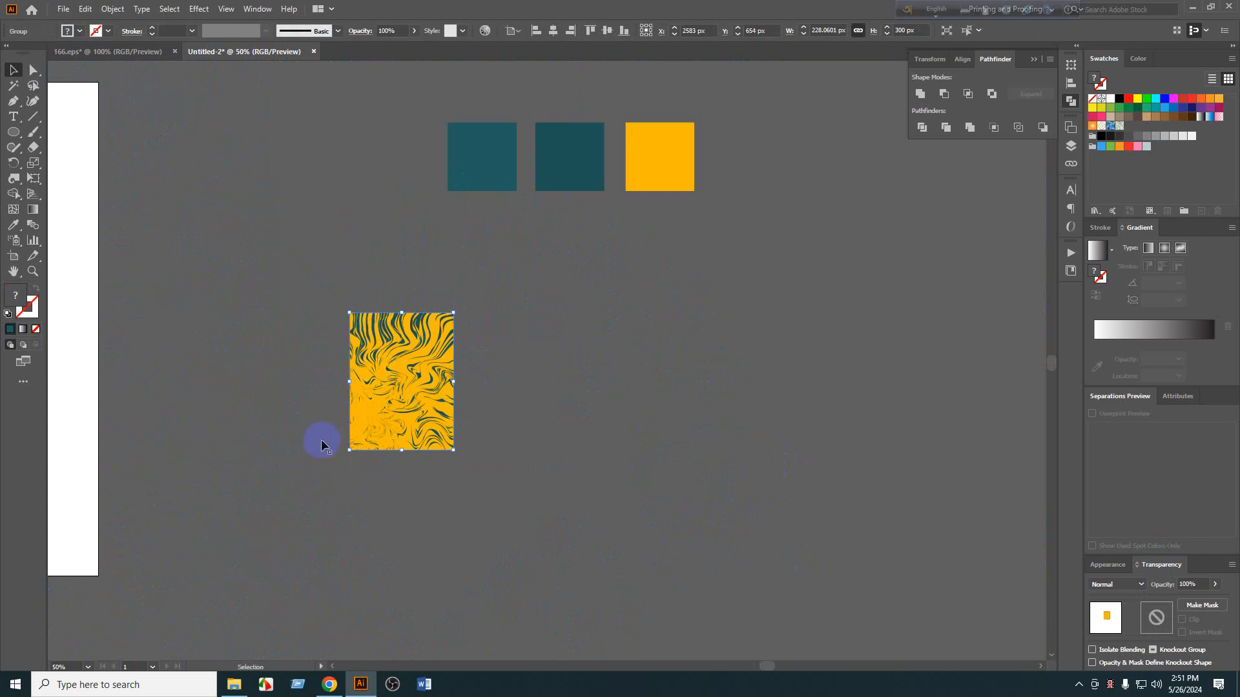
# Paste a copy of the grouped pattern into the 166.eps jersey mockup and place it beside the green rectangle.
pyautogui.click(109, 51)
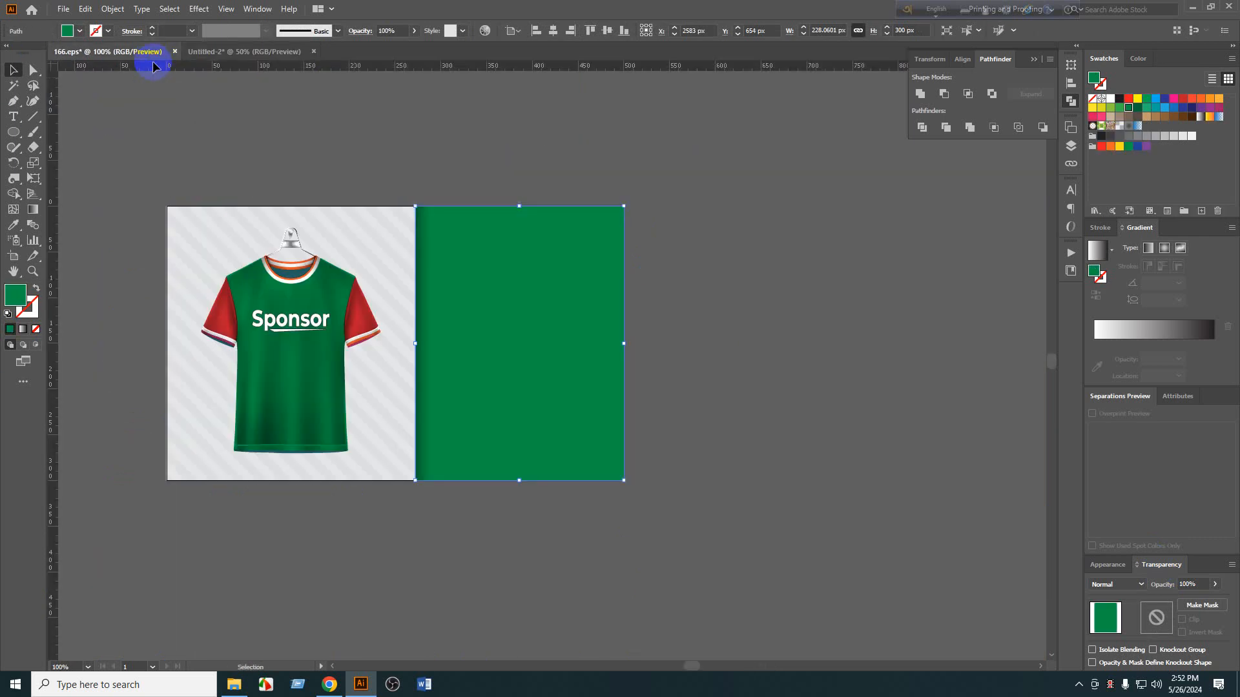
pyautogui.click(734, 537)
pyautogui.moveTo(728, 476); pyautogui.dragTo(673, 436)
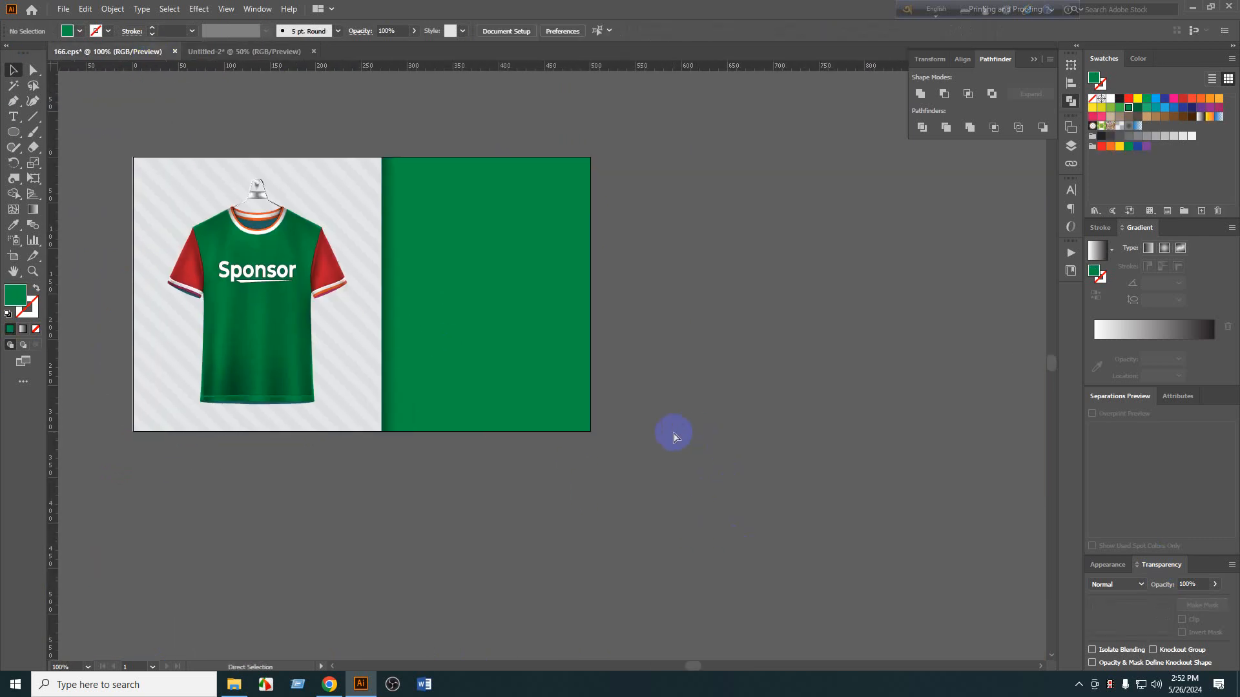
pyautogui.hotkey('ctrl', 'v')
pyautogui.moveTo(654, 284); pyautogui.dragTo(718, 279)
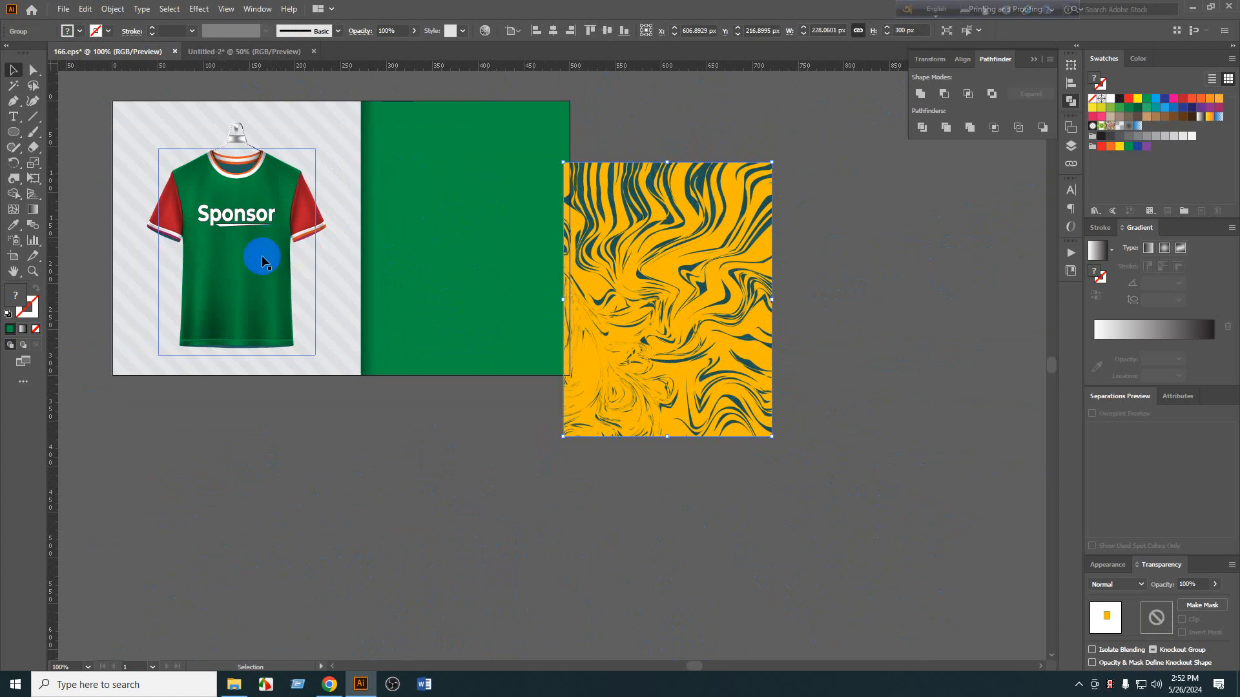
# Align the pattern group to the artboard's right edge and full height so it covers the green rectangle.
pyautogui.hotkey('ctrl', '=')
pyautogui.moveTo(409, 457); pyautogui.dragTo(474, 513)
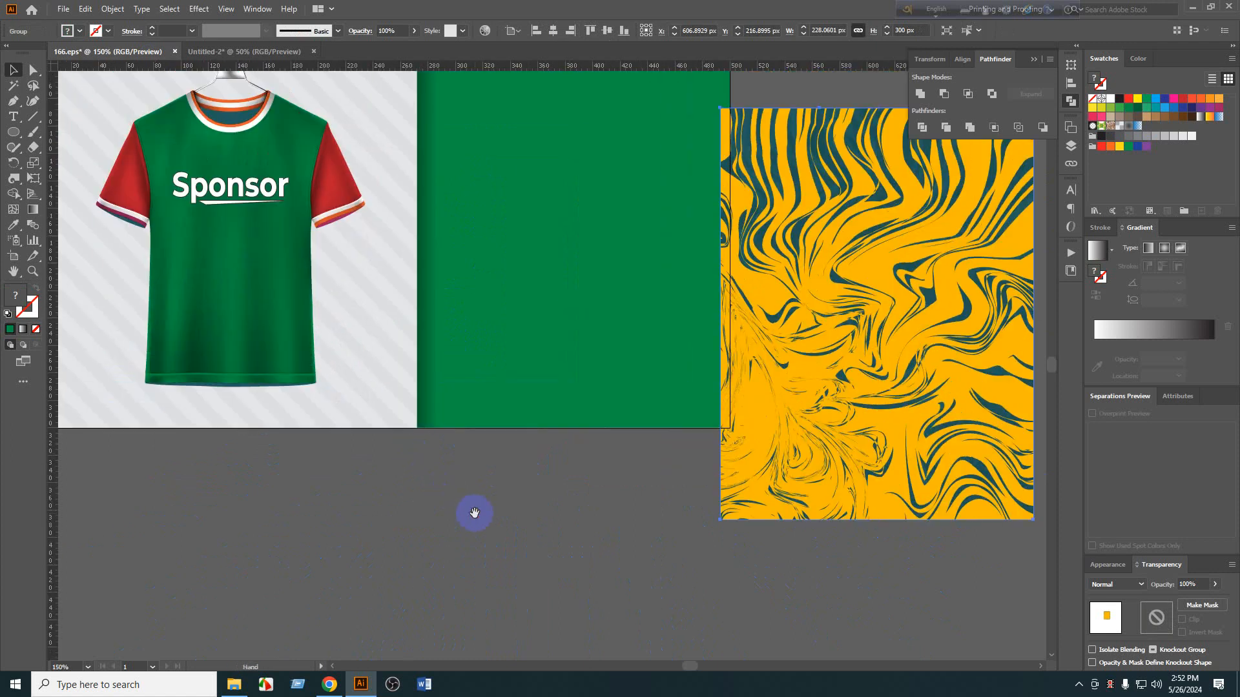
pyautogui.click(458, 508)
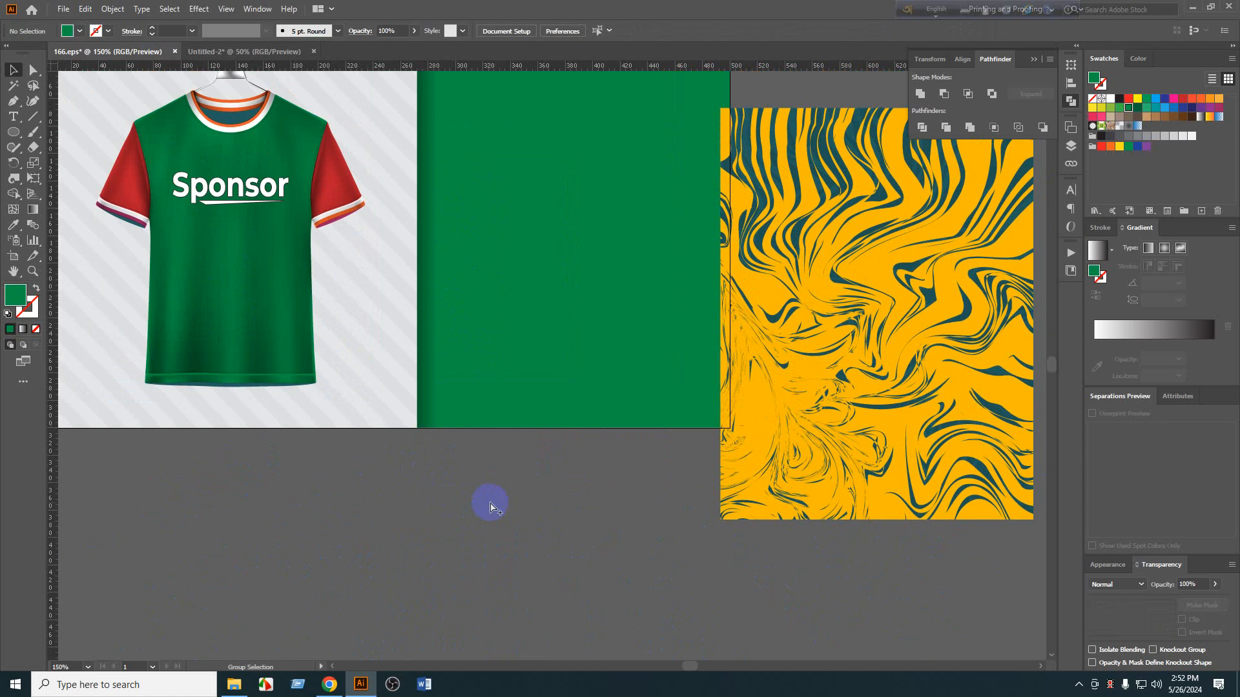
pyautogui.scroll(2, 341, 436)
pyautogui.scroll(-2, 374, 465)
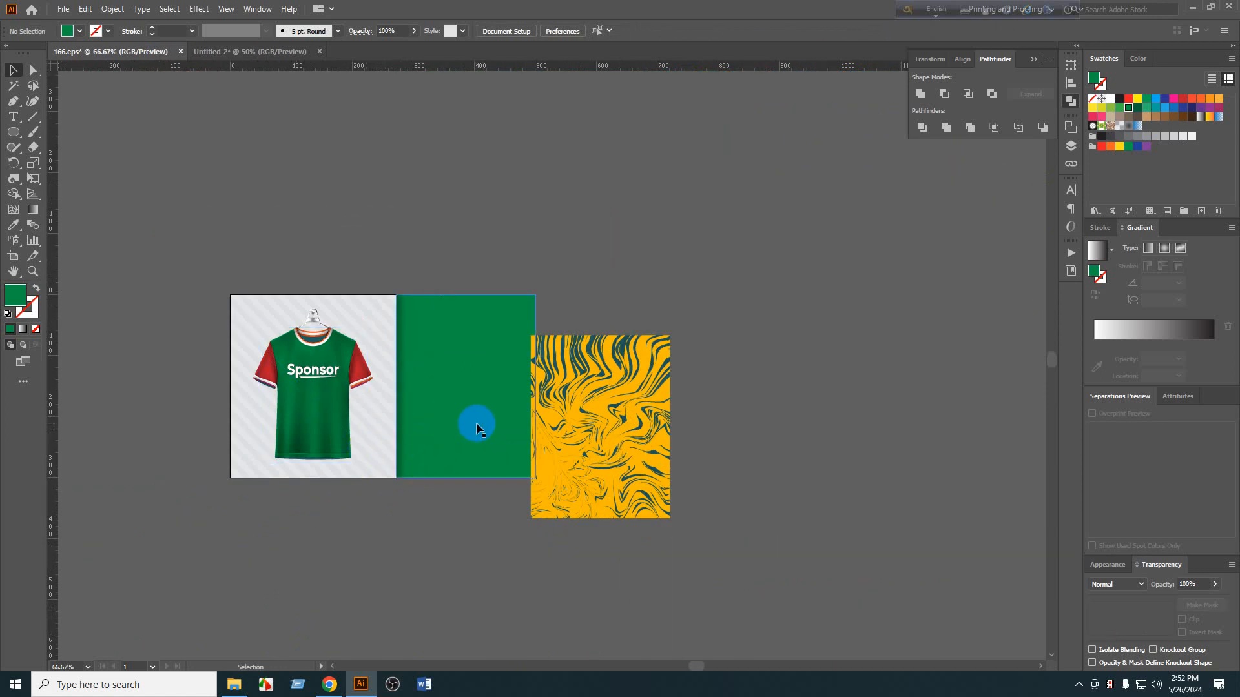
pyautogui.click(546, 402)
pyautogui.scroll(1, 501, 400)
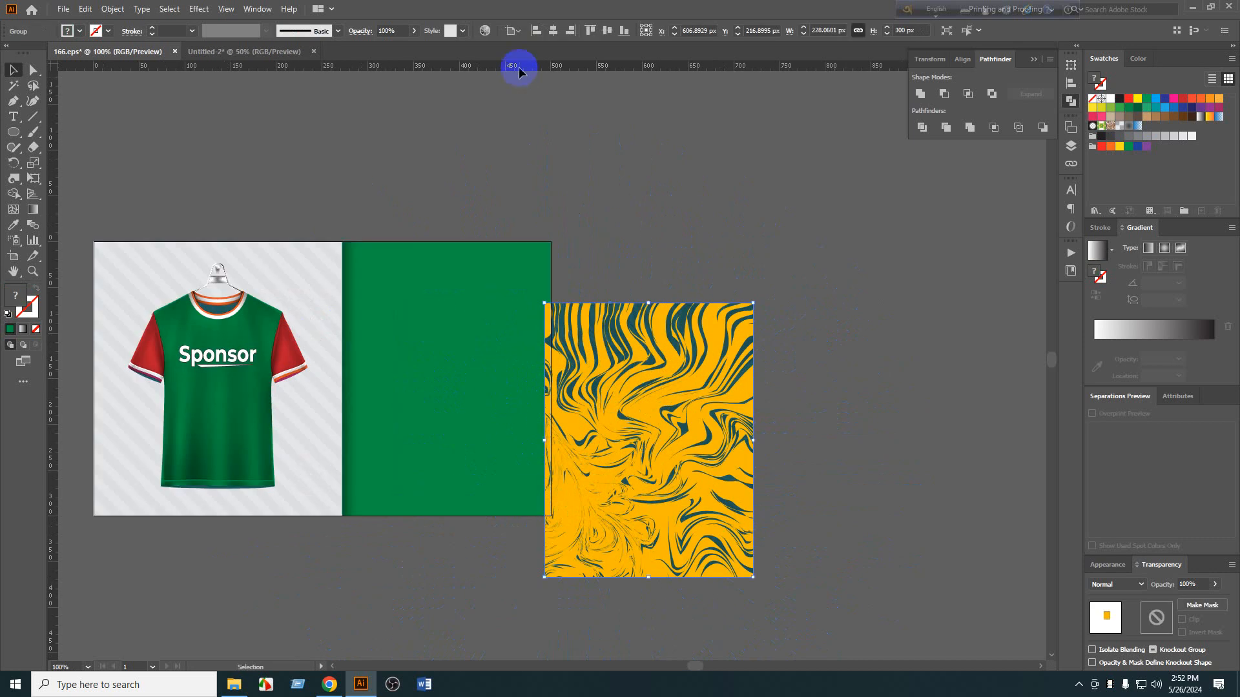
pyautogui.click(571, 32)
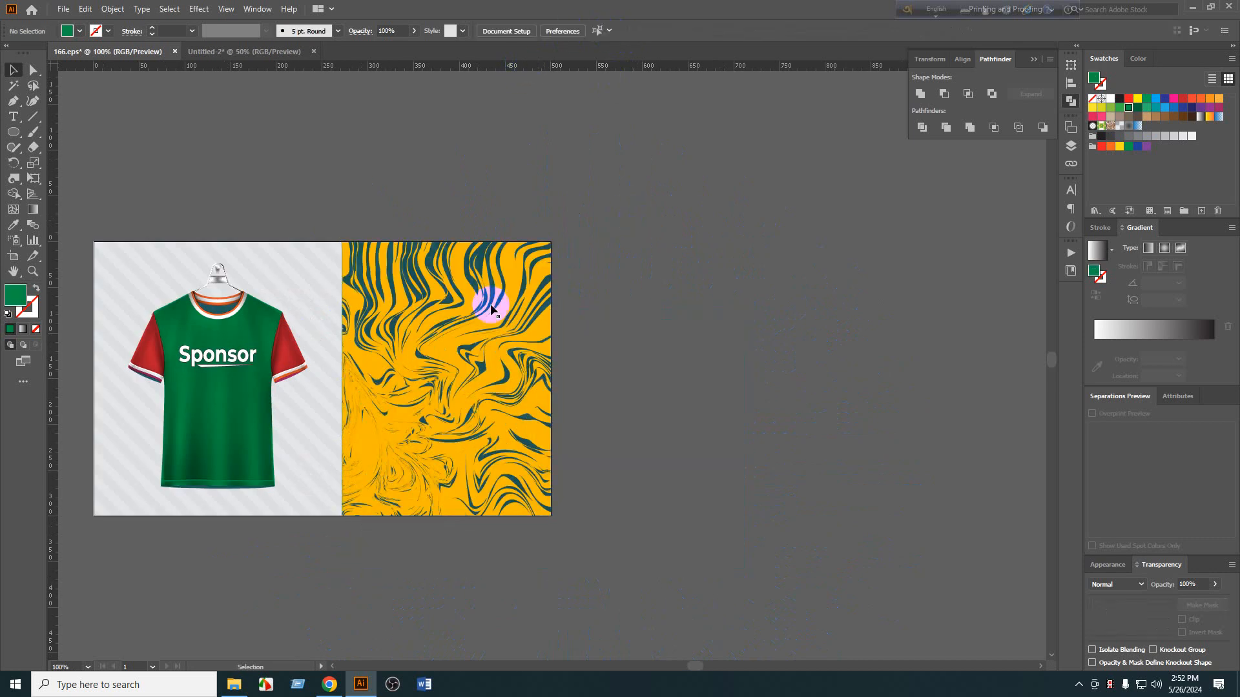
pyautogui.click(346, 210)
pyautogui.moveTo(647, 354); pyautogui.dragTo(785, 275)
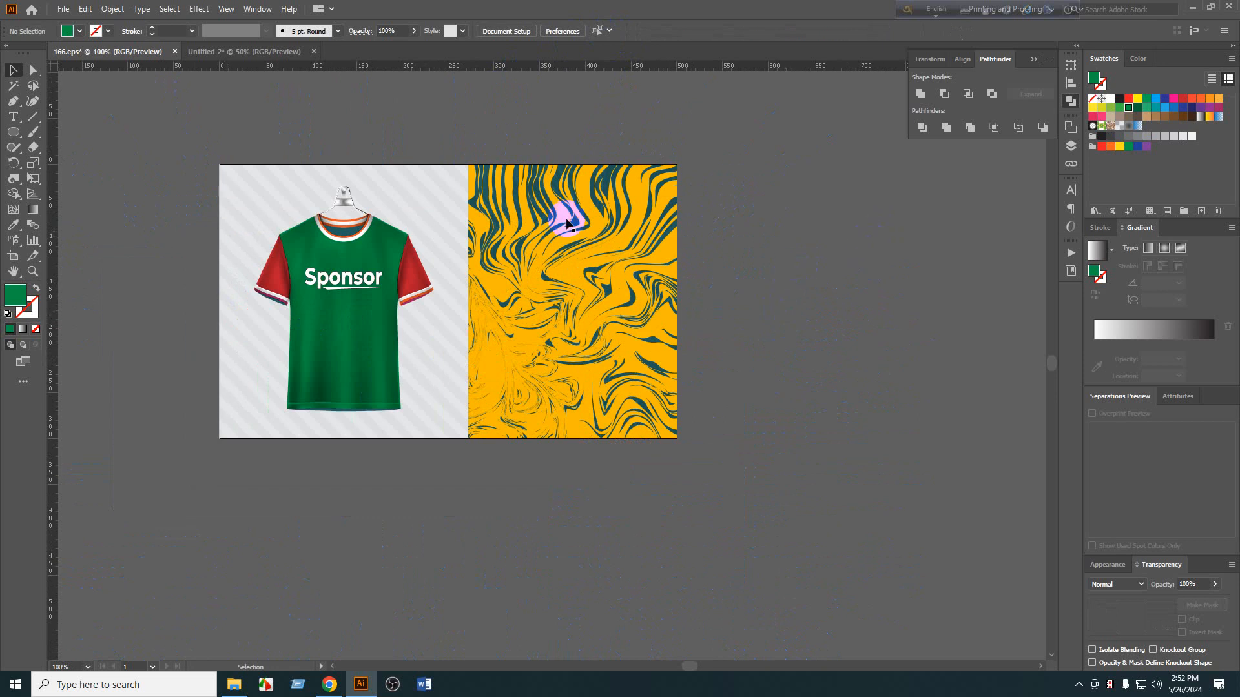
# Display the layer list beside the artboard, widen it and collapse the Jersey Frame group.
pyautogui.click(251, 9)
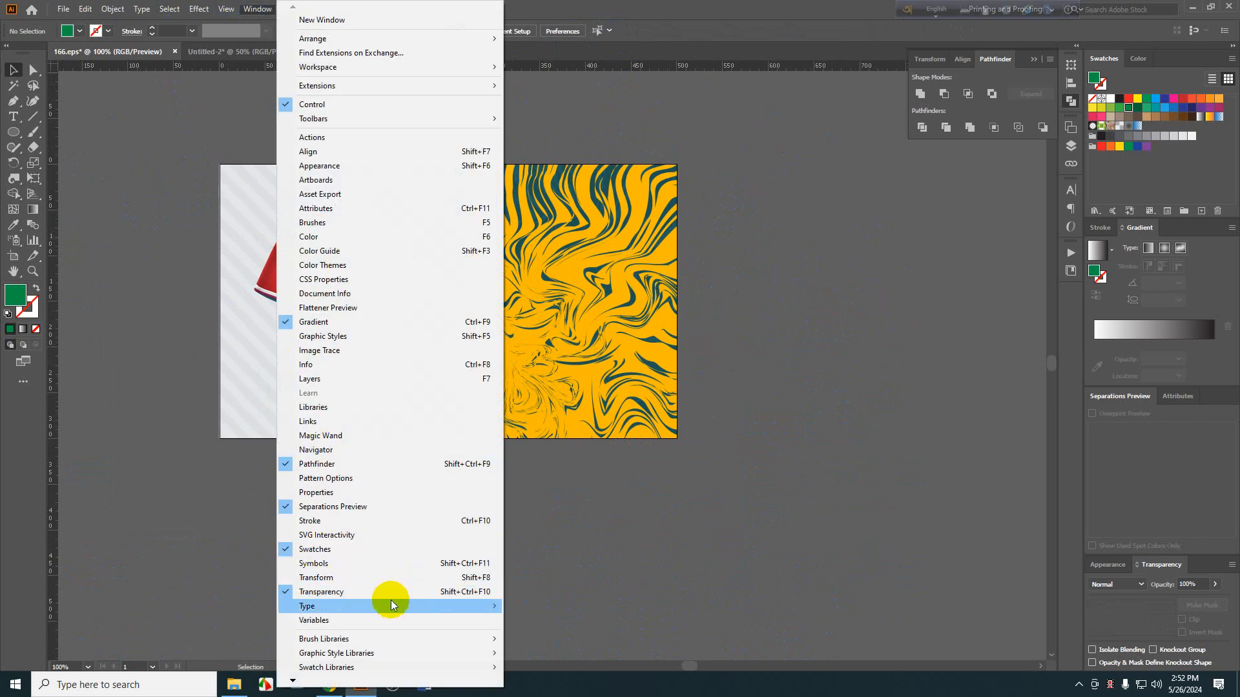
pyautogui.click(440, 385)
pyautogui.click(916, 124)
pyautogui.moveTo(917, 124); pyautogui.dragTo(752, 138)
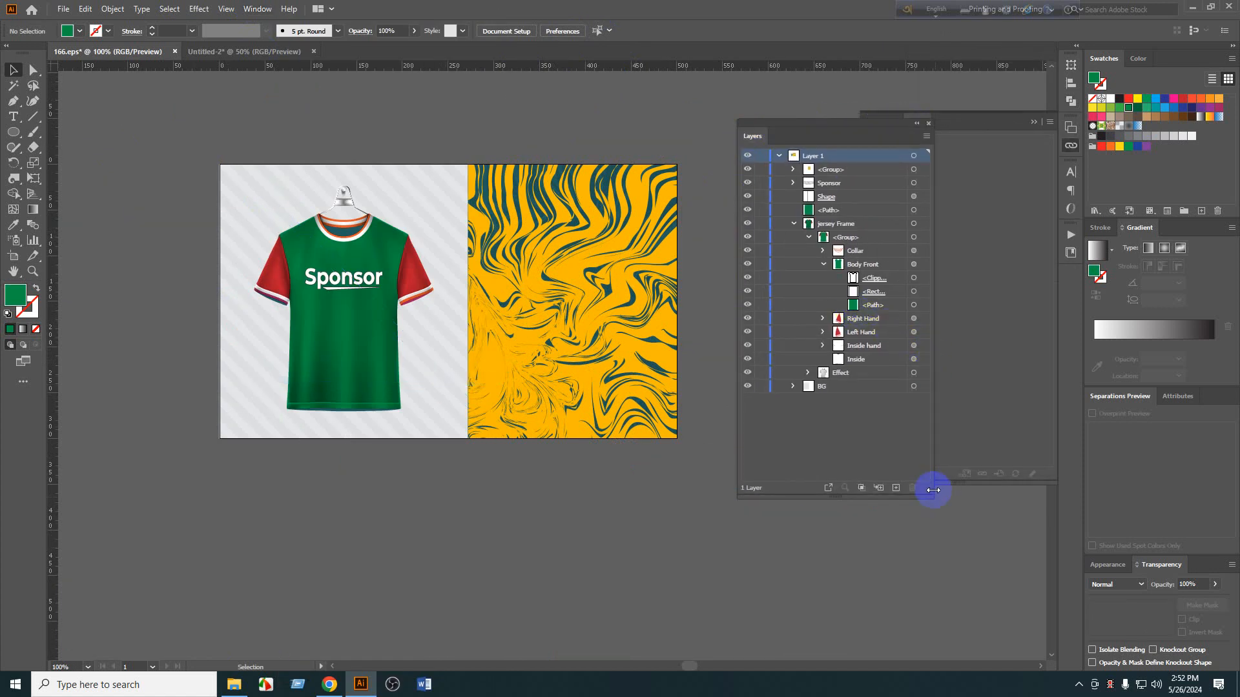
pyautogui.moveTo(933, 490); pyautogui.dragTo(979, 494)
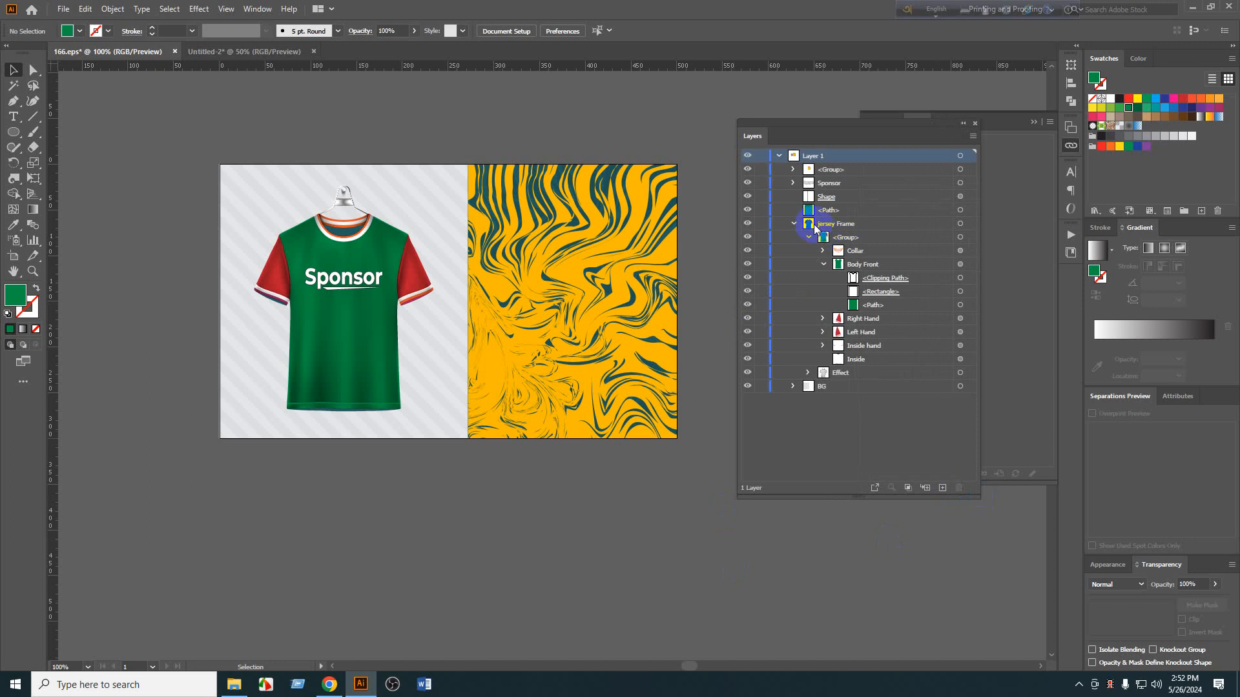
pyautogui.click(794, 223)
pyautogui.click(967, 211)
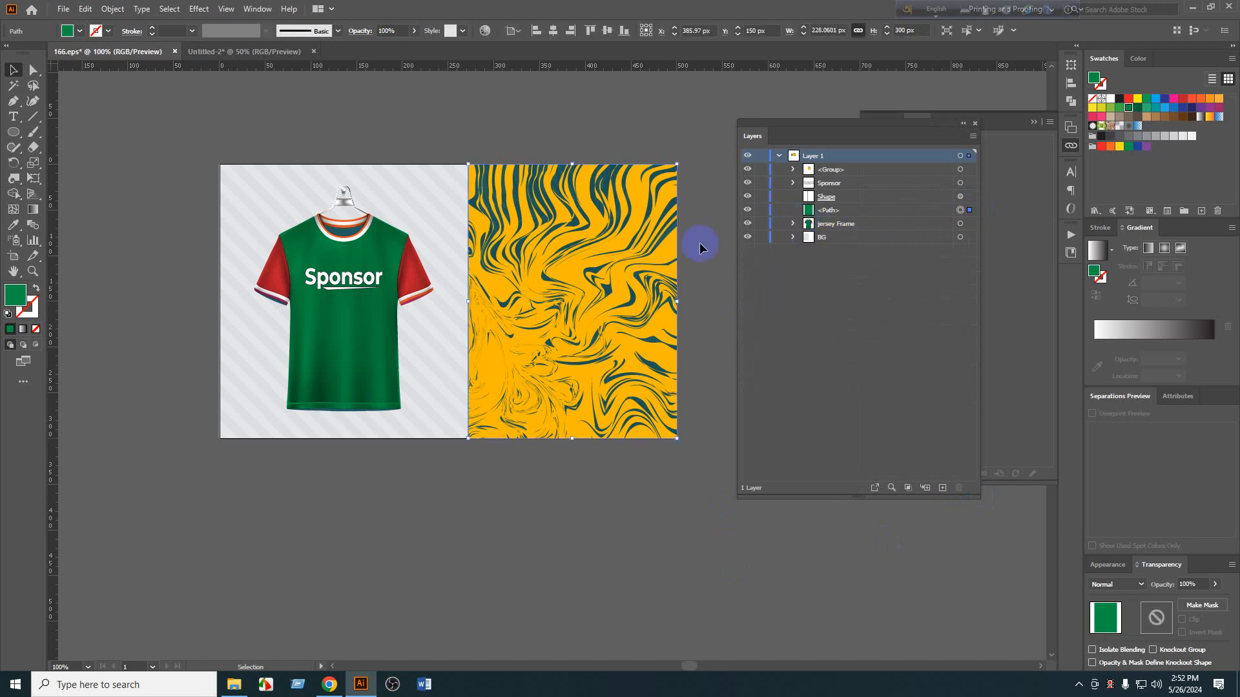
pyautogui.moveTo(622, 275); pyautogui.dragTo(648, 439)
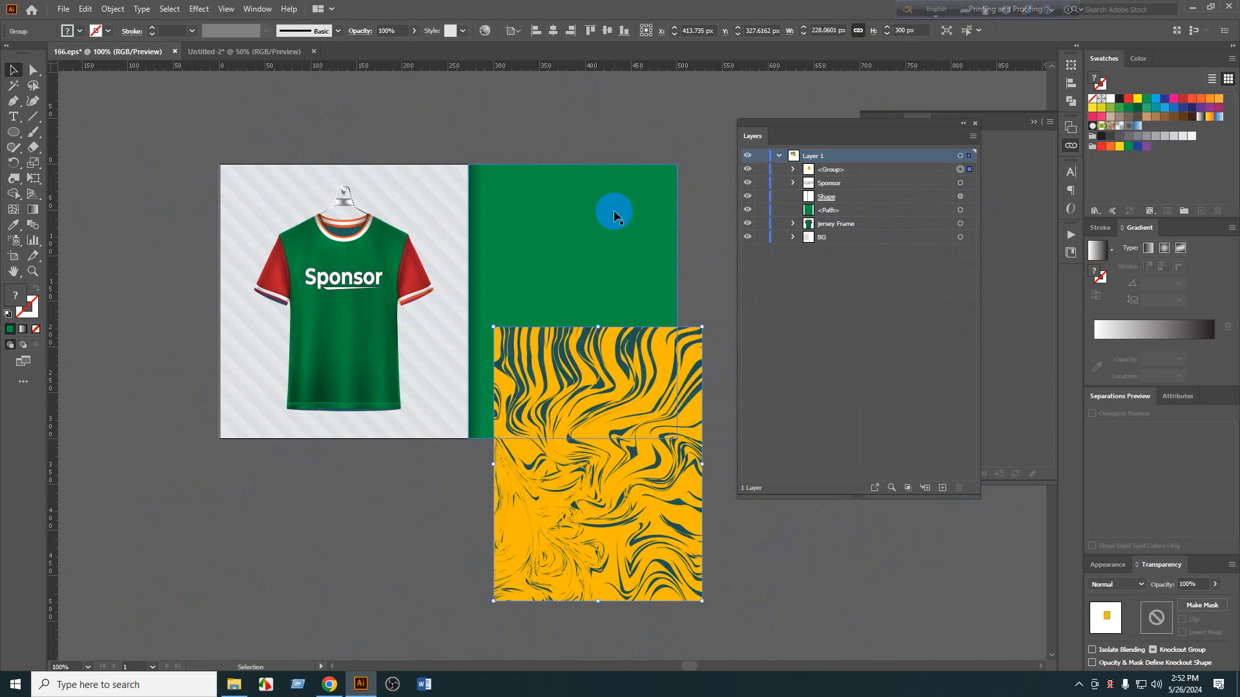
pyautogui.hotkey('ctrl', 'z')
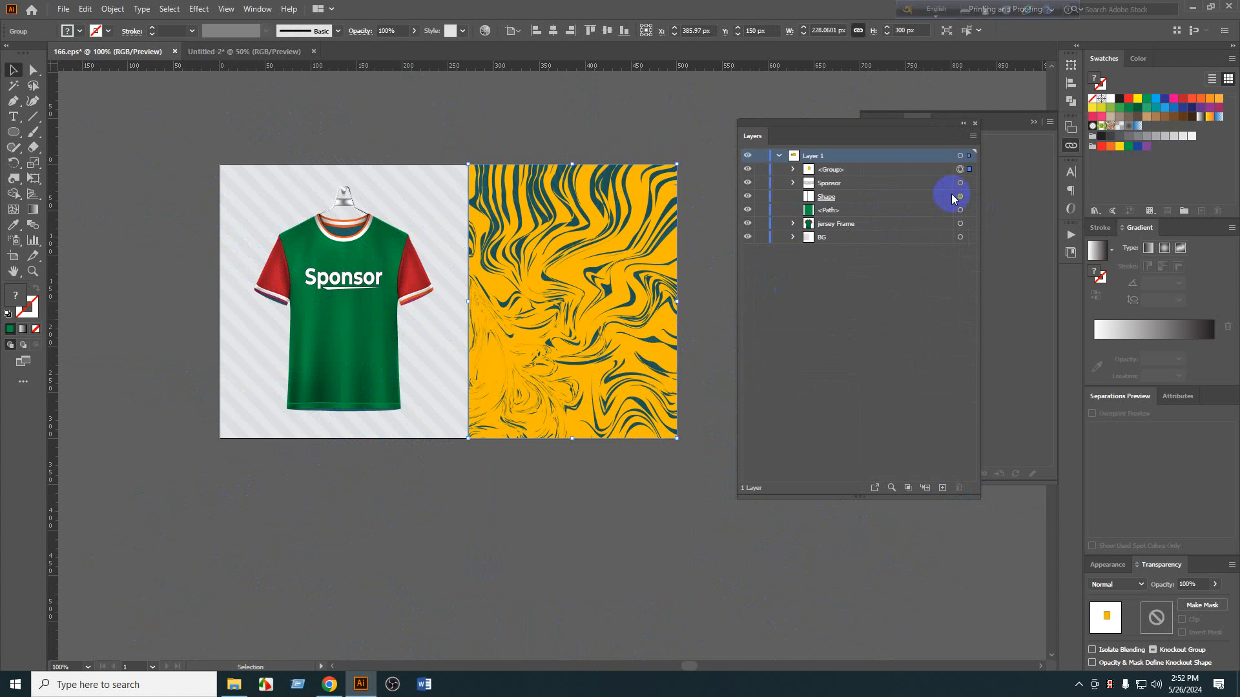
# Delete the green rectangle path behind the pattern and send the pattern group back to directly below the Shape object.
pyautogui.click(959, 213)
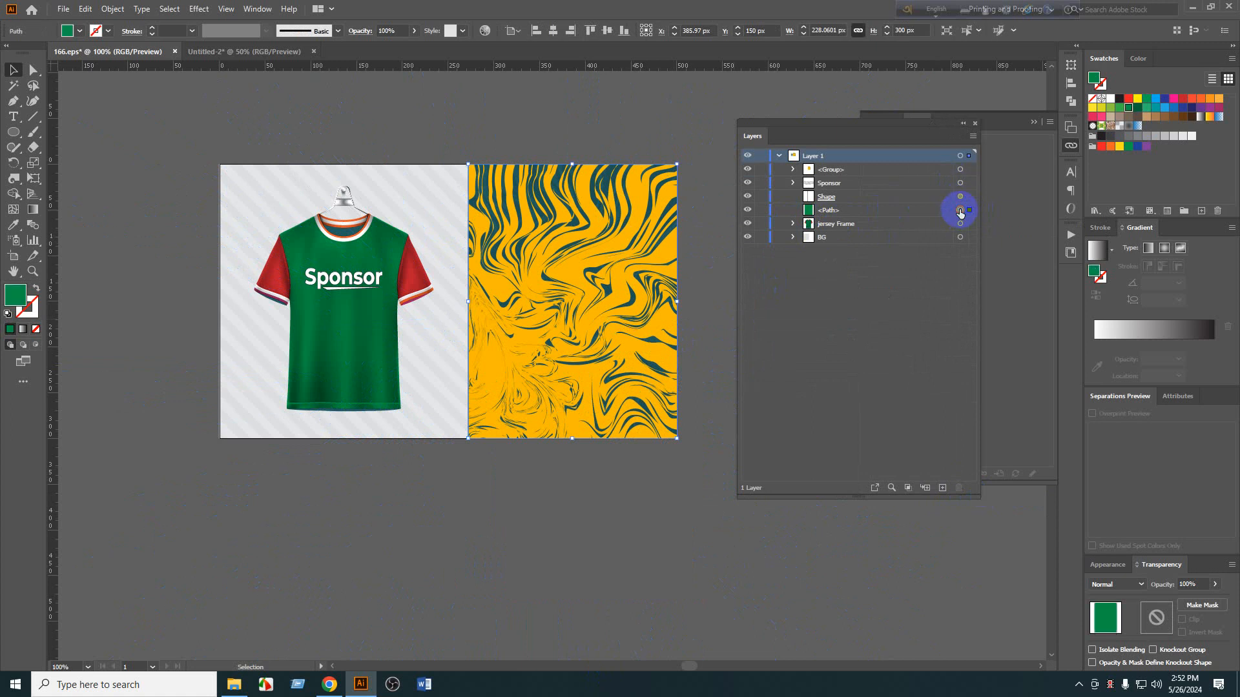
pyautogui.click(827, 214)
pyautogui.press('Delete')
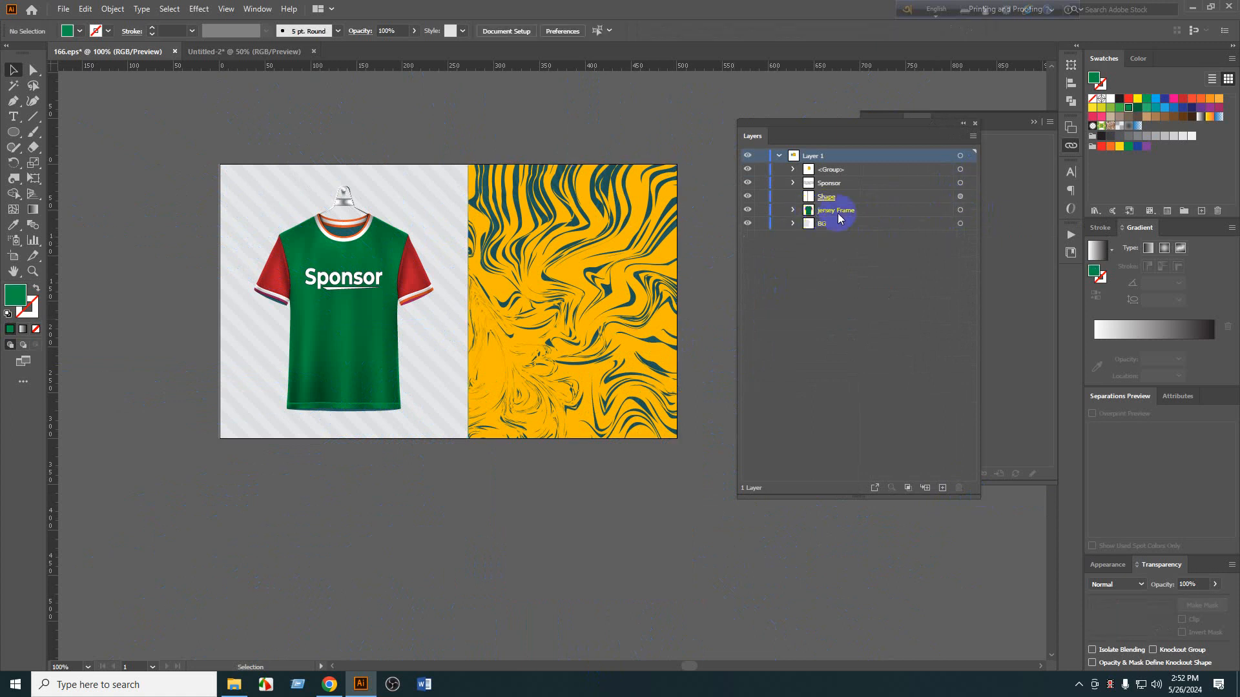
pyautogui.click(959, 169)
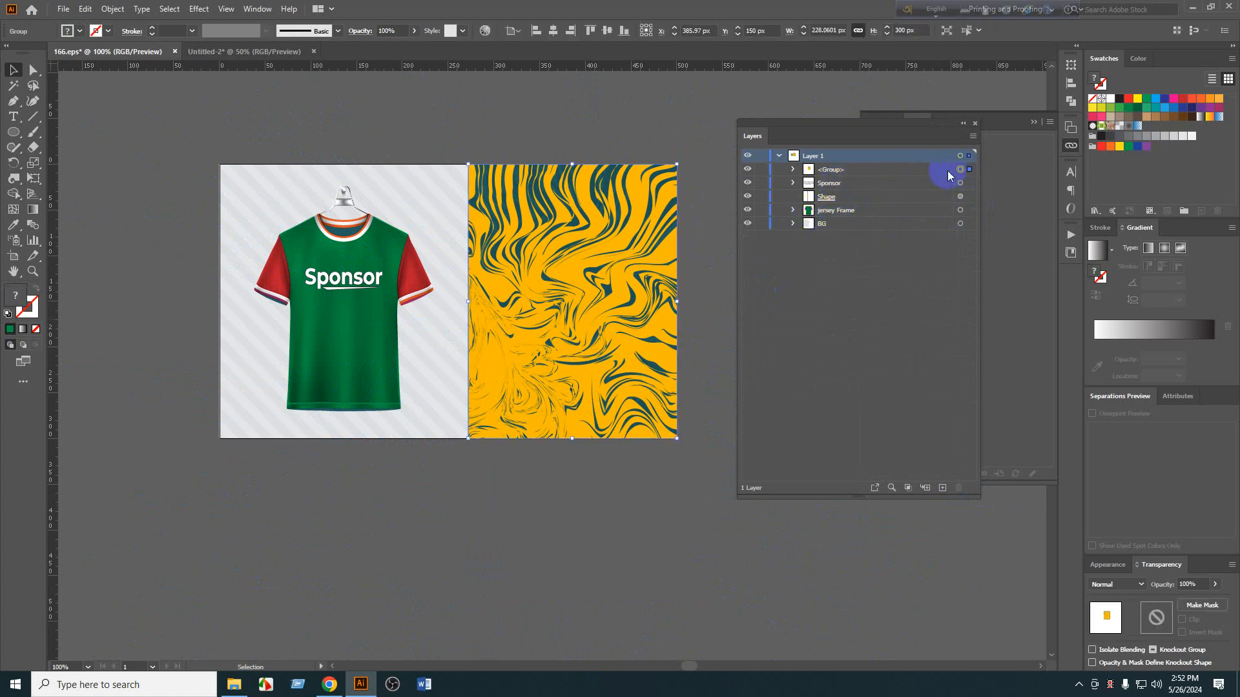
pyautogui.hotkey('ctrl', '[')
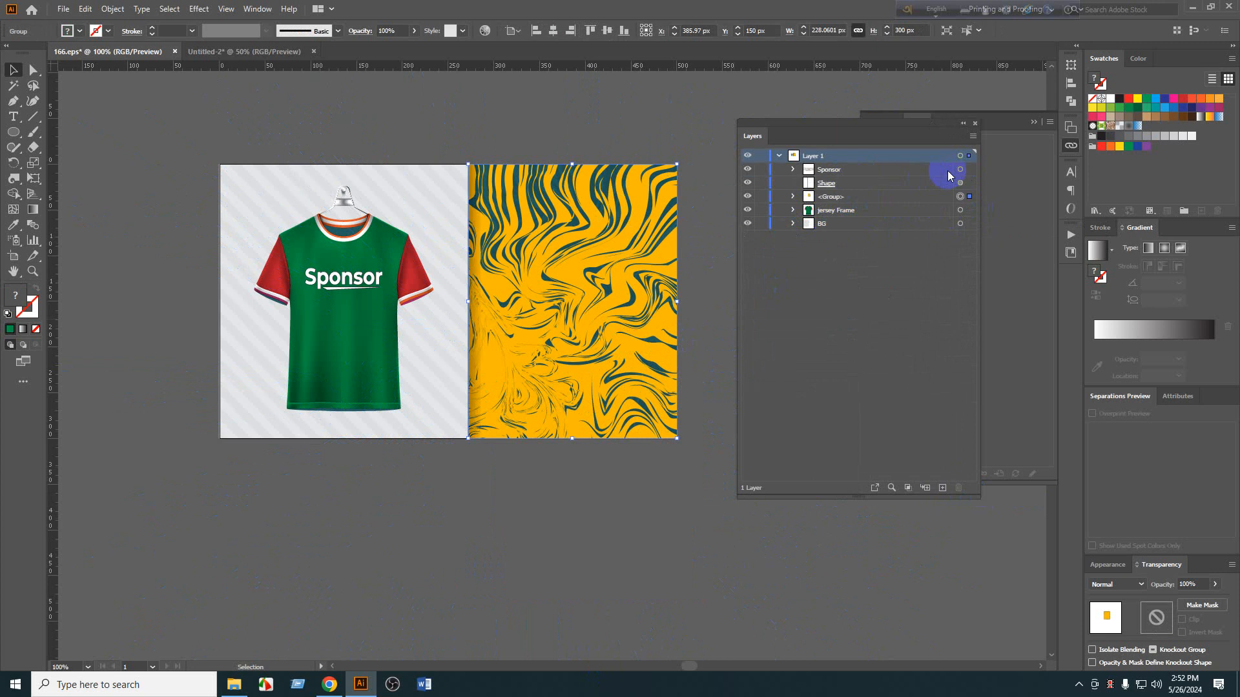
# Rename the pattern group in the layer list as Design.
pyautogui.click(842, 198)
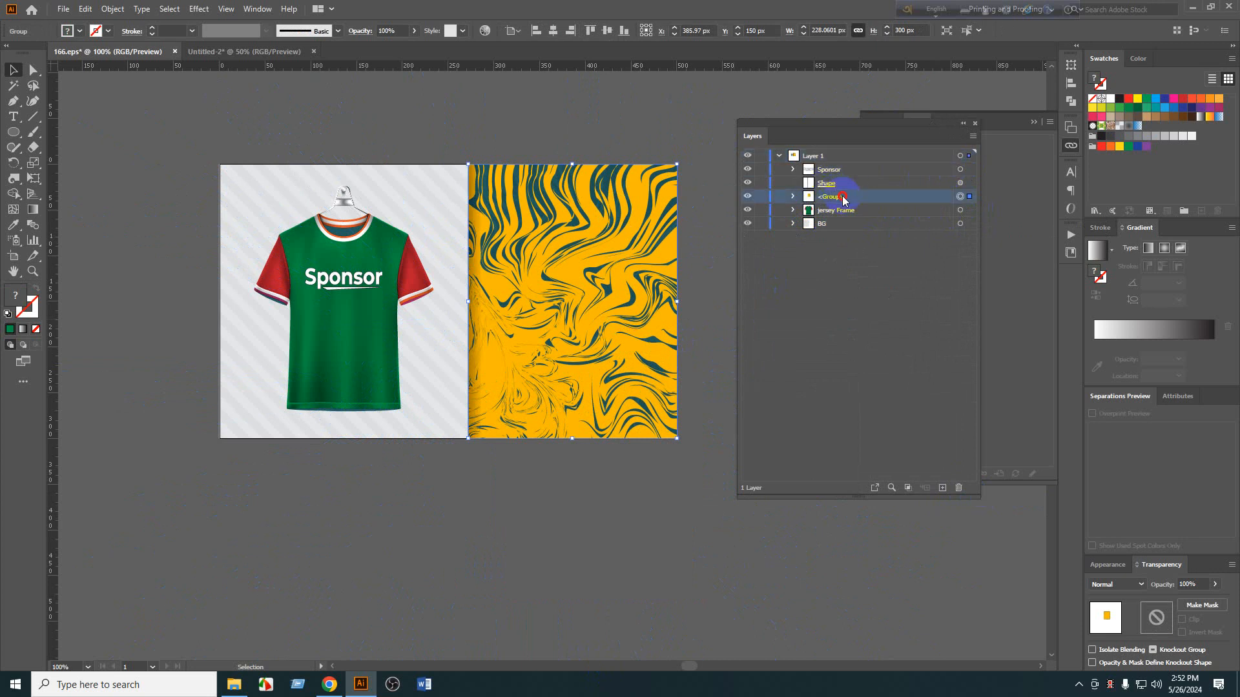
pyautogui.doubleClick(841, 197)
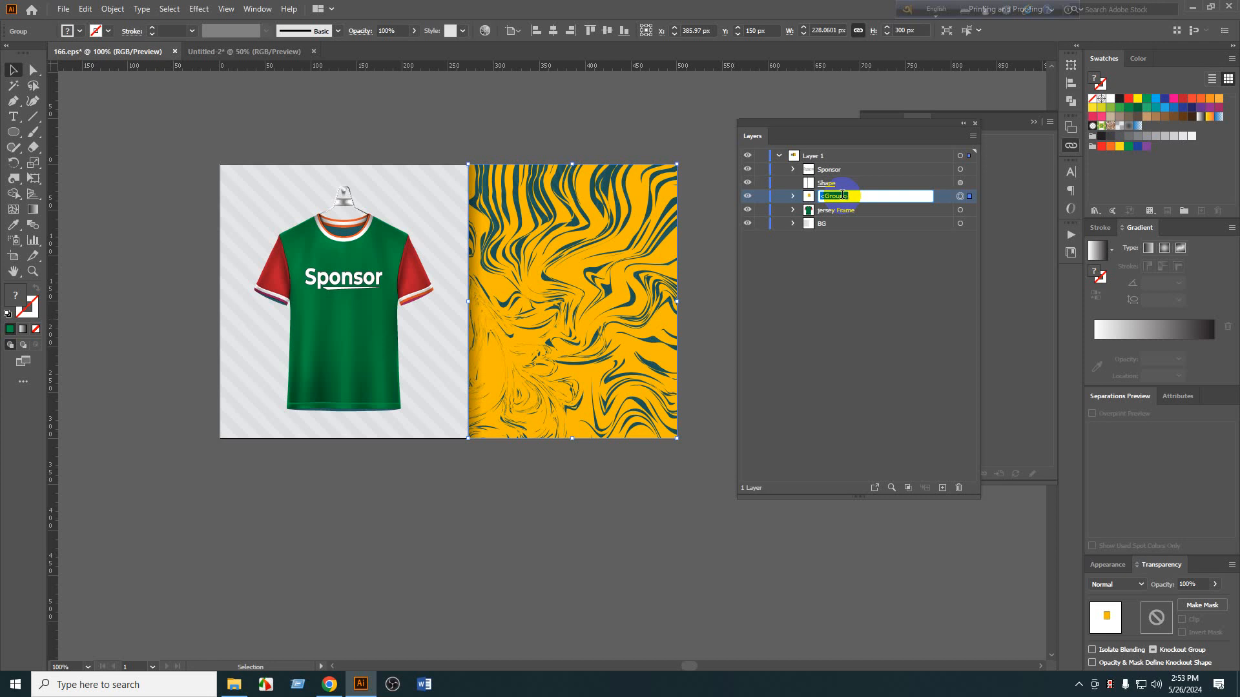
pyautogui.press('Return')
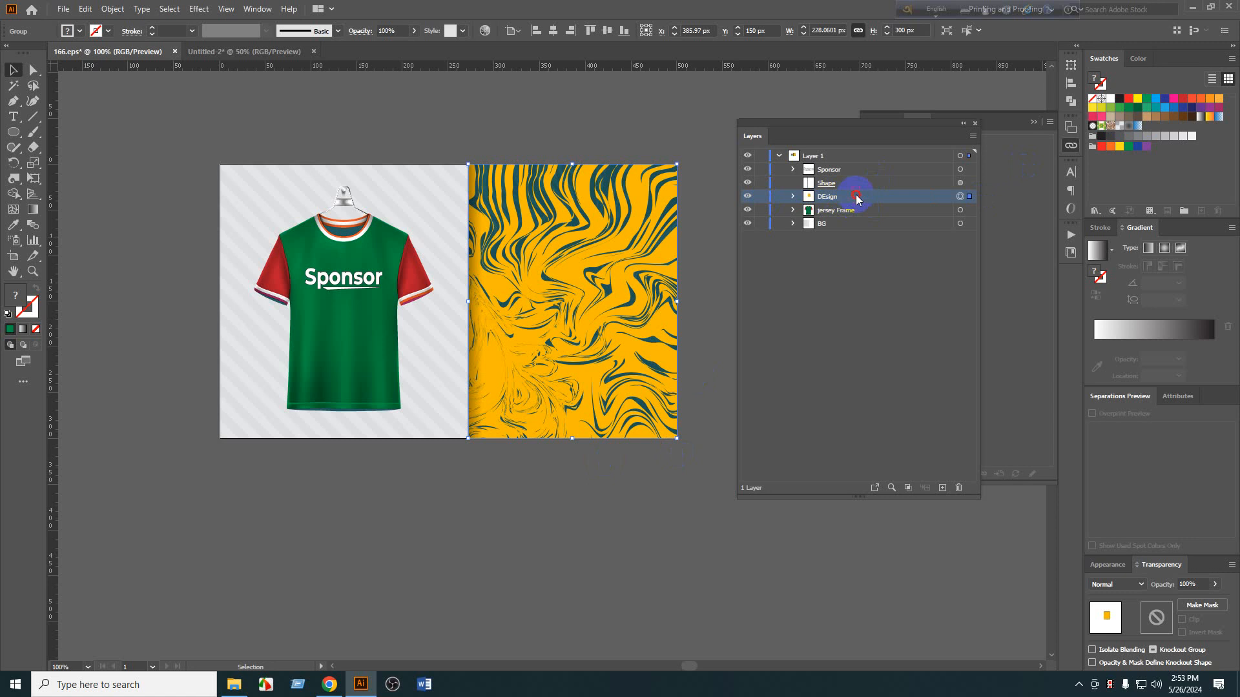
pyautogui.doubleClick(855, 196)
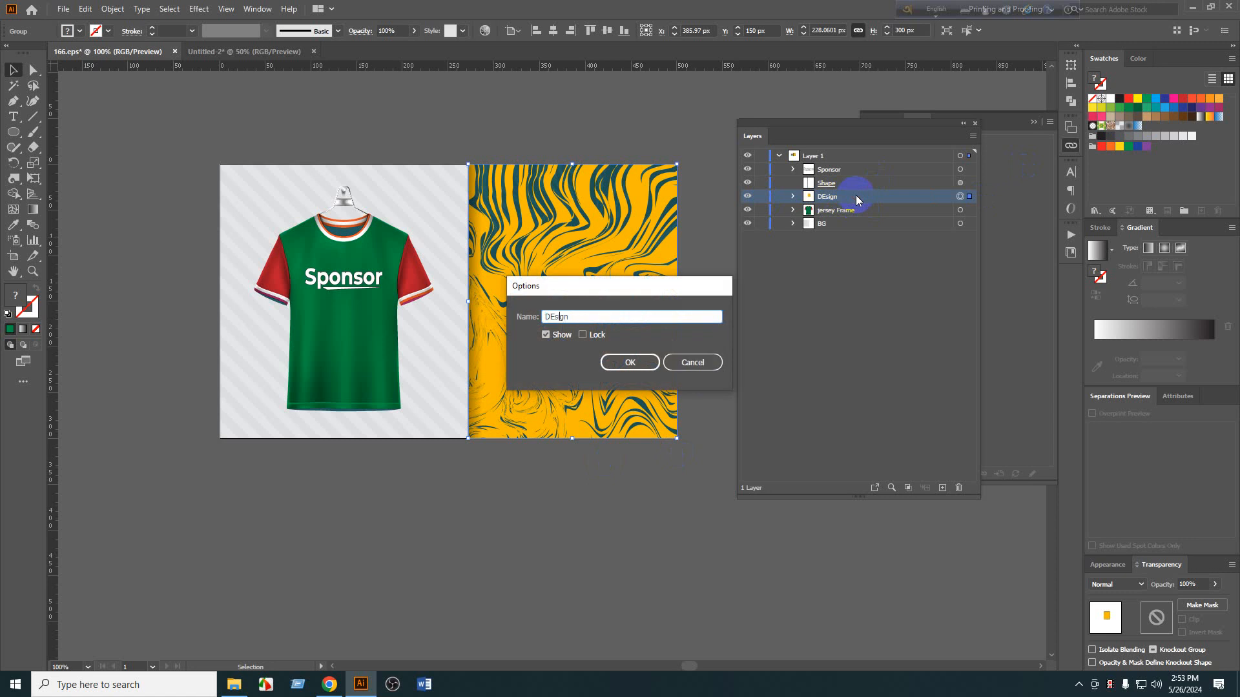
pyautogui.press('BackSpace')
pyautogui.write('e')
pyautogui.press('Return')
pyautogui.click(644, 554)
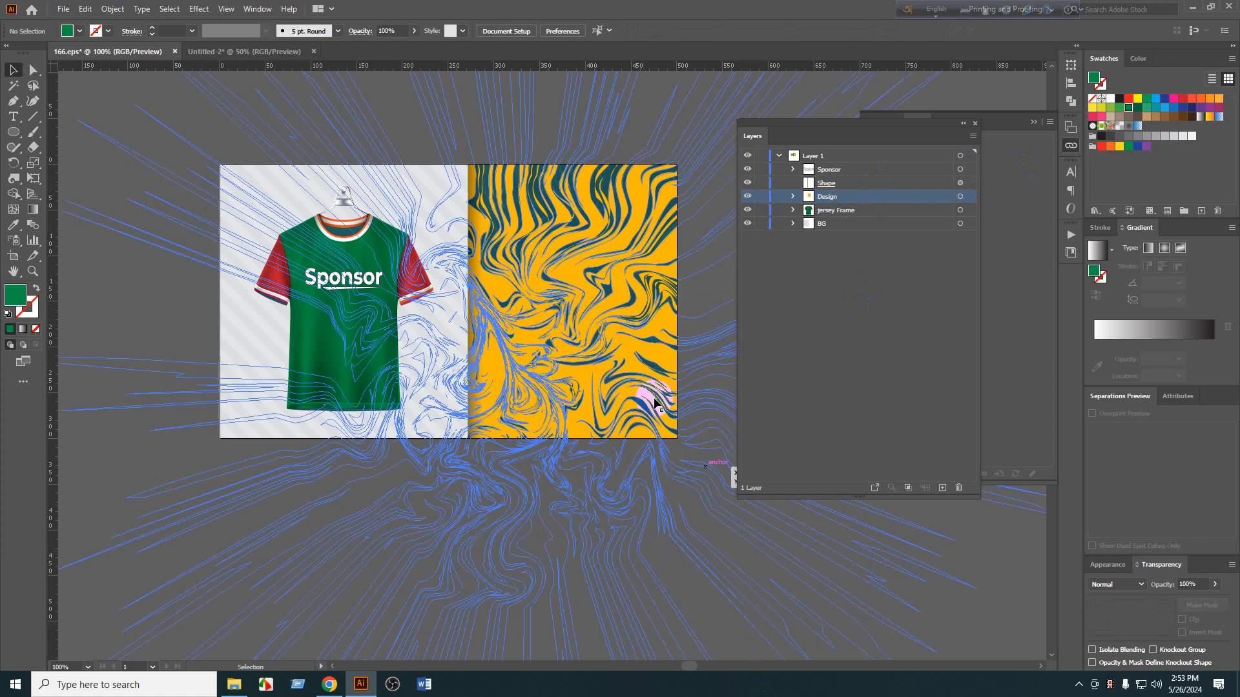
# Duplicate the Design group and place the copy on the empty canvas beside the jersey's artboard.
pyautogui.scroll(1, 380, 197)
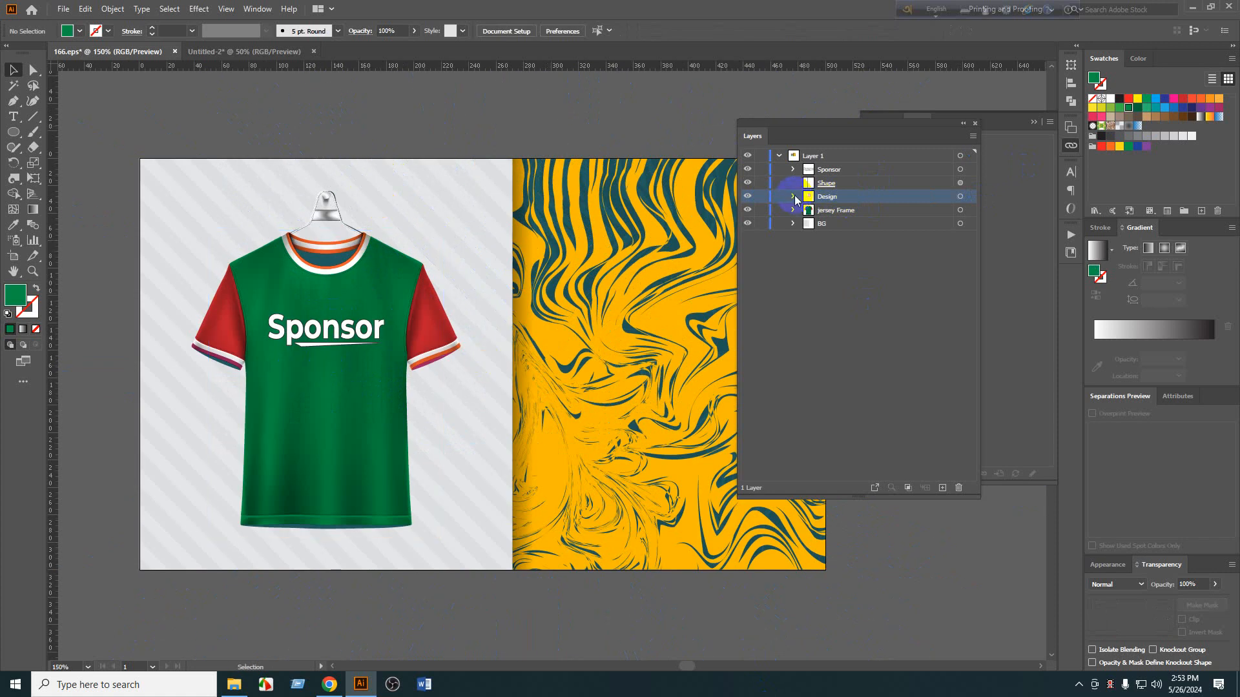
pyautogui.click(792, 196)
pyautogui.click(971, 196)
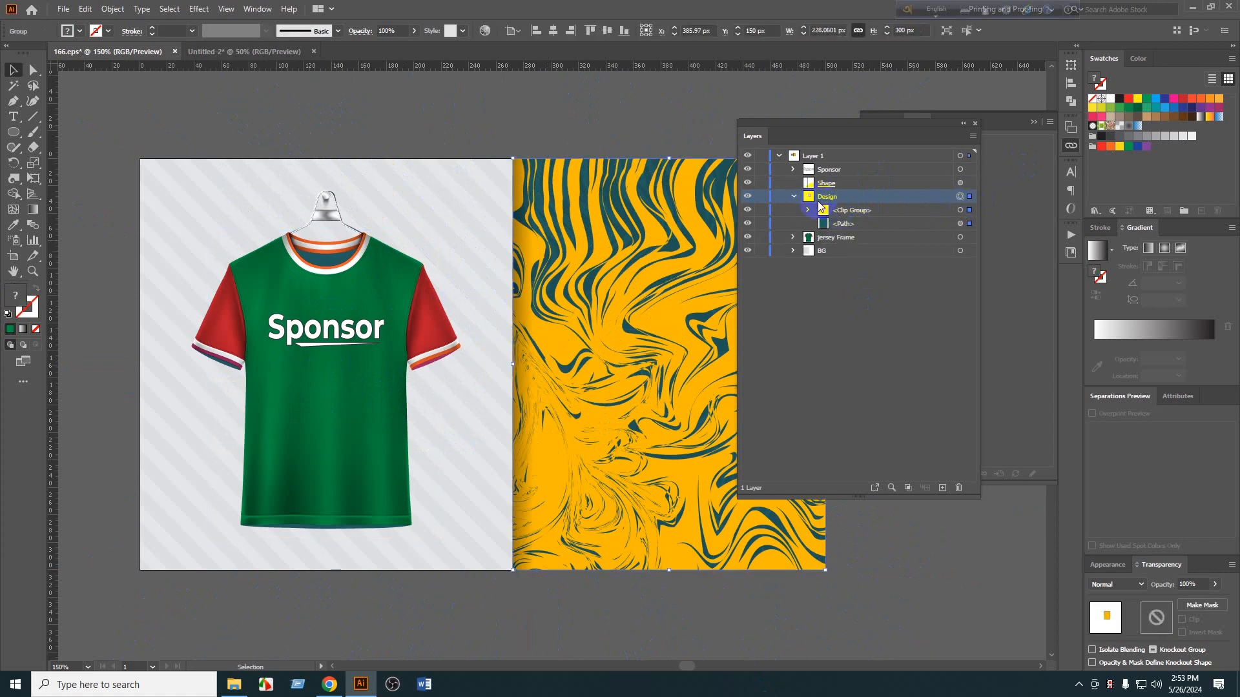
pyautogui.click(793, 196)
pyautogui.scroll(-2, 577, 252)
pyautogui.moveTo(611, 308); pyautogui.dragTo(229, 243)
pyautogui.click(459, 552)
# Expand the Jersey Frame group and move Body Front's green path out of it, directly above Jersey Frame.
pyautogui.scroll(2, 321, 318)
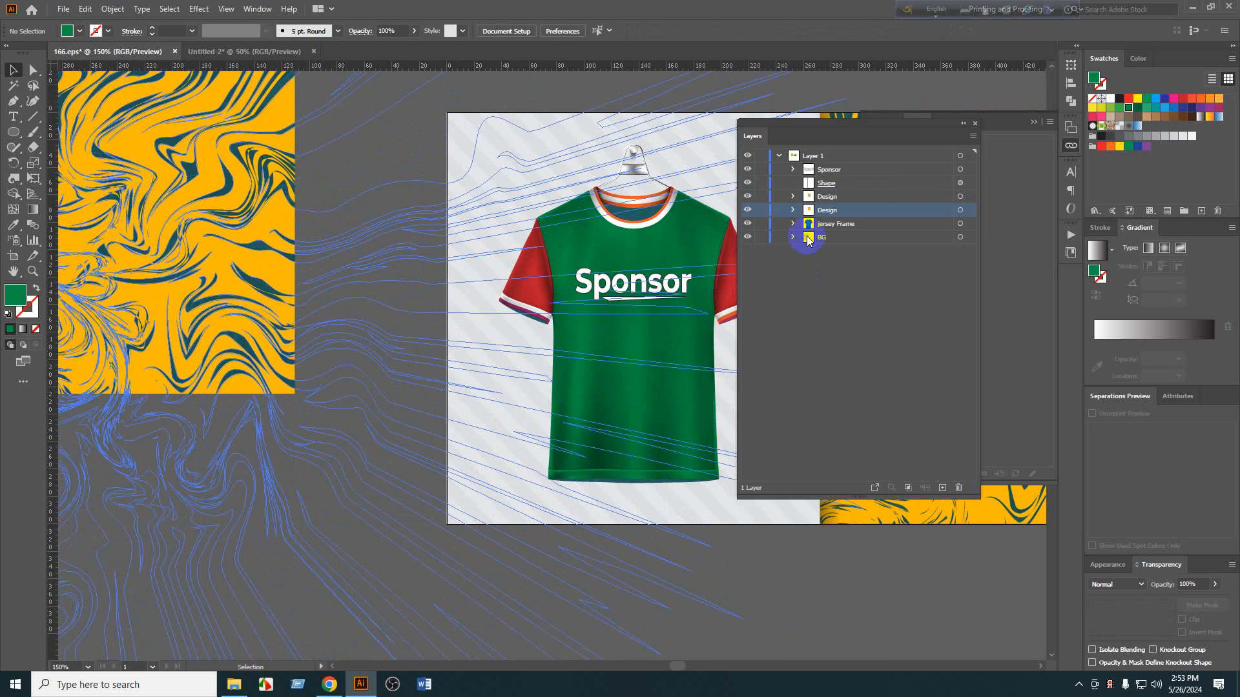
pyautogui.click(793, 223)
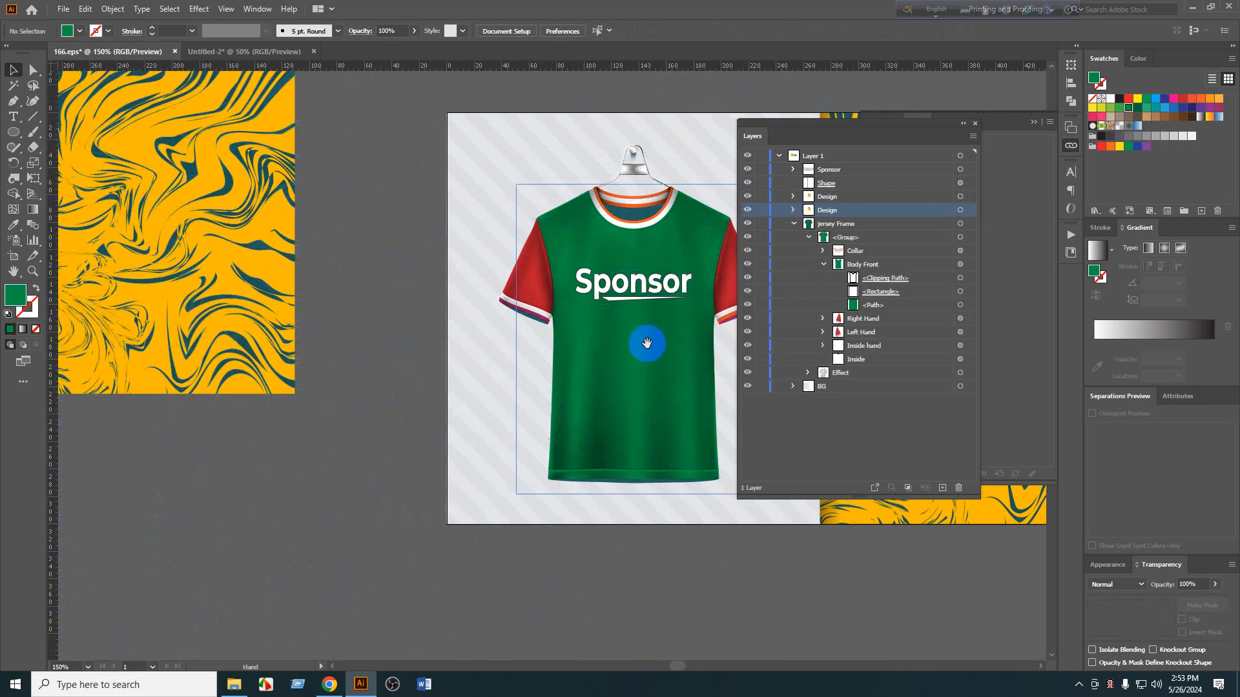
pyautogui.moveTo(642, 340); pyautogui.dragTo(542, 351)
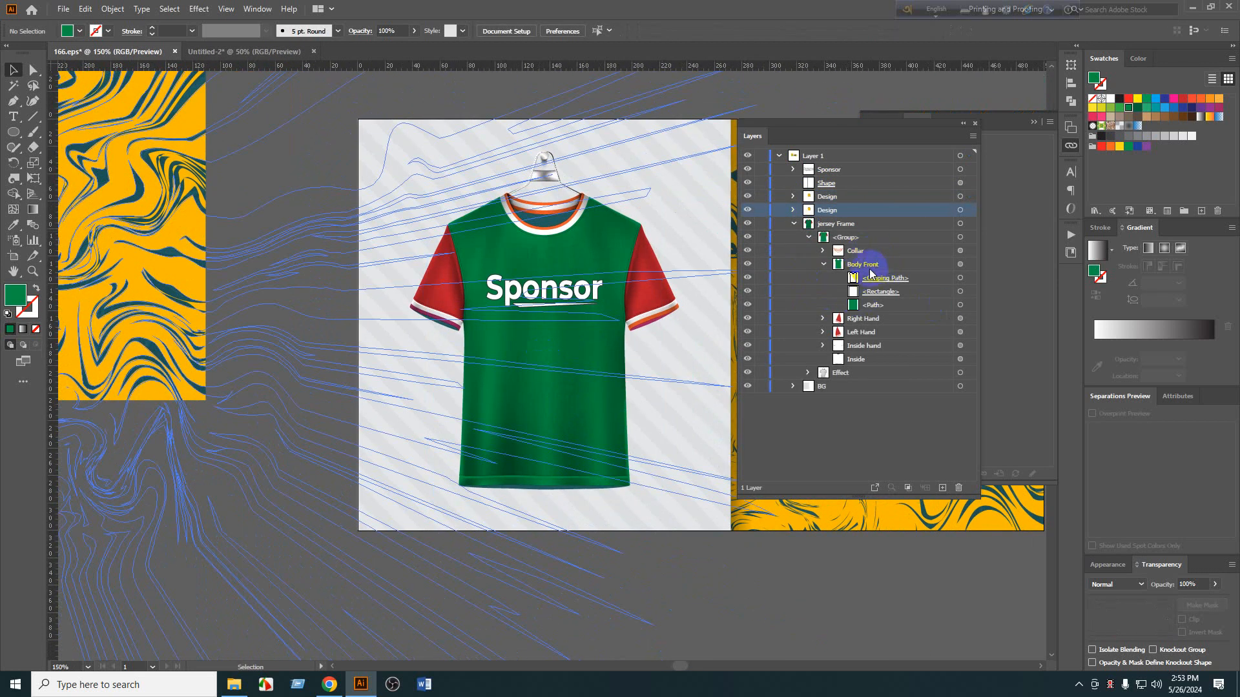
pyautogui.click(965, 296)
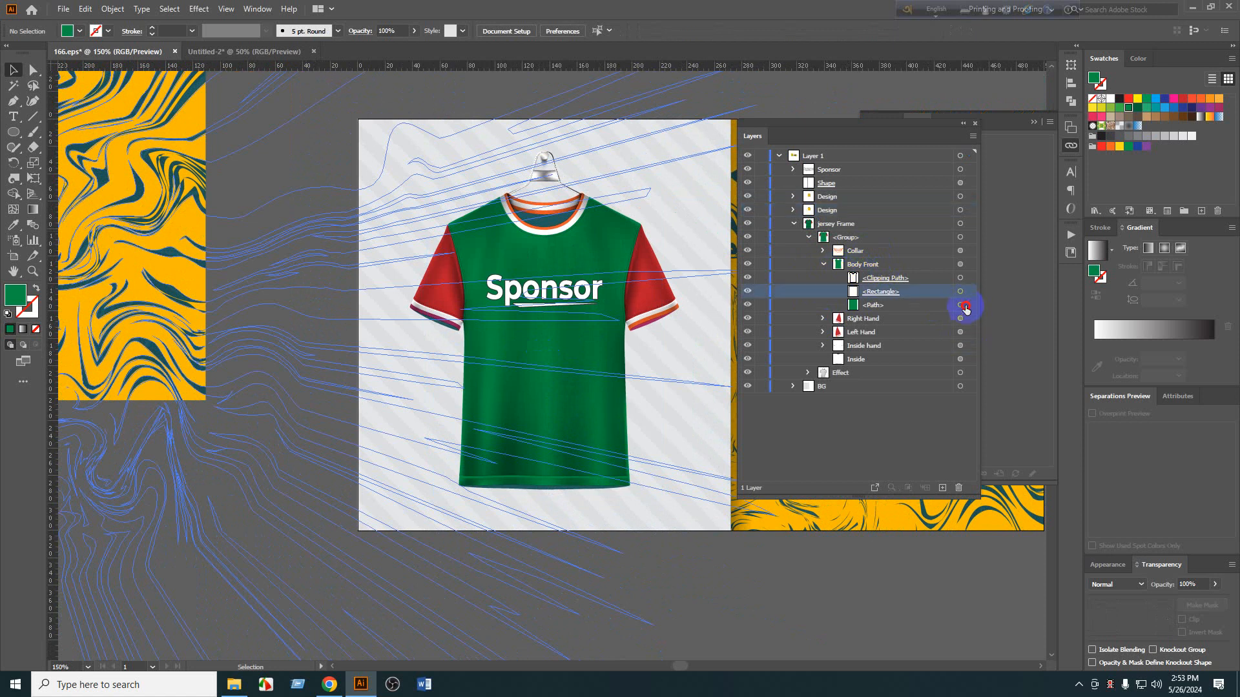
pyautogui.click(966, 305)
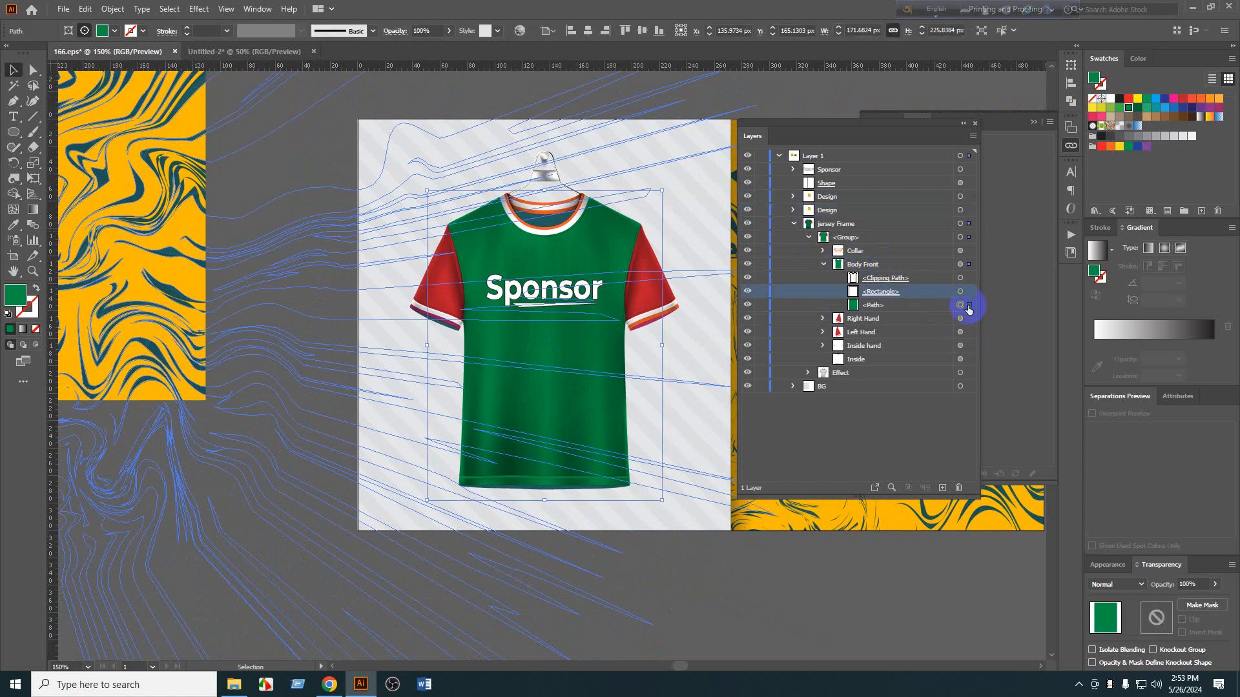
pyautogui.click(896, 306)
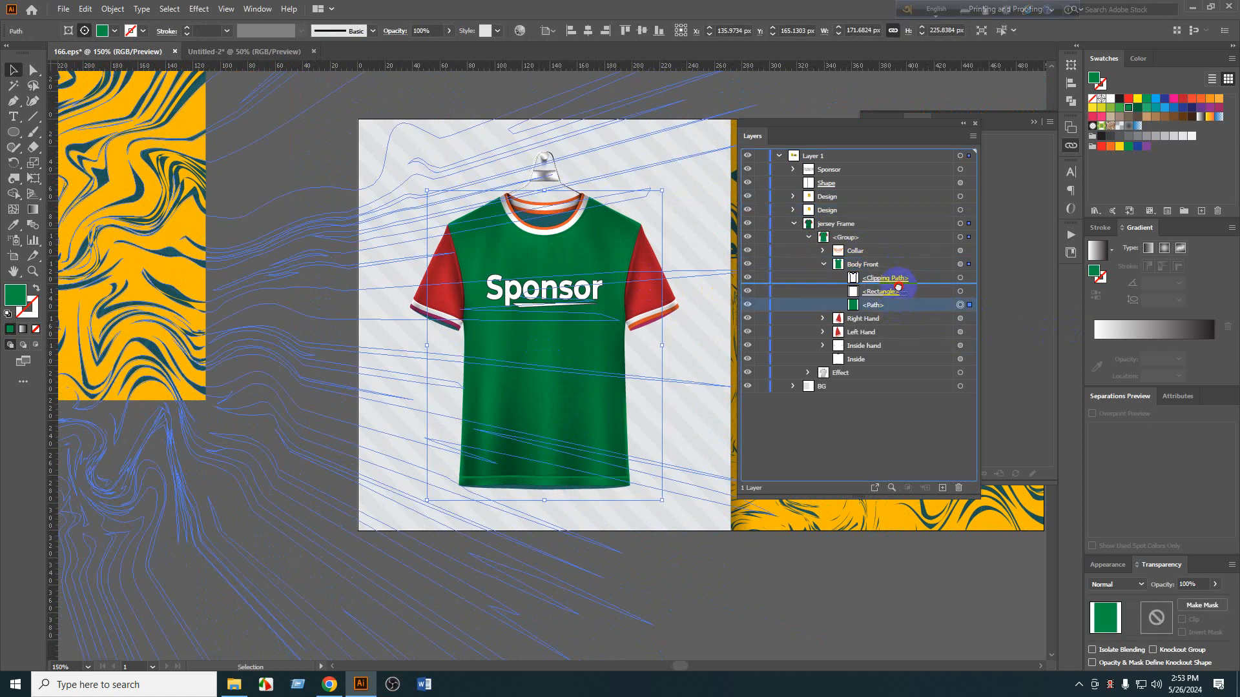
pyautogui.moveTo(888, 312); pyautogui.dragTo(868, 218)
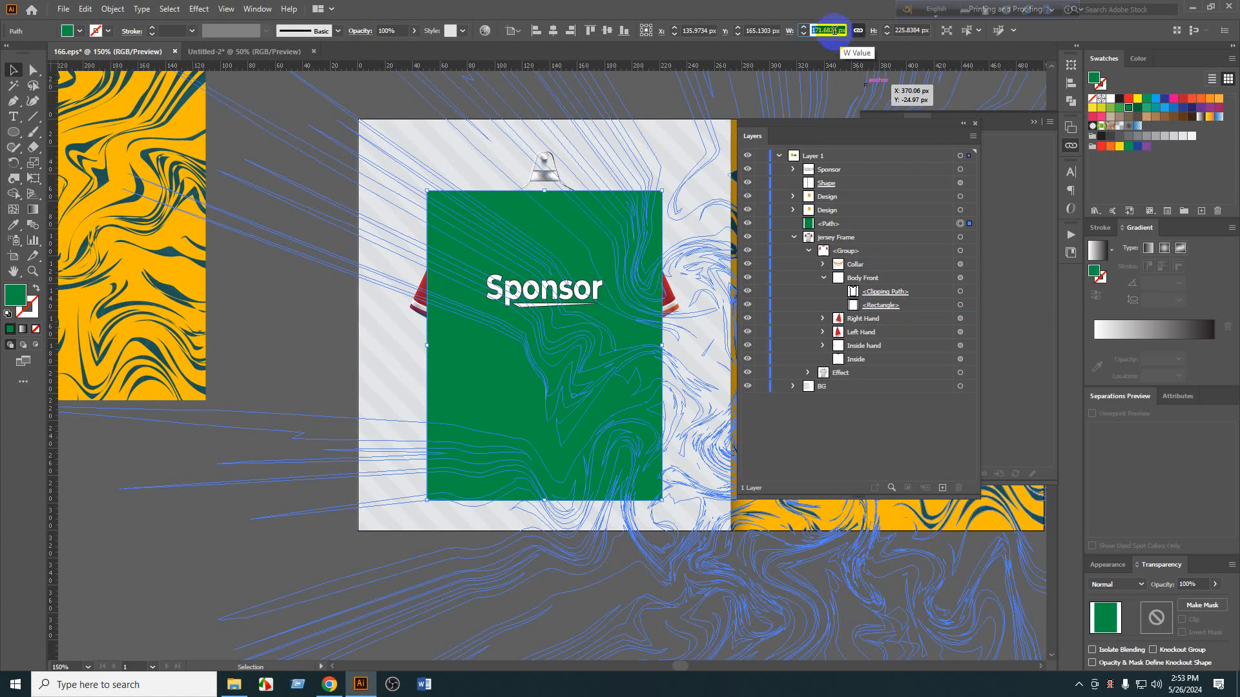
# Match the Design copy to the green path's size by setting its width to 171.6824 px with proportions constrained.
pyautogui.click(134, 186)
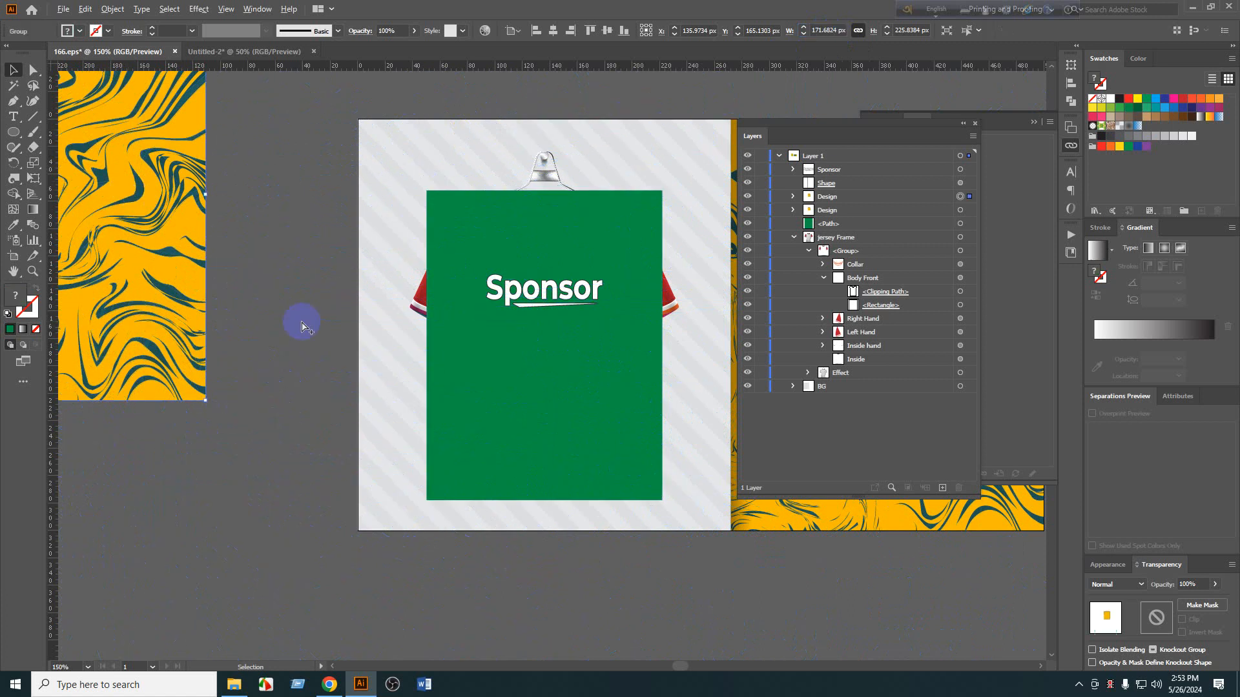
pyautogui.scroll(-2, 335, 334)
pyautogui.moveTo(337, 335); pyautogui.dragTo(389, 350)
pyautogui.click(827, 30)
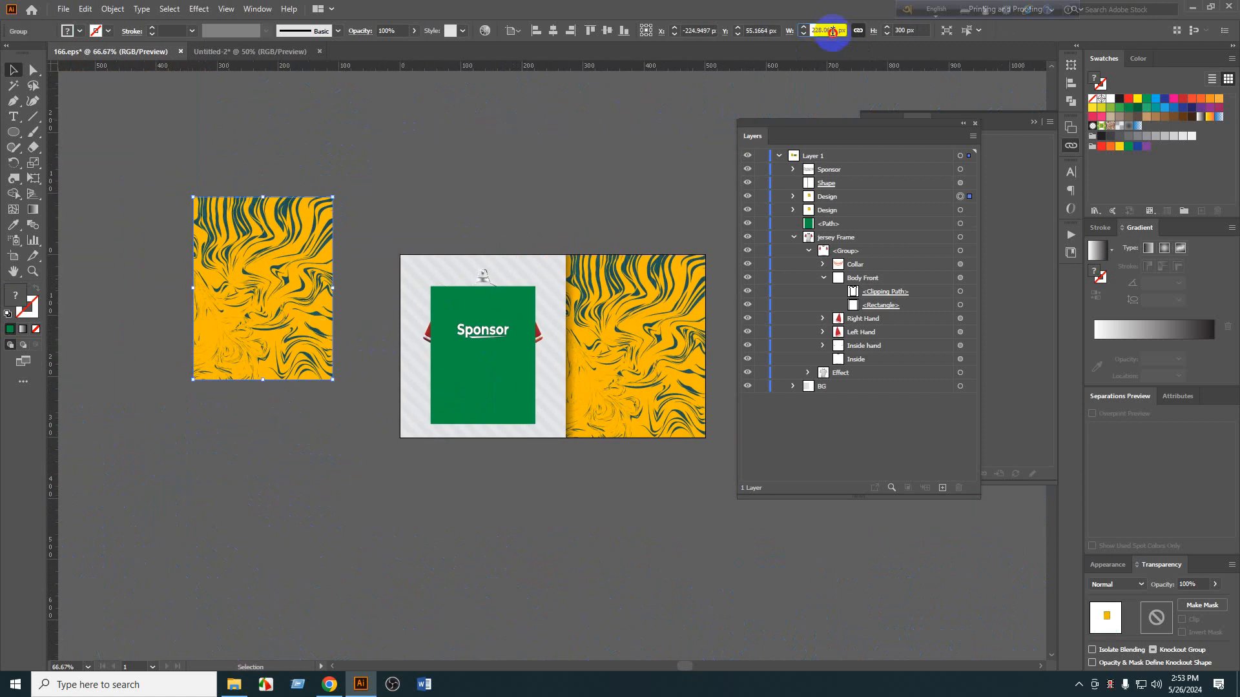
pyautogui.press('Return')
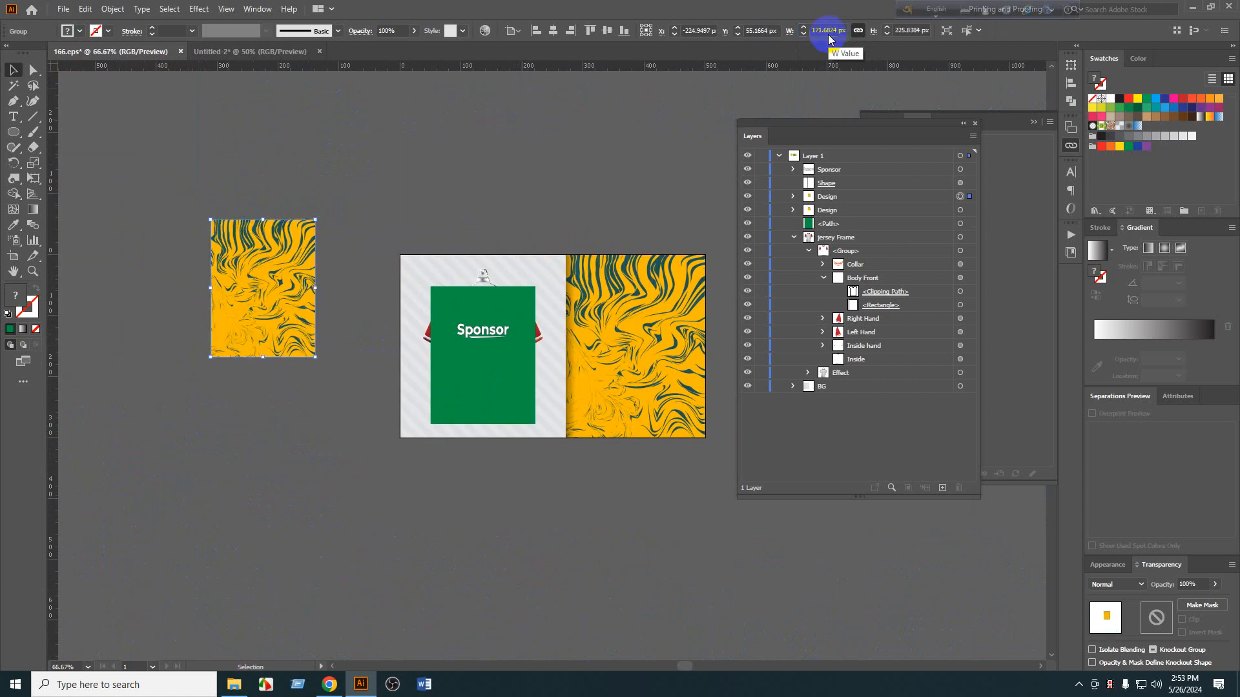
# Center the Design copy horizontally and vertically over the green body path.
pyautogui.scroll(1, 351, 396)
pyautogui.keyDown('shift'); pyautogui.click(564, 377); pyautogui.keyUp('shift')
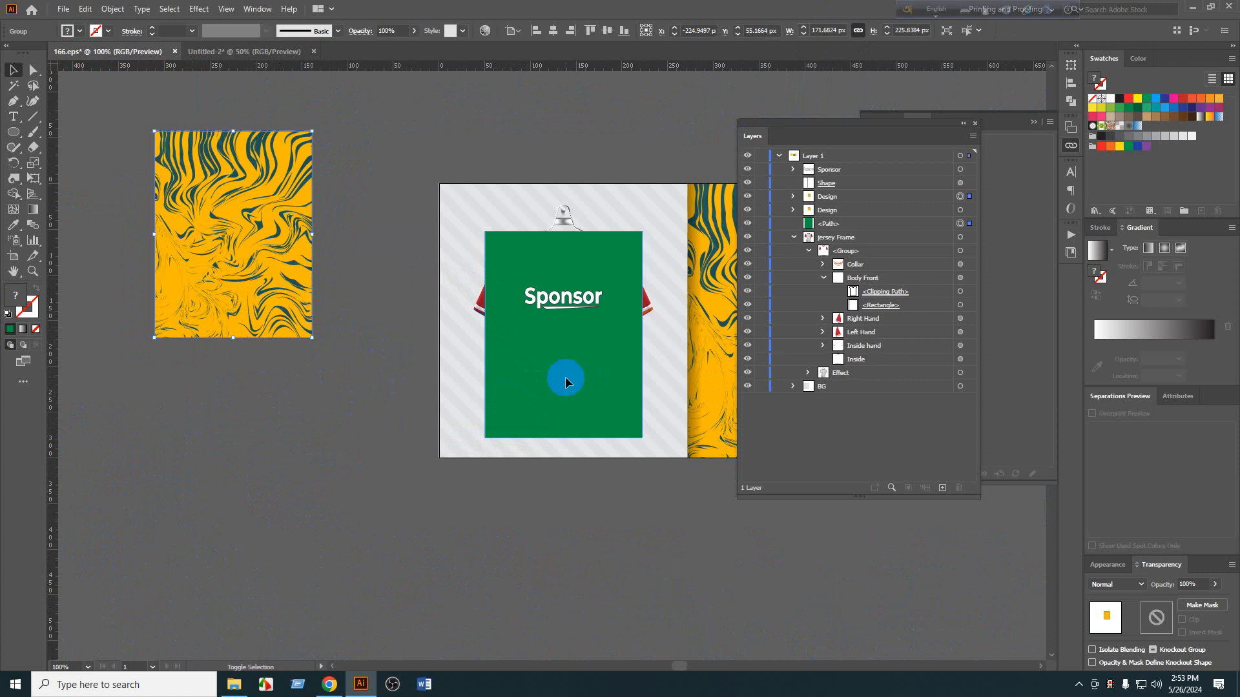
pyautogui.click(552, 31)
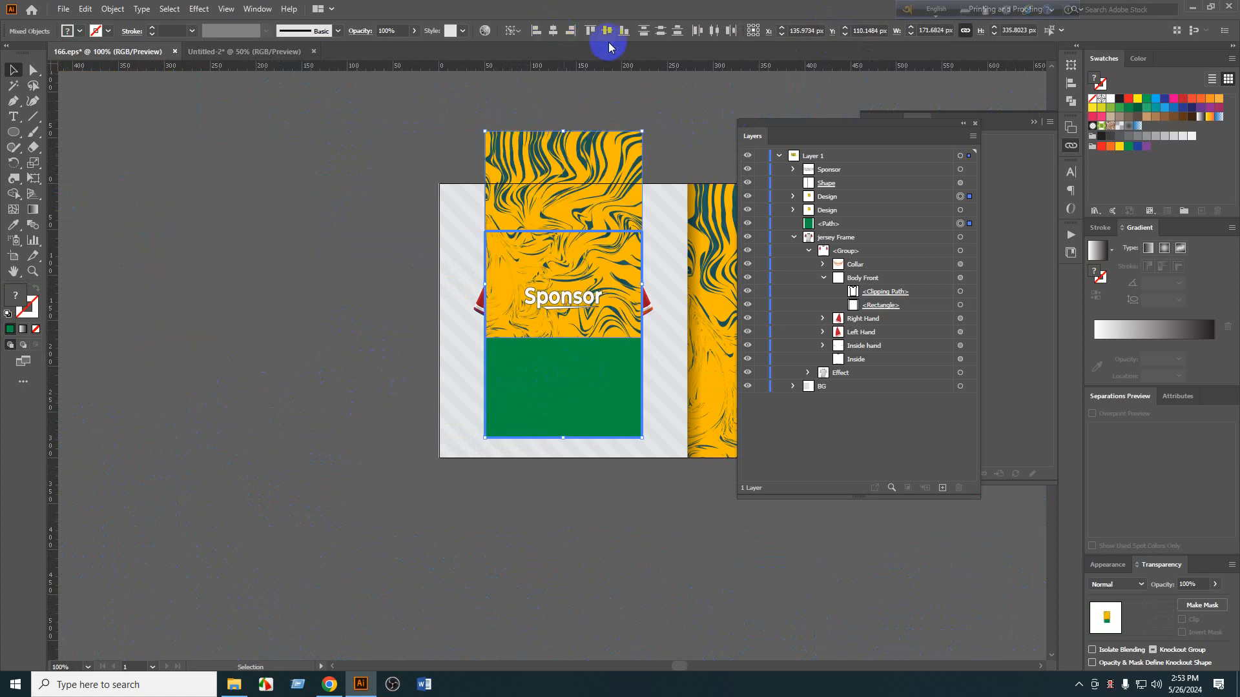
pyautogui.click(607, 30)
pyautogui.click(411, 139)
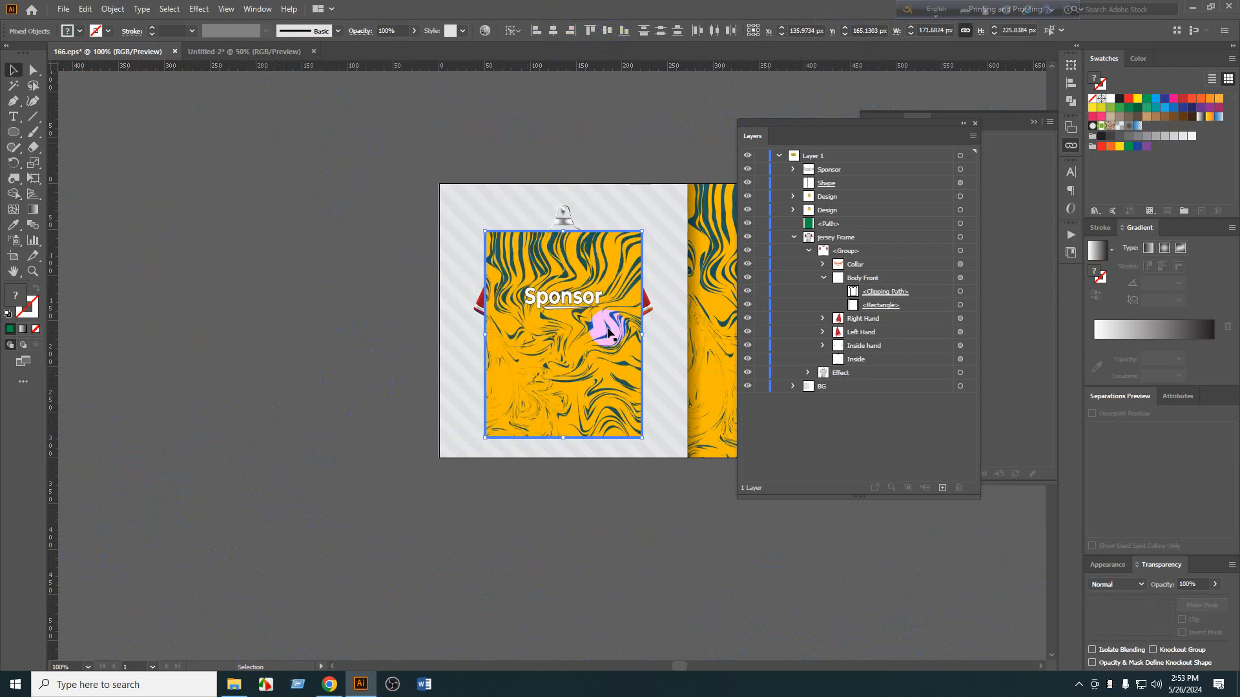
# Delete the green body path hidden behind the Design copy.
pyautogui.click(560, 361)
pyautogui.click(962, 224)
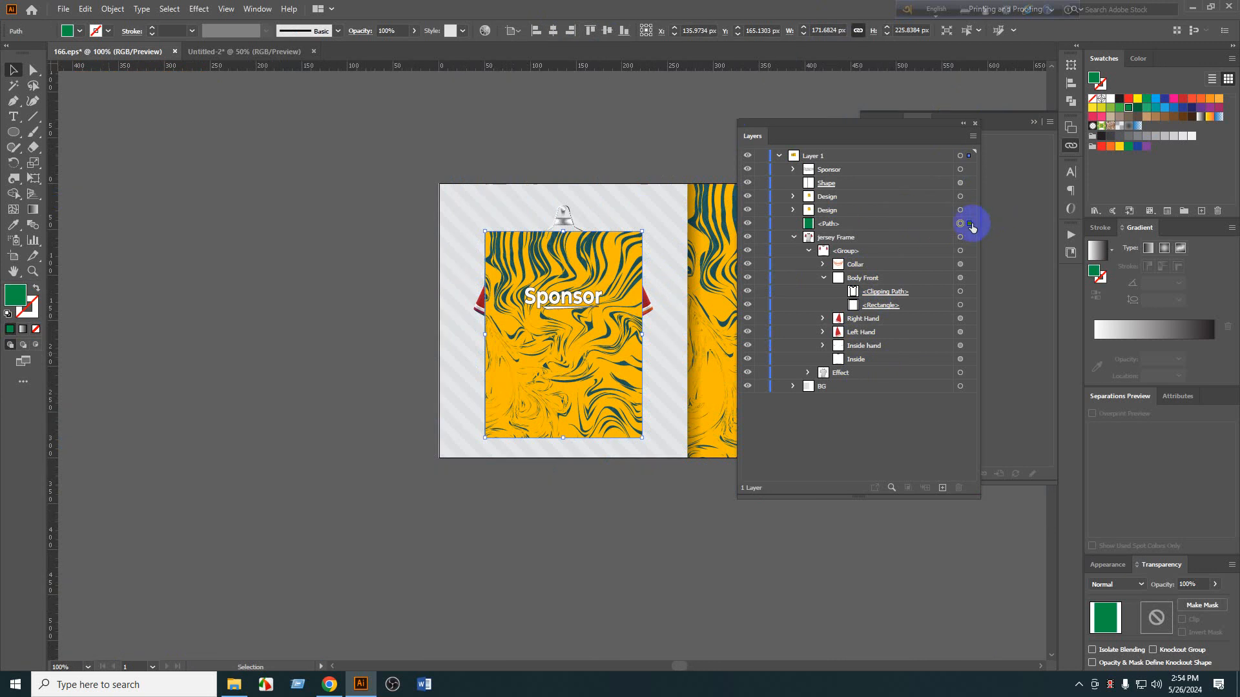
pyautogui.press('Delete')
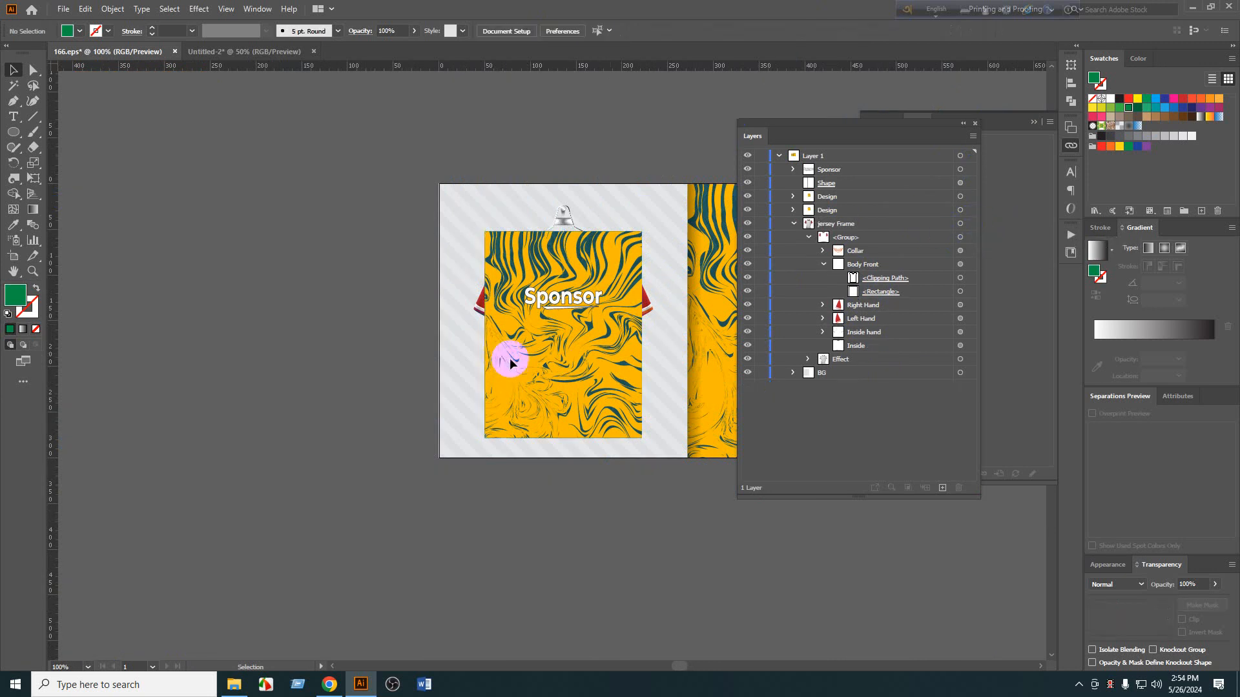
# Move the Design copy into the Body Front clipping group, directly below its Rectangle, so it fills the jersey body.
pyautogui.scroll(2, 633, 373)
pyautogui.click(483, 331)
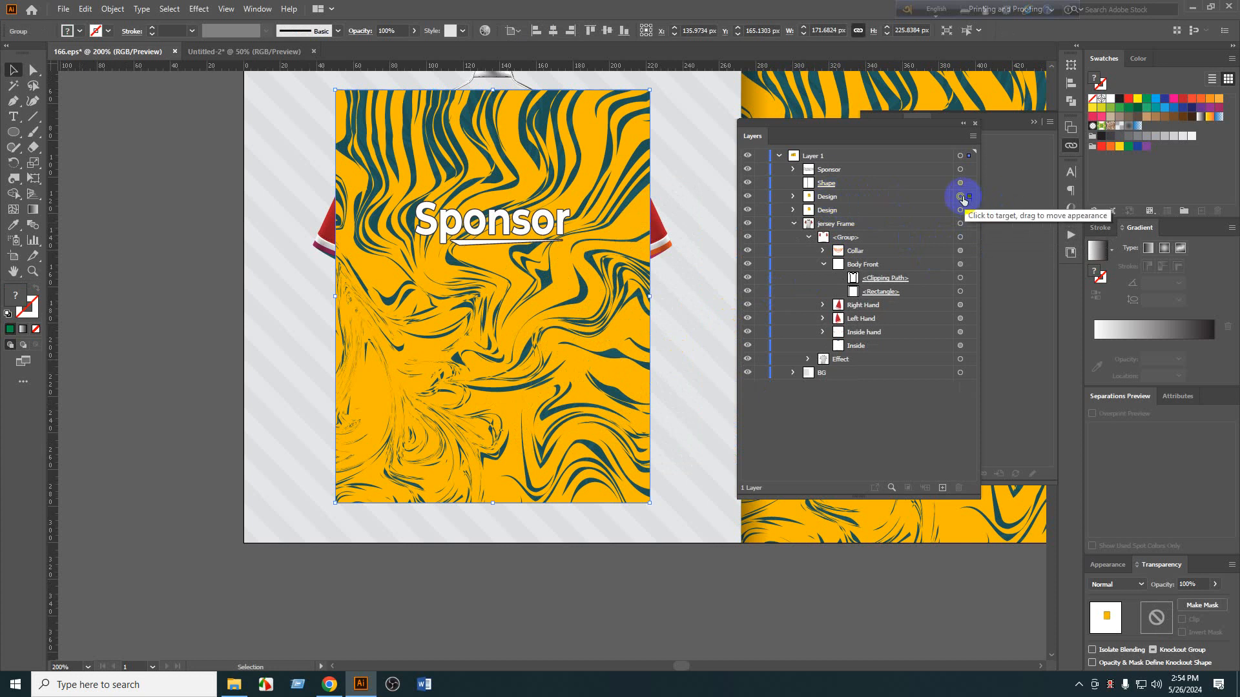
pyautogui.moveTo(821, 198); pyautogui.dragTo(868, 297)
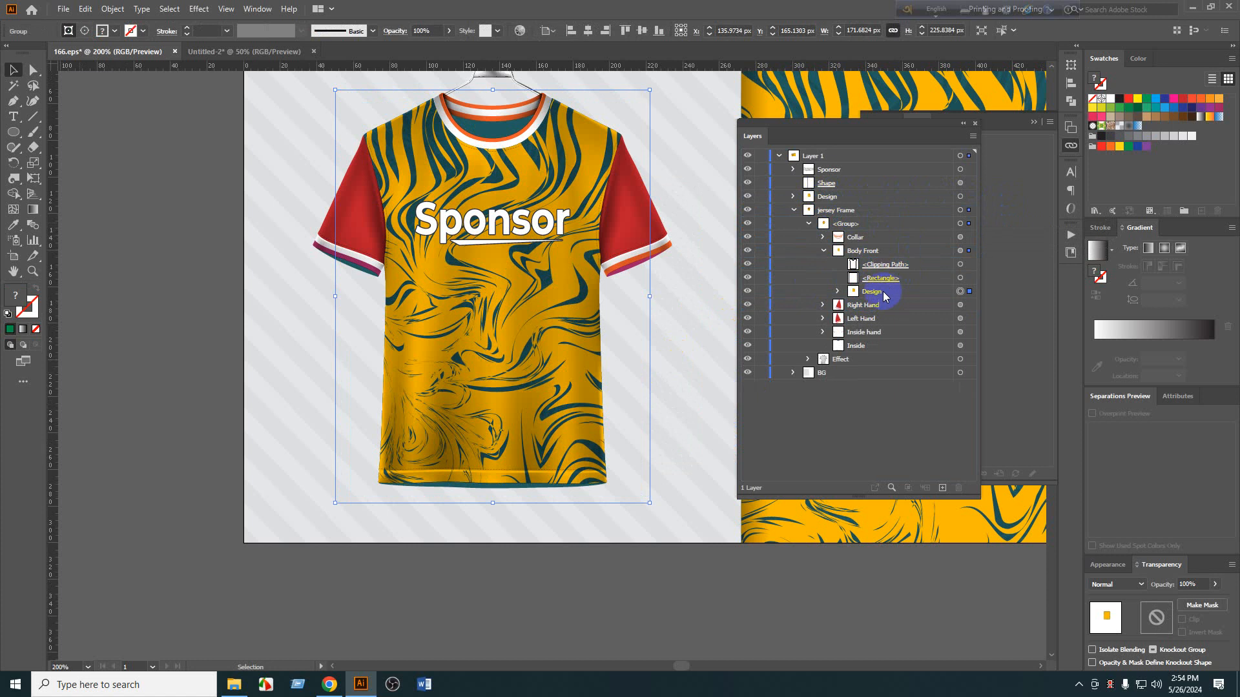
pyautogui.scroll(-1, 479, 357)
pyautogui.click(405, 358)
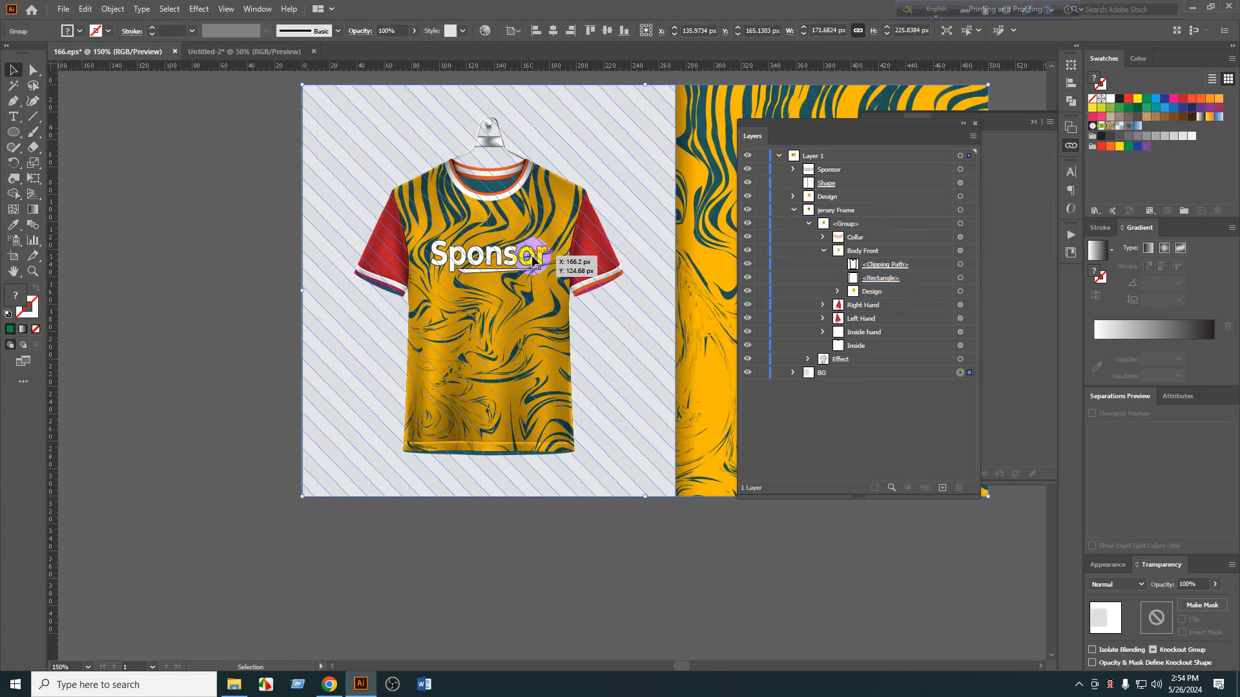
pyautogui.click(113, 266)
# Recolor both red sleeves with the dark teal sampled from the jersey pattern.
pyautogui.scroll(1, 371, 261)
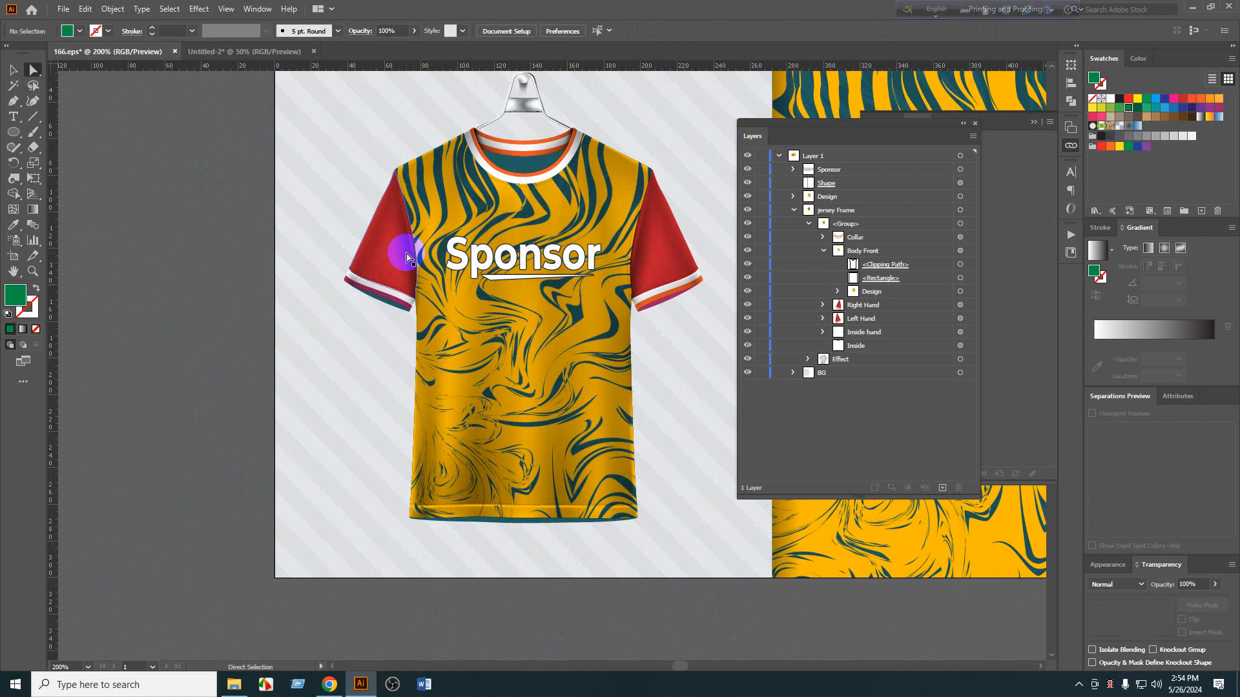
pyautogui.click(388, 254)
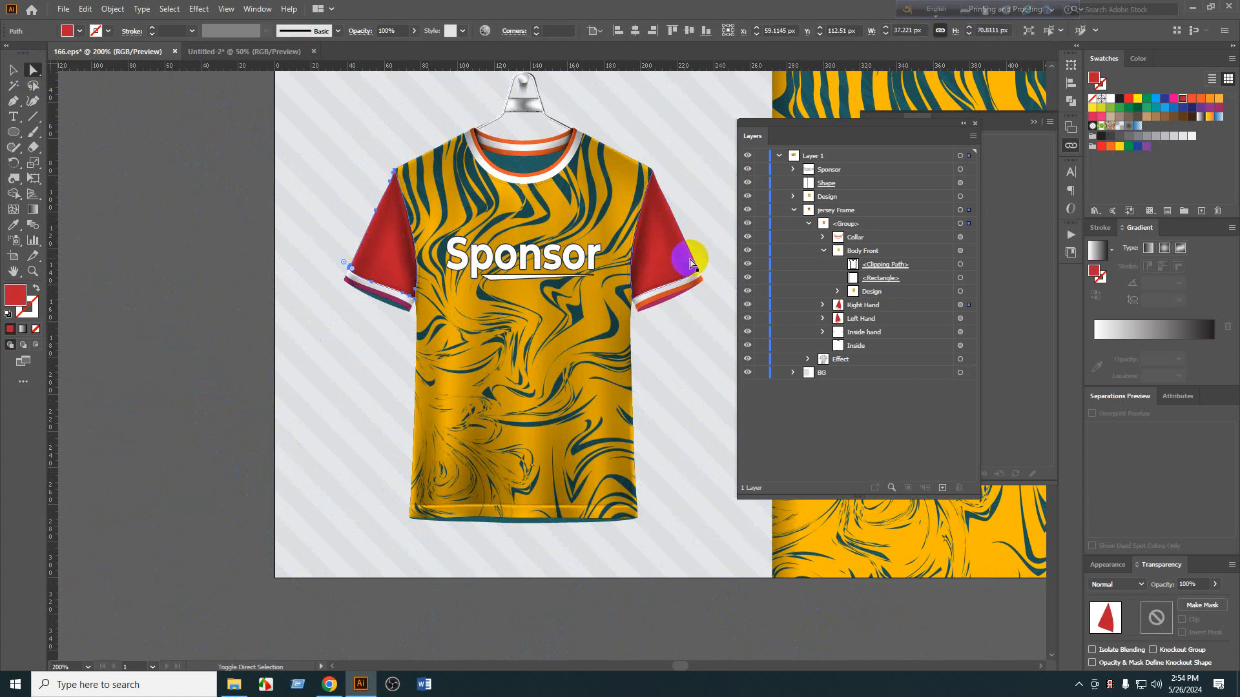
pyautogui.keyDown('shift'); pyautogui.click(672, 258); pyautogui.keyUp('shift')
pyautogui.scroll(2, 465, 162)
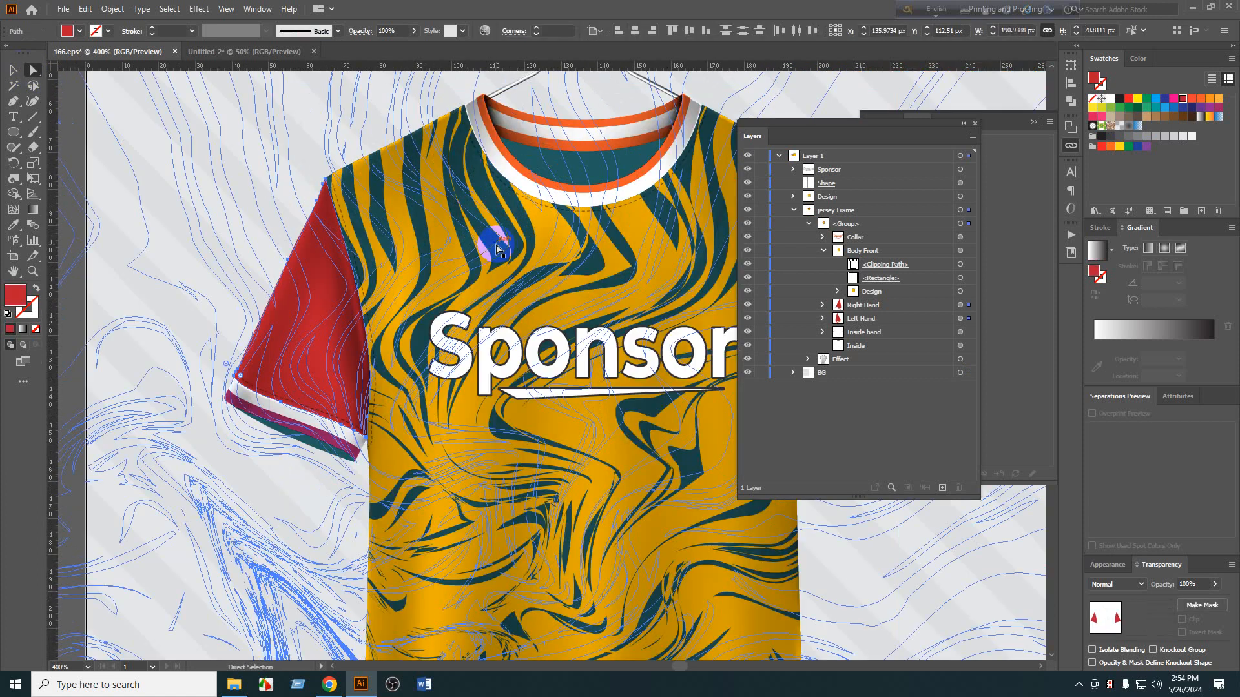
pyautogui.press('i')
pyautogui.click(468, 185)
pyautogui.click(481, 178)
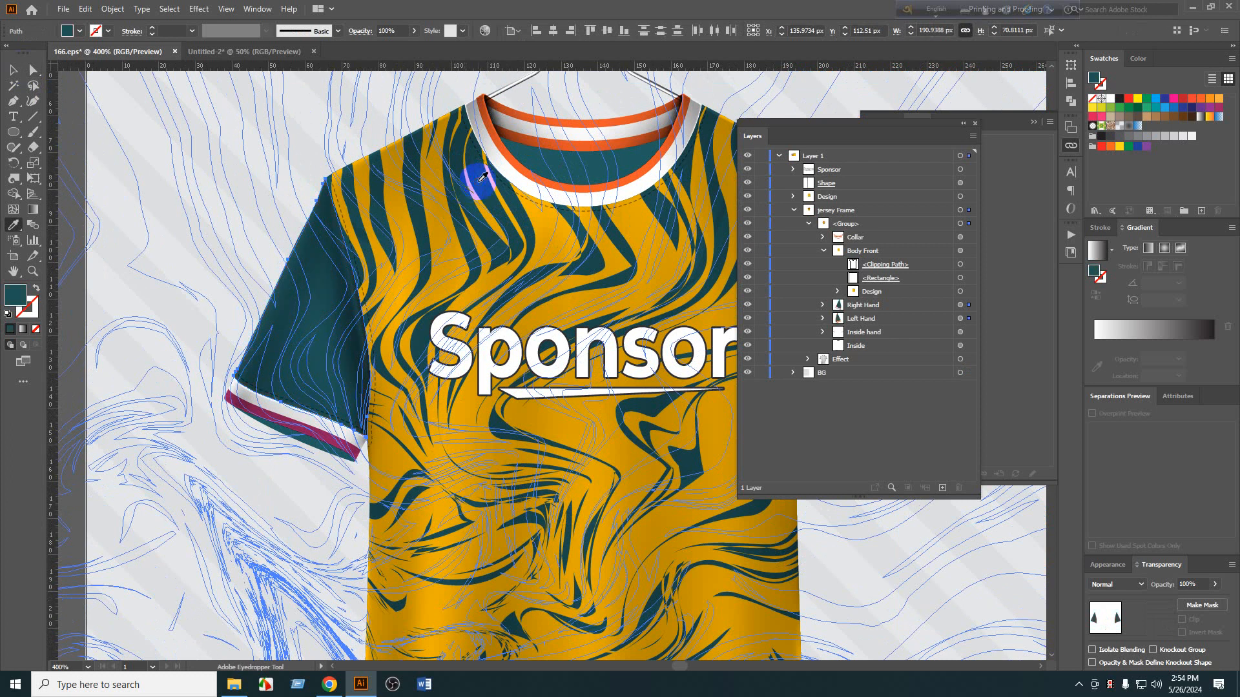
pyautogui.press('v')
pyautogui.scroll(-2, 527, 229)
pyautogui.click(187, 204)
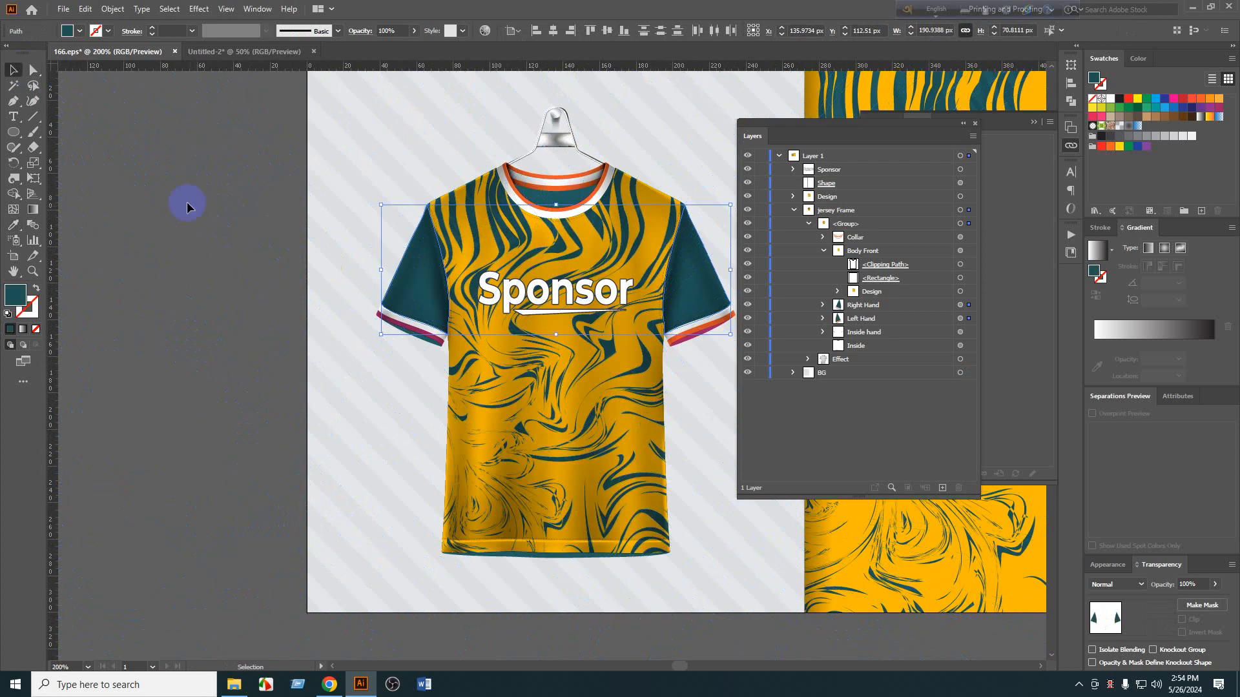
# Recolor one cuff stripe on each sleeve and the orange collar stripes with the orange-yellow sampled from the pattern.
pyautogui.scroll(1, 401, 319)
pyautogui.click(434, 349)
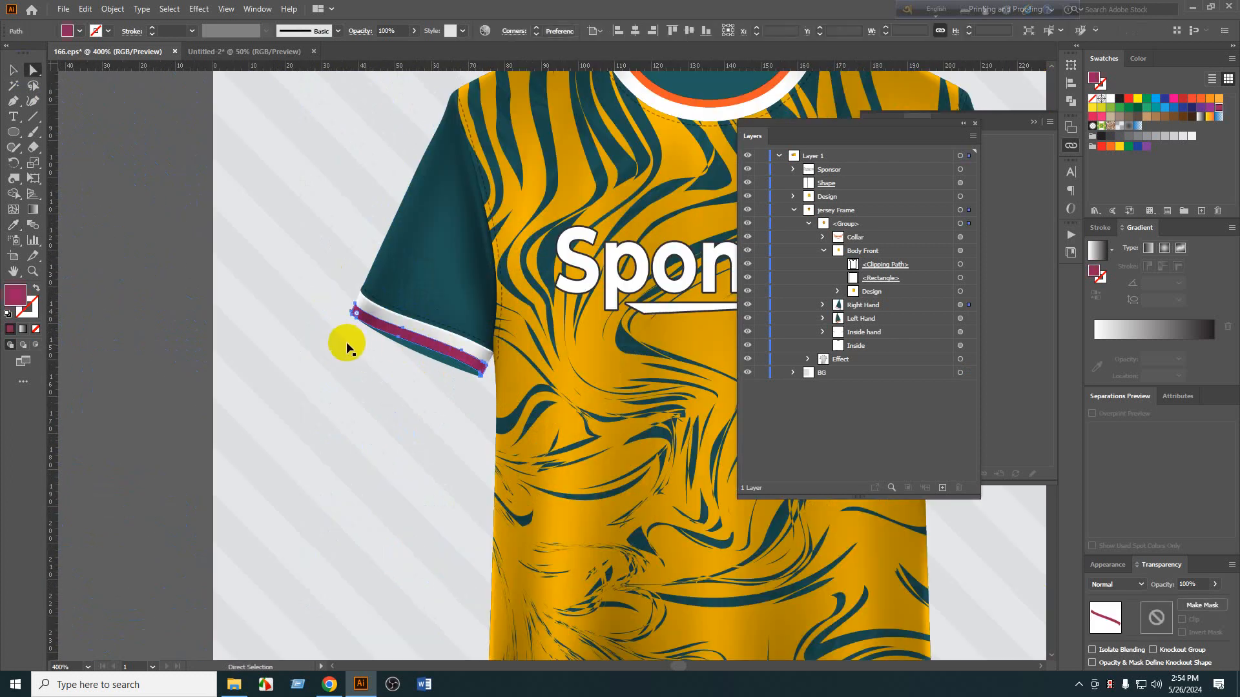
pyautogui.scroll(-3, 346, 340)
pyautogui.keyDown('shift'); pyautogui.click(594, 349); pyautogui.keyUp('shift')
pyautogui.scroll(2, 475, 271)
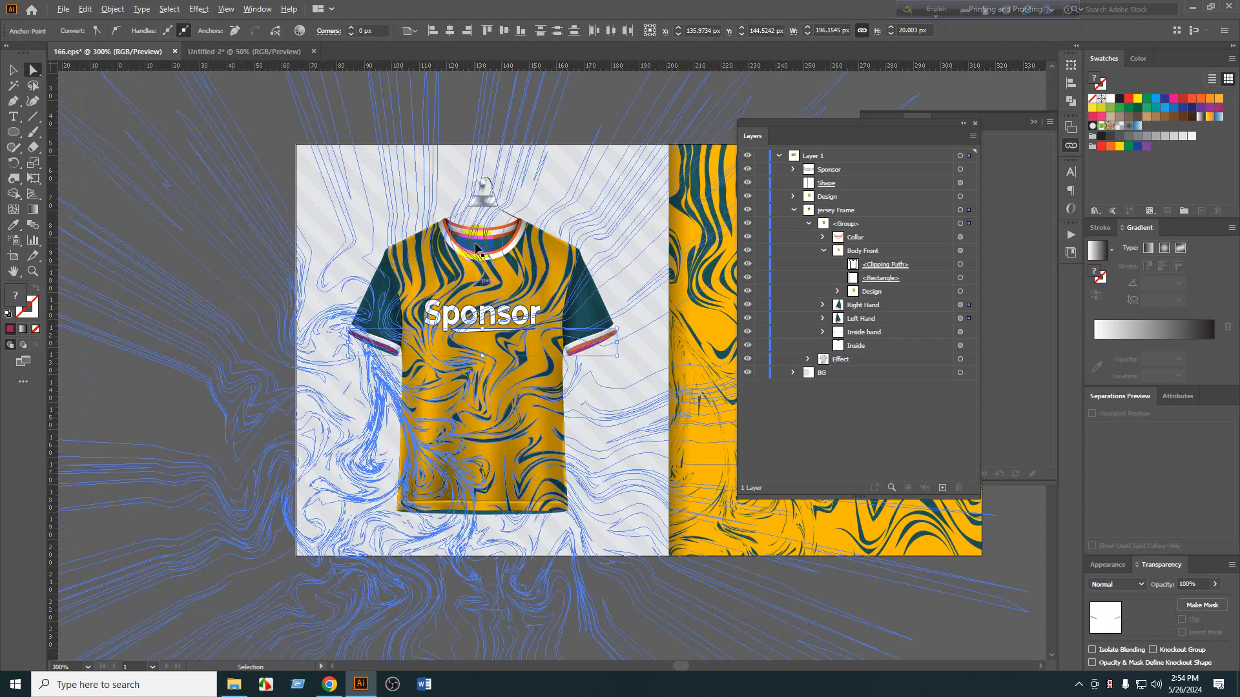
pyautogui.keyDown('shift'); pyautogui.click(483, 215); pyautogui.keyUp('shift')
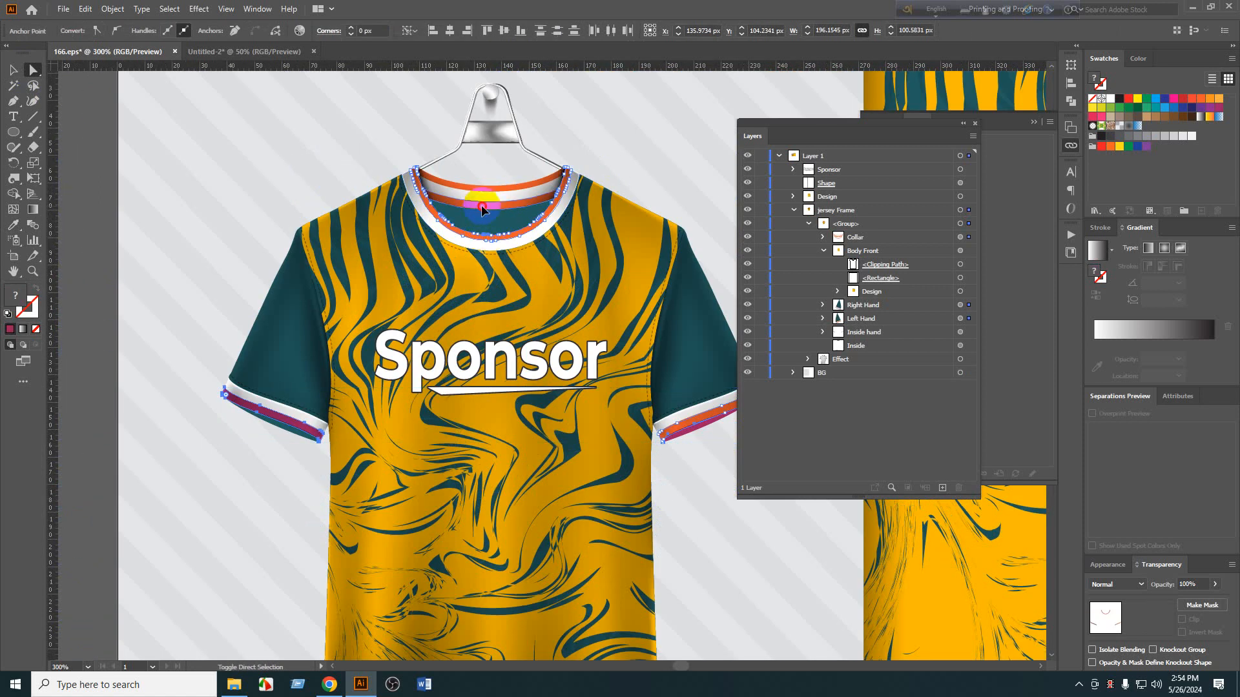
pyautogui.keyDown('shift'); pyautogui.click(489, 188); pyautogui.keyUp('shift')
pyautogui.press('i')
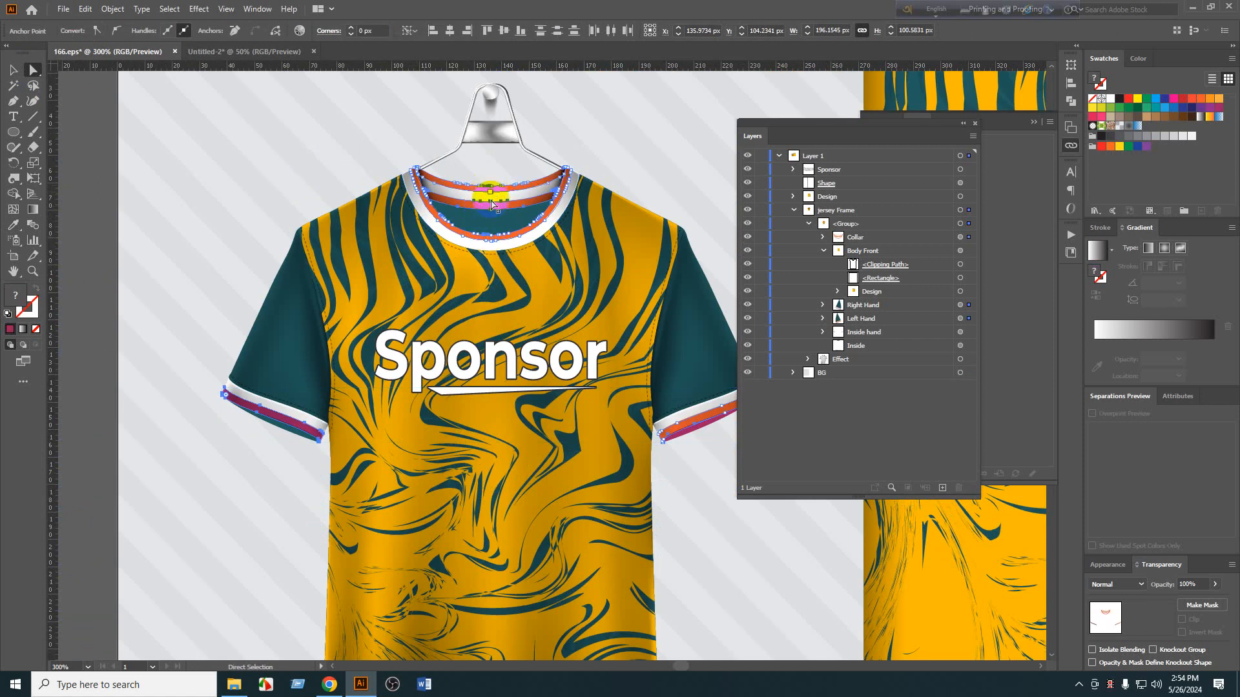
pyautogui.click(634, 234)
pyautogui.press('v')
pyautogui.scroll(-1, 633, 234)
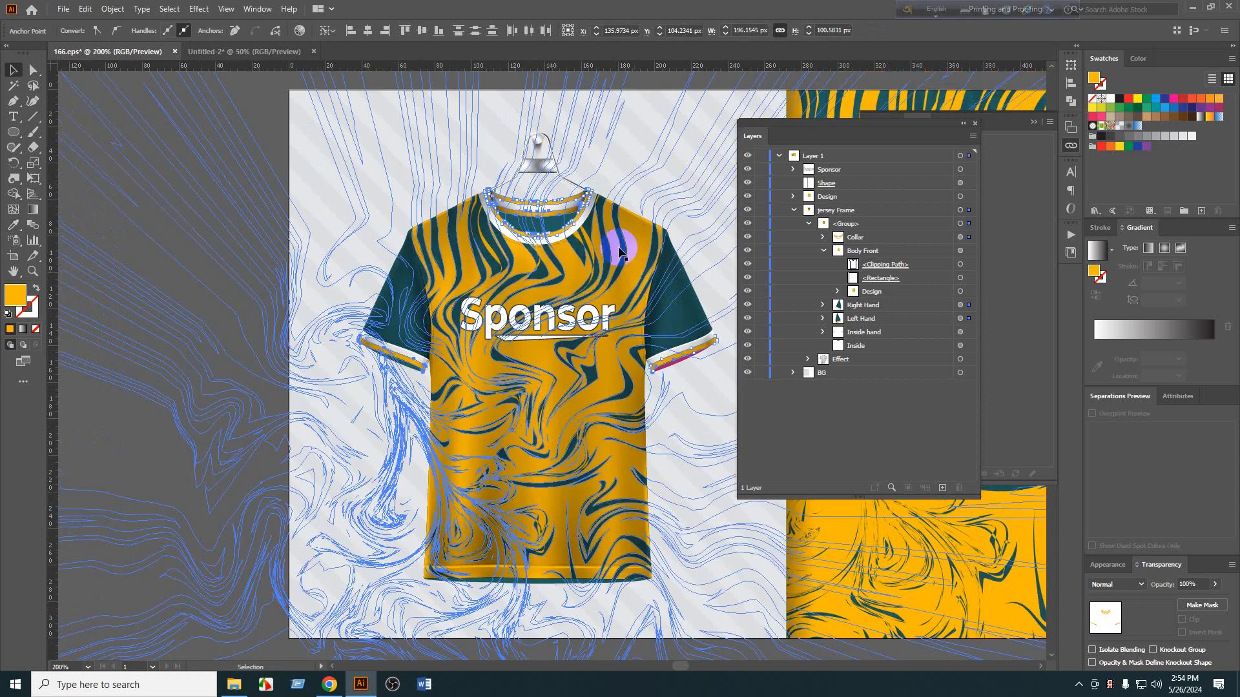
# Recolor the purple inside of the right-hand cuff dark teal to match the inside of the other sleeve's cuff.
pyautogui.click(116, 226)
pyautogui.scroll(4, 511, 330)
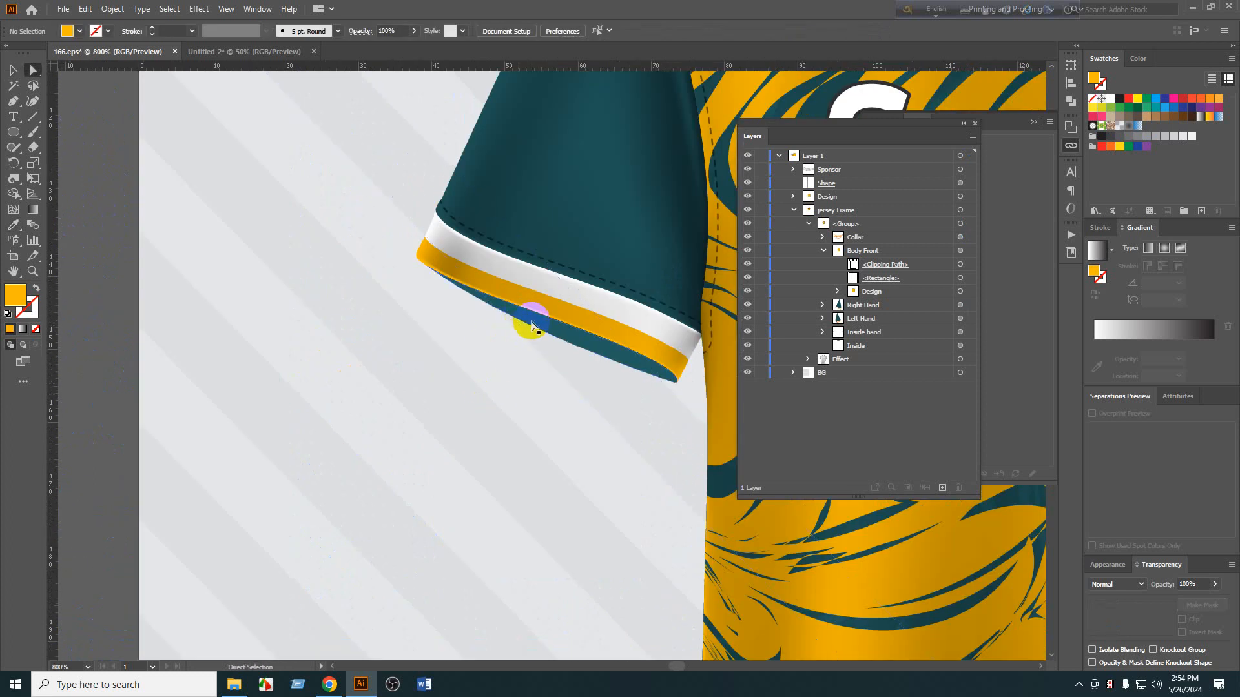
pyautogui.press('a')
pyautogui.click(517, 326)
pyautogui.scroll(-6, 409, 327)
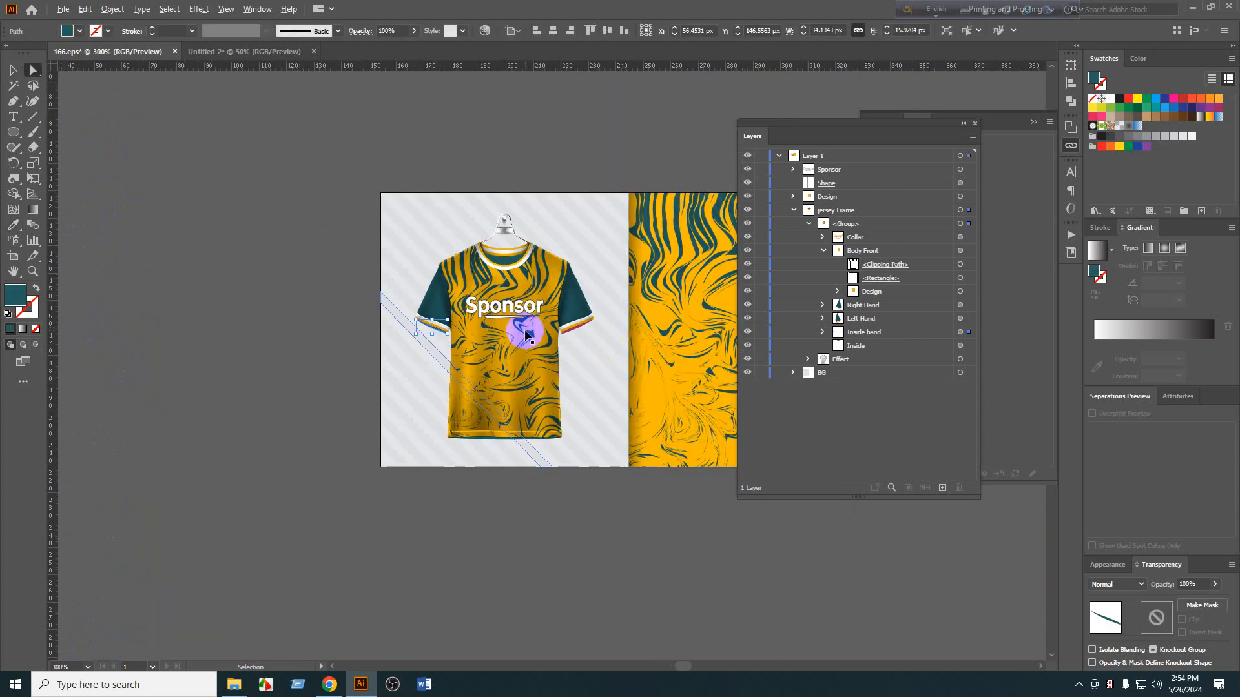
pyautogui.scroll(3, 541, 355)
pyautogui.click(574, 329)
pyautogui.press('v')
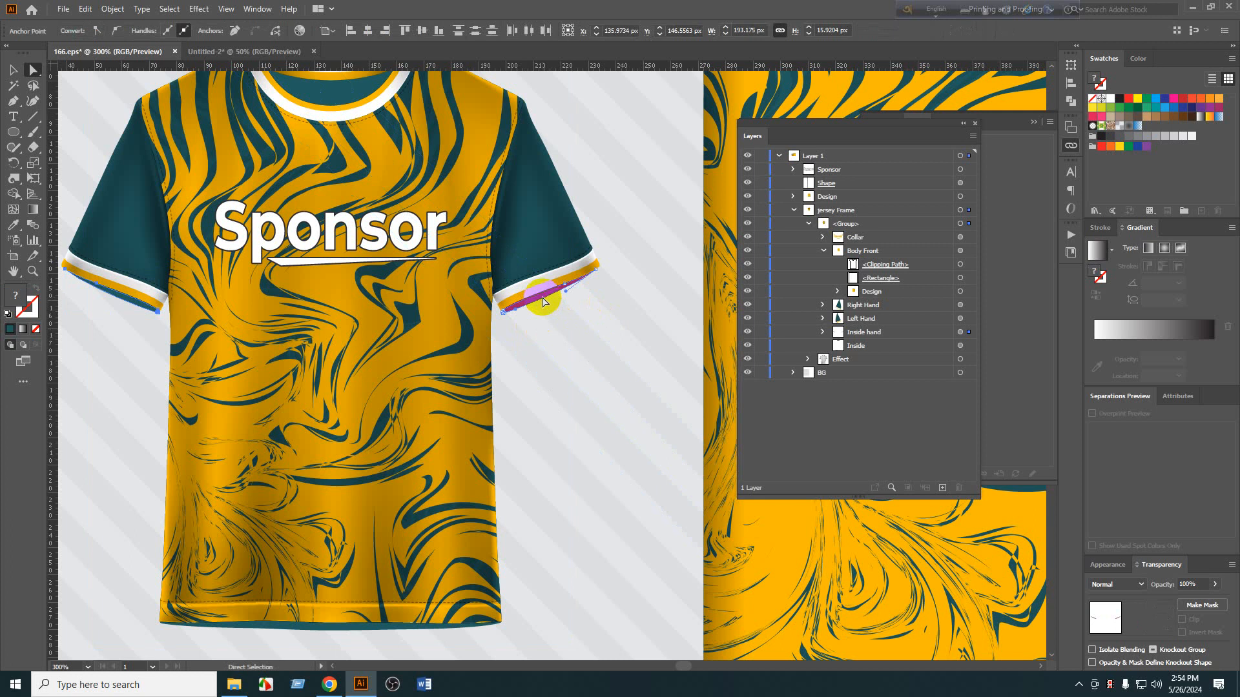
pyautogui.click(552, 229)
pyautogui.scroll(-2, 552, 332)
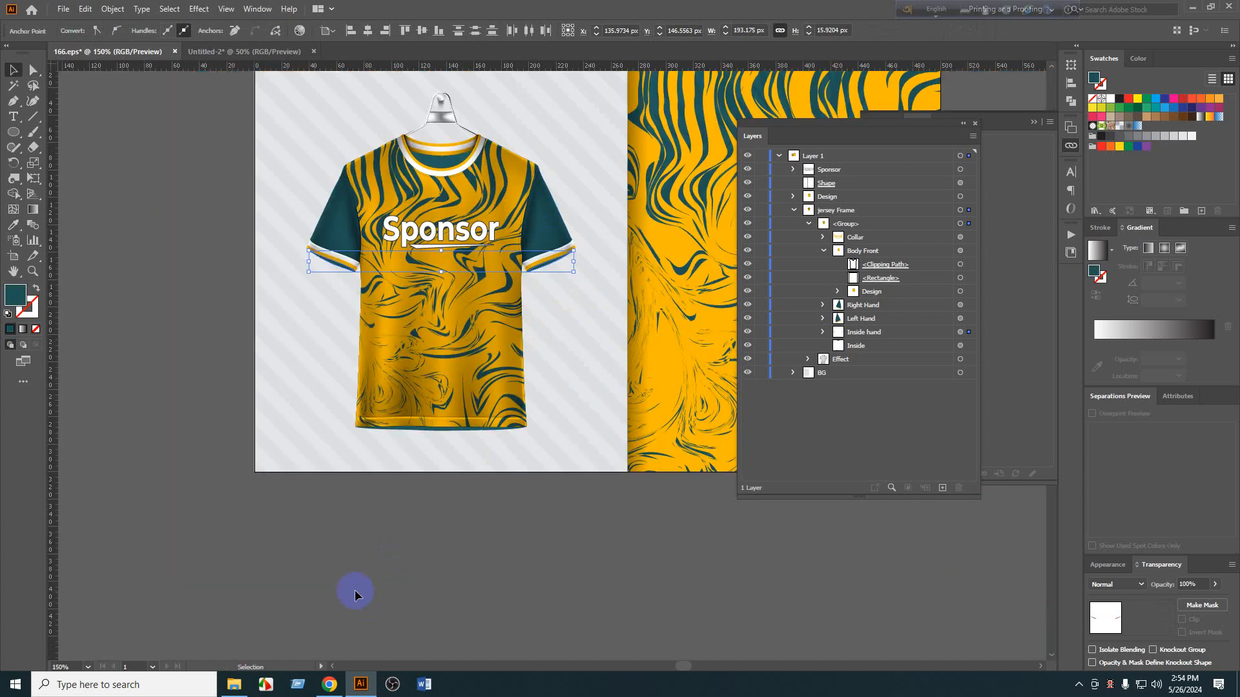
pyautogui.click(355, 590)
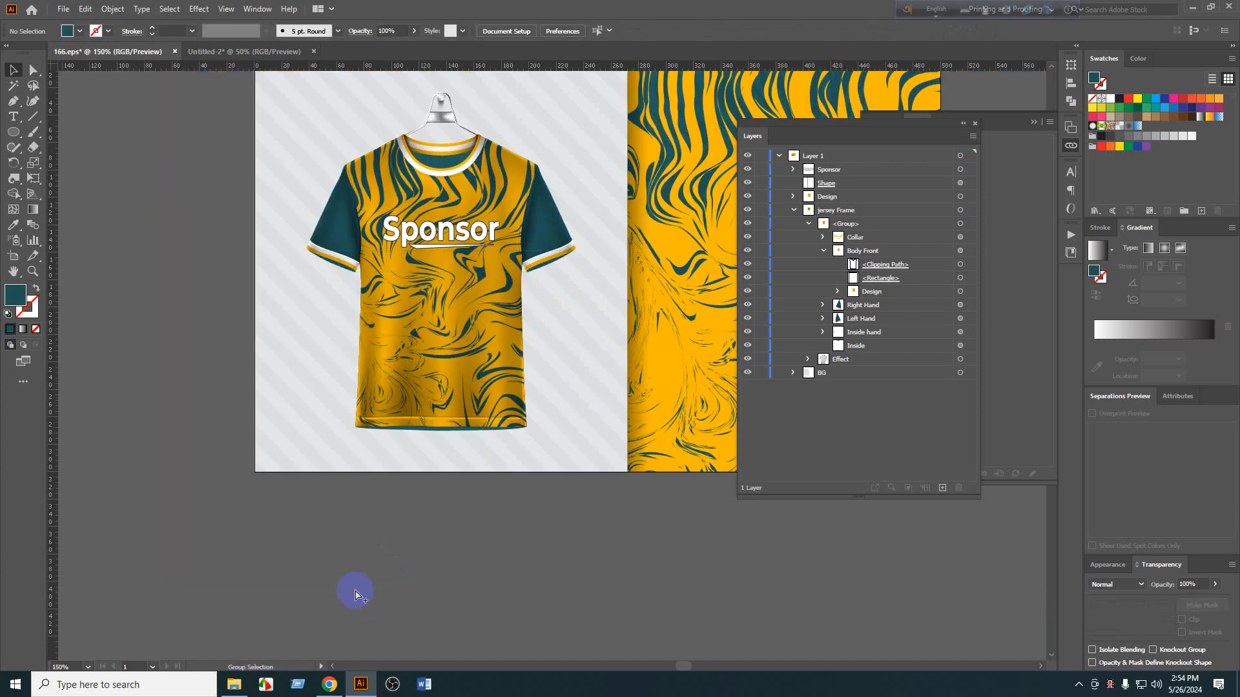
# Recolor the diagonal stripes of the BG group with the orange-yellow sampled from the jersey pattern.
pyautogui.doubleClick(600, 289)
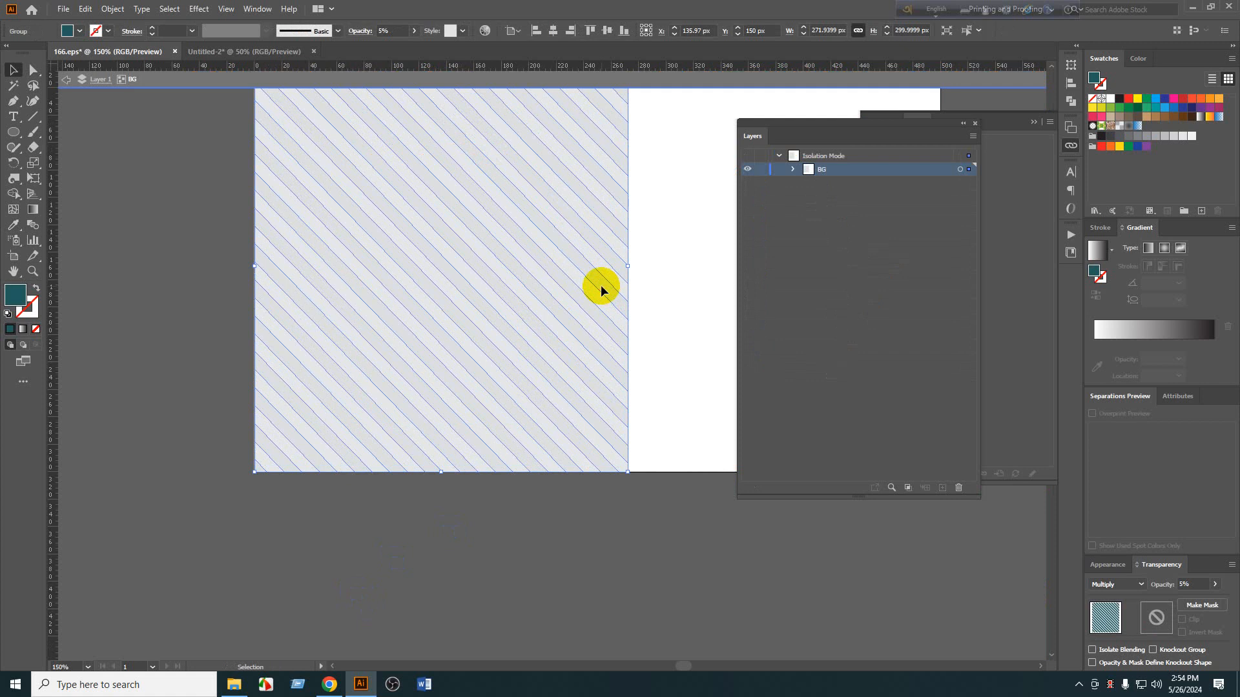
pyautogui.doubleClick(711, 93)
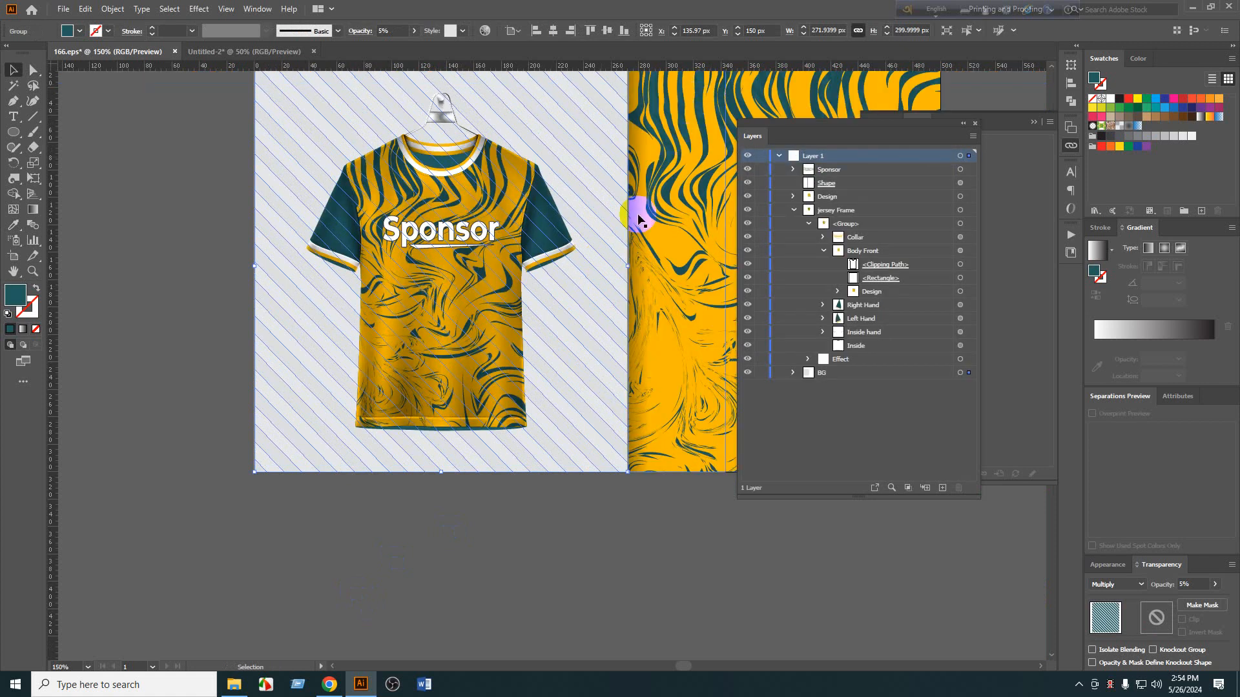
pyautogui.press('i')
pyautogui.click(517, 174)
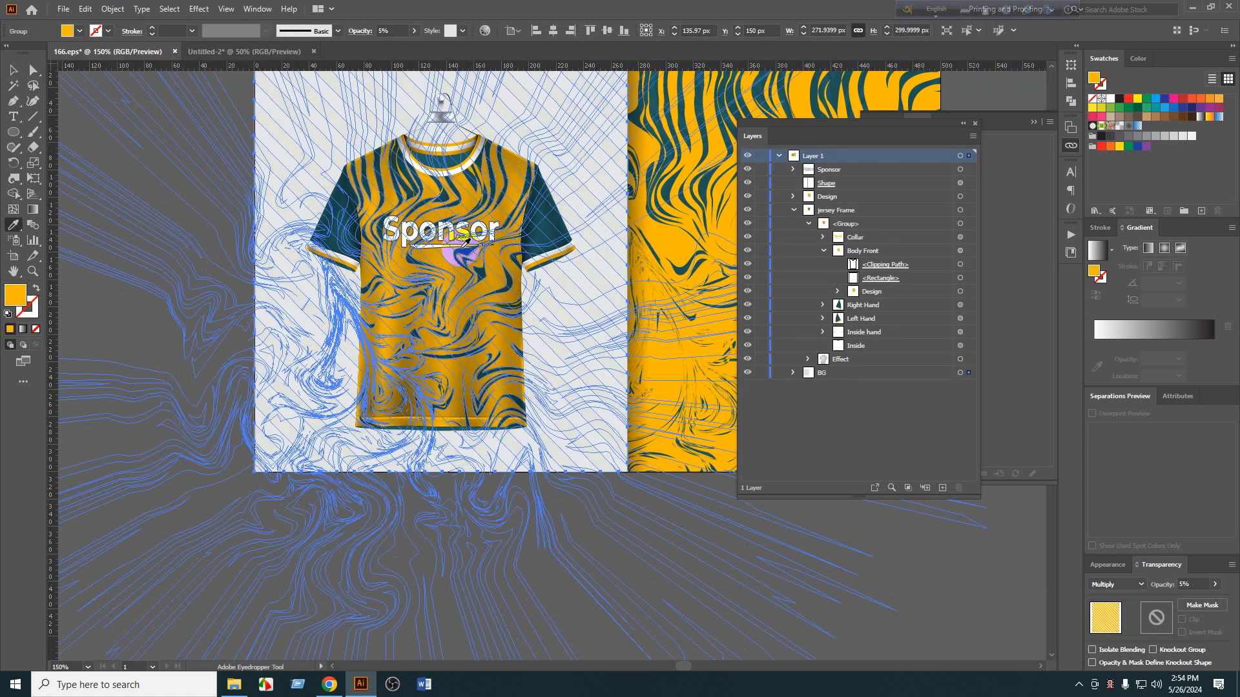
pyautogui.hotkey('ctrl', 'z')
pyautogui.press('v')
pyautogui.click(486, 625)
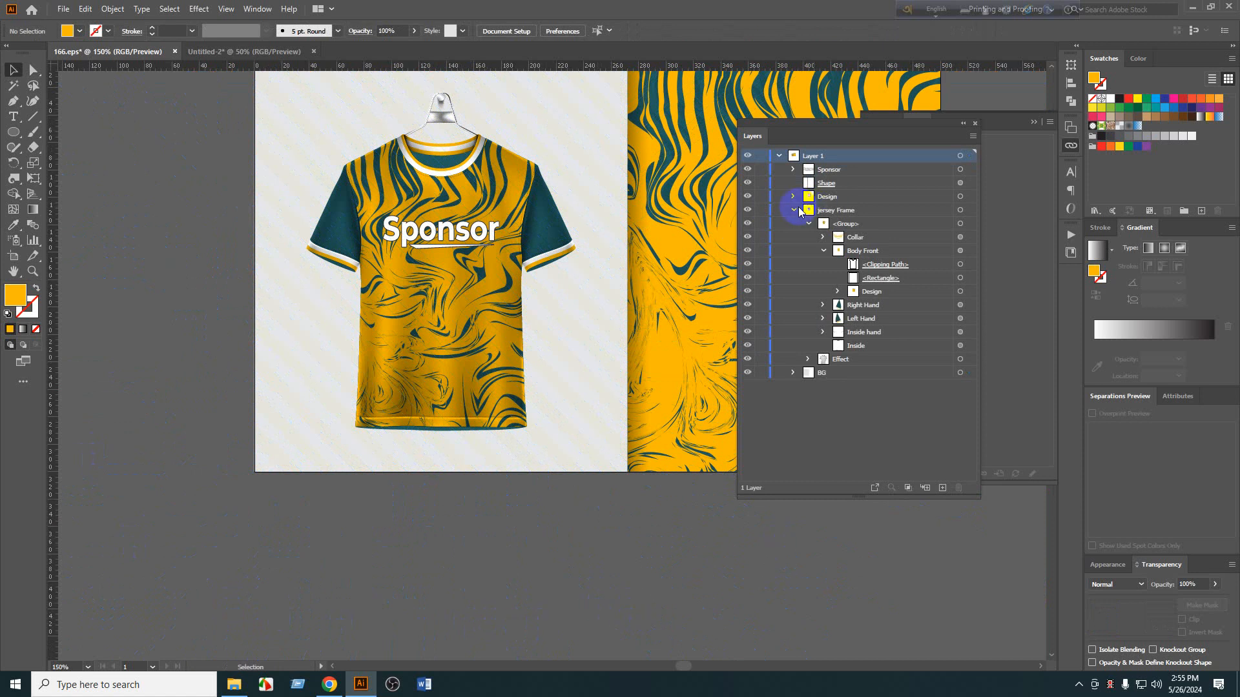
# Collapse the Jersey Frame contents and preview the finished jersey mockup full screen.
pyautogui.click(793, 210)
pyautogui.hotkey('ctrl', '-')
pyautogui.hotkey('ctrl', '-')
pyautogui.hscroll(1, 293, 468)
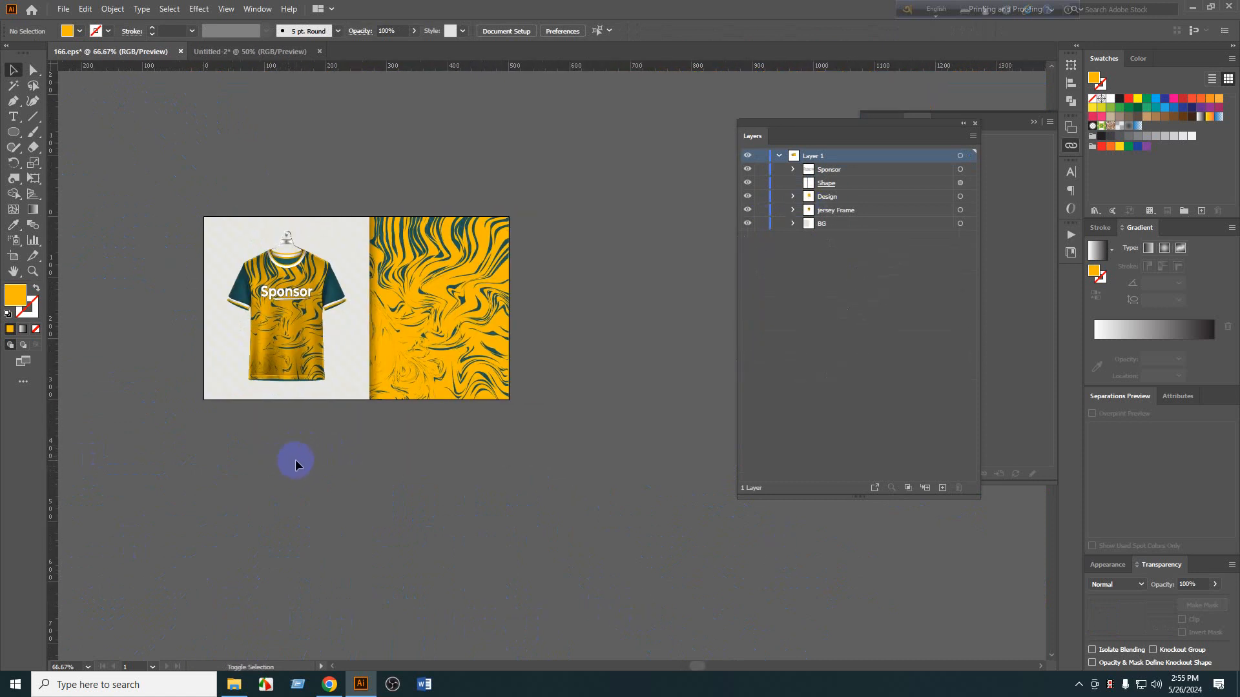
pyautogui.hotkey('shift', 'f')
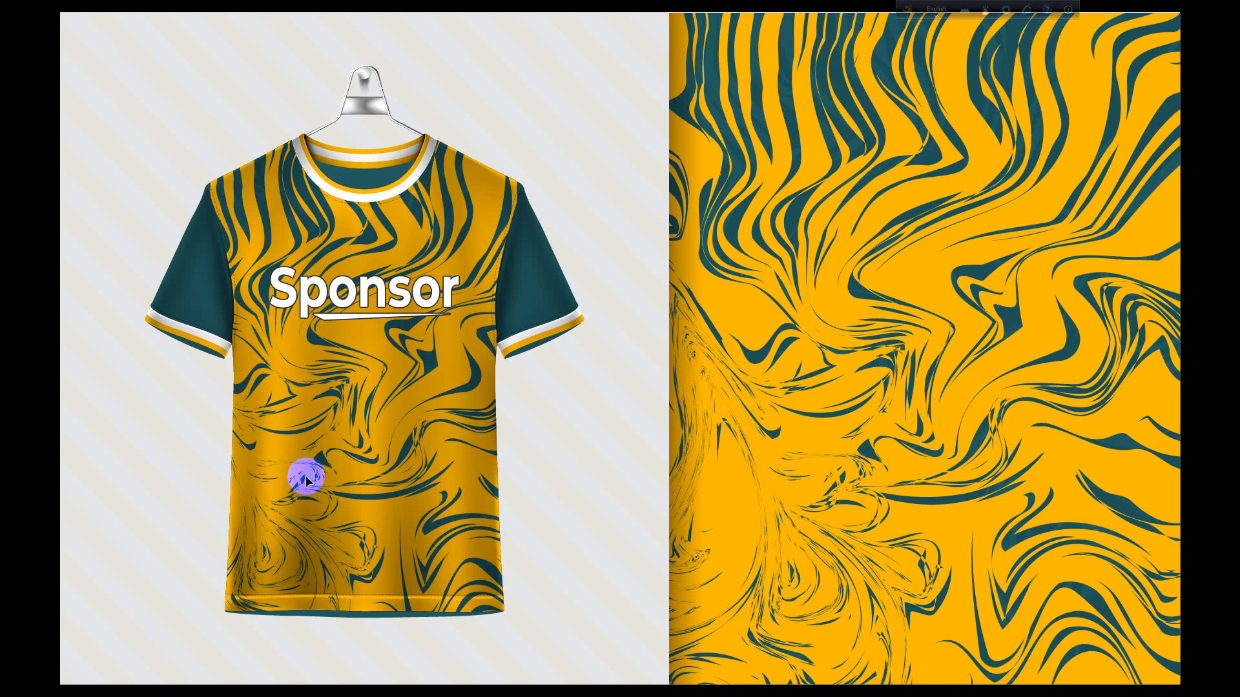
pyautogui.press('Escape')
# Examine the upper edge of the Design pattern panel up close, then check the whole mockup in full-screen preview again.
pyautogui.scroll(5, 327, 260)
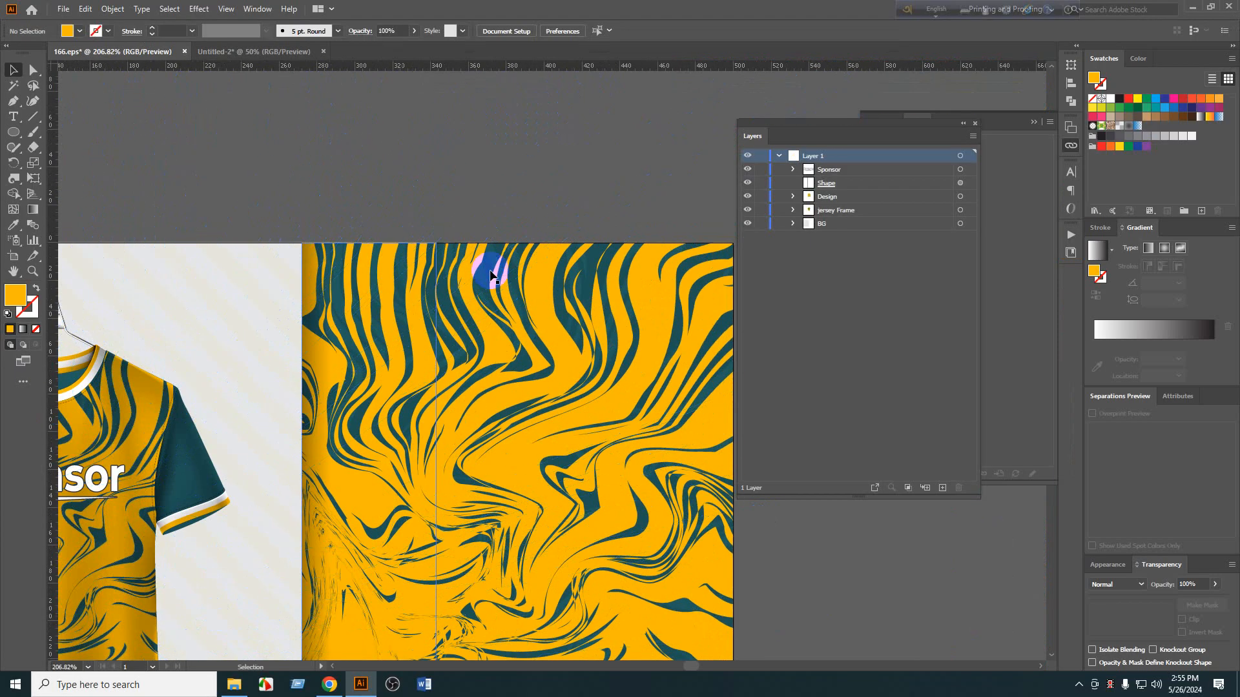
pyautogui.scroll(5, 590, 169)
pyautogui.click(540, 465)
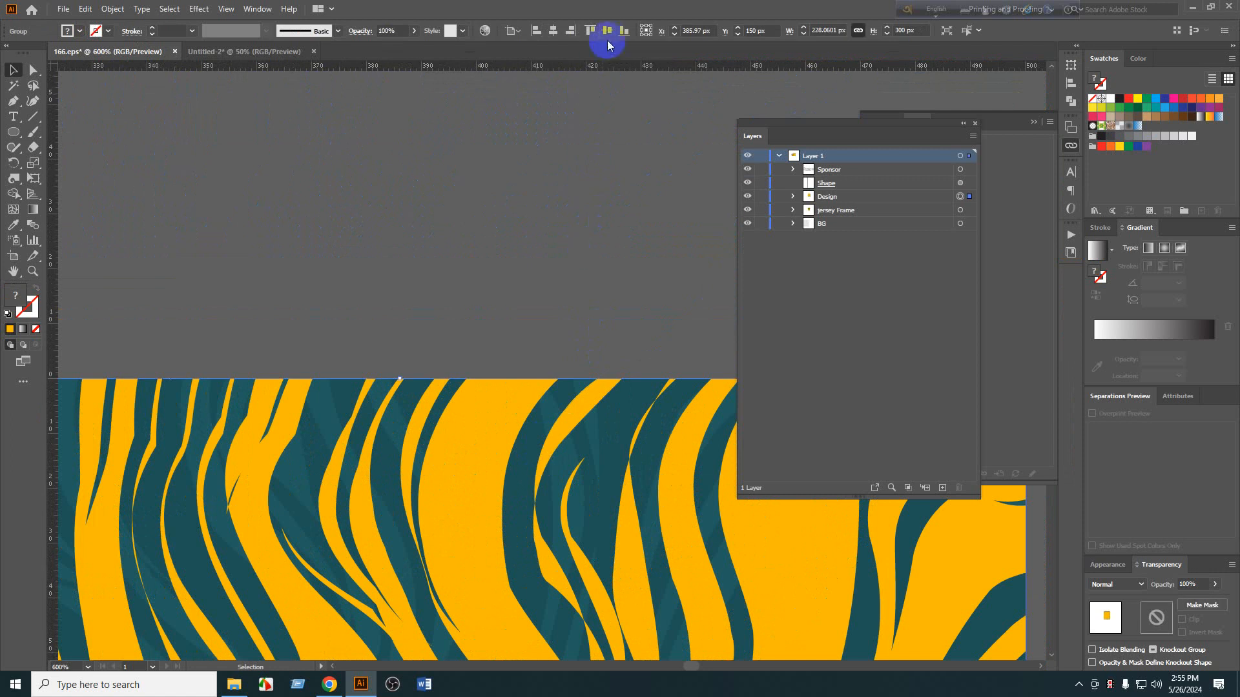
pyautogui.click(602, 170)
pyautogui.hotkey('ctrl', '1')
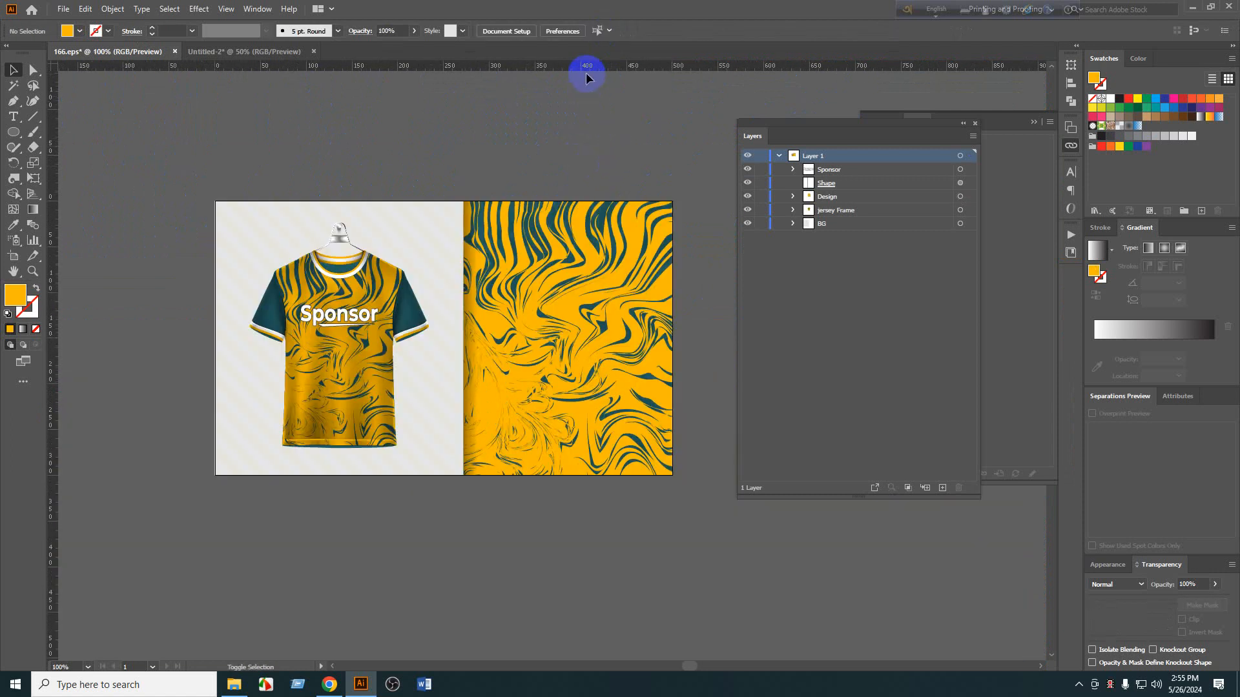
pyautogui.hotkey('shift', 'f')
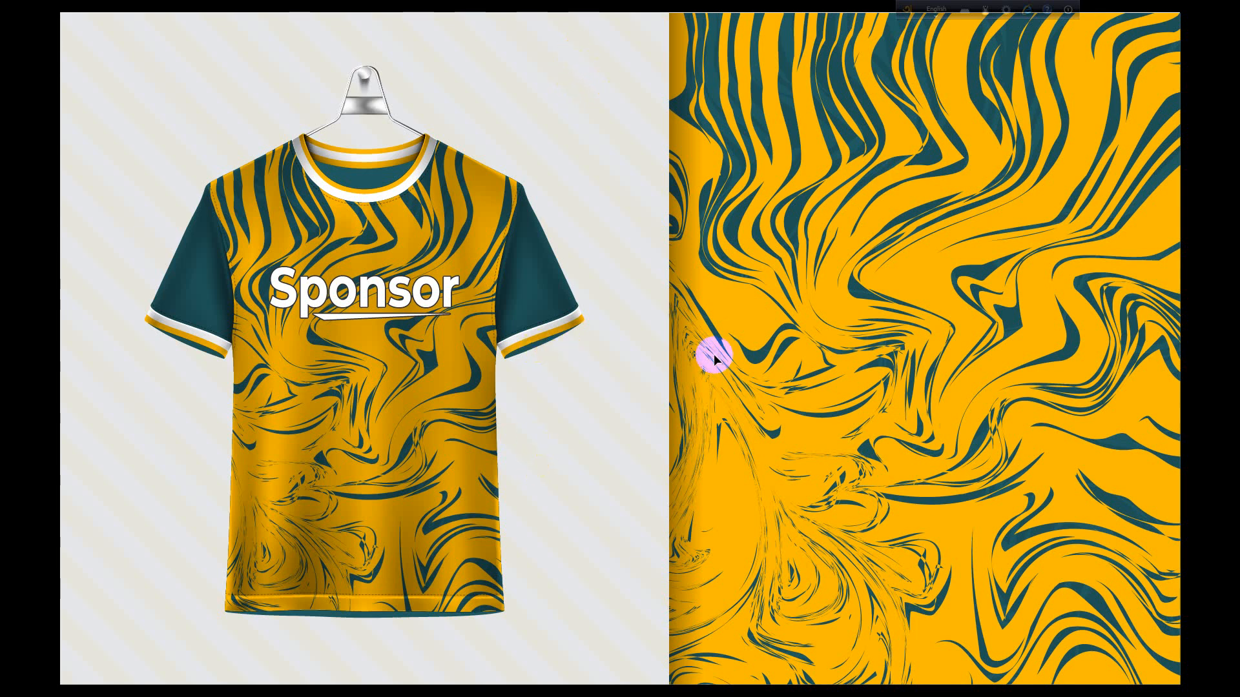
pyautogui.press('Escape')
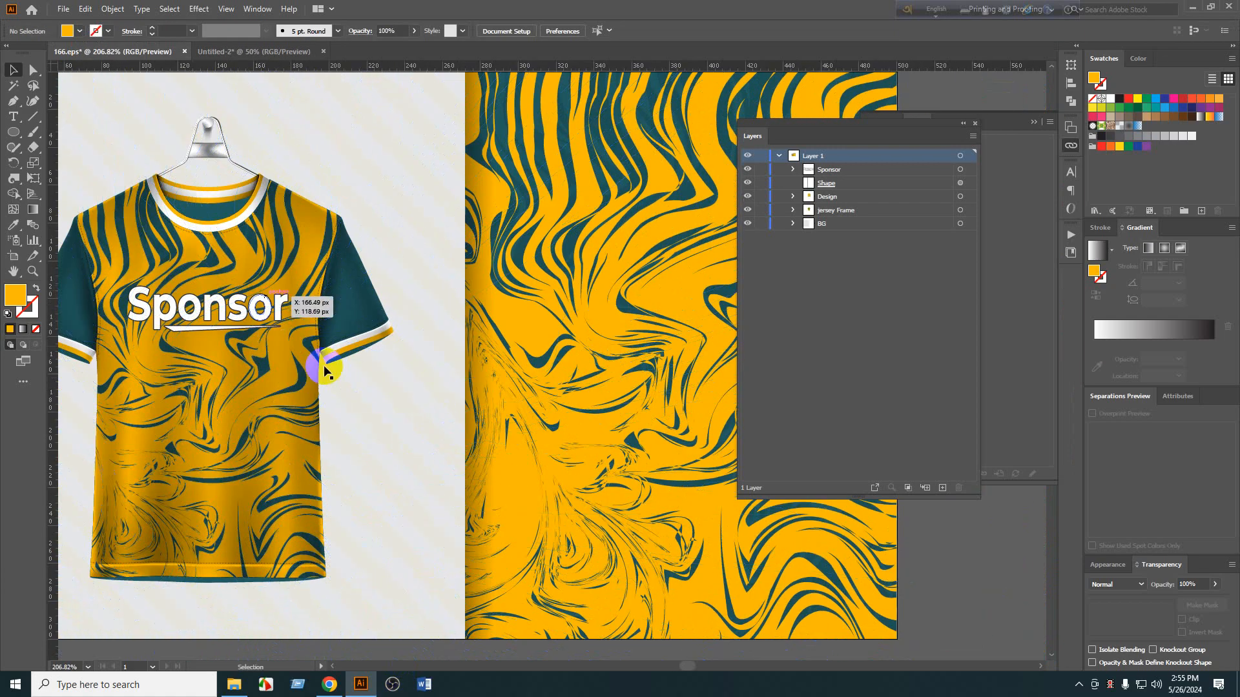
pyautogui.hotkey('ctrl', '1')
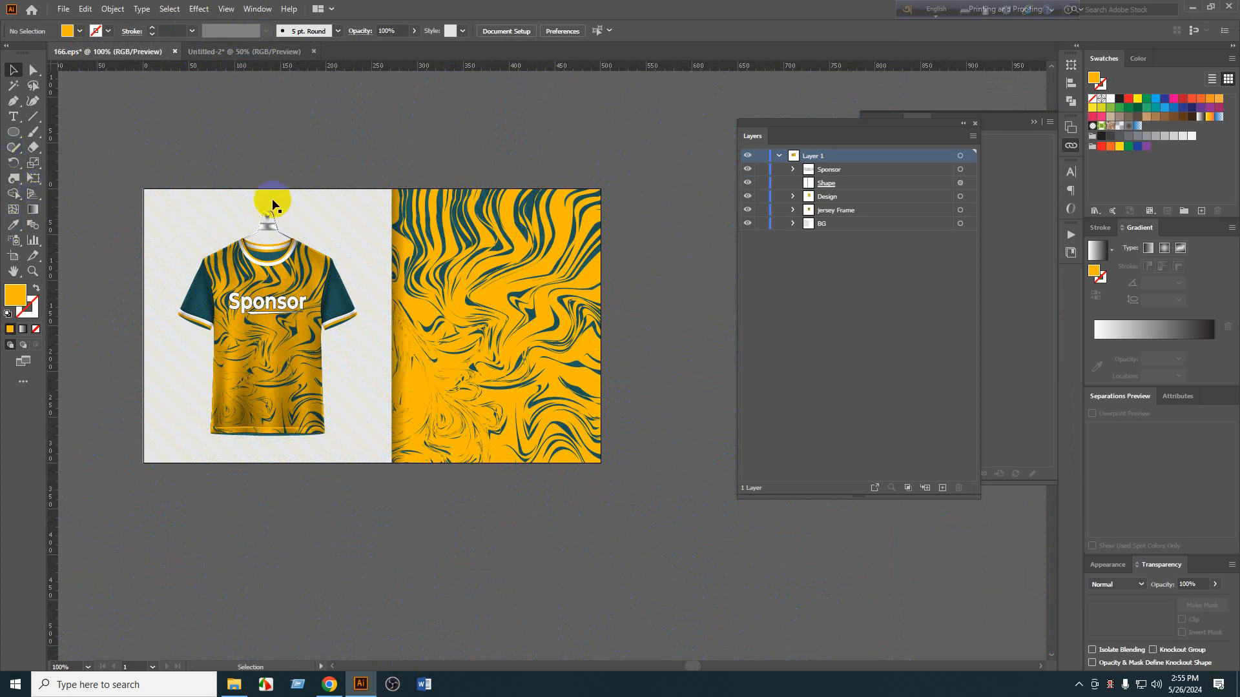
# In Untitled-2, ungroup the twirled pattern and delete its orange-yellow clip group, keeping the plain teal rectangle.
pyautogui.click(291, 54)
pyautogui.click(431, 406)
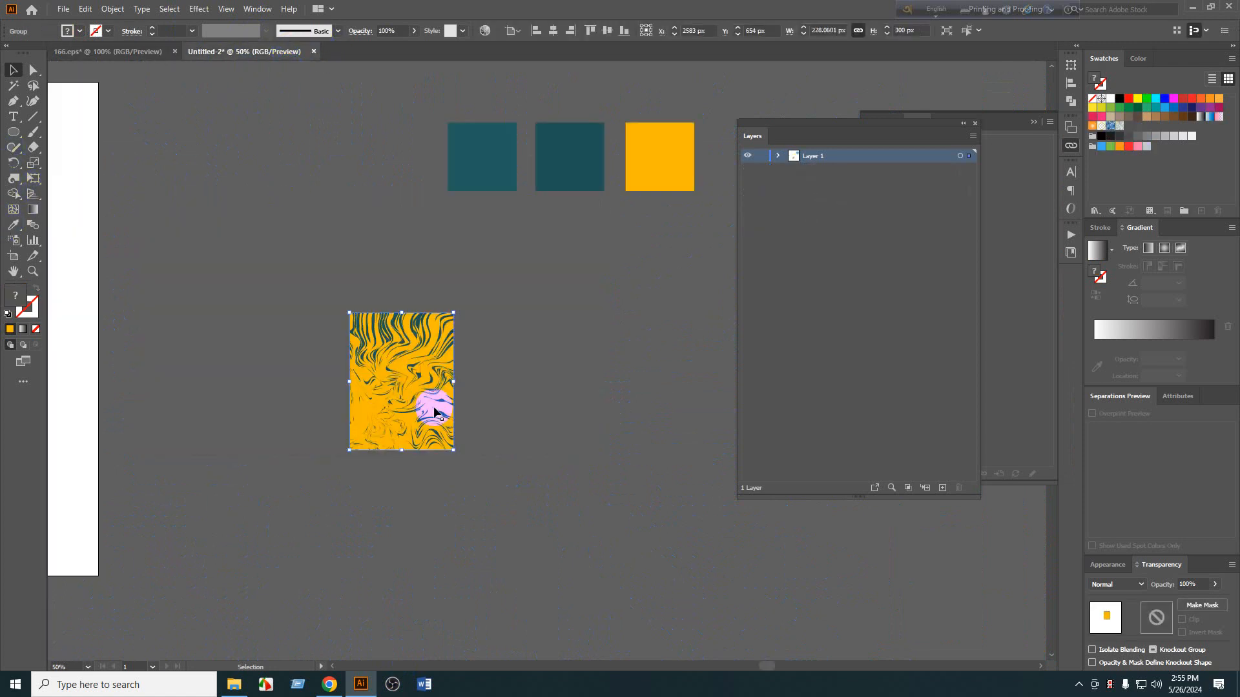
pyautogui.click(434, 274)
pyautogui.rightClick(424, 316)
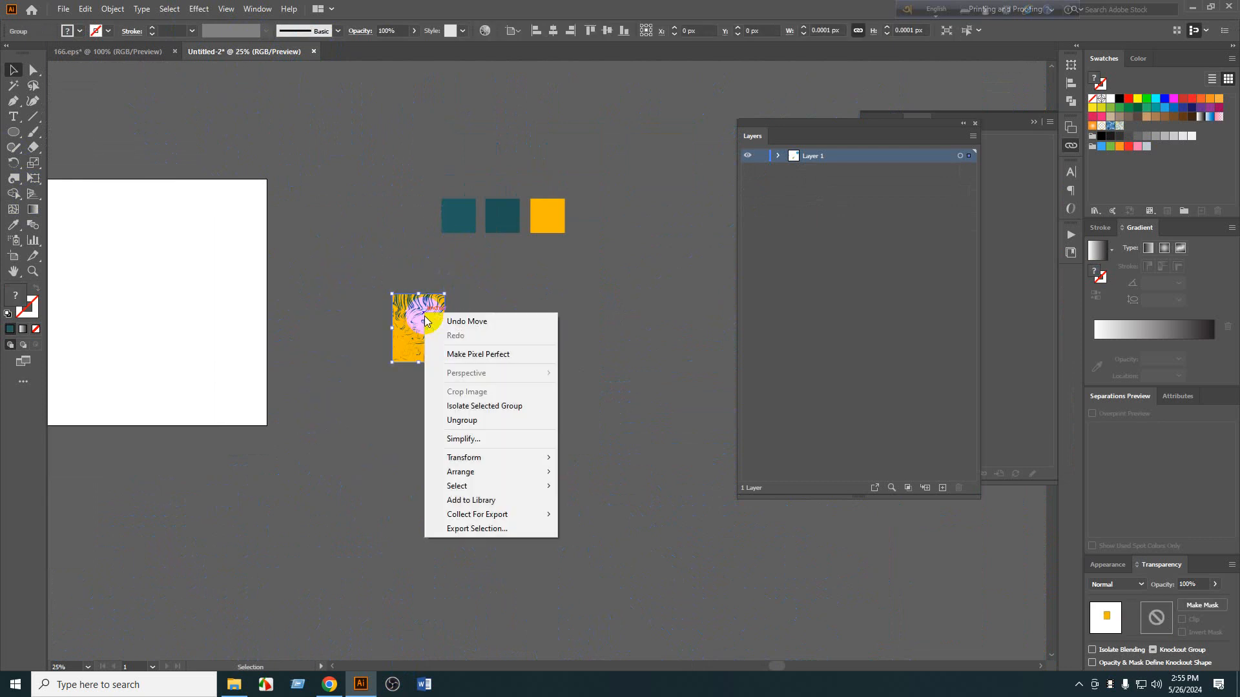
pyautogui.click(478, 423)
pyautogui.click(498, 406)
pyautogui.moveTo(427, 310); pyautogui.dragTo(431, 297)
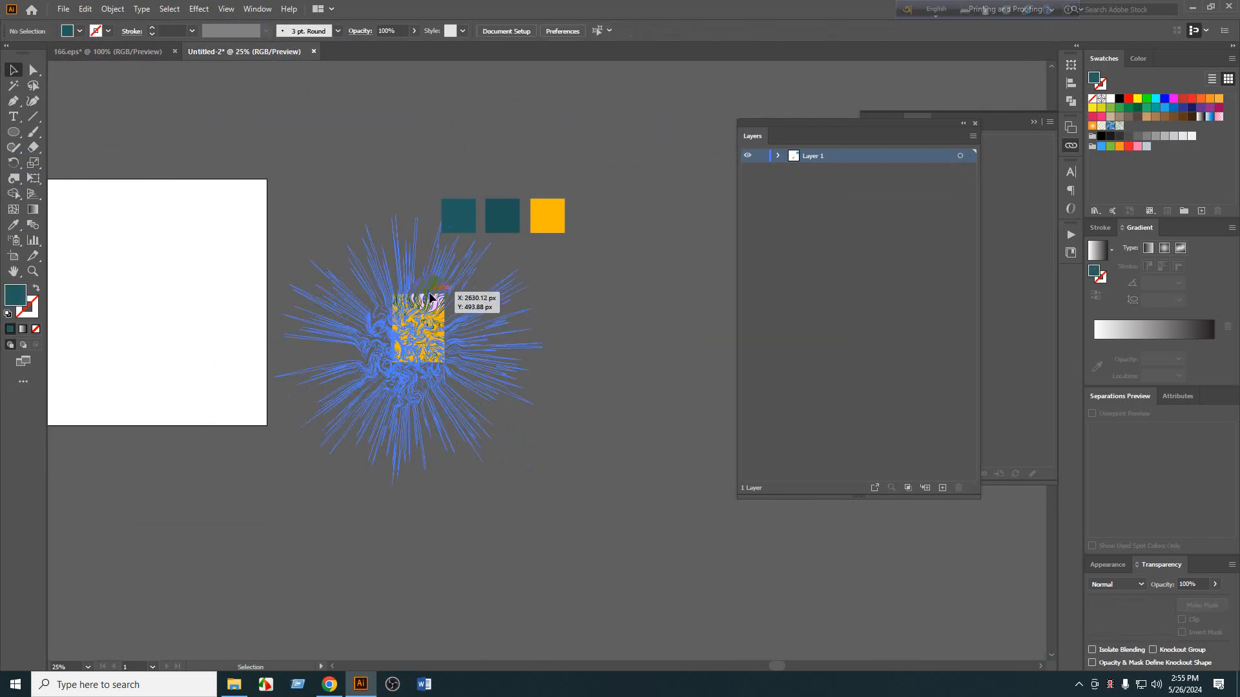
pyautogui.click(434, 299)
pyautogui.moveTo(423, 359); pyautogui.dragTo(239, 539)
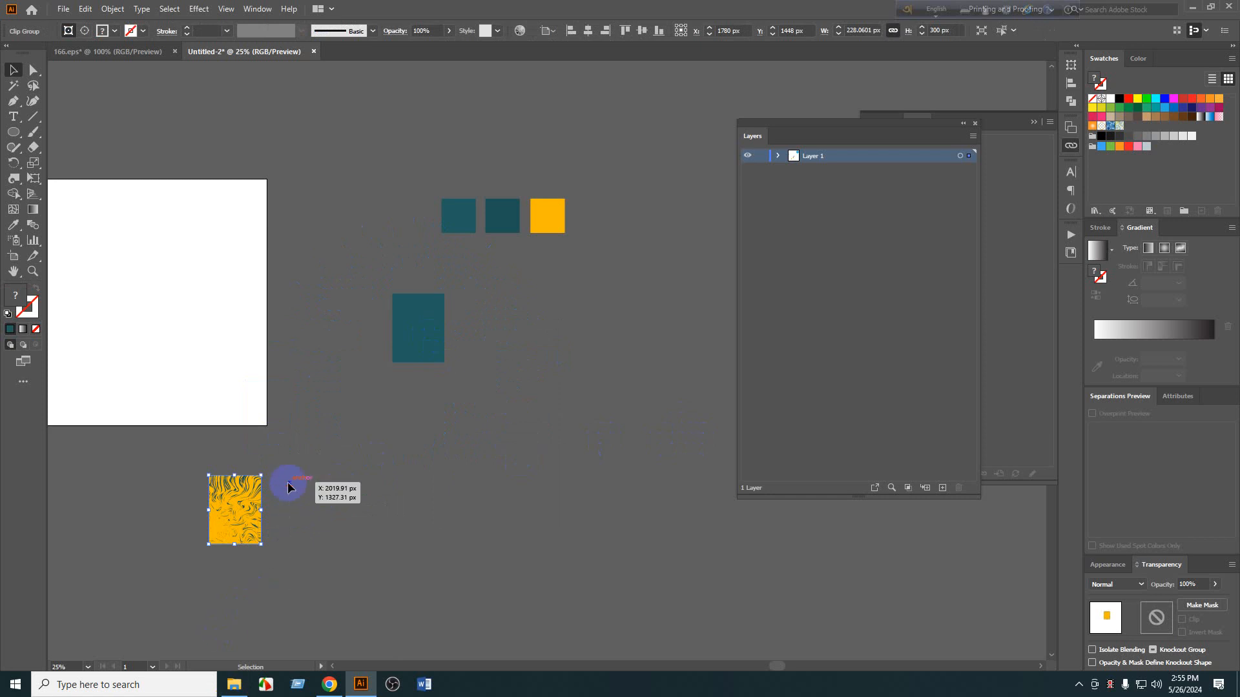
pyautogui.press('Delete')
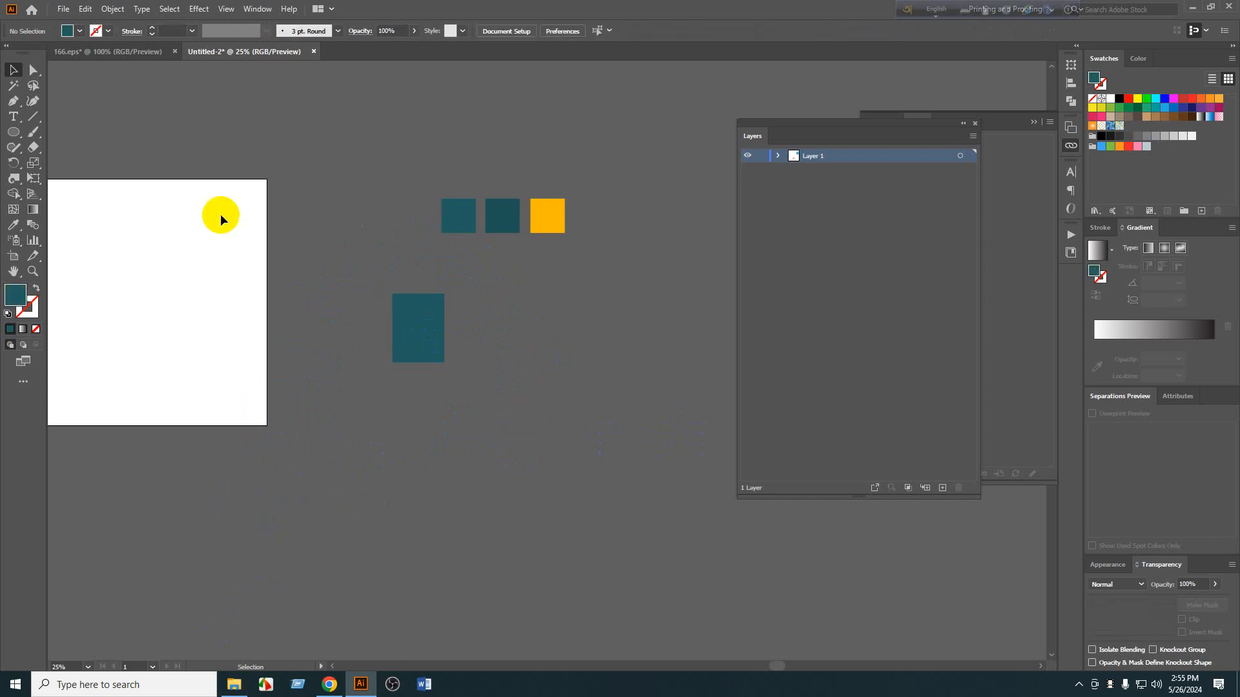
# In 166.eps, duplicate the entire jersey mockup artwork into the empty space above the artboard.
pyautogui.click(133, 51)
pyautogui.scroll(-1, 426, 393)
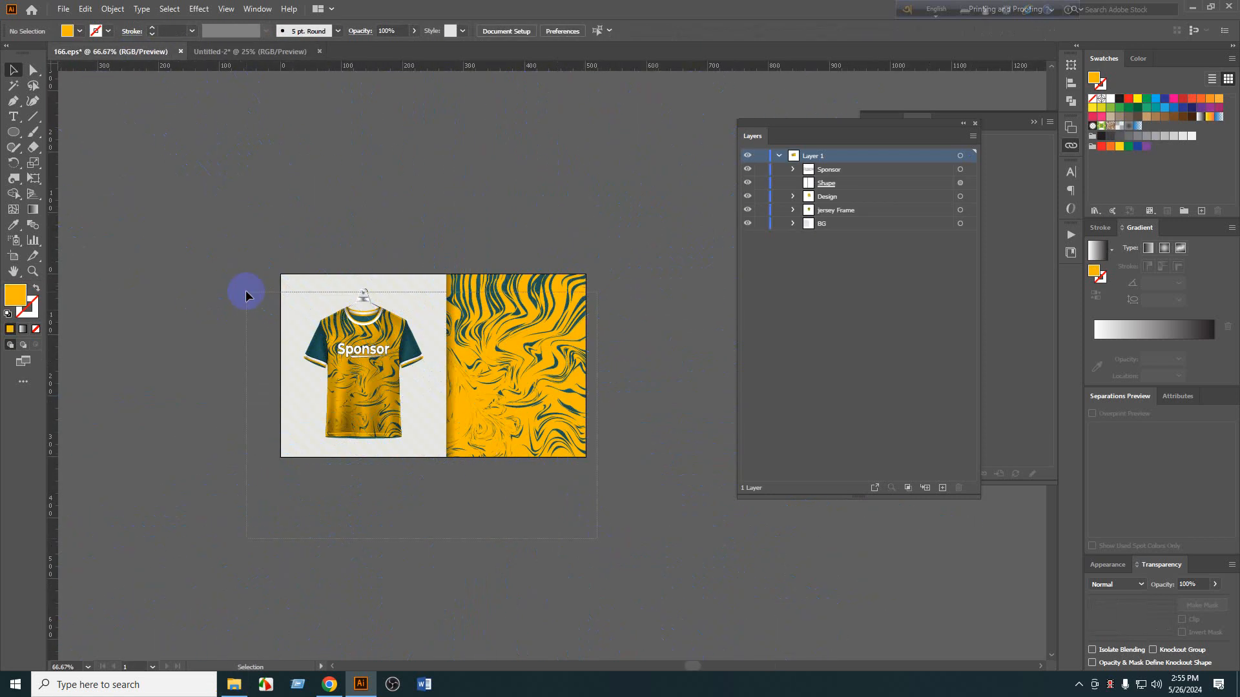
pyautogui.moveTo(249, 291); pyautogui.dragTo(420, 354)
pyautogui.scroll(-2, 421, 355)
pyautogui.moveTo(384, 547); pyautogui.dragTo(429, 316)
pyautogui.click(513, 407)
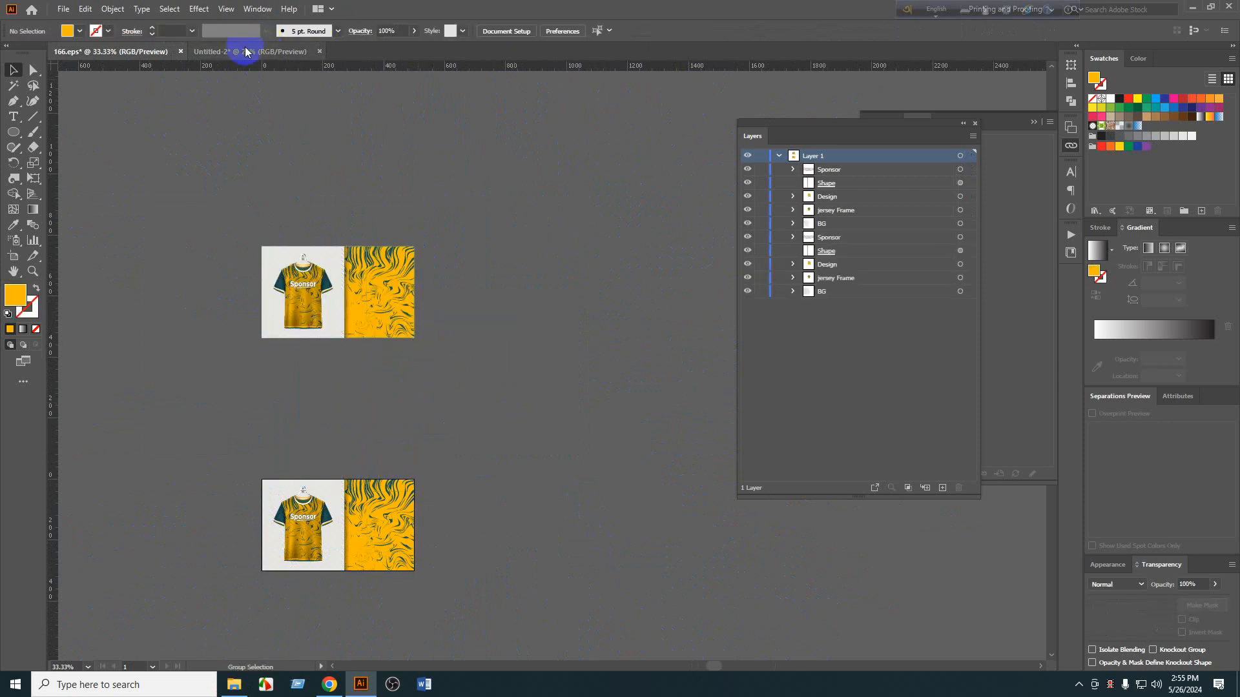
# In Untitled-2, draw a teal square about 228 px wide beside the teal rectangle.
pyautogui.click(310, 51)
pyautogui.scroll(3, 471, 388)
pyautogui.click(379, 231)
pyautogui.moveTo(379, 230); pyautogui.dragTo(381, 235)
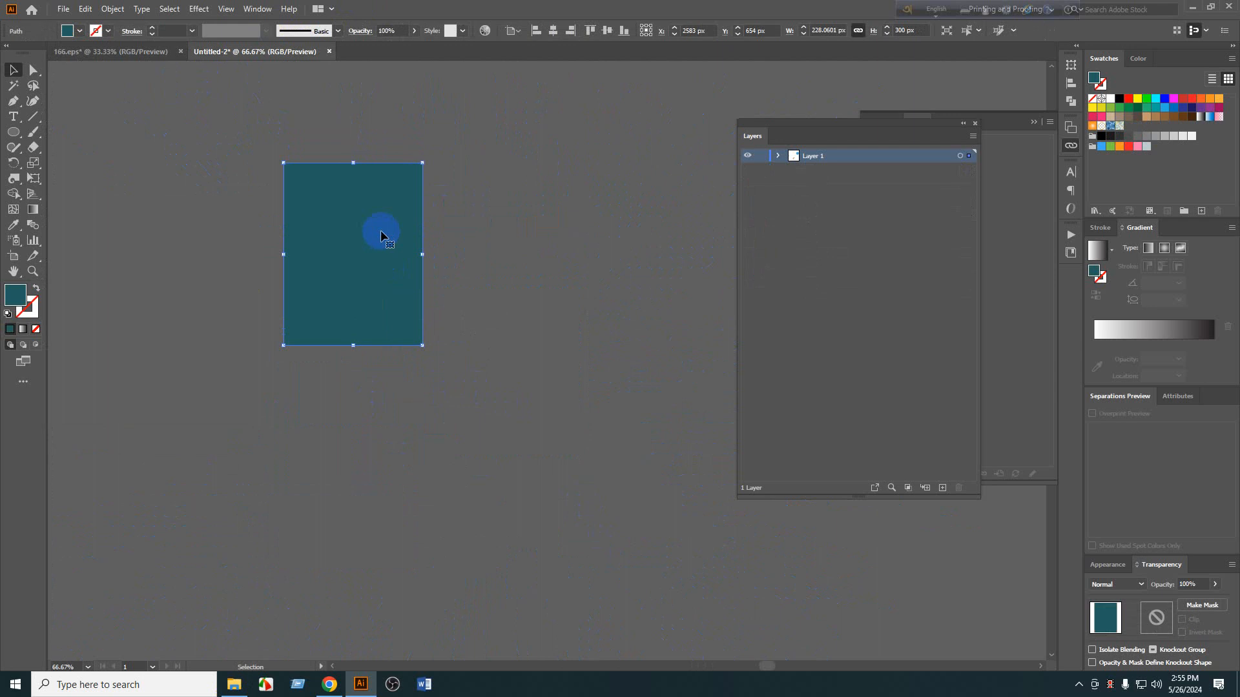
pyautogui.scroll(-3, 228, 231)
pyautogui.click(226, 234)
pyautogui.moveTo(215, 243); pyautogui.dragTo(188, 221)
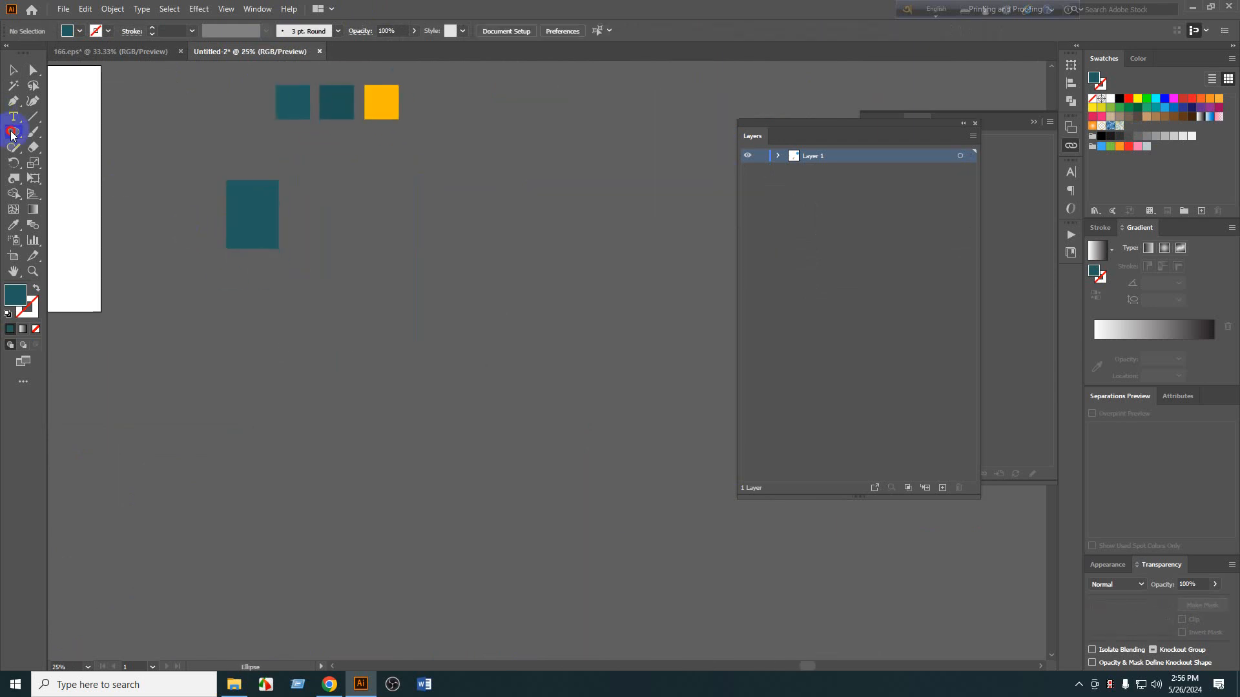
pyautogui.moveTo(12, 134); pyautogui.dragTo(88, 131)
pyautogui.scroll(1, 231, 184)
pyautogui.moveTo(352, 157); pyautogui.dragTo(406, 256)
pyautogui.press('v')
# Delete the teal, dark teal and orange-yellow swatch squares, and bring the dark green swatch to just above the new teal square.
pyautogui.moveTo(318, 128); pyautogui.dragTo(377, 311)
pyautogui.click(354, 237)
pyautogui.press('Delete')
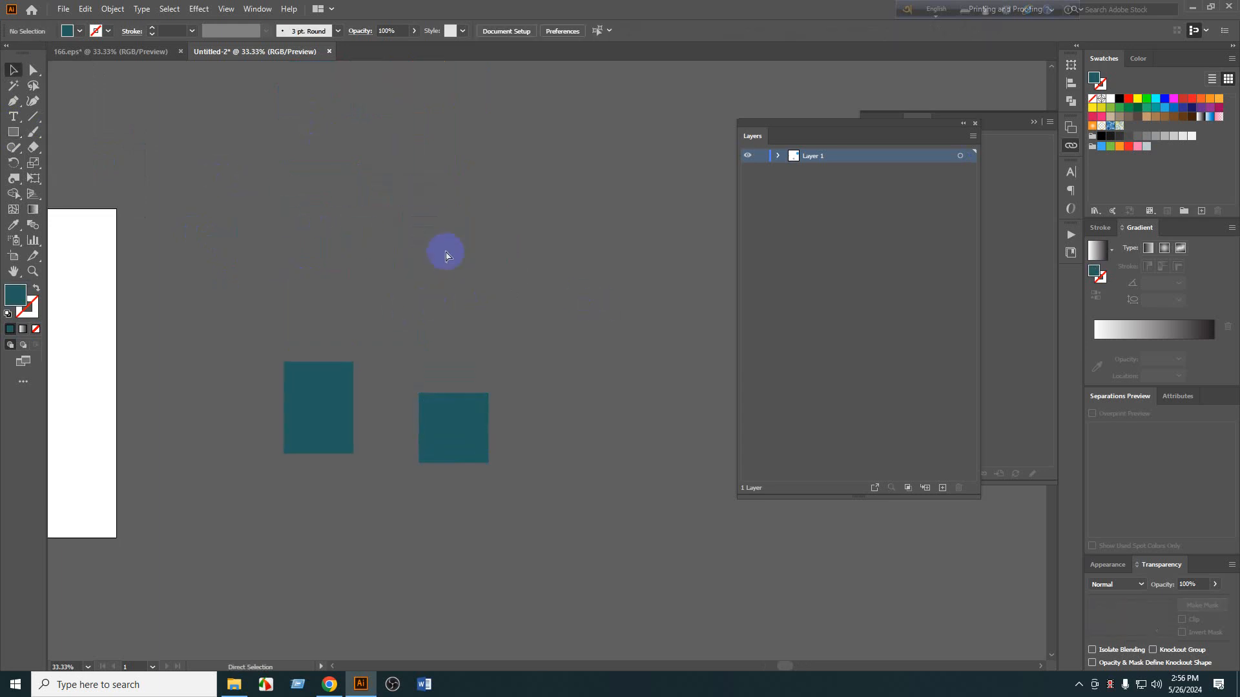
pyautogui.scroll(-2, 446, 255)
pyautogui.moveTo(105, 130); pyautogui.dragTo(455, 295)
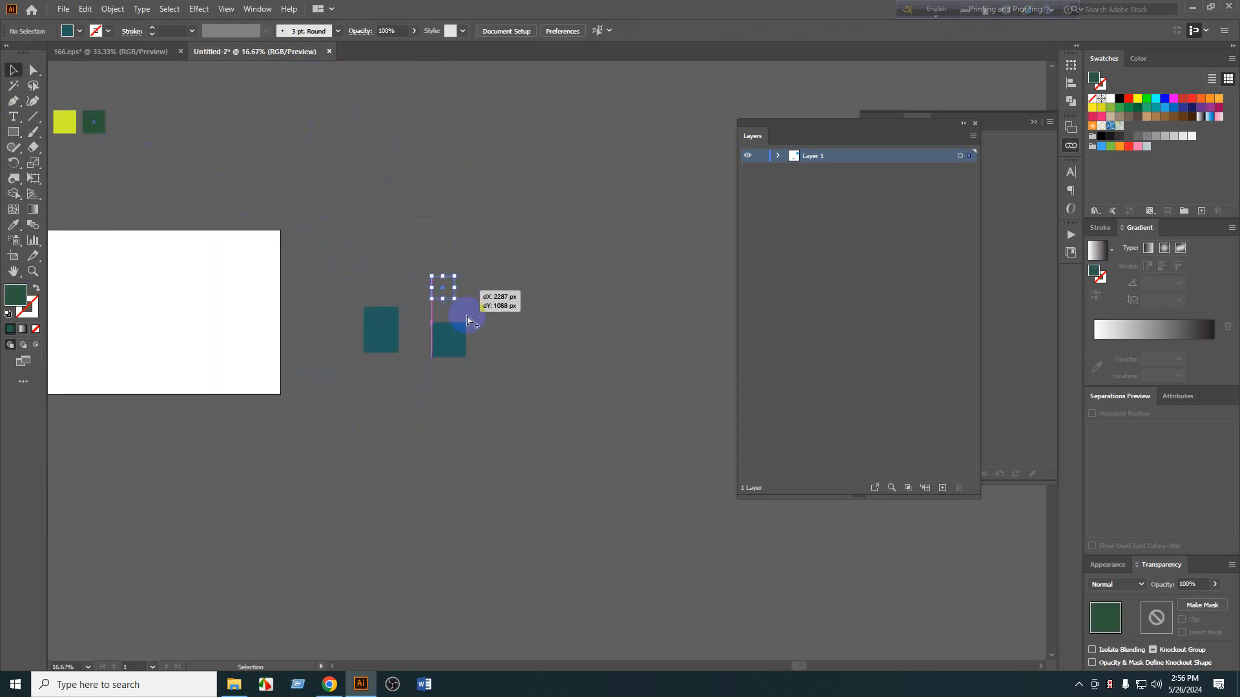
# Swap the teal square's fill and stroke to give it no fill and a 1 pt teal outline.
pyautogui.scroll(4, 462, 317)
pyautogui.click(445, 345)
pyautogui.scroll(2, 445, 345)
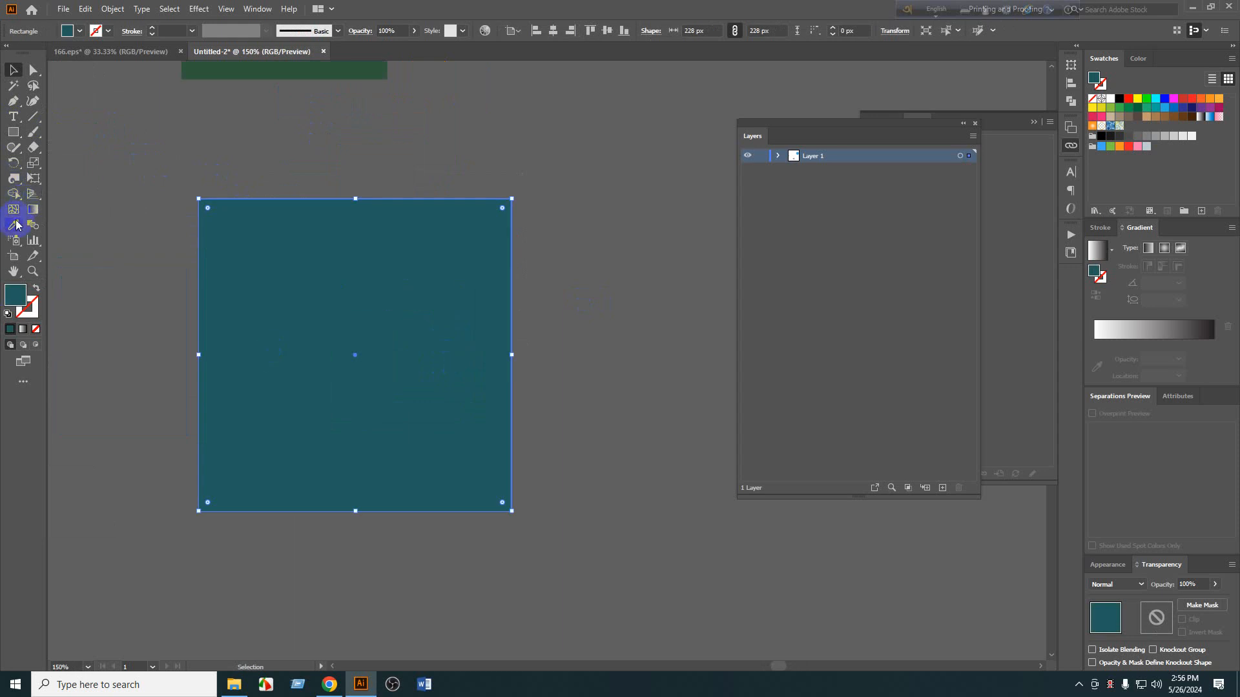
pyautogui.click(36, 290)
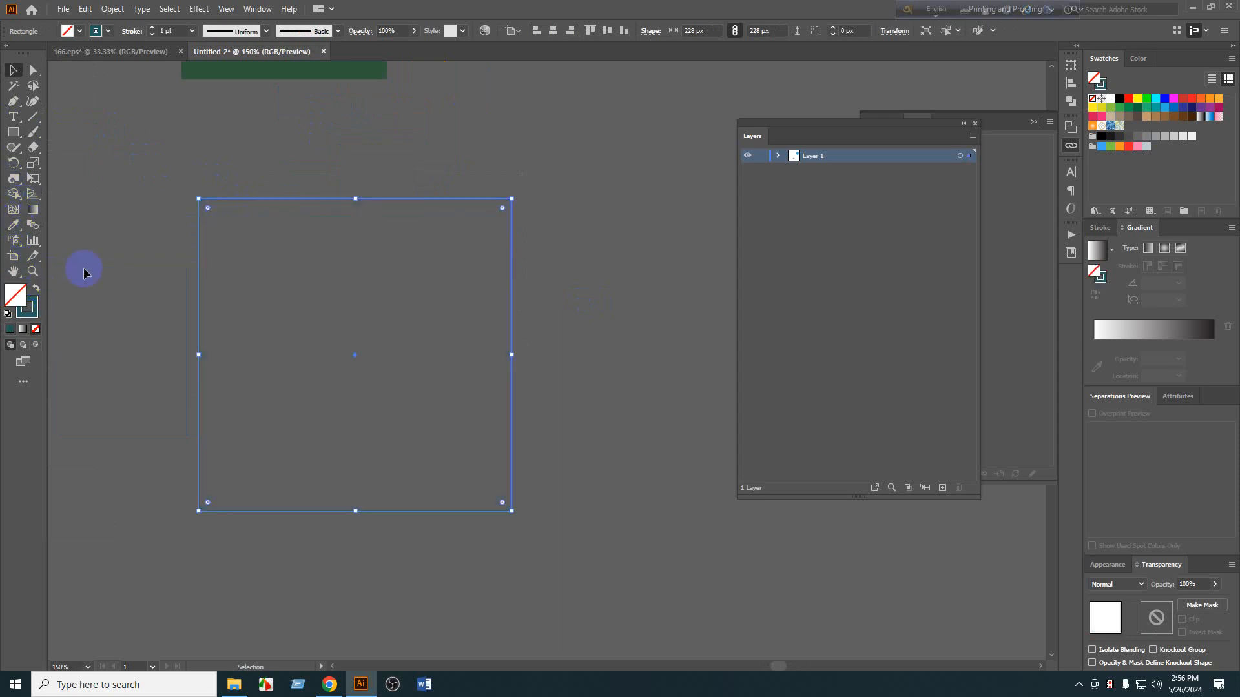
pyautogui.click(357, 286)
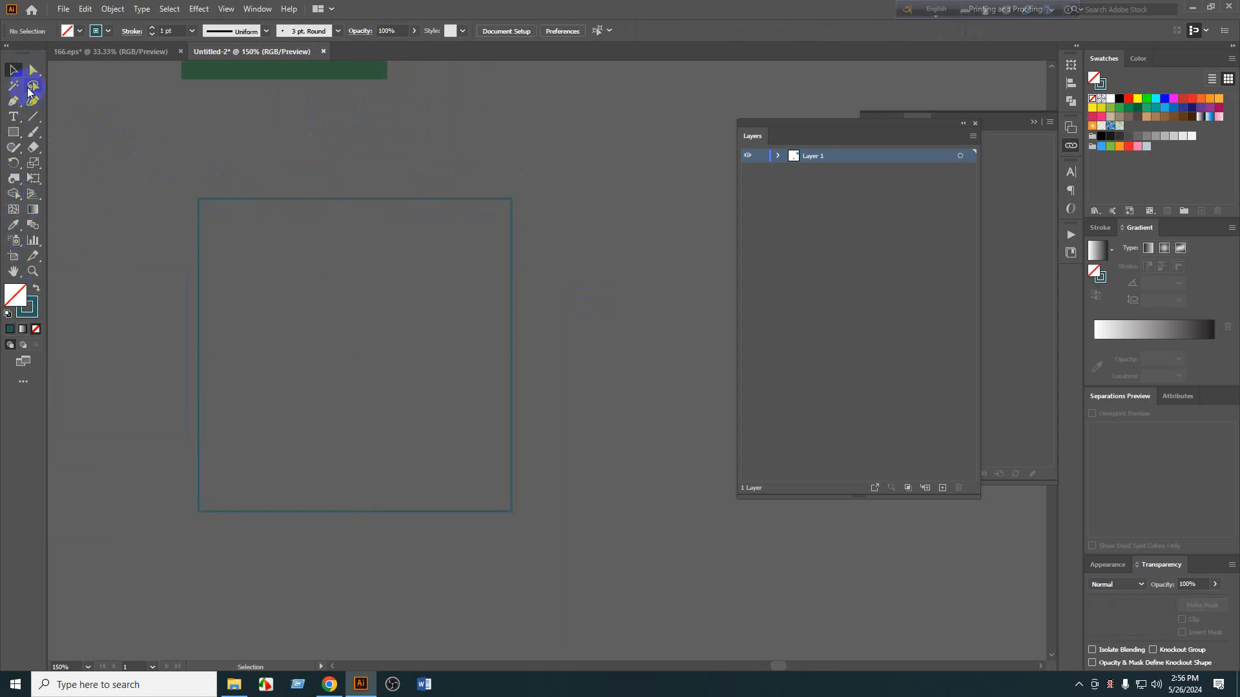
# Set the Pencil tool's fidelity to the full Smooth setting.
pyautogui.press('n')
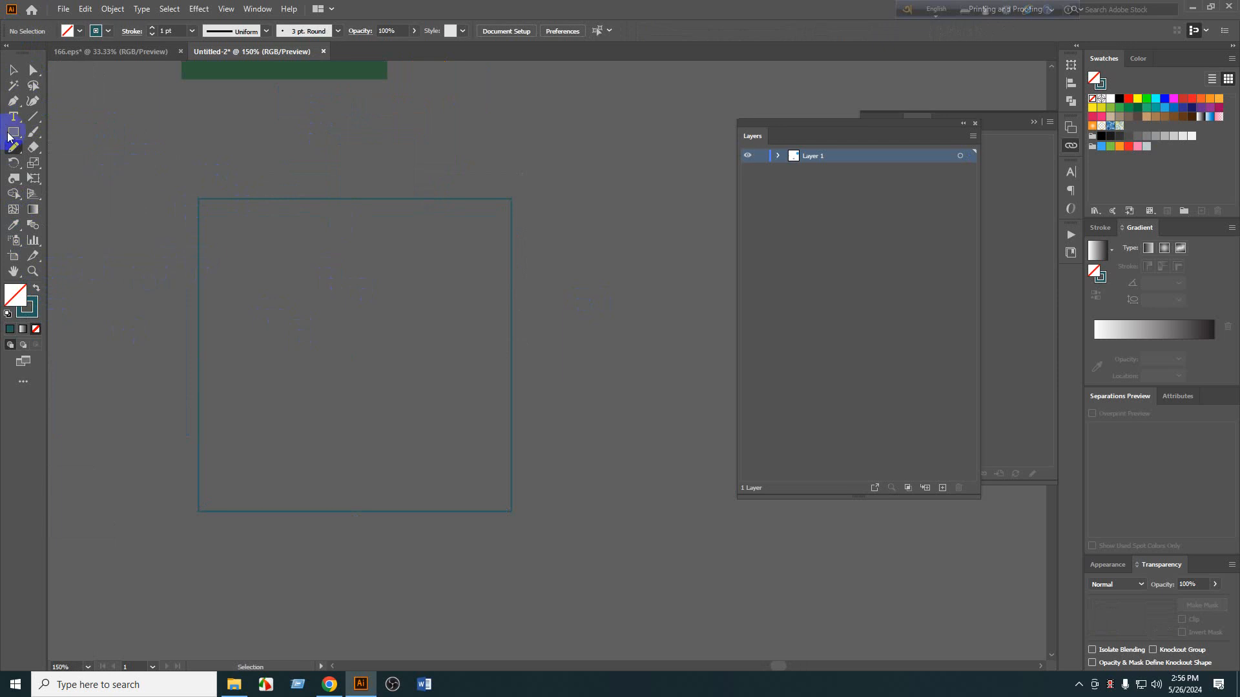
pyautogui.doubleClick(14, 149)
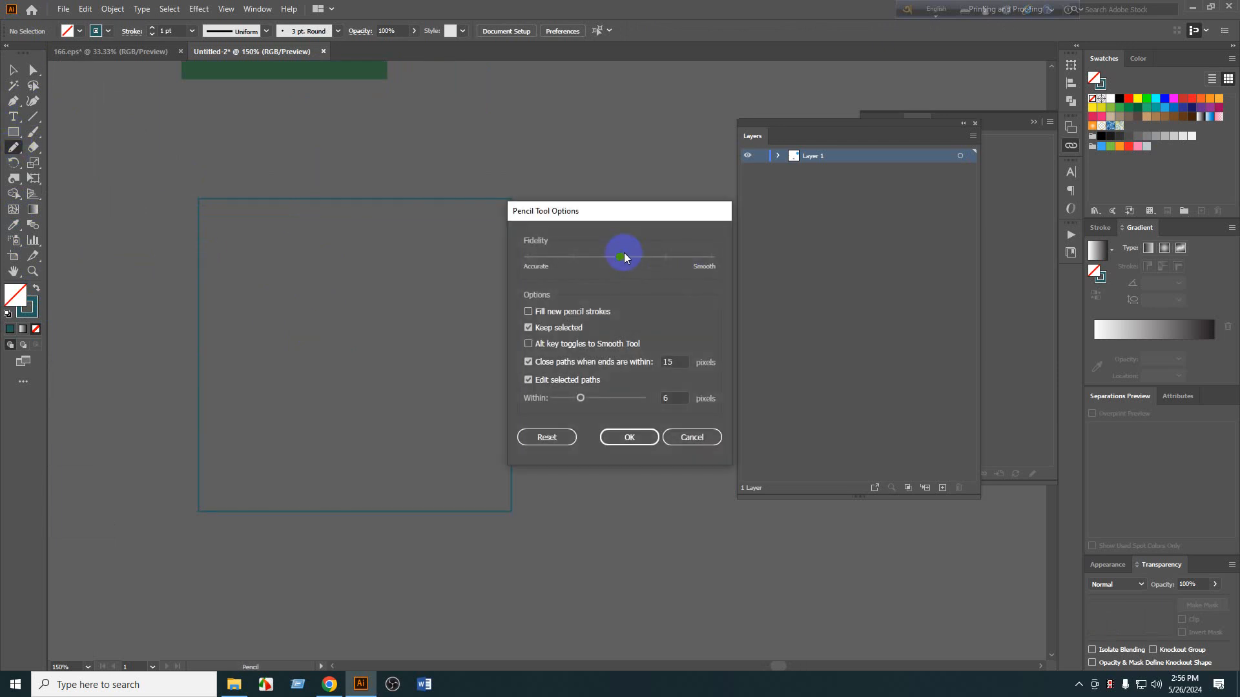
pyautogui.moveTo(618, 264); pyautogui.dragTo(709, 265)
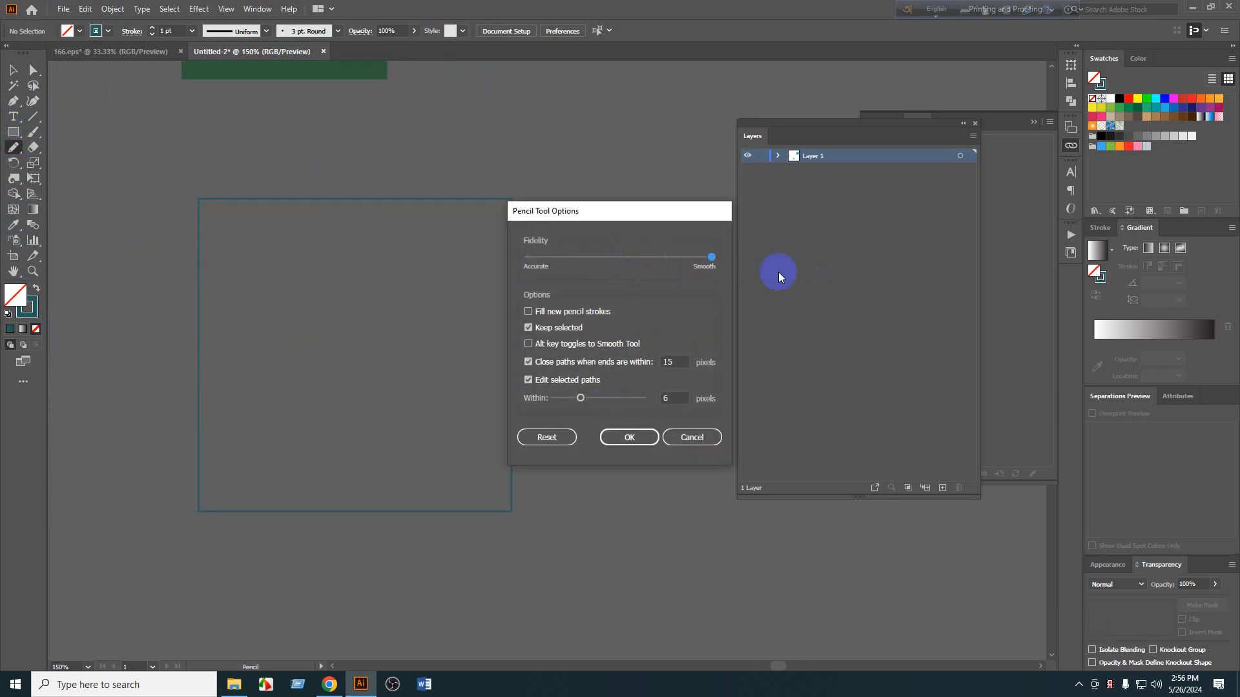
pyautogui.click(634, 437)
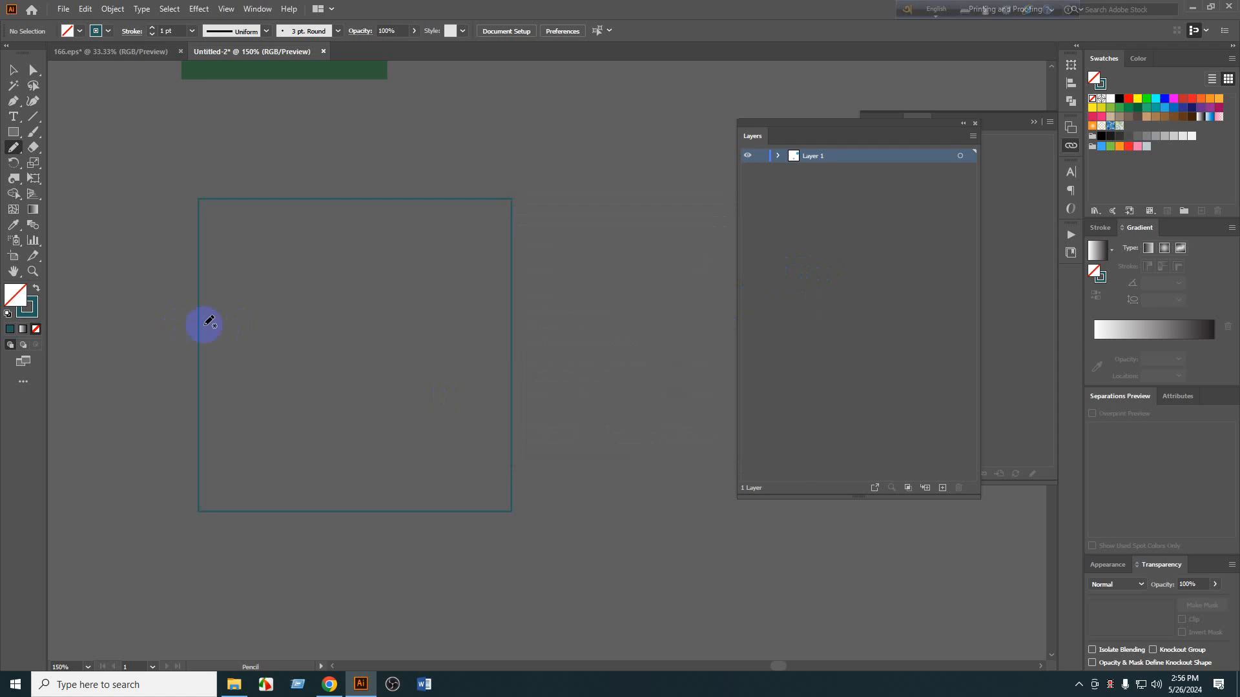
pyautogui.scroll(1, 218, 307)
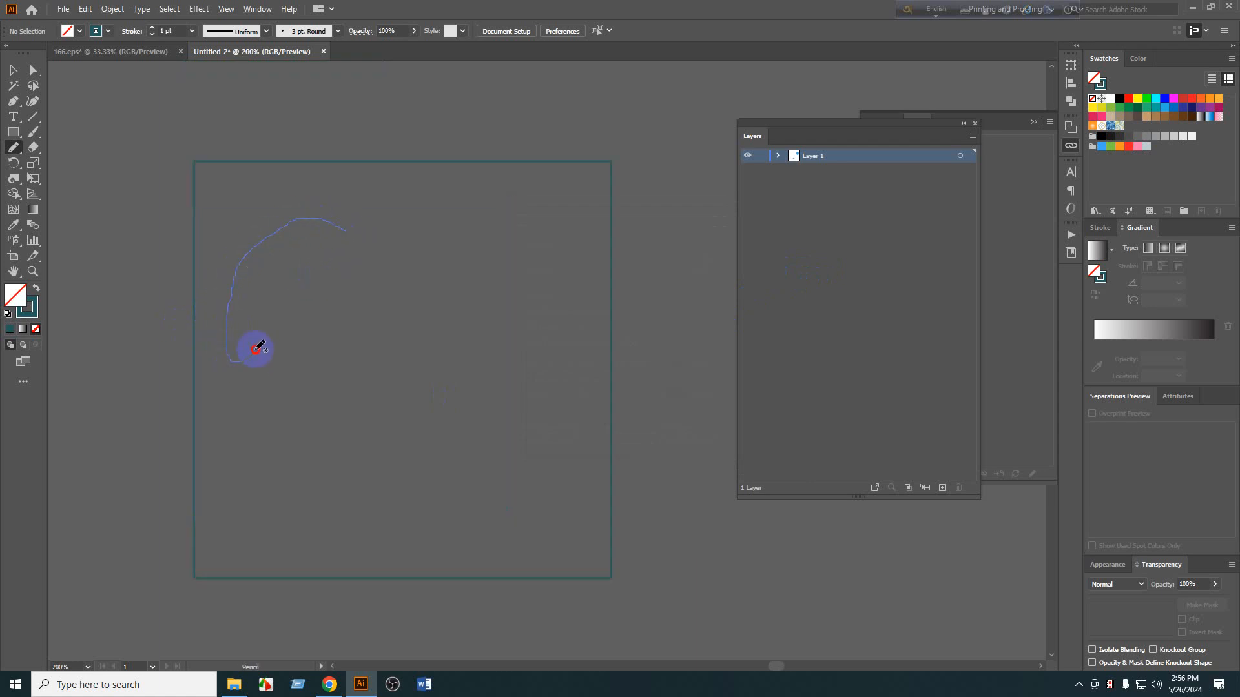
pyautogui.press('v')
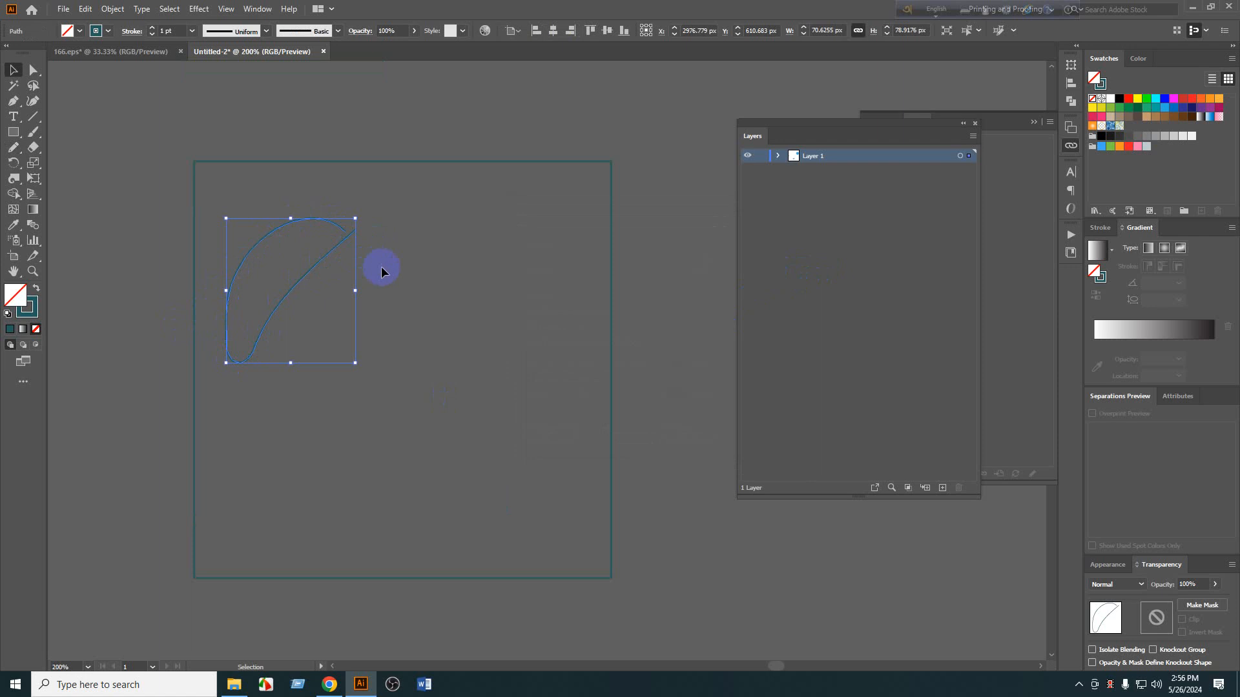
pyautogui.scroll(1, 305, 271)
pyautogui.hotkey('ctrl', 'z')
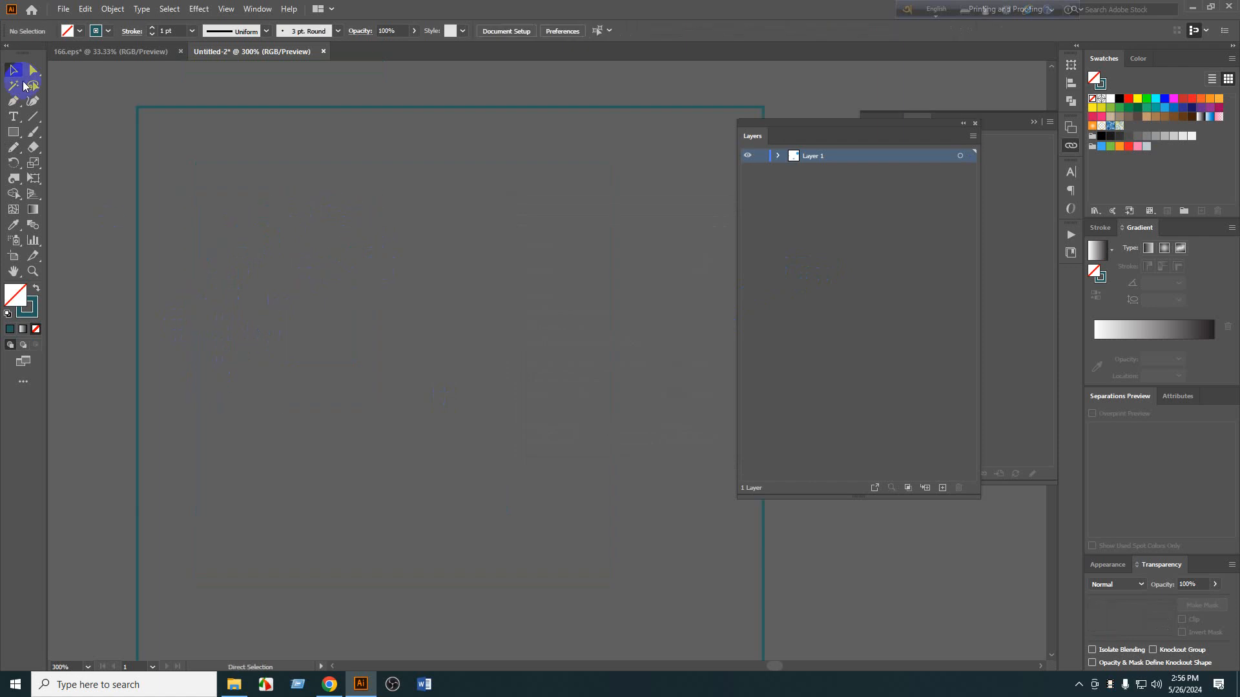
# Draw a closed, curved leaf shape about 79 by 84 px with the Pencil tool in the upper-left part of the teal square.
pyautogui.click(22, 147)
pyautogui.scroll(-2, 331, 307)
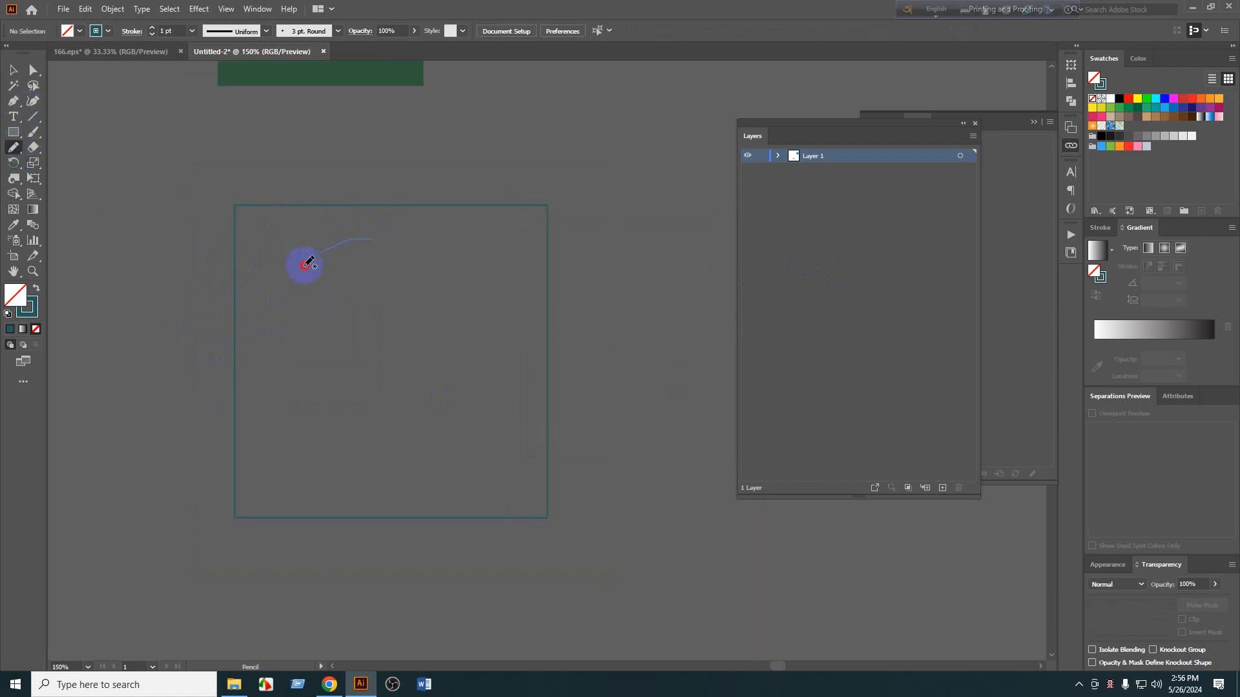
pyautogui.moveTo(370, 239); pyautogui.dragTo(388, 254)
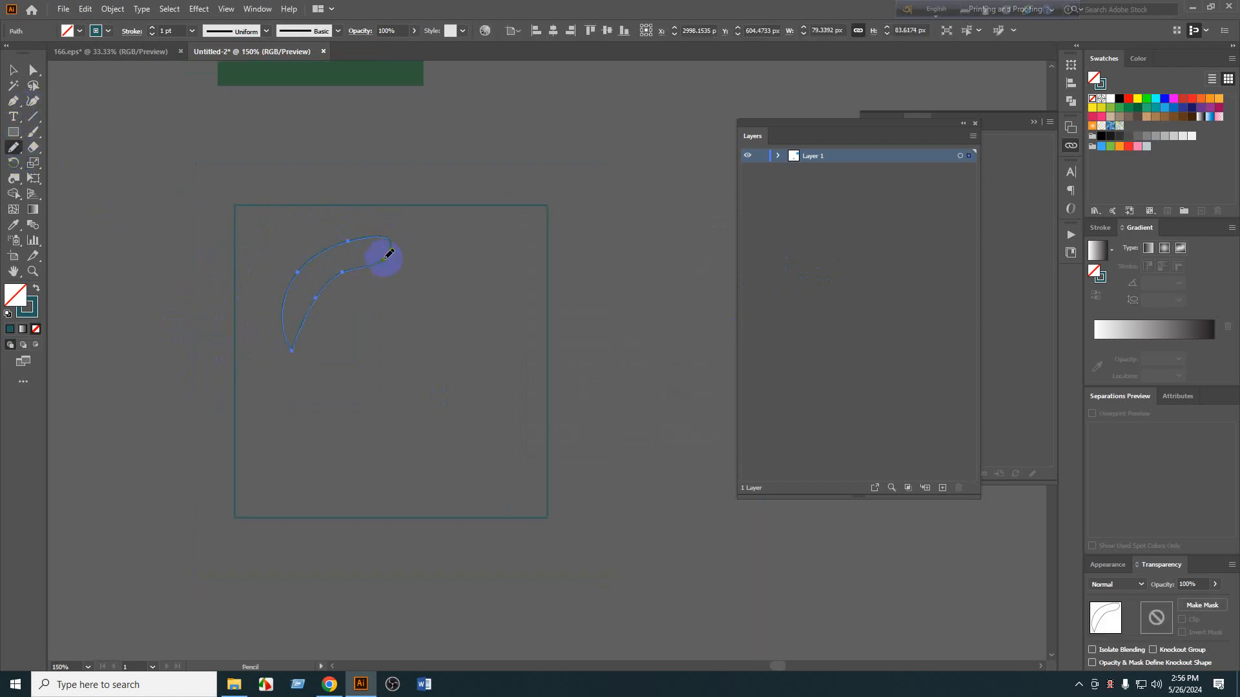
pyautogui.press('v')
pyautogui.scroll(2, 280, 262)
pyautogui.press('o')
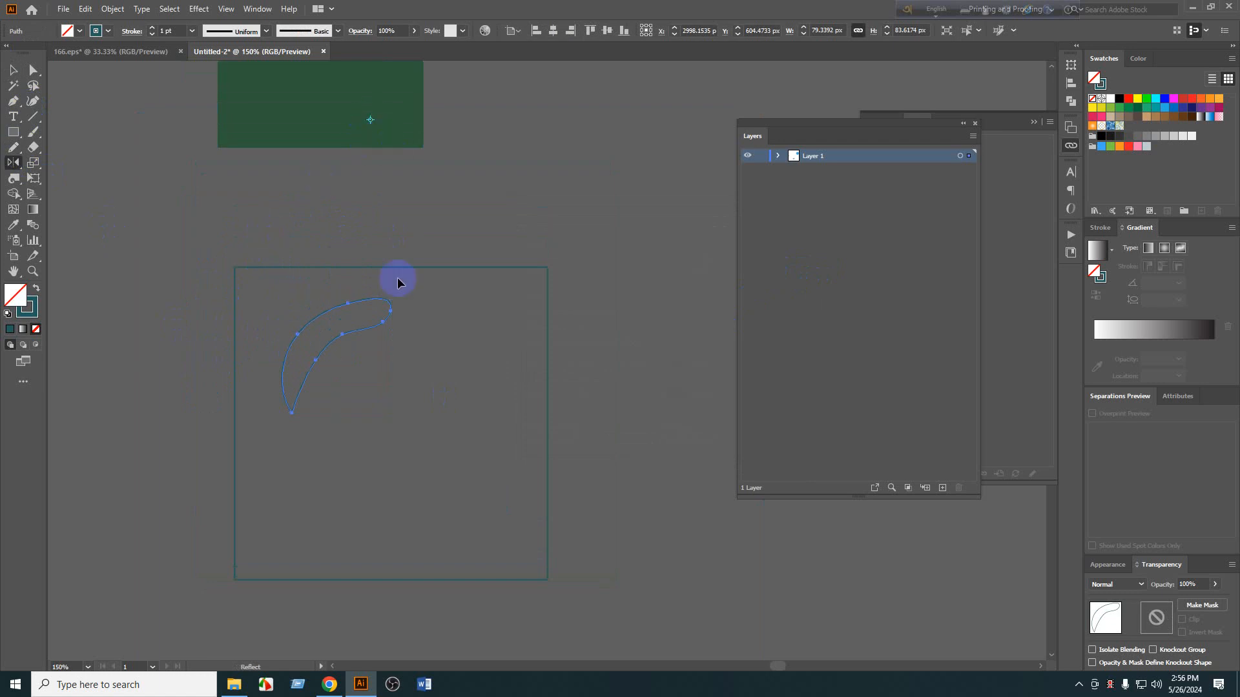
pyautogui.press('b')
pyautogui.moveTo(312, 319); pyautogui.dragTo(381, 373)
pyautogui.hotkey('ctrl', 'z')
pyautogui.press('v')
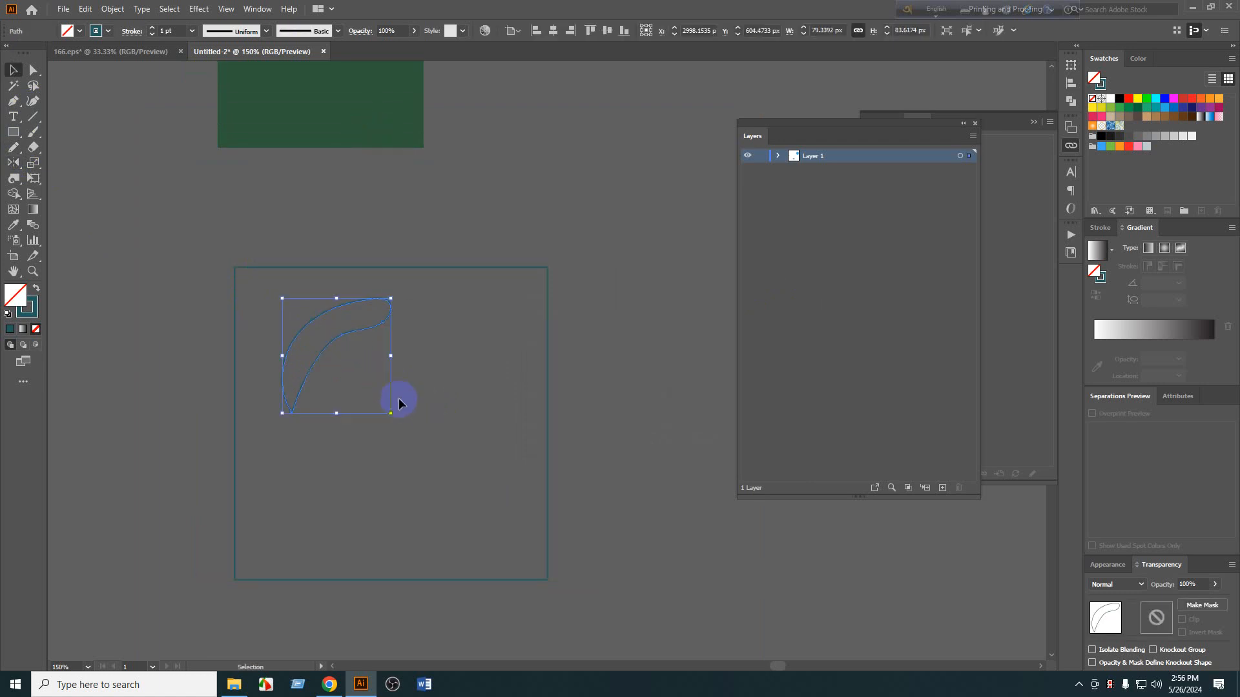
# Give the curved leaf shape the dark green fill and no stroke, sampled from the green swatch rectangle.
pyautogui.click(424, 437)
pyautogui.click(291, 303)
pyautogui.press('i')
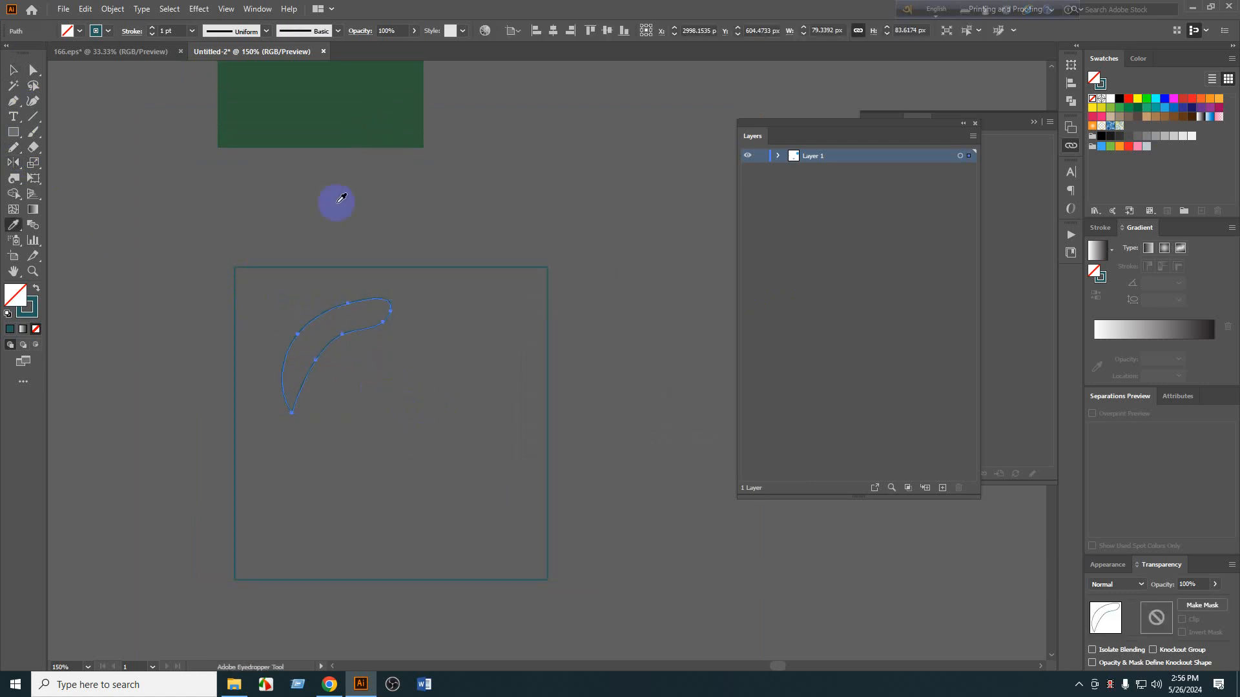
pyautogui.click(371, 115)
pyautogui.press('v')
pyautogui.click(423, 428)
pyautogui.scroll(1, 332, 342)
# Duplicate the green curved shape into the lower-right part of the square and rotate it into an upturned arc about 107 px wide.
pyautogui.click(331, 345)
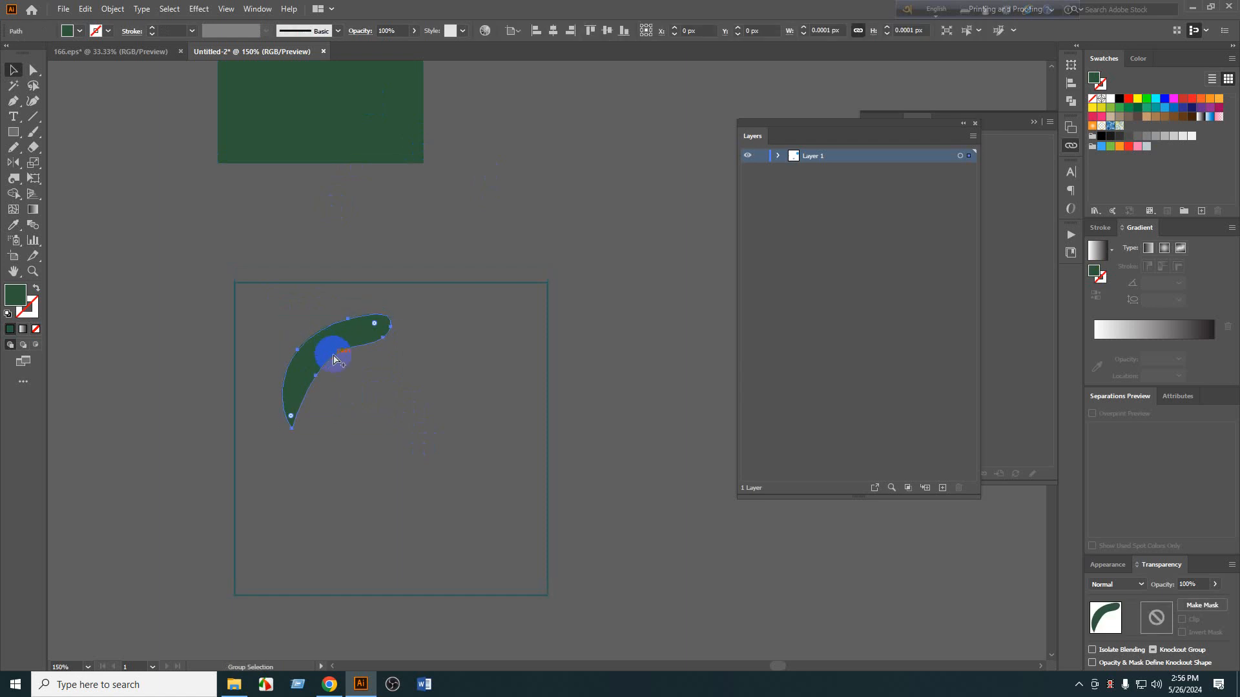
pyautogui.scroll(1, 332, 353)
pyautogui.scroll(-2, 348, 387)
pyautogui.moveTo(370, 435); pyautogui.dragTo(322, 345)
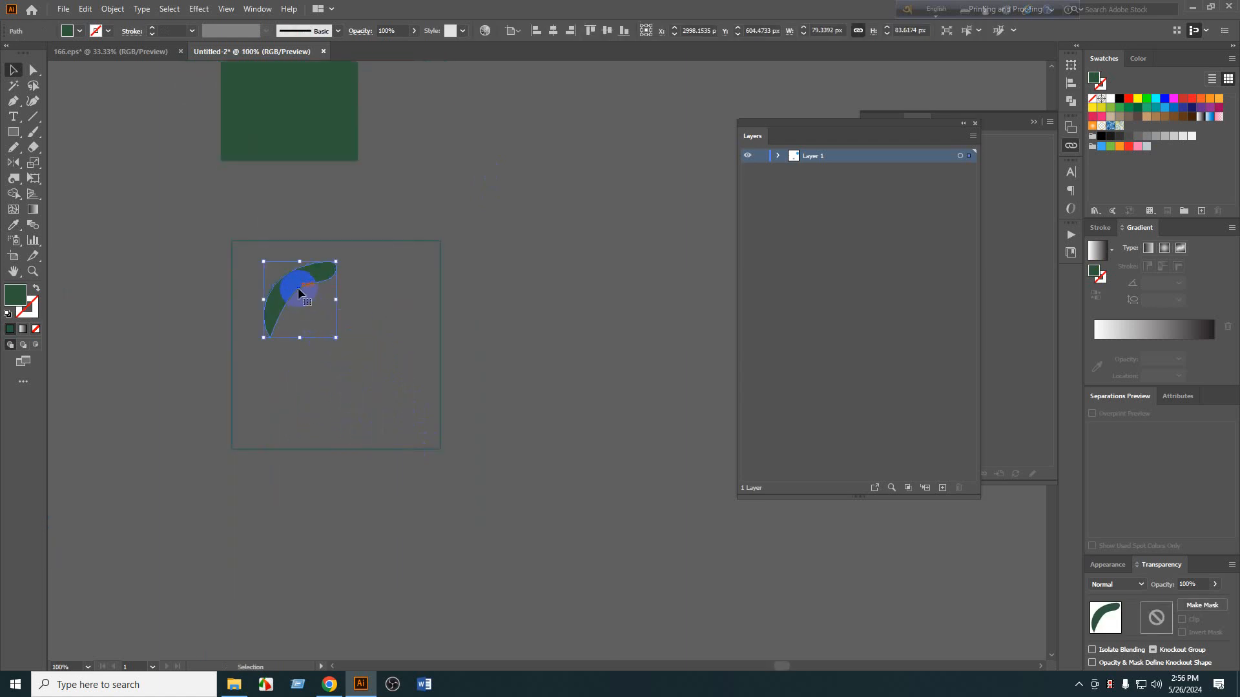
pyautogui.moveTo(298, 294); pyautogui.dragTo(299, 420)
pyautogui.moveTo(411, 377); pyautogui.dragTo(409, 368)
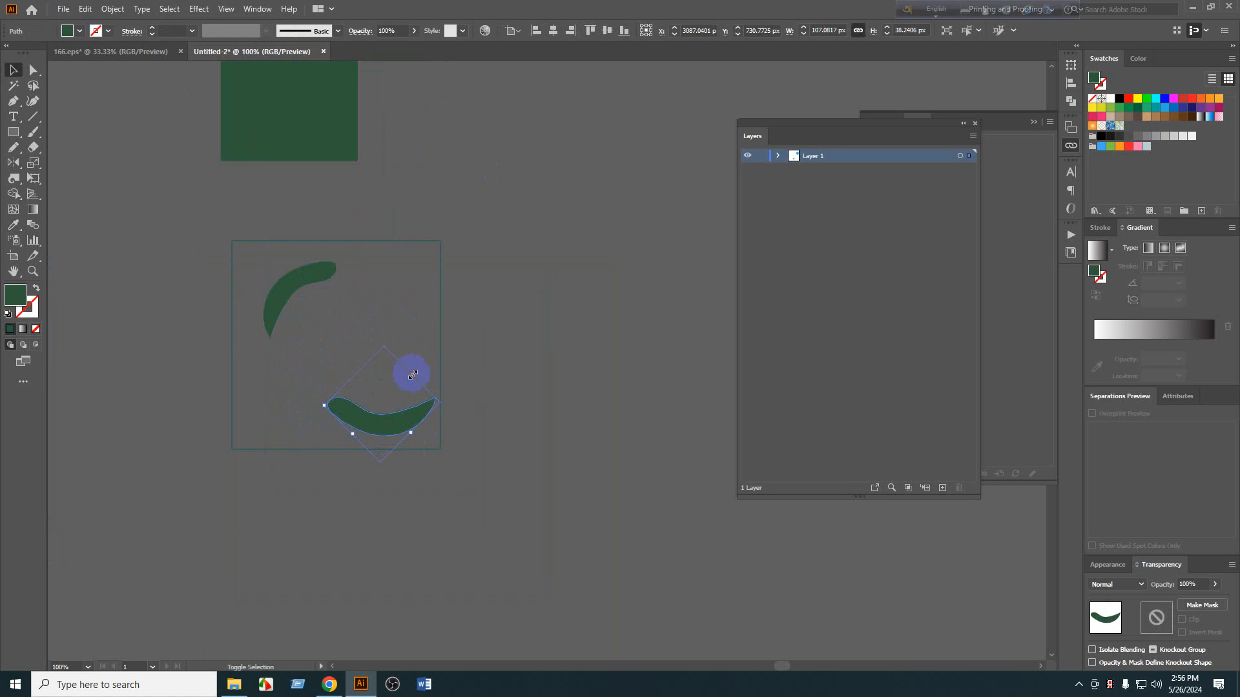
pyautogui.moveTo(401, 416); pyautogui.dragTo(391, 416)
pyautogui.click(471, 435)
pyautogui.scroll(1, 232, 395)
pyautogui.moveTo(250, 385); pyautogui.dragTo(58, 387)
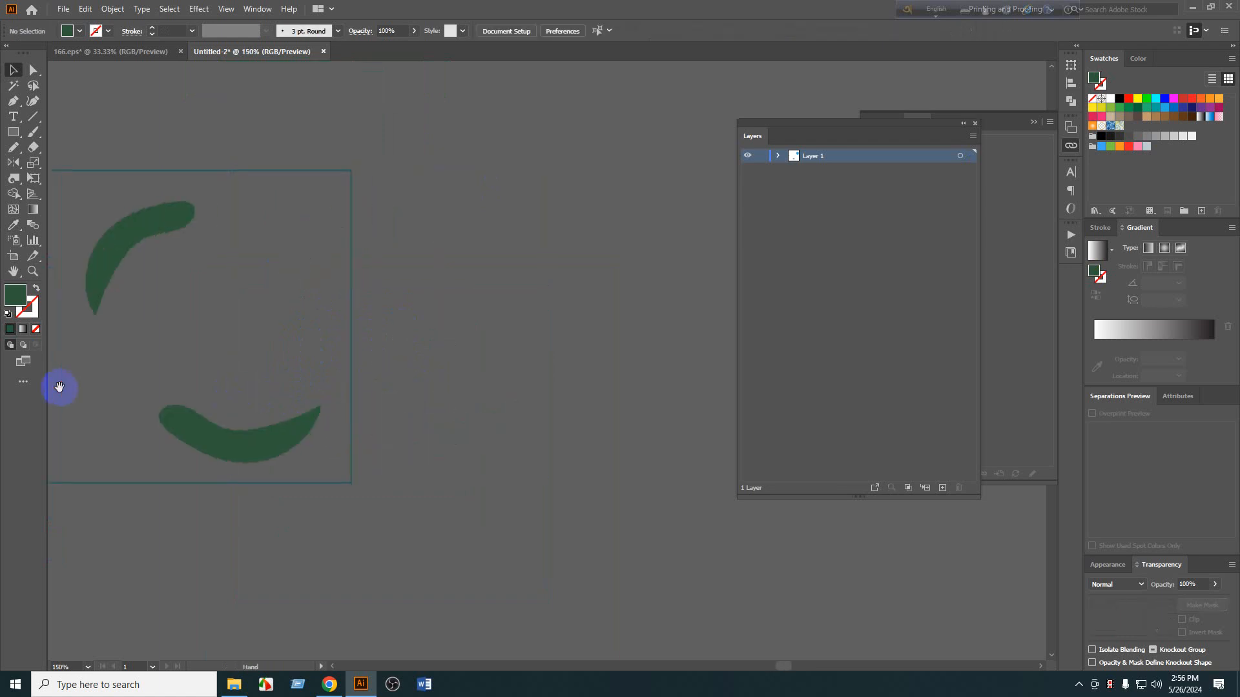
pyautogui.moveTo(146, 263); pyautogui.dragTo(287, 250)
pyautogui.scroll(1, 287, 254)
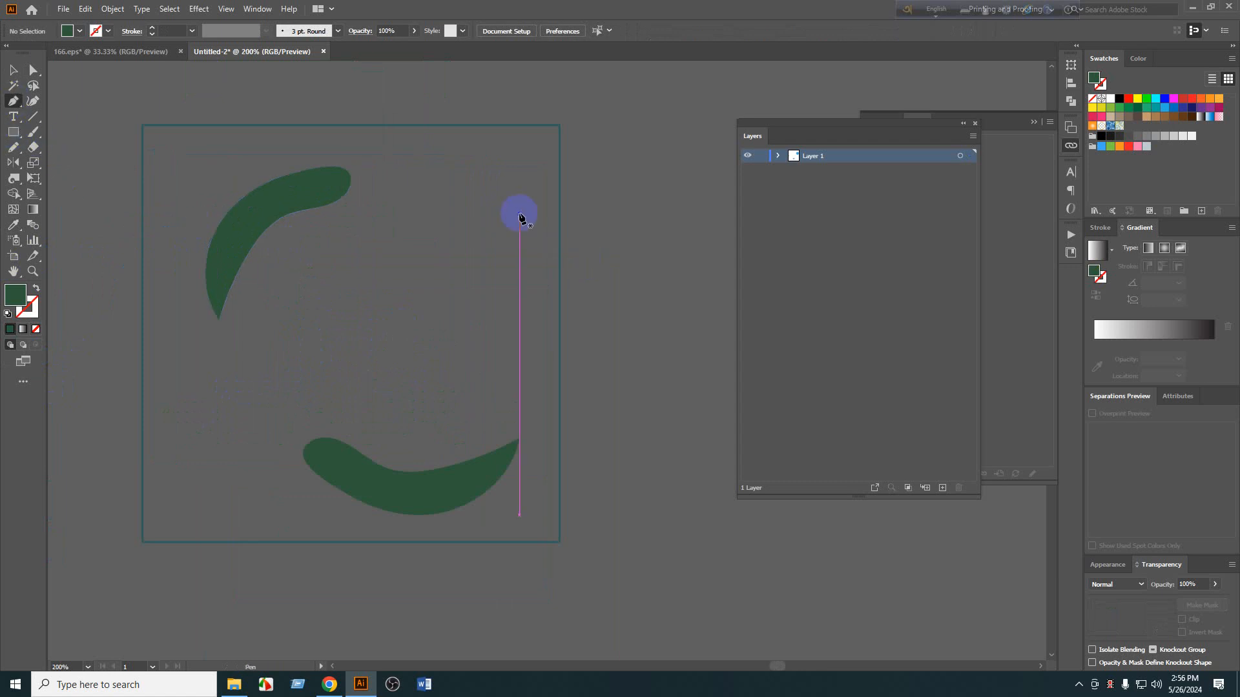
pyautogui.press('n')
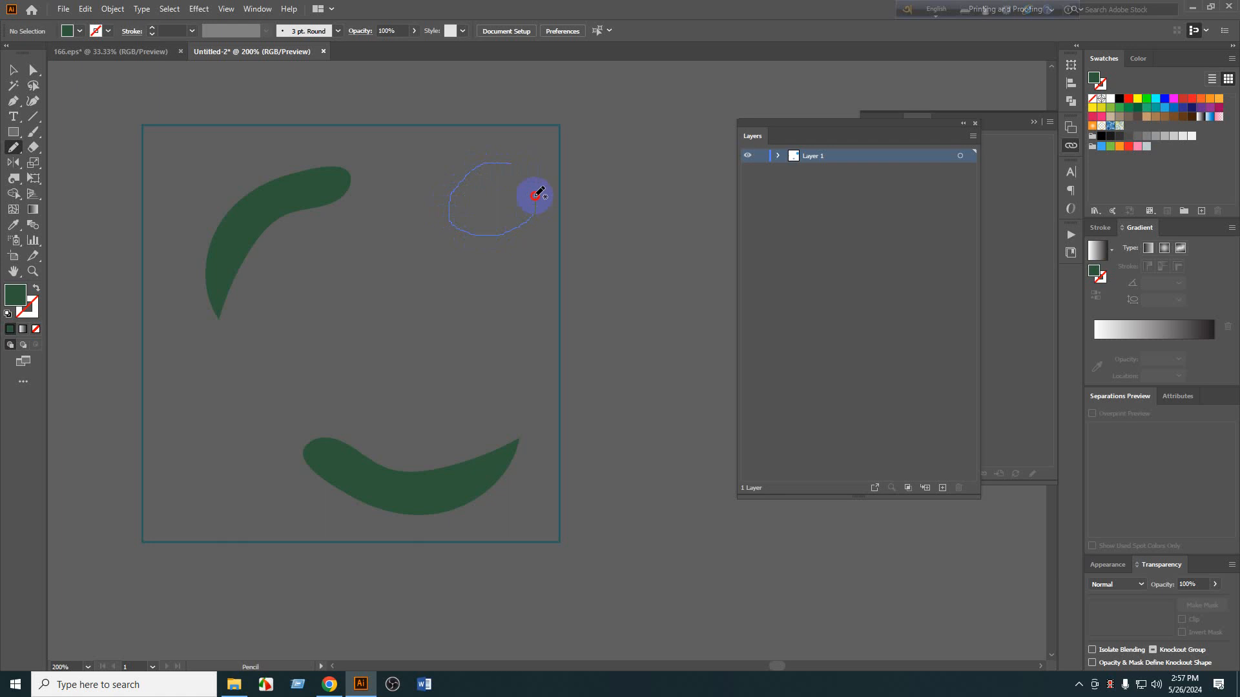
pyautogui.moveTo(512, 168); pyautogui.dragTo(514, 171)
pyautogui.press('v')
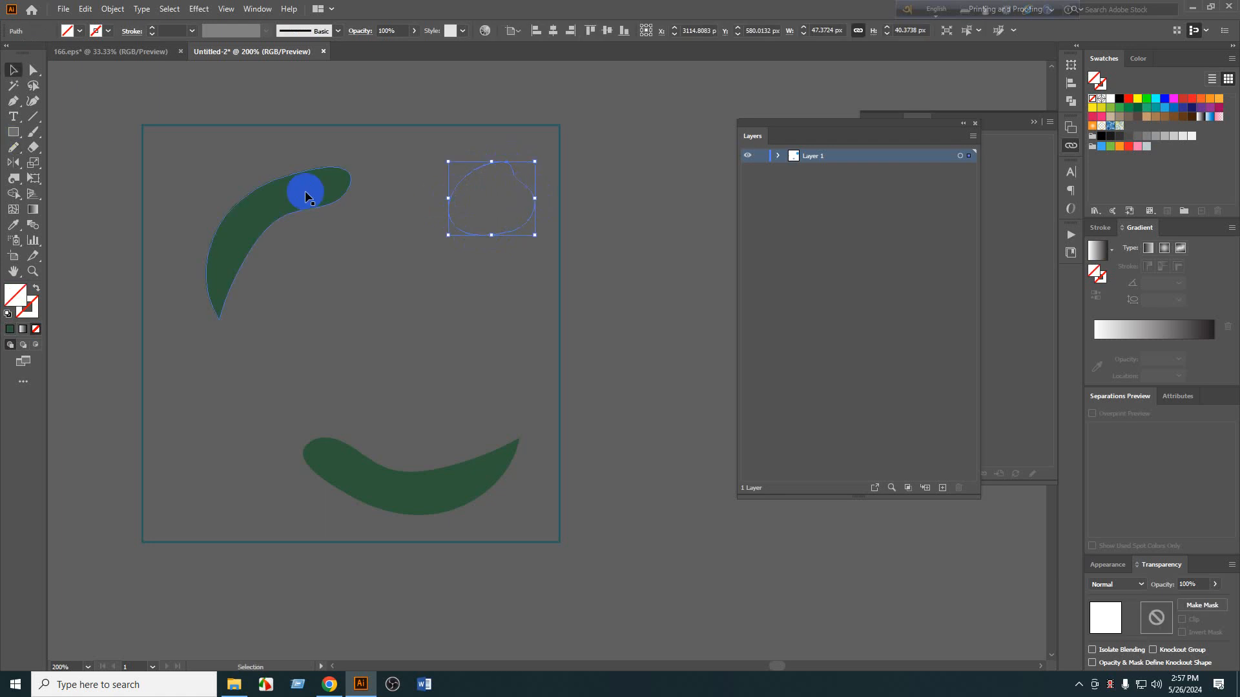
pyautogui.click(359, 208)
# Draw a small slanted leaf about 26 by 38 px with the Pencil tool near the square's upper-right corner and fill it dark green.
pyautogui.press('n')
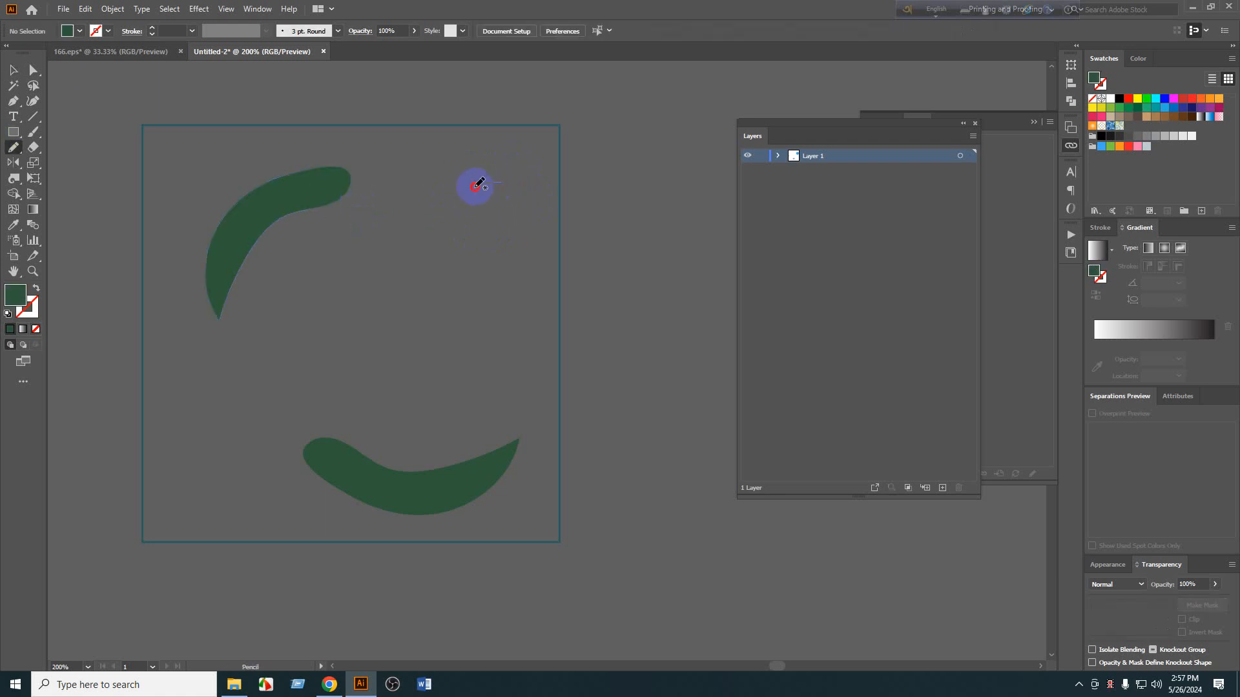
pyautogui.moveTo(501, 186); pyautogui.dragTo(503, 188)
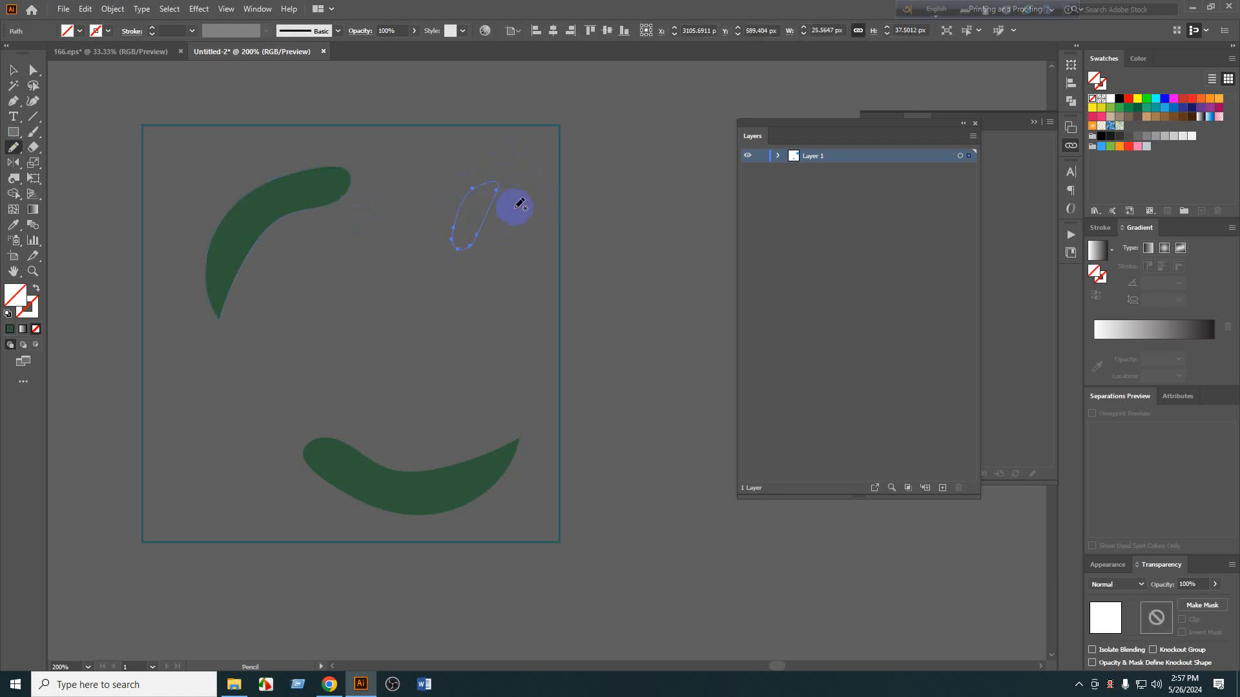
pyautogui.press('v')
pyautogui.press('i')
pyautogui.click(255, 198)
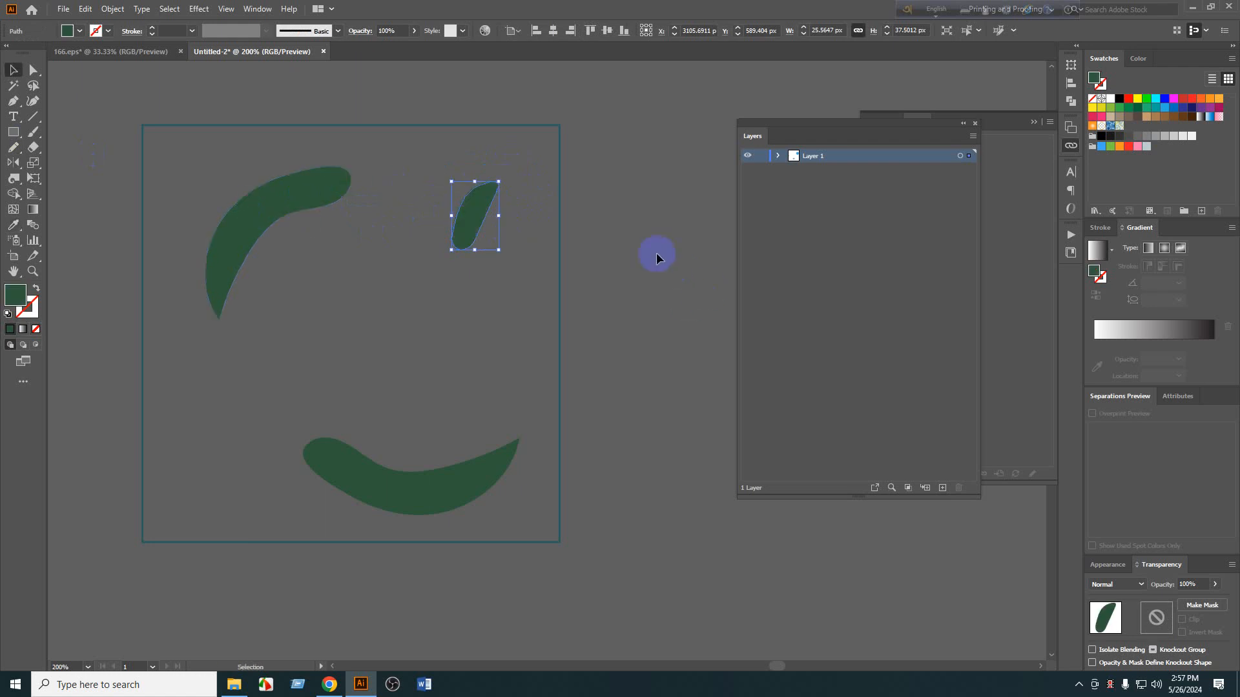
pyautogui.press('v')
pyautogui.click(657, 256)
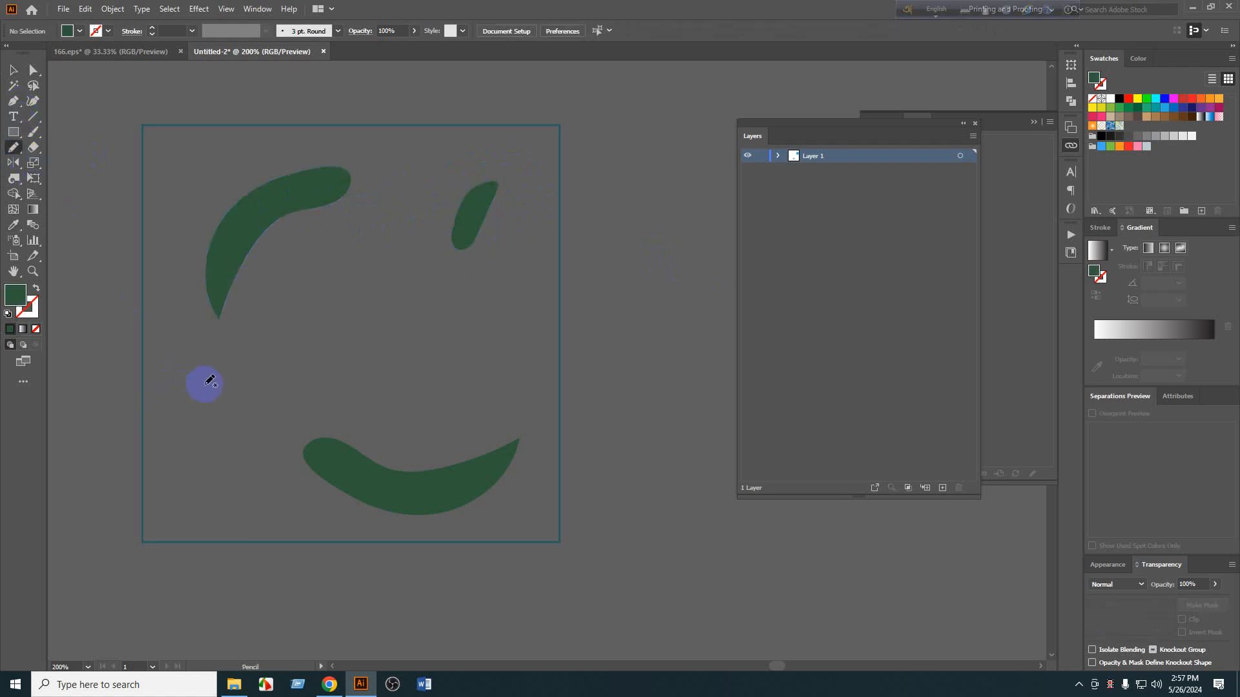
# Draw a leaf about 37 by 58 px with the Pencil tool in the square's lower-left area and fill it dark green.
pyautogui.moveTo(211, 400)
pyautogui.mouseDown()
pyautogui.moveTo(177, 443)
pyautogui.moveTo(177, 470)
pyautogui.moveTo(200, 480)
pyautogui.moveTo(251, 372)
pyautogui.mouseUp()
pyautogui.hotkey('ctrl', 'z')
pyautogui.press('i')
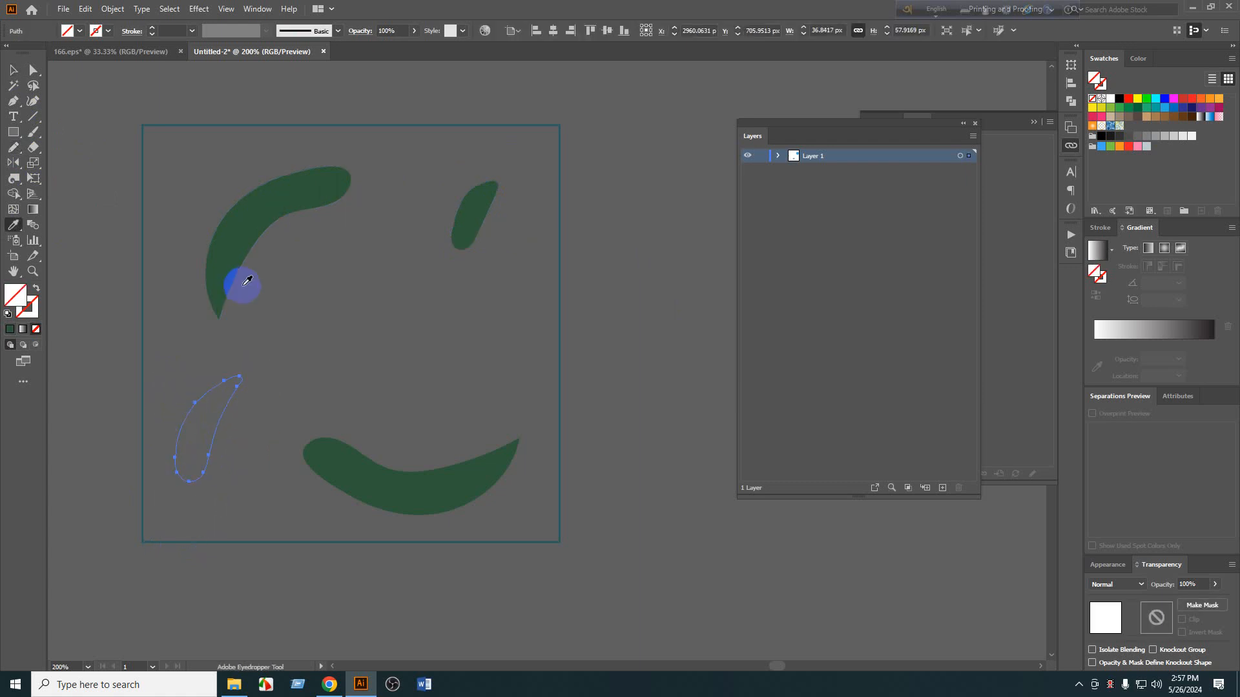
pyautogui.click(247, 281)
pyautogui.press('v')
pyautogui.click(179, 415)
# Place a small copy of the lower-left leaf near the square's centre and enlarge the lower-left leaf to about 72 by 113 px.
pyautogui.click(216, 388)
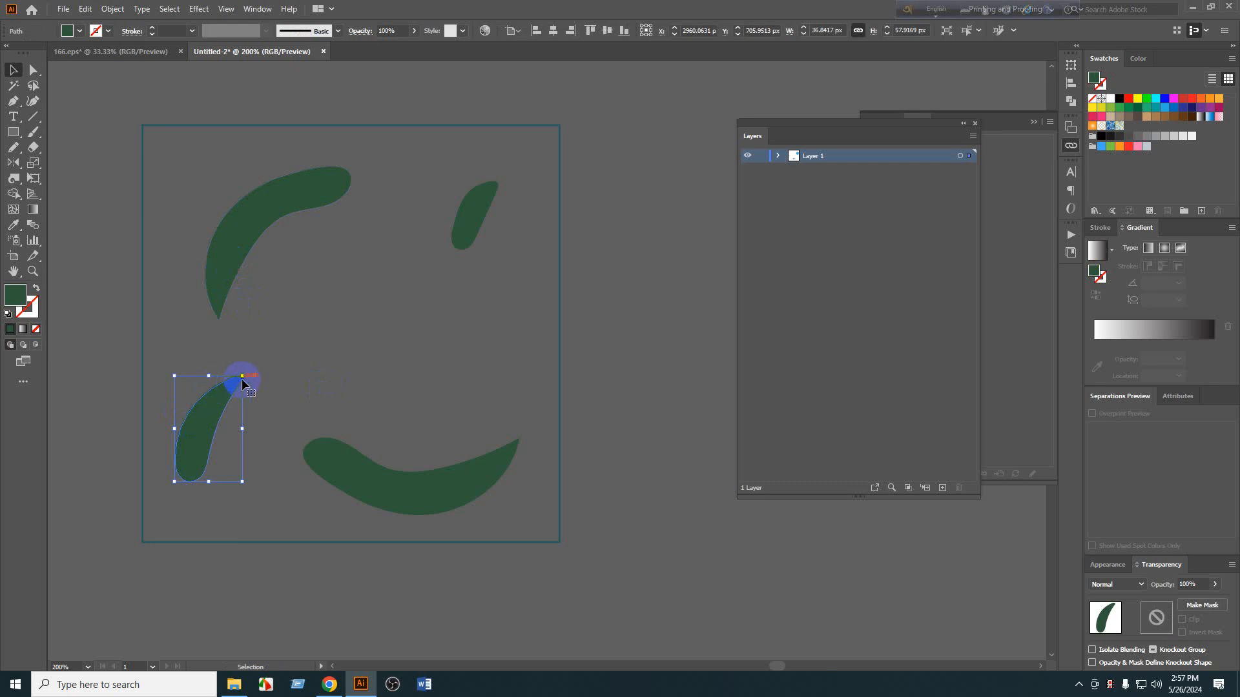
pyautogui.moveTo(242, 380); pyautogui.dragTo(361, 289)
pyautogui.moveTo(452, 195); pyautogui.dragTo(419, 240)
# Reflect a copy of the central leaf about the vertical axis and delete the unreflected leaf.
pyautogui.rightClick(419, 238)
pyautogui.moveTo(452, 439)
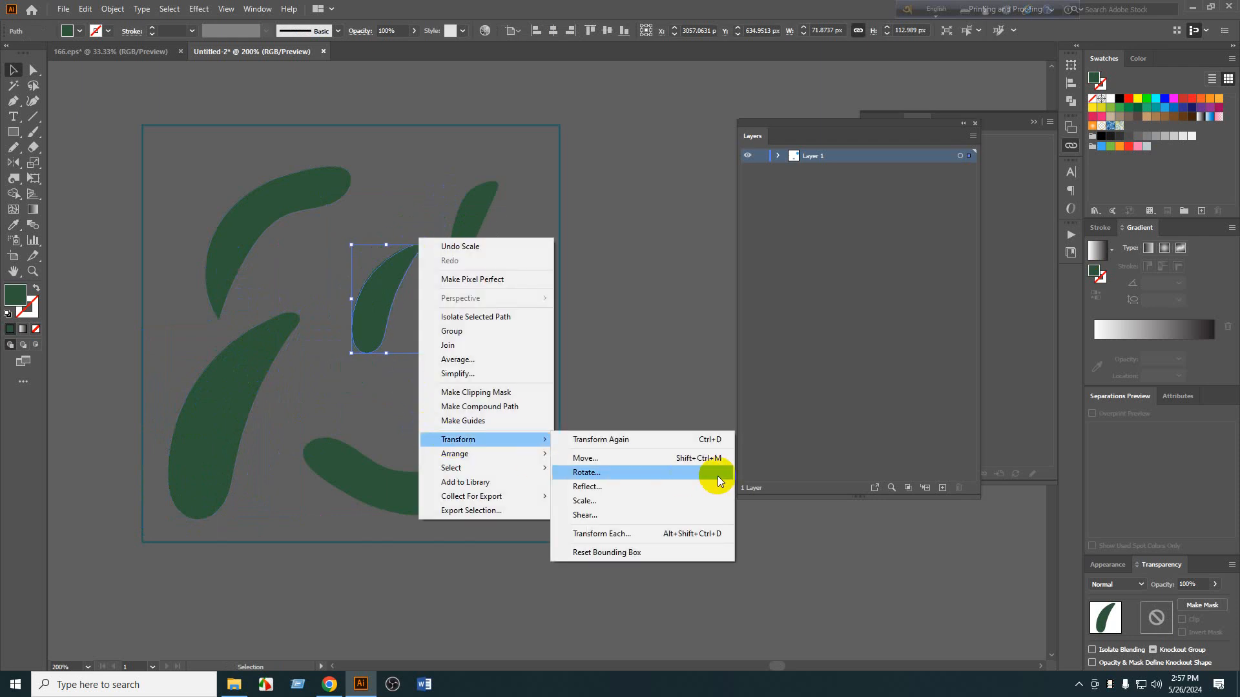
pyautogui.click(677, 487)
pyautogui.click(533, 397)
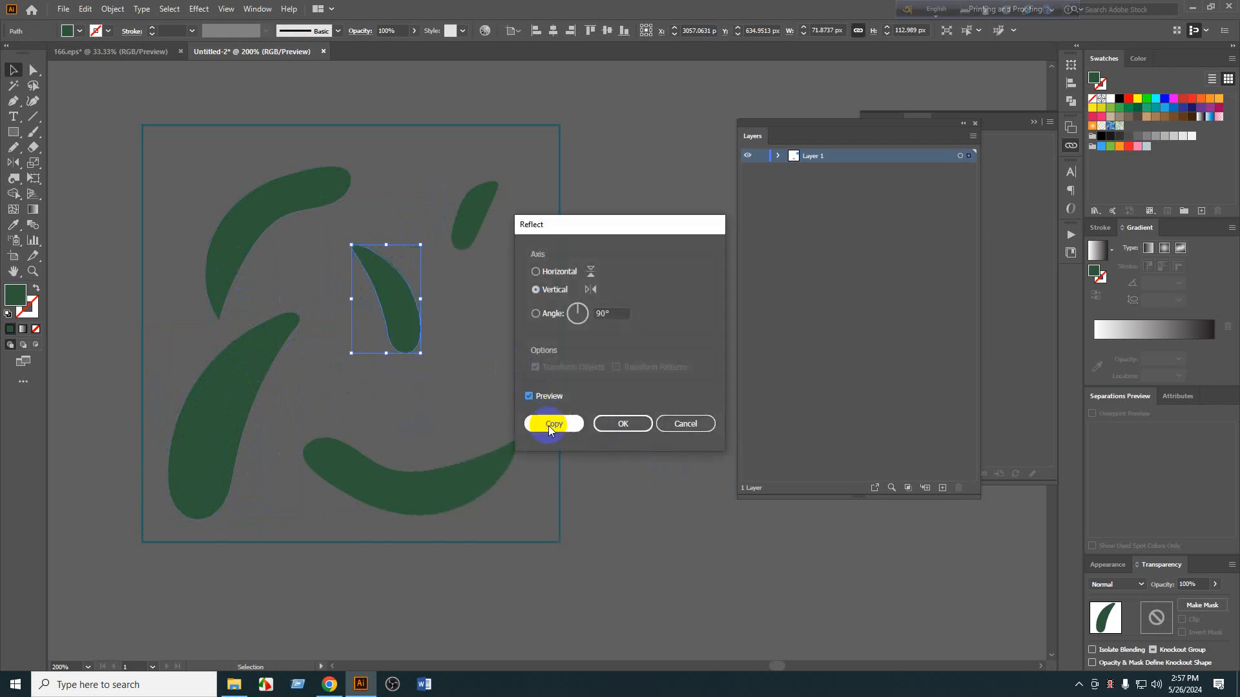
pyautogui.click(554, 424)
pyautogui.click(367, 323)
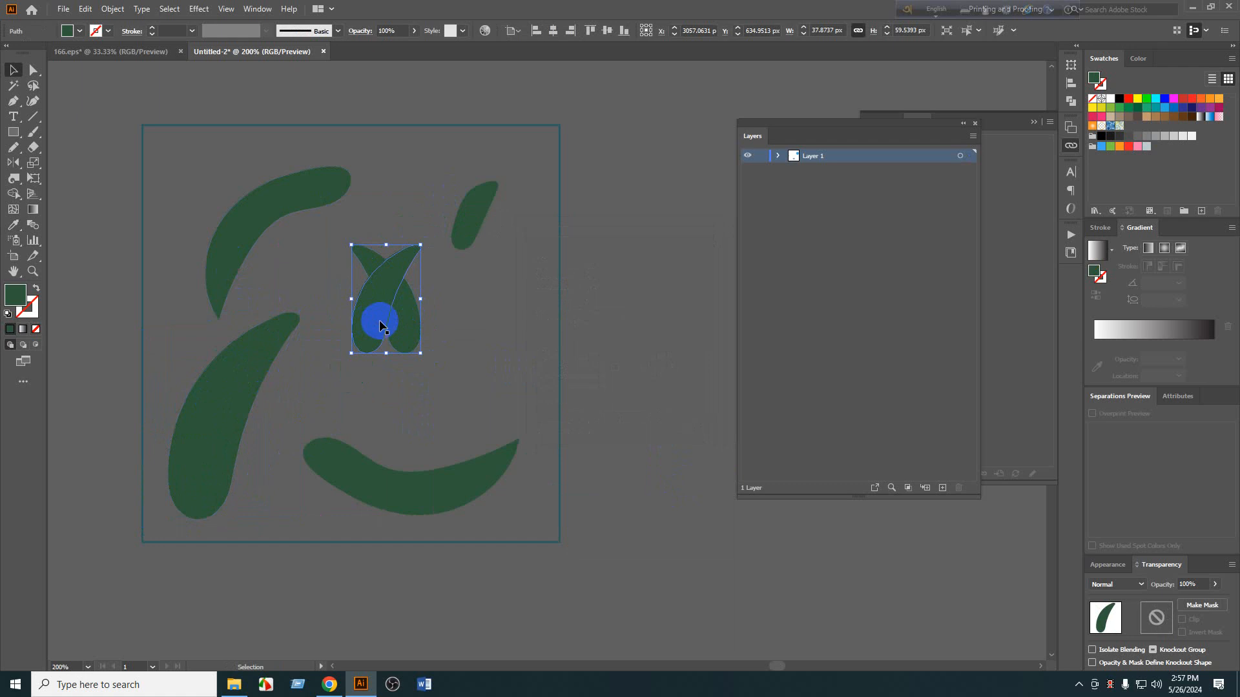
pyautogui.press('Delete')
# Enlarge the reflected central leaf to fill the middle of the square.
pyautogui.click(401, 339)
pyautogui.moveTo(419, 353); pyautogui.dragTo(434, 385)
pyautogui.click(548, 385)
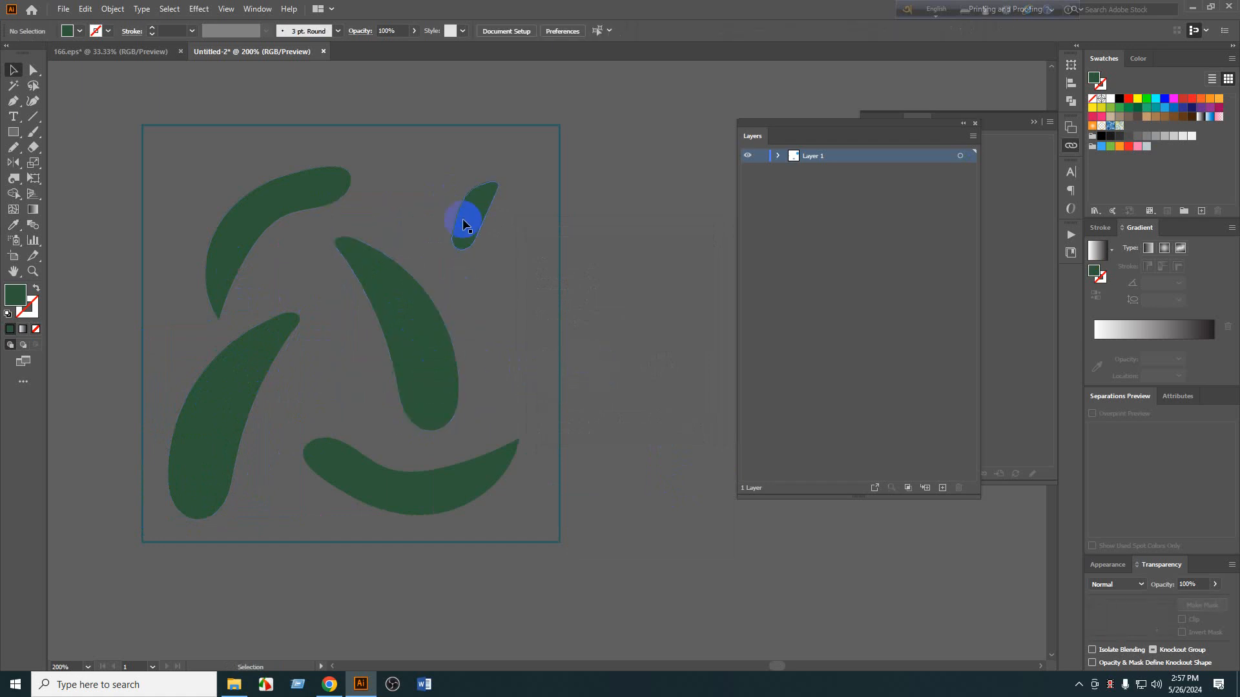
# Copy the small slanted leaf to just above the bottom arc, and add a reduced copy of the large lower-left leaf near the square's right edge.
pyautogui.moveTo(465, 216); pyautogui.dragTo(363, 390)
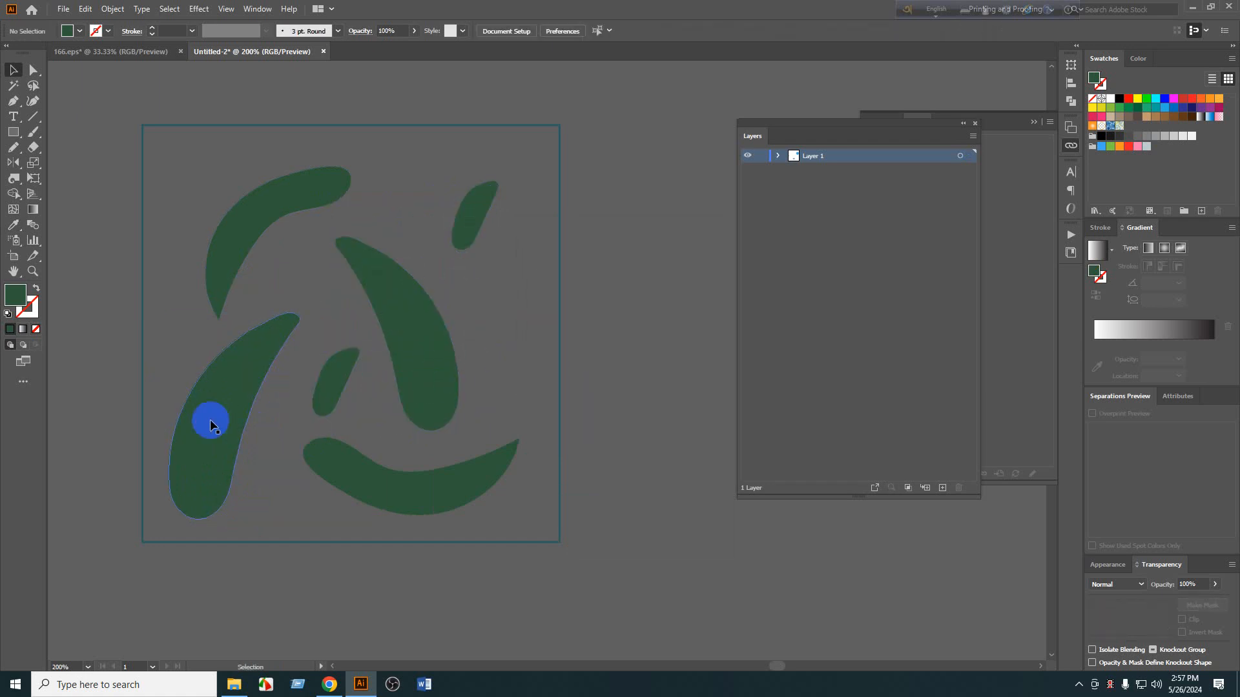
pyautogui.moveTo(204, 403); pyautogui.dragTo(511, 300)
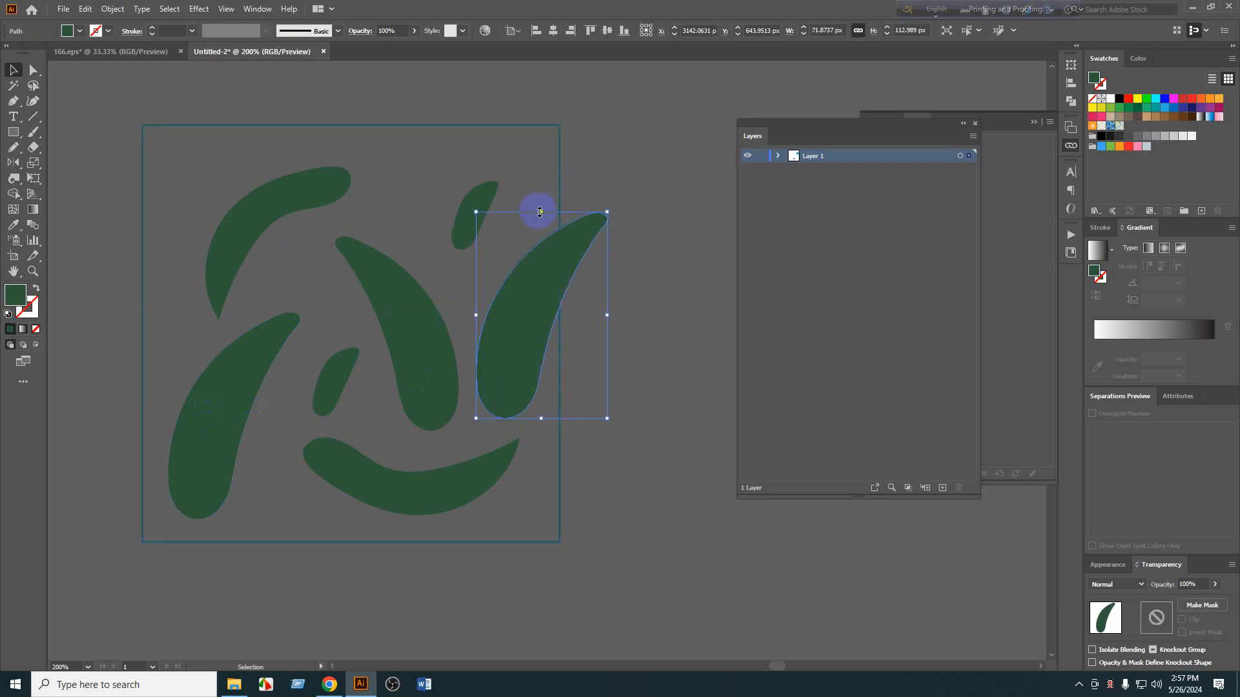
pyautogui.moveTo(541, 212); pyautogui.dragTo(538, 270)
pyautogui.moveTo(530, 313); pyautogui.dragTo(514, 338)
pyautogui.click(538, 375)
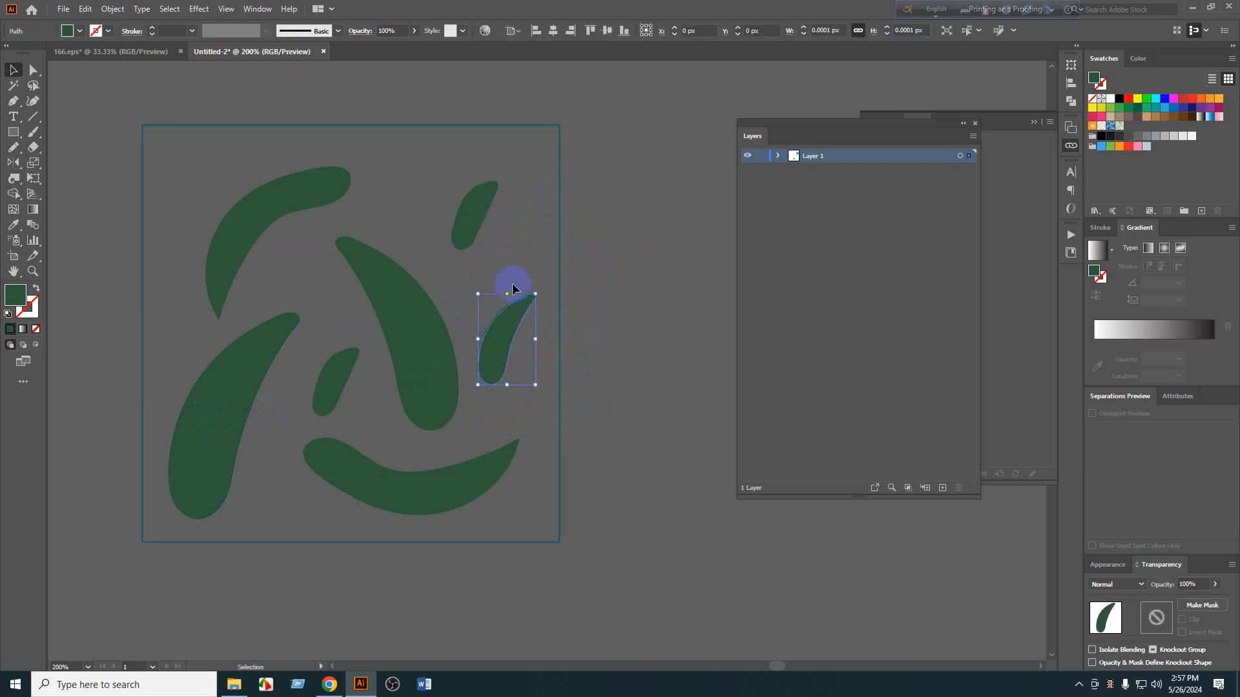
pyautogui.click(614, 196)
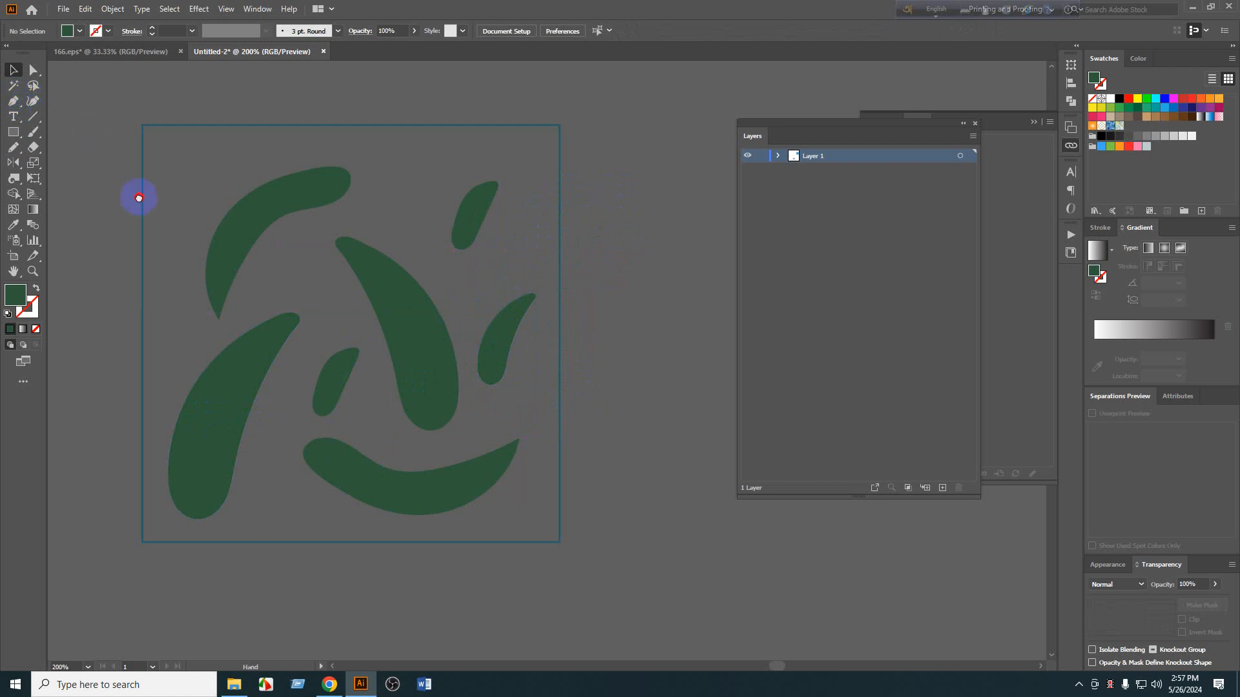
# Draw an irregular blob about 31 by 33 px with the Pencil tool in the square's upper-left corner and fill it dark green.
pyautogui.moveTo(139, 197)
pyautogui.mouseDown()
pyautogui.moveTo(201, 285)
pyautogui.moveTo(267, 299)
pyautogui.moveTo(244, 231)
pyautogui.moveTo(216, 271)
pyautogui.moveTo(254, 305)
pyautogui.moveTo(268, 294)
pyautogui.moveTo(259, 241)
pyautogui.moveTo(237, 258)
pyautogui.moveTo(247, 304)
pyautogui.moveTo(263, 285)
pyautogui.moveTo(286, 275)
pyautogui.mouseUp()
pyautogui.press('n')
pyautogui.hotkey('ctrl', 'z')
pyautogui.press('v')
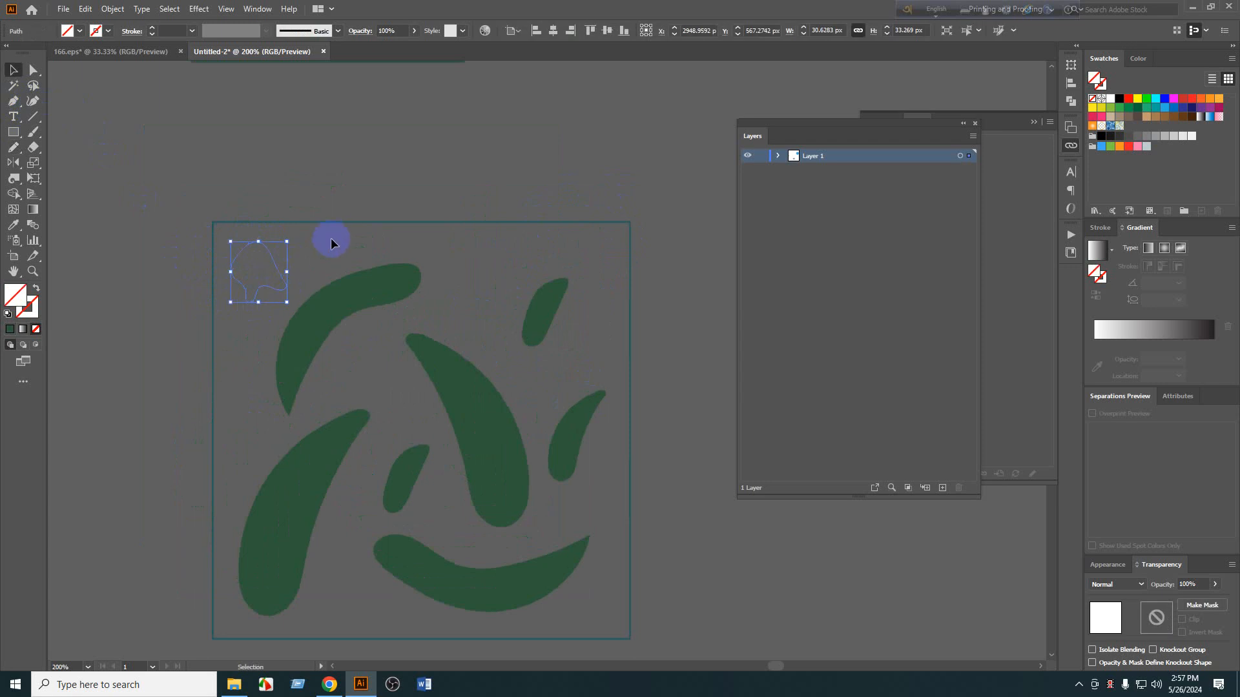
pyautogui.press('i')
pyautogui.click(344, 312)
pyautogui.press('v')
pyautogui.click(376, 175)
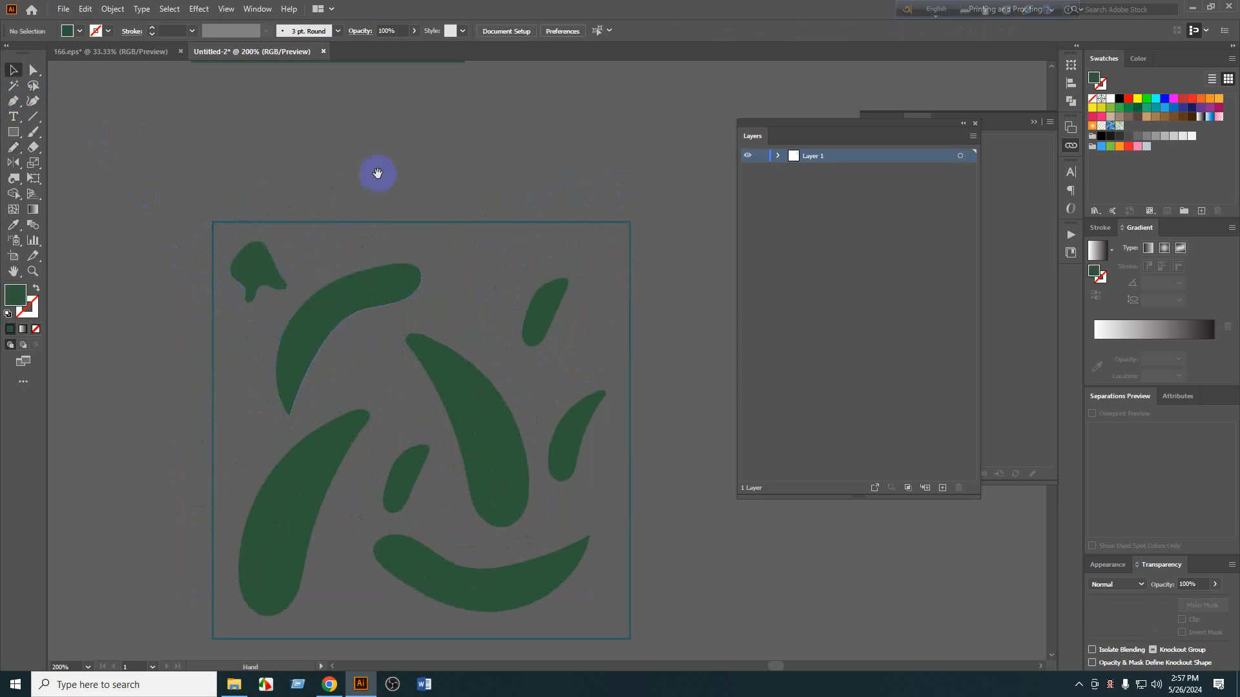
# Duplicate the irregular blob into the gap between the large lower-left leaf and the bottom arc, and shrink the copy slightly.
pyautogui.moveTo(376, 174); pyautogui.dragTo(342, 123)
pyautogui.moveTo(211, 226); pyautogui.dragTo(309, 550)
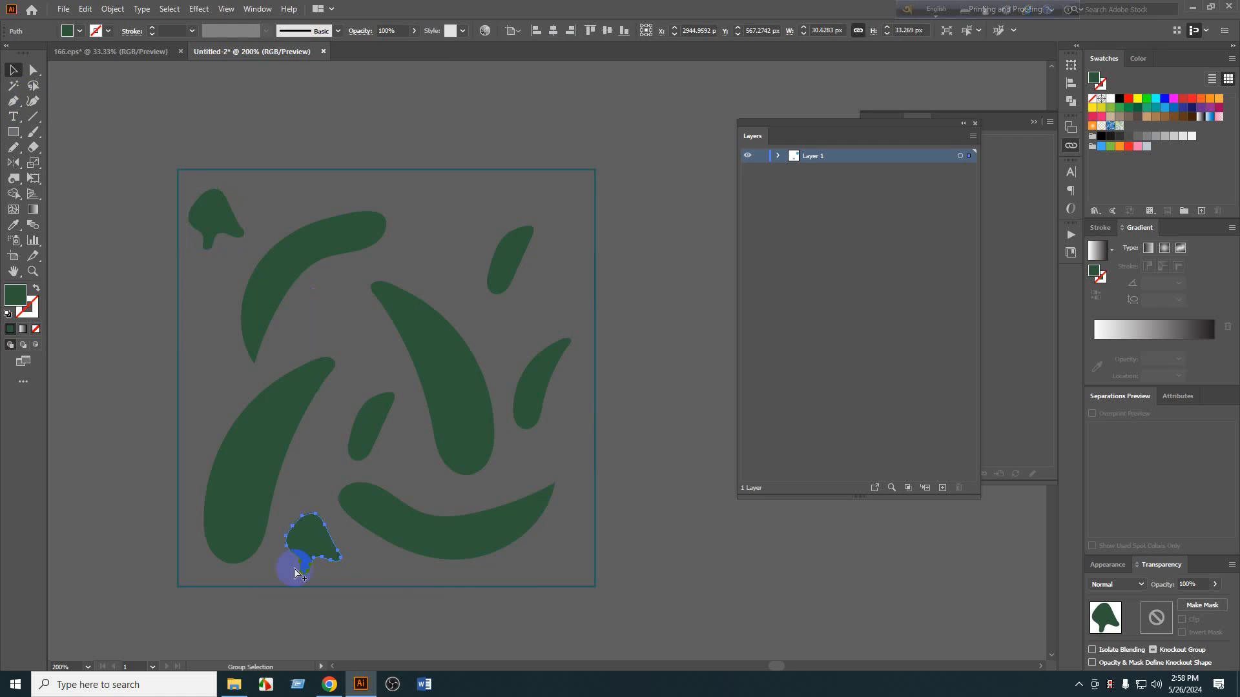
pyautogui.scroll(2, 295, 569)
pyautogui.moveTo(332, 460); pyautogui.dragTo(329, 471)
pyautogui.click(329, 411)
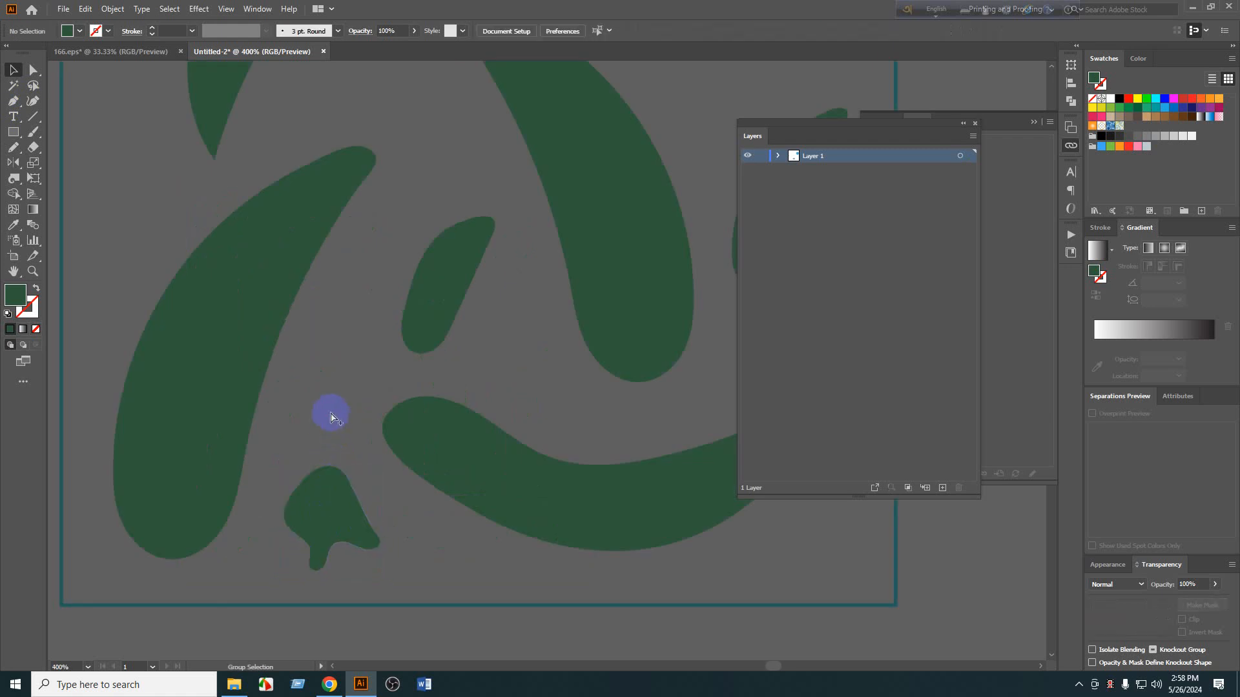
# Copy the blob beneath the upper-left arc, turn it upside down at about 26 by 29 px, and duplicate it beside the upper-right leaf.
pyautogui.scroll(-2, 323, 426)
pyautogui.moveTo(207, 198); pyautogui.dragTo(323, 289)
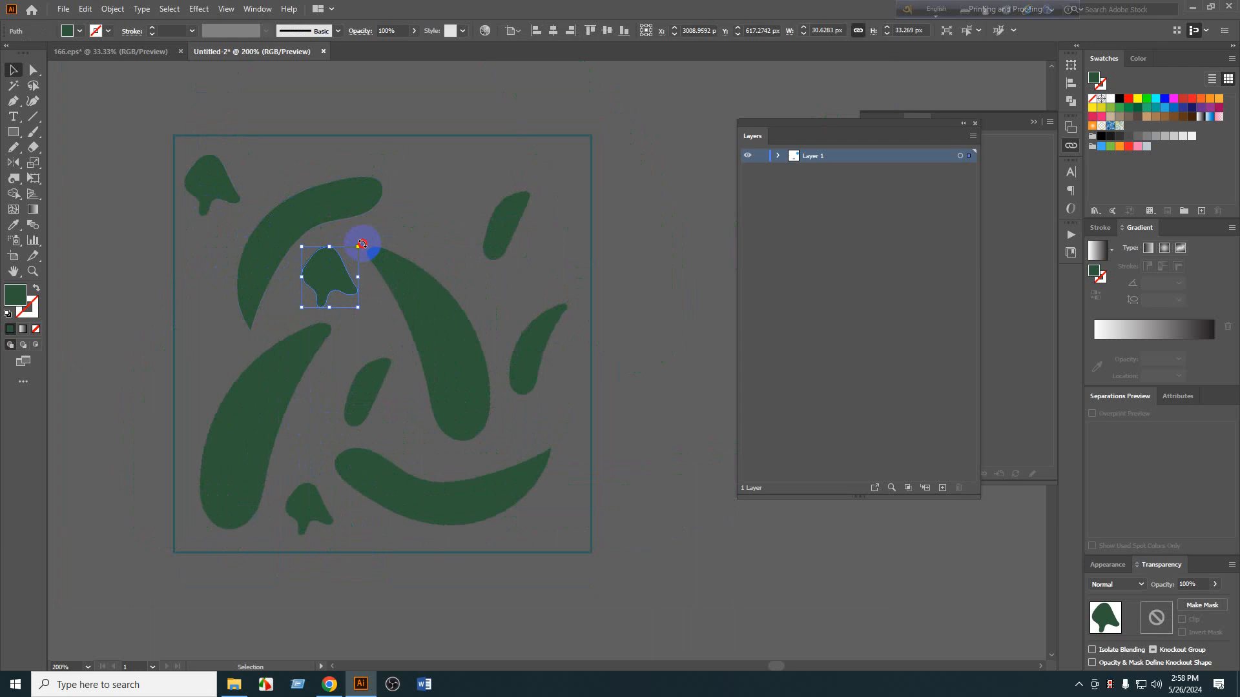
pyautogui.moveTo(362, 244); pyautogui.dragTo(286, 328)
pyautogui.moveTo(330, 246); pyautogui.dragTo(460, 197)
pyautogui.scroll(2, 495, 185)
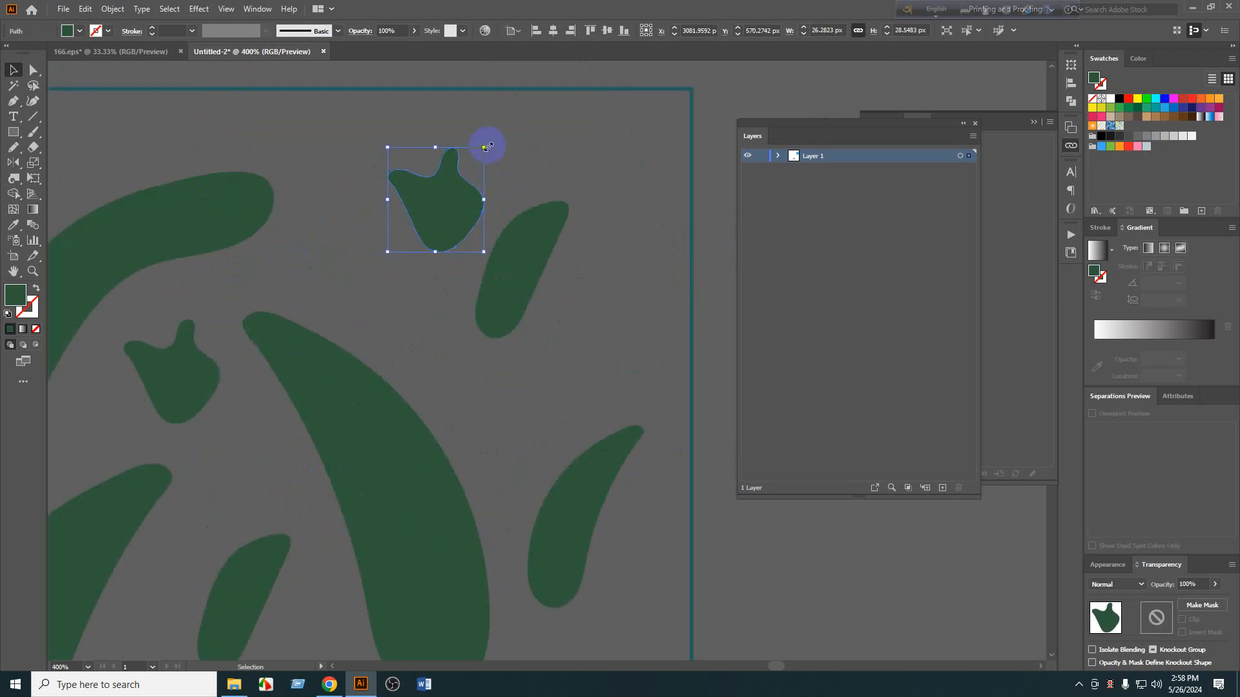
# Shrink the blob beside the upper-right leaf to about 12 by 13 px, and add a reduced copy of that leaf near the square's left edge.
pyautogui.moveTo(485, 147); pyautogui.dragTo(424, 200)
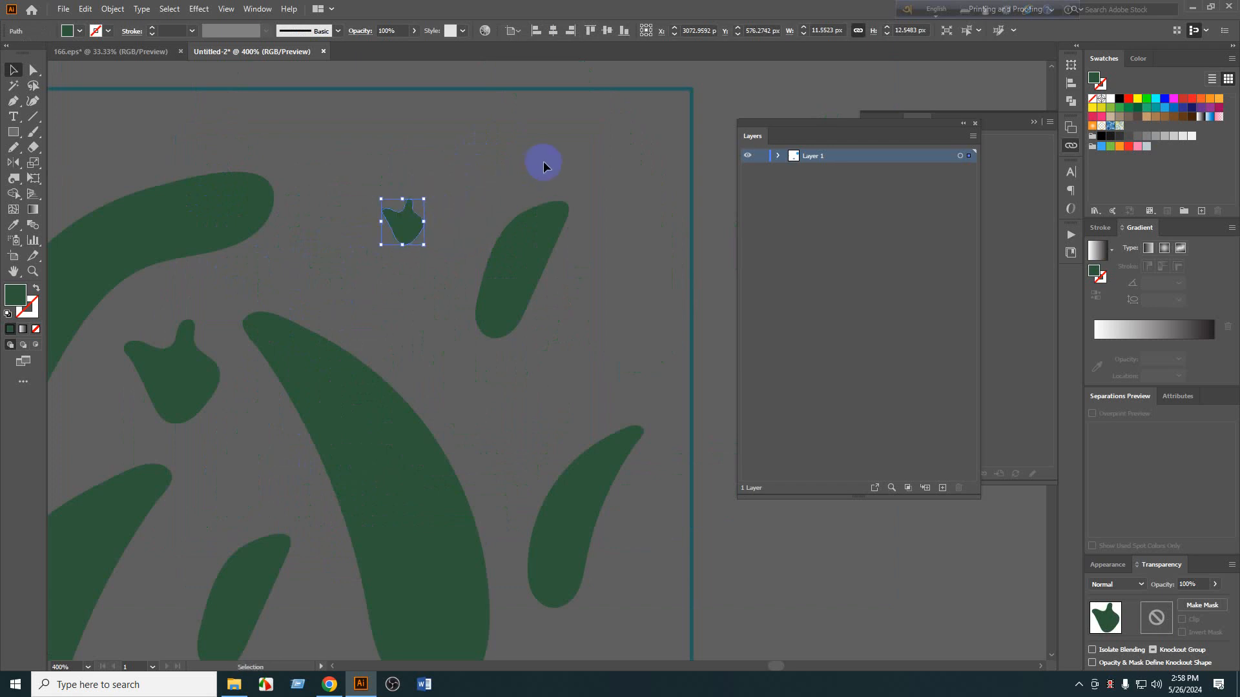
pyautogui.scroll(-2, 574, 172)
pyautogui.moveTo(563, 235); pyautogui.dragTo(241, 344)
pyautogui.scroll(2, 240, 345)
pyautogui.moveTo(280, 277); pyautogui.dragTo(258, 356)
pyautogui.scroll(-3, 263, 360)
pyautogui.click(532, 195)
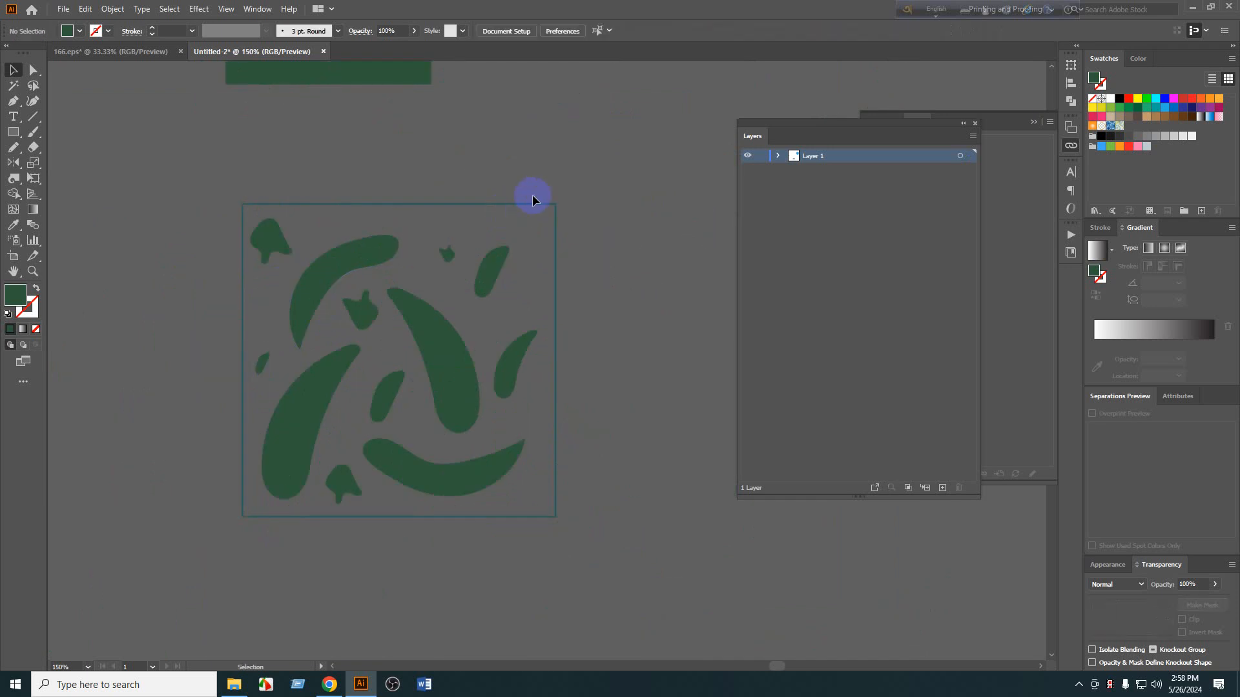
# Delete the teal square outline surrounding the dark green shapes.
pyautogui.scroll(1, 567, 187)
pyautogui.click(534, 234)
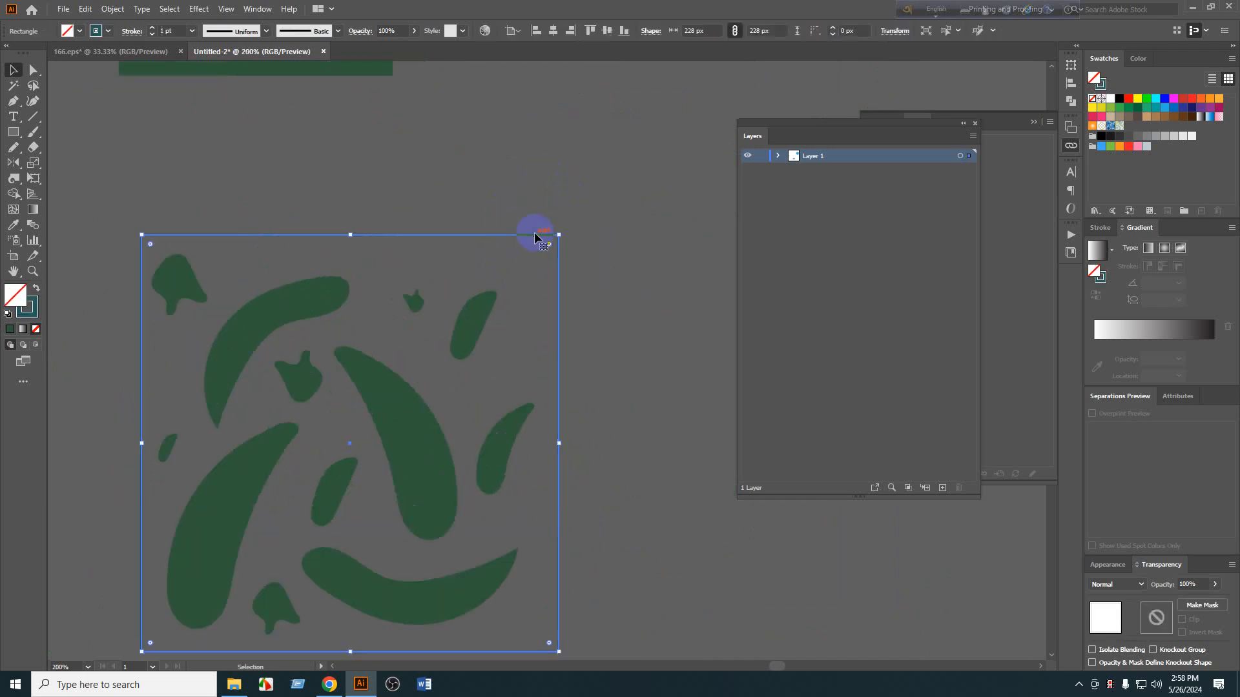
pyautogui.press('Delete')
# Make a new pattern from the grouped dark green leaf and blob shapes.
pyautogui.click(239, 336)
pyautogui.scroll(-1, 583, 635)
pyautogui.scroll(-2, 561, 501)
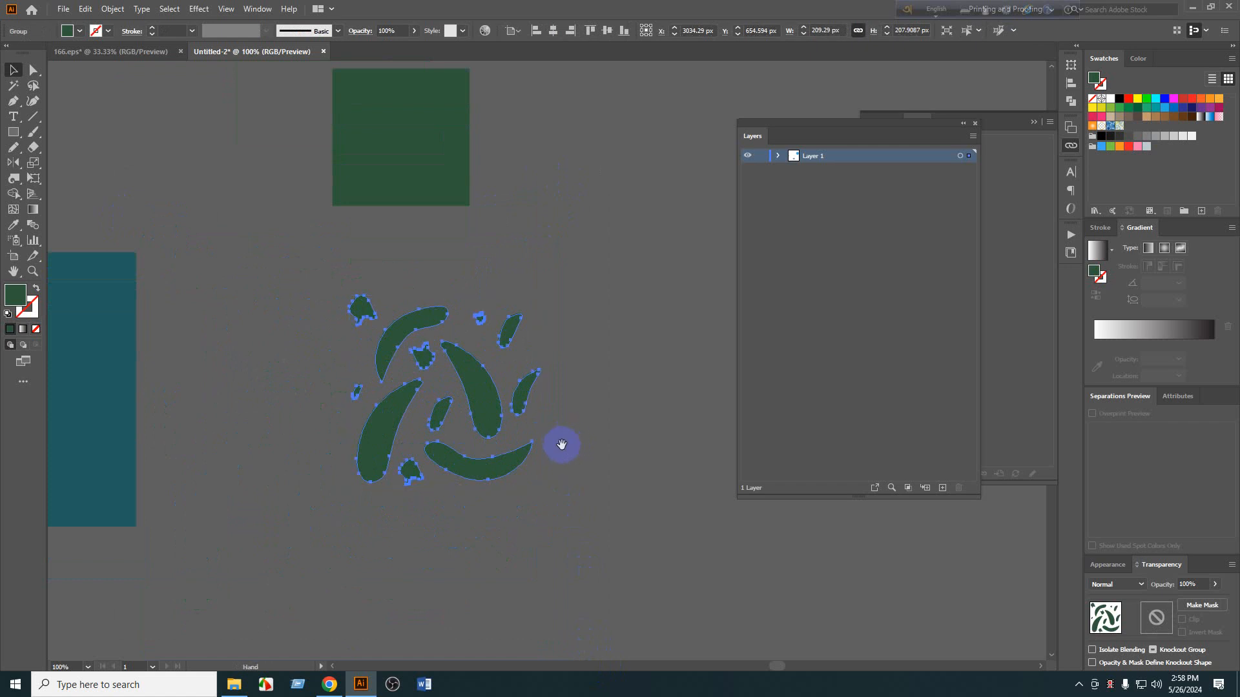
pyautogui.hscroll(2, 497, 439)
pyautogui.press('v')
pyautogui.click(121, 12)
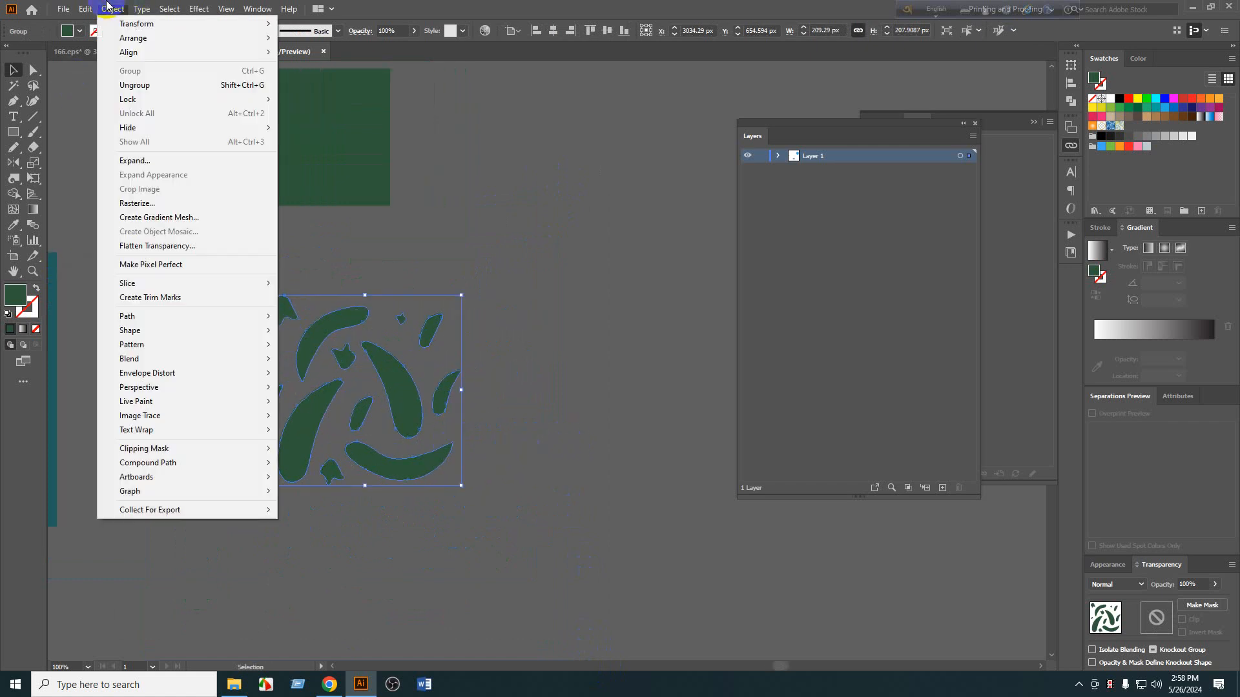
pyautogui.moveTo(174, 346)
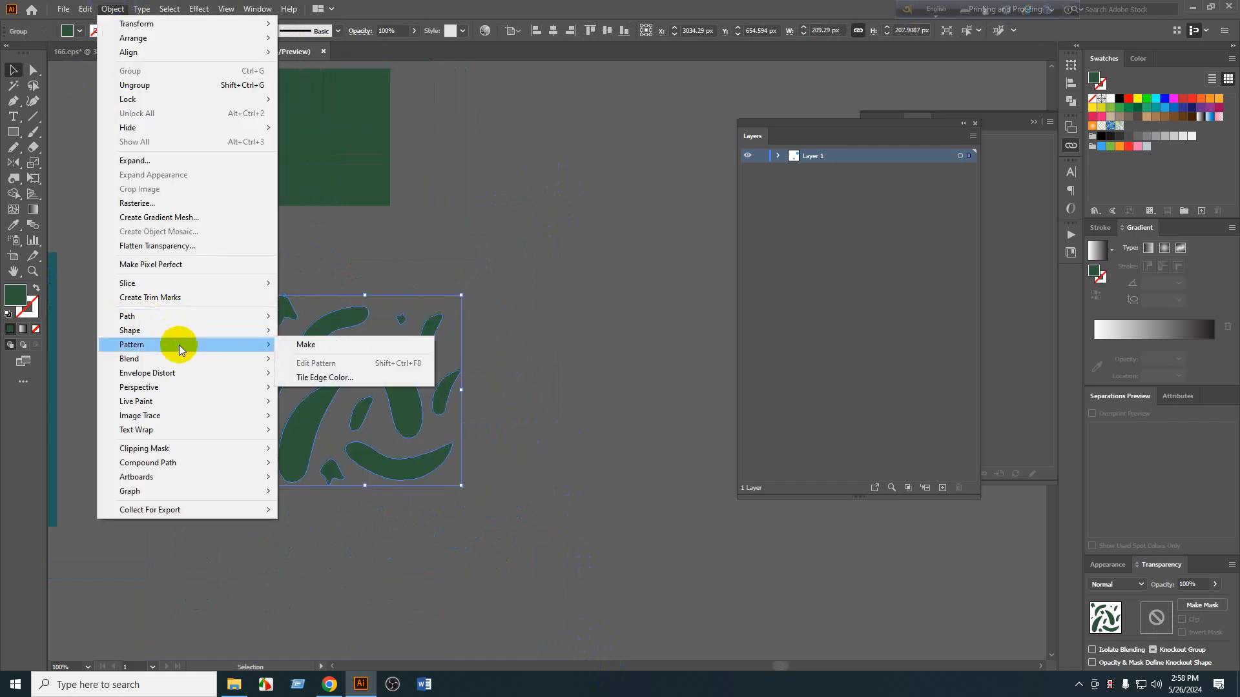
pyautogui.click(316, 345)
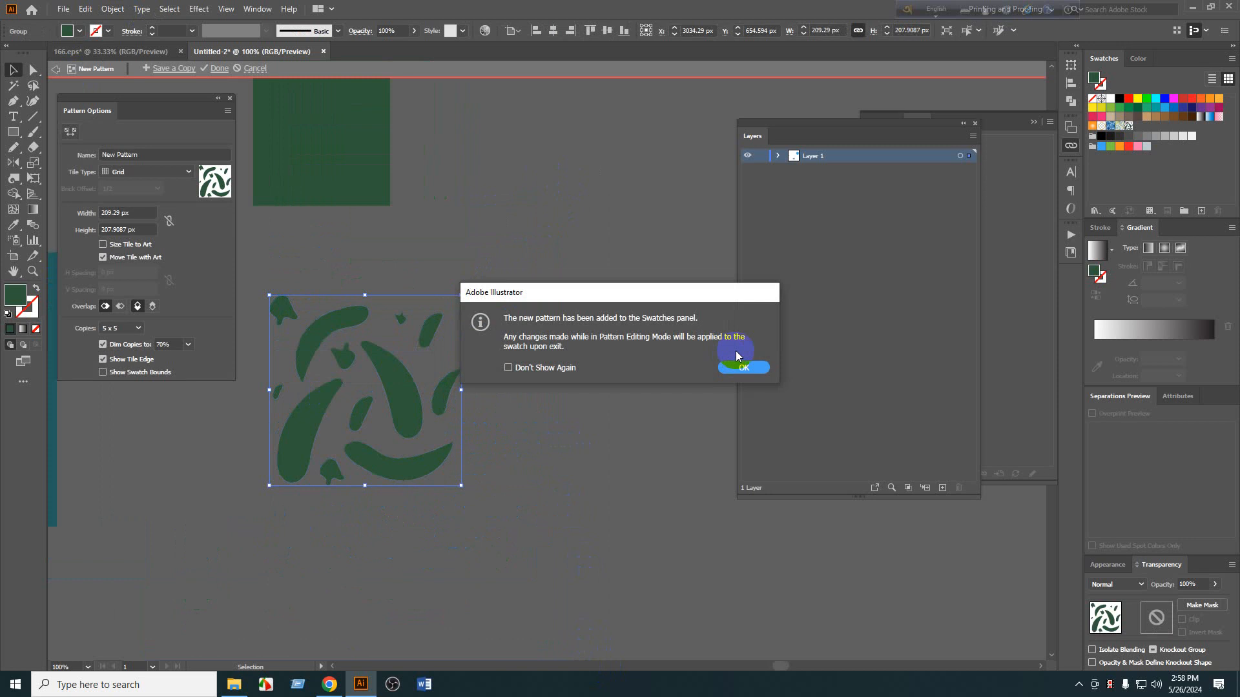
pyautogui.click(746, 369)
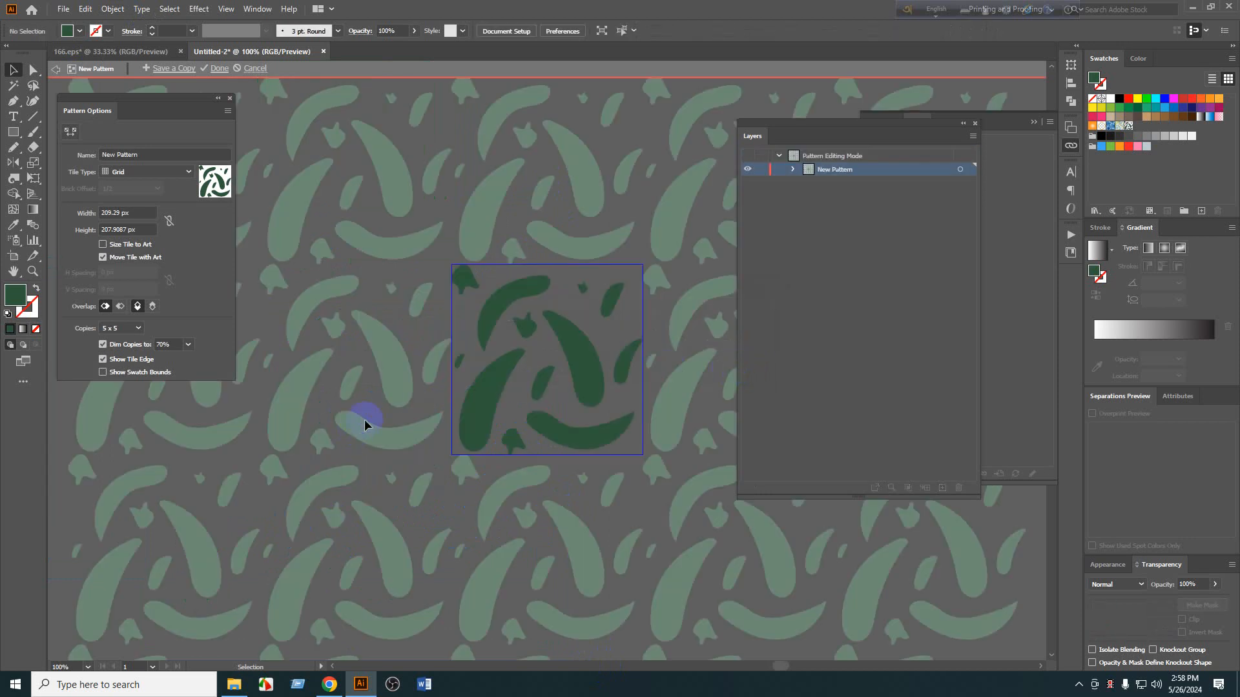
# Set the pattern's tile type to Brick by Row.
pyautogui.scroll(-3, 365, 425)
pyautogui.scroll(1, 407, 415)
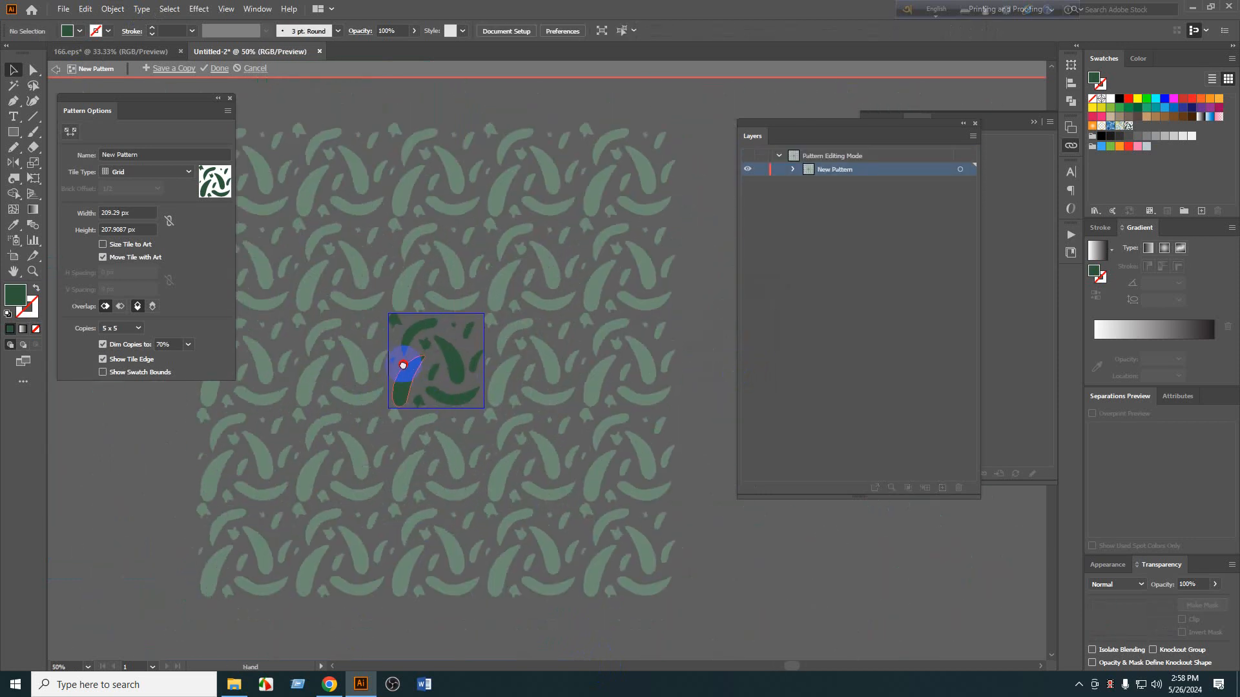
pyautogui.moveTo(403, 364); pyautogui.dragTo(403, 362)
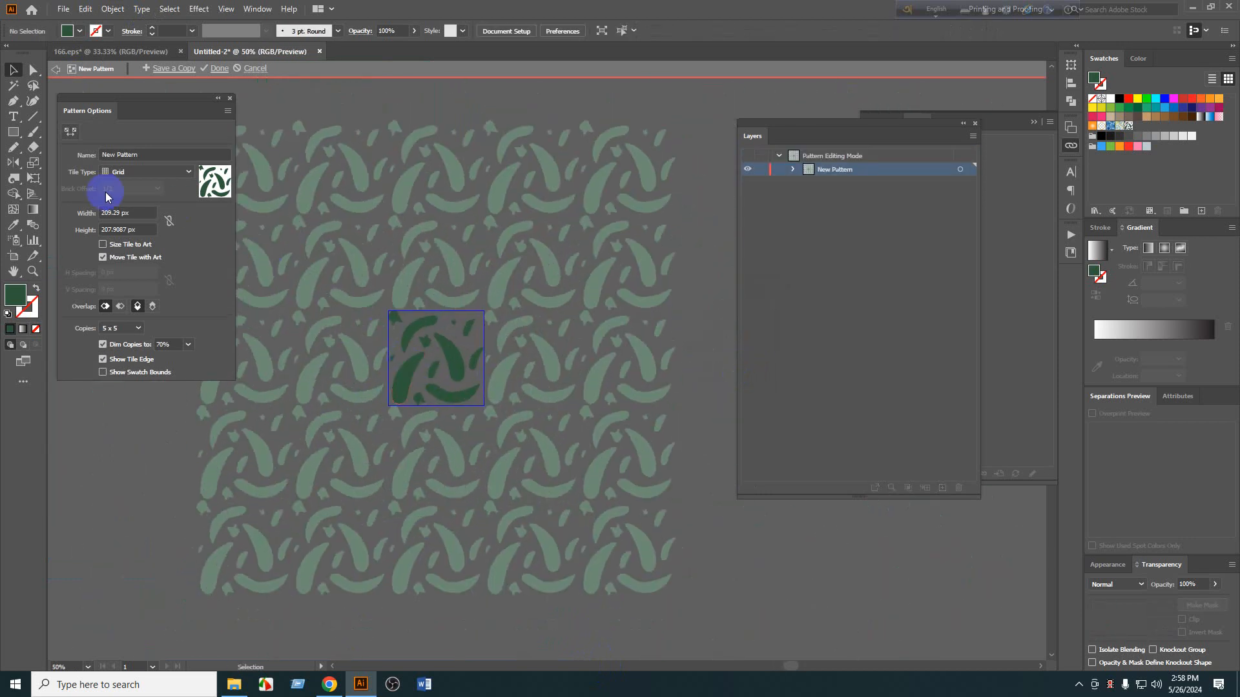
pyautogui.click(153, 166)
pyautogui.click(154, 172)
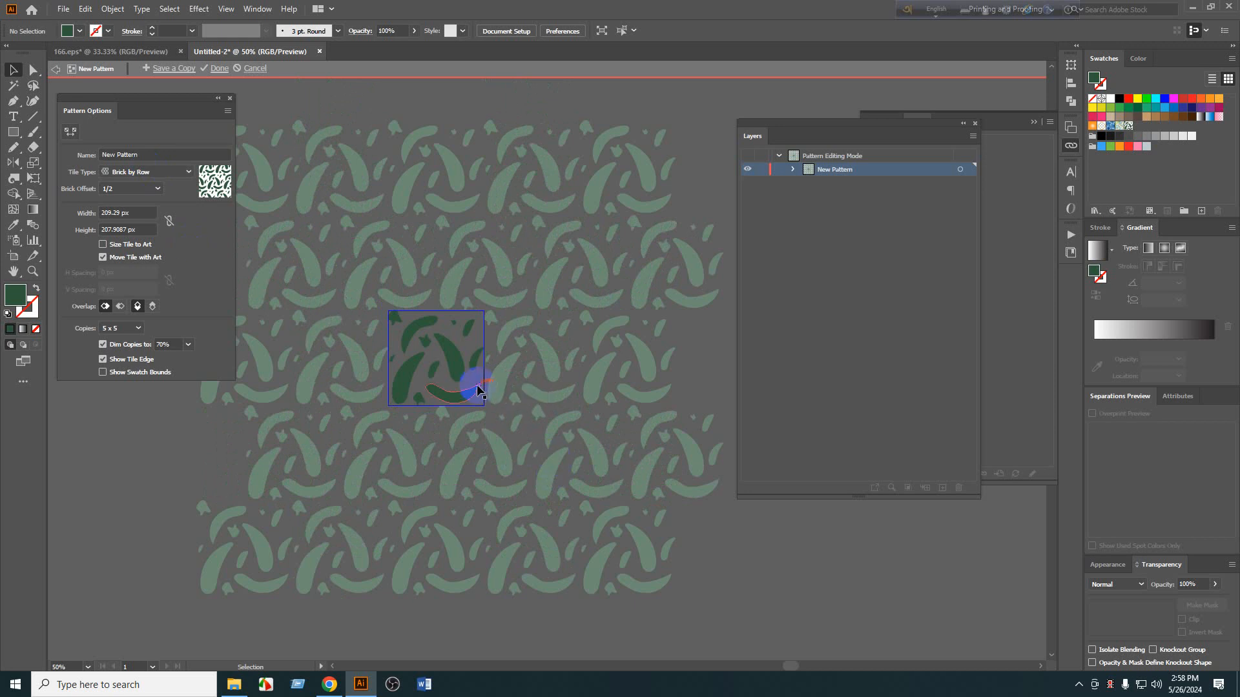
pyautogui.scroll(2, 464, 377)
pyautogui.scroll(-1, 463, 378)
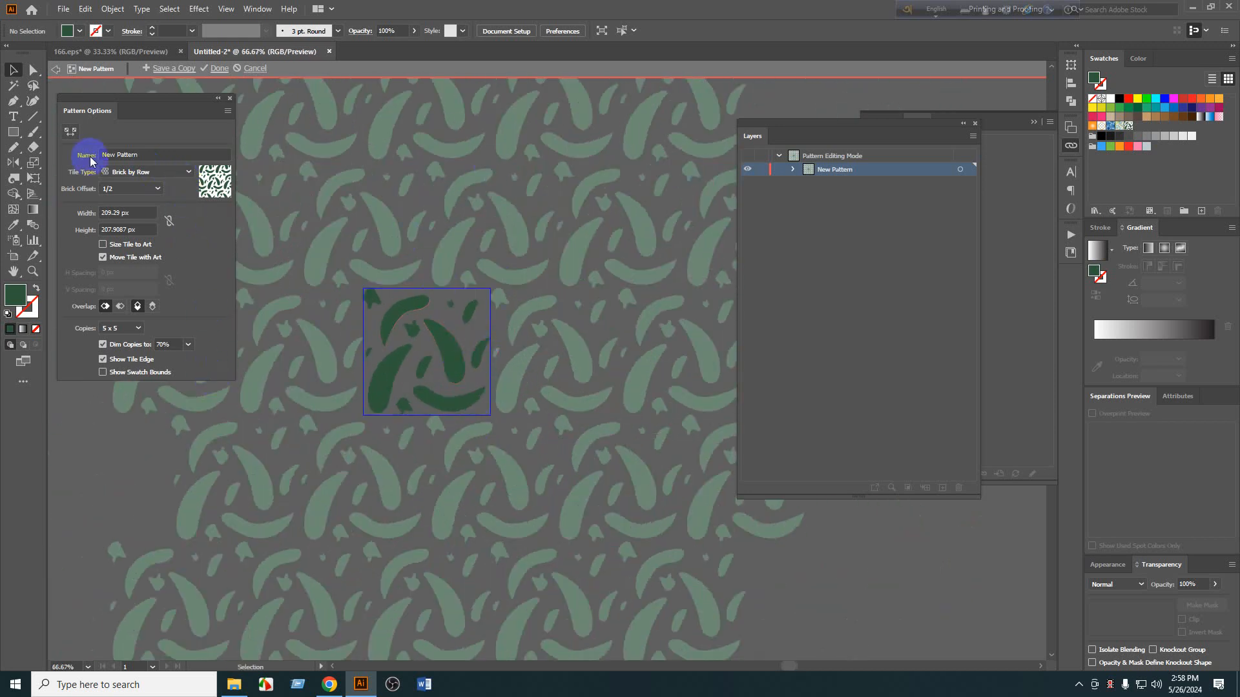
# Save a copy of the pattern as New Pattern 2 and leave pattern editing without applying changes to the original.
pyautogui.click(187, 69)
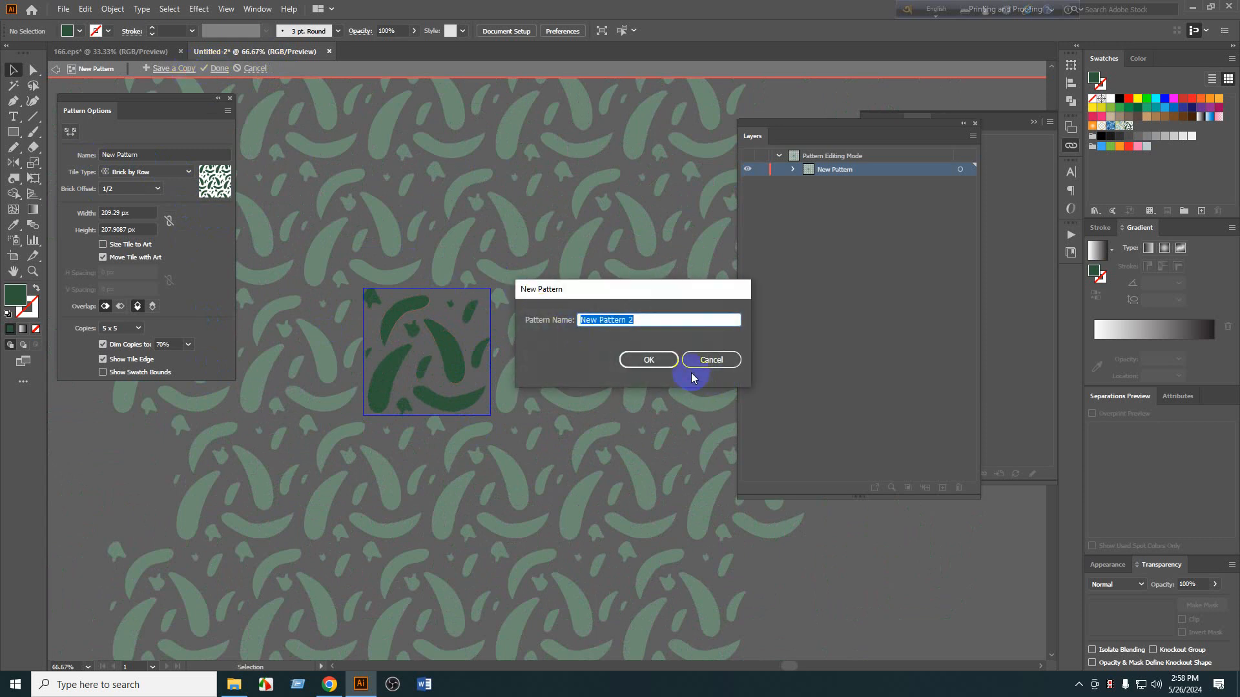
pyautogui.click(653, 359)
pyautogui.click(741, 366)
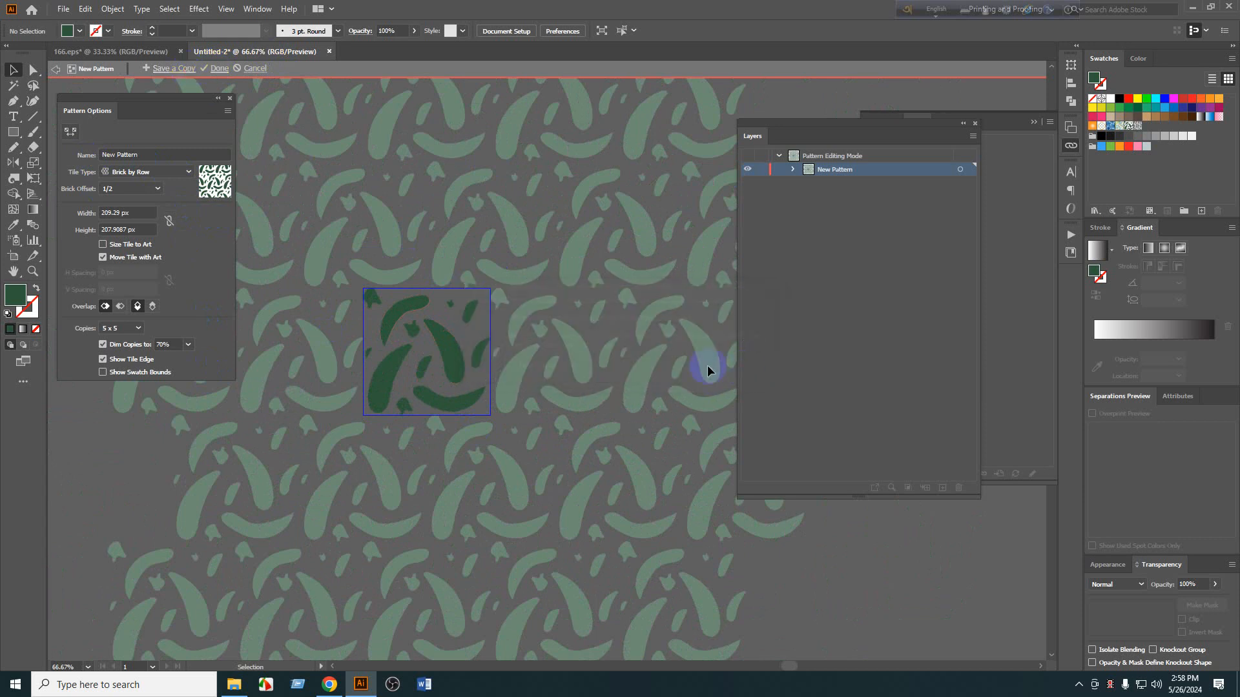
pyautogui.click(248, 69)
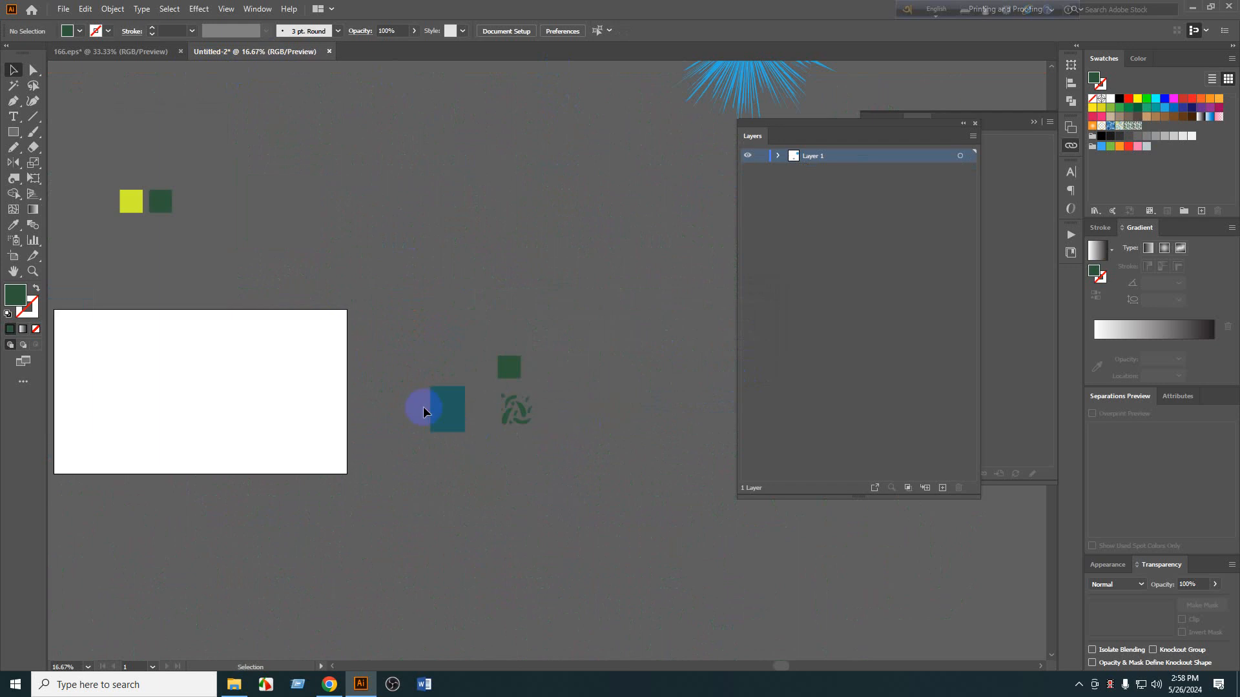
# Duplicate the teal rectangle to its left and fill the copy with the brick-tiled green pattern swatch.
pyautogui.moveTo(423, 408); pyautogui.dragTo(410, 415)
pyautogui.scroll(3, 409, 413)
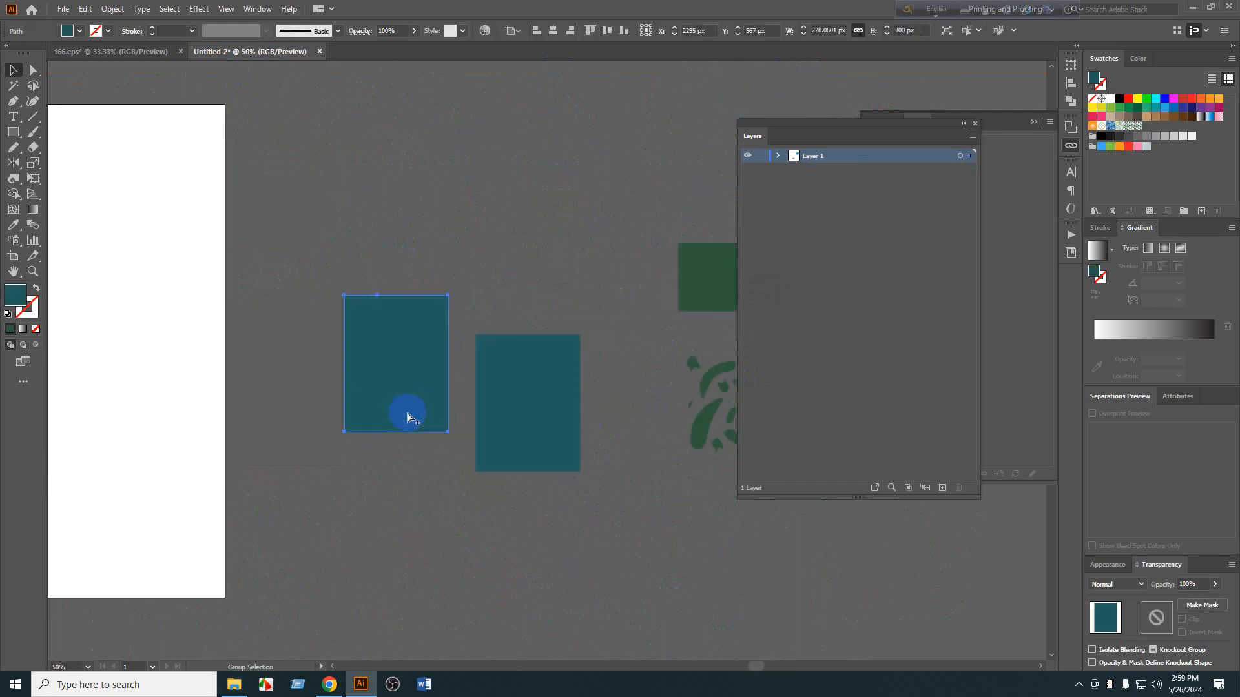
pyautogui.click(1138, 129)
pyautogui.click(617, 219)
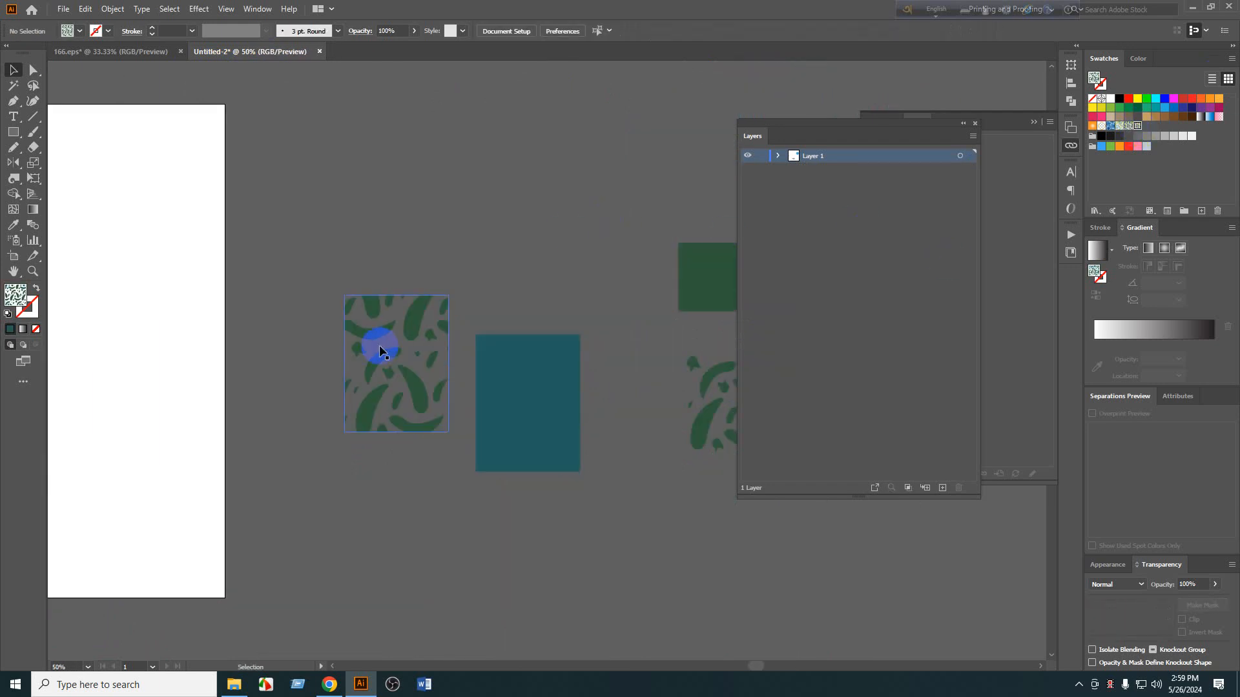
# Recolour the remaining teal rectangle with the sampled yellow-green, and place the yellow-green and dark green reference squares above the rectangles.
pyautogui.click(378, 346)
pyautogui.scroll(-1, 443, 375)
pyautogui.scroll(-2, 487, 405)
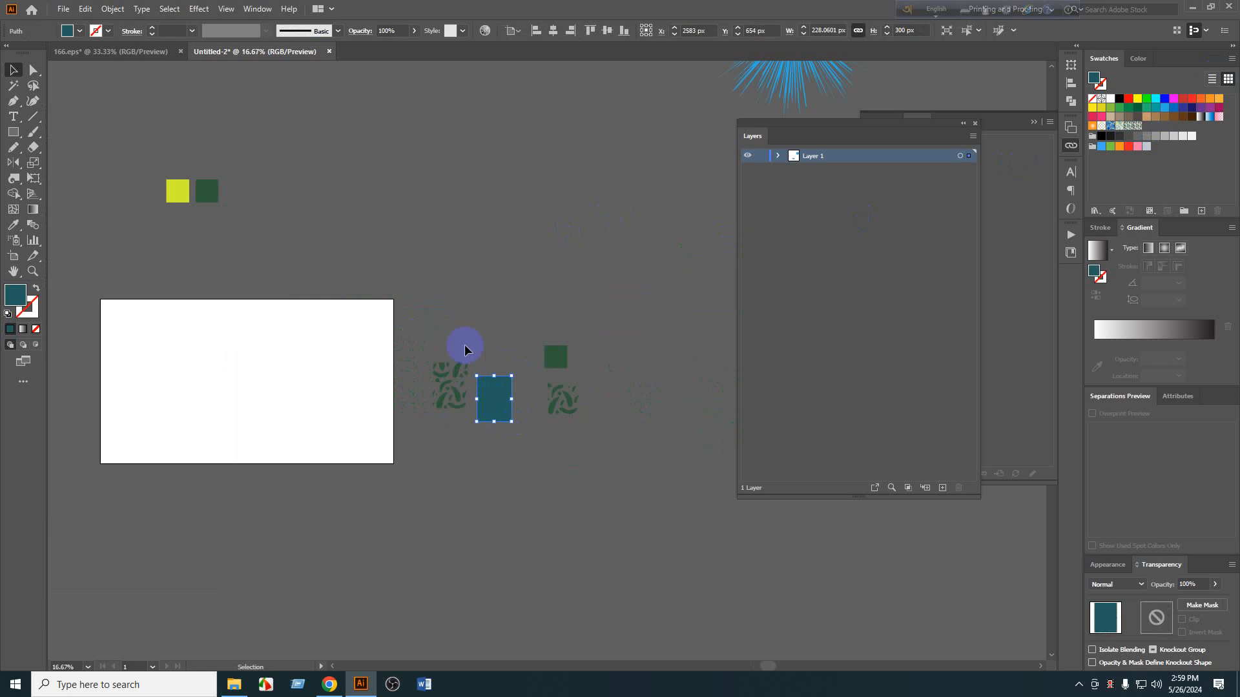
pyautogui.click(182, 196)
pyautogui.press('v')
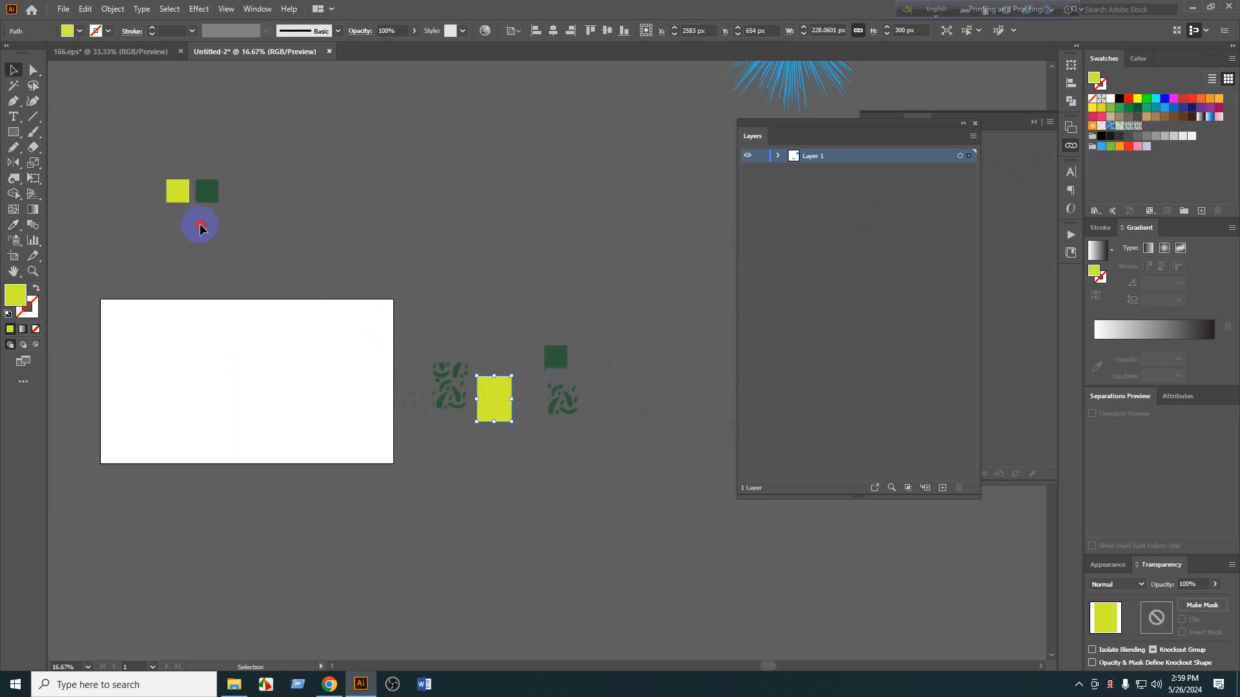
pyautogui.moveTo(200, 226); pyautogui.dragTo(460, 327)
pyautogui.scroll(4, 493, 378)
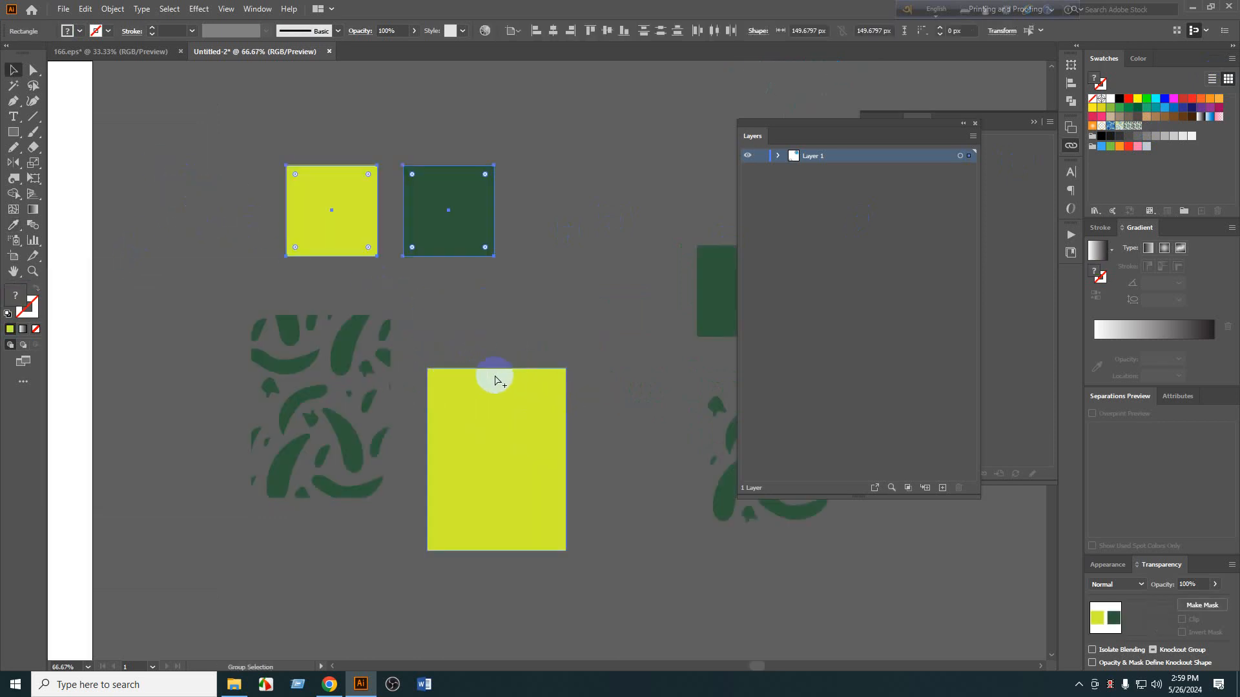
# Place the pattern-filled rectangle over the yellow-green rectangle and align the two exactly on top of each other.
pyautogui.moveTo(350, 356); pyautogui.dragTo(525, 408)
pyautogui.keyDown('shift'); pyautogui.click(476, 386); pyautogui.keyUp('shift')
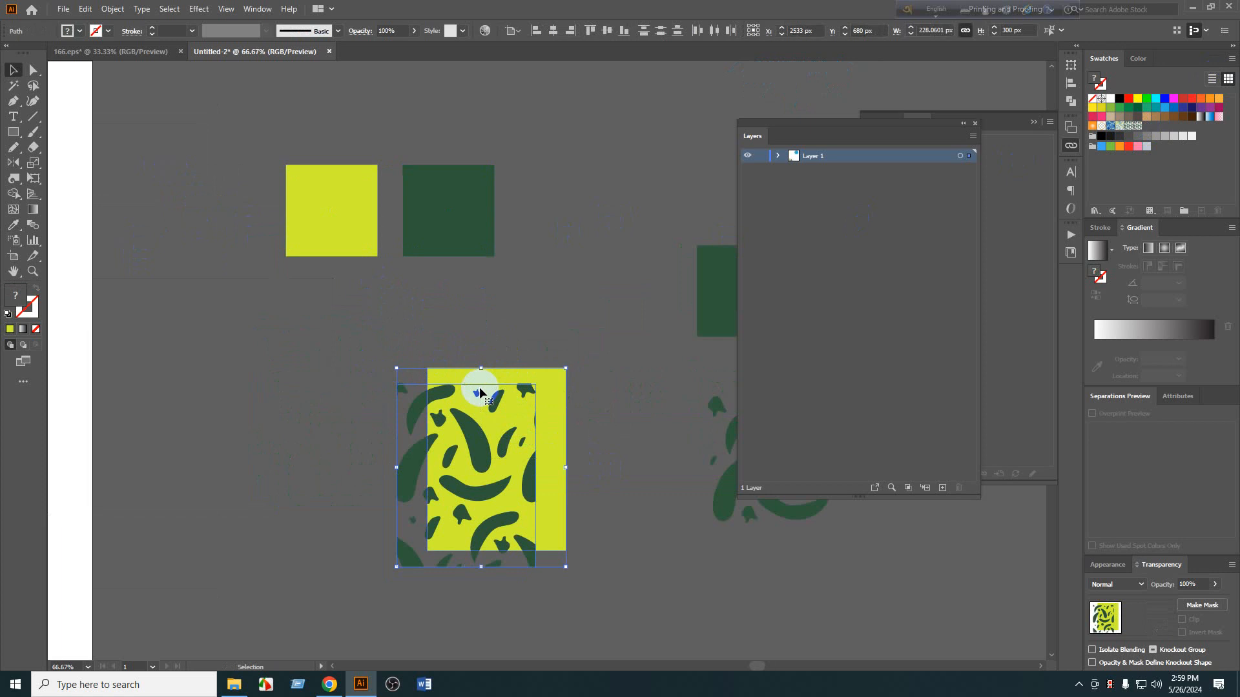
pyautogui.click(589, 30)
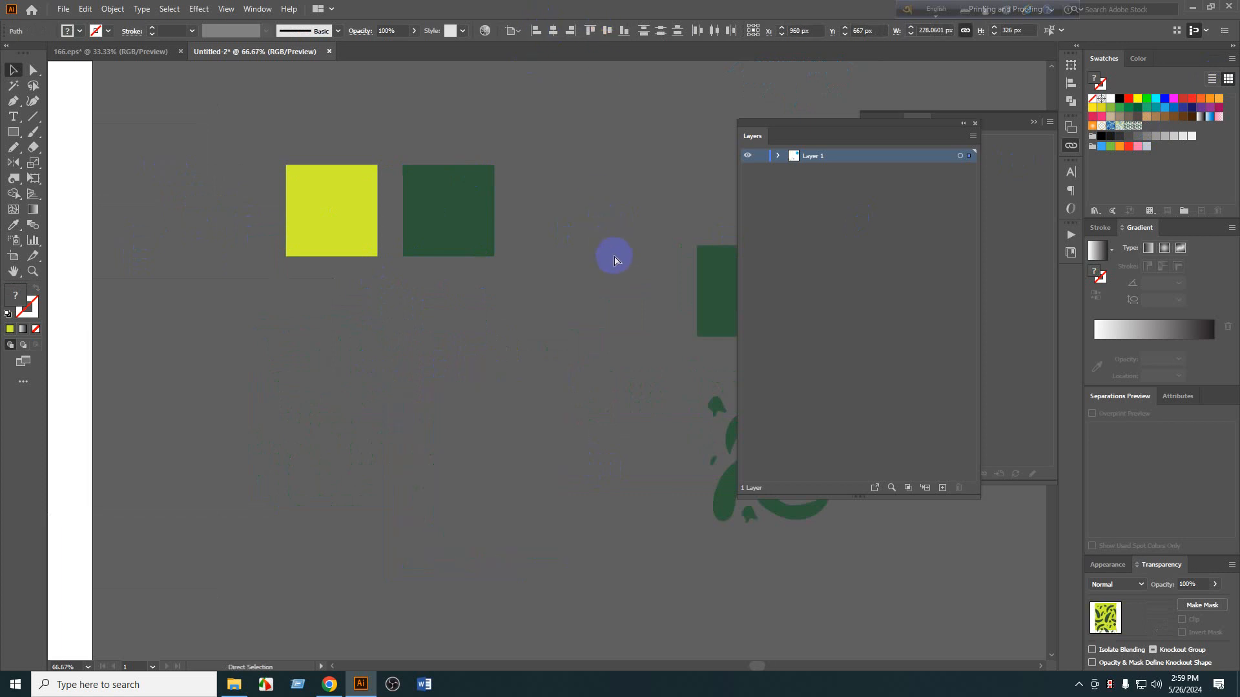
pyautogui.hotkey('ctrl', 'z')
pyautogui.scroll(4, 566, 456)
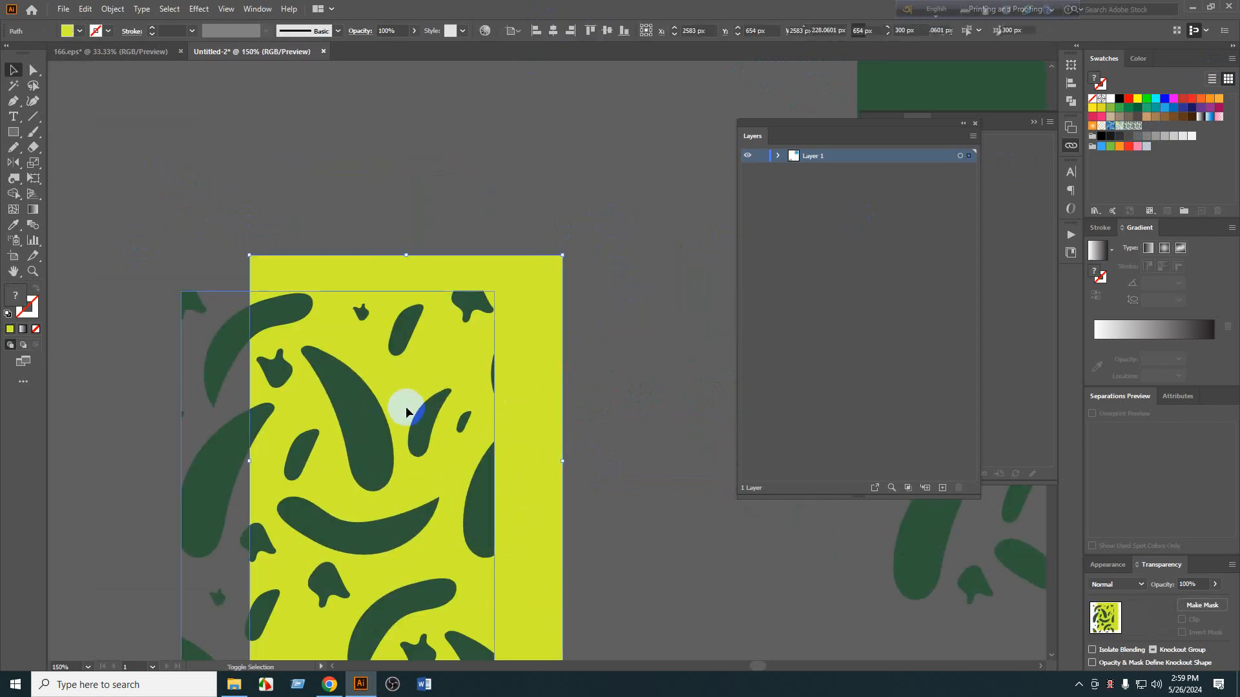
pyautogui.keyDown('shift'); pyautogui.click(405, 411); pyautogui.keyUp('shift')
pyautogui.click(552, 31)
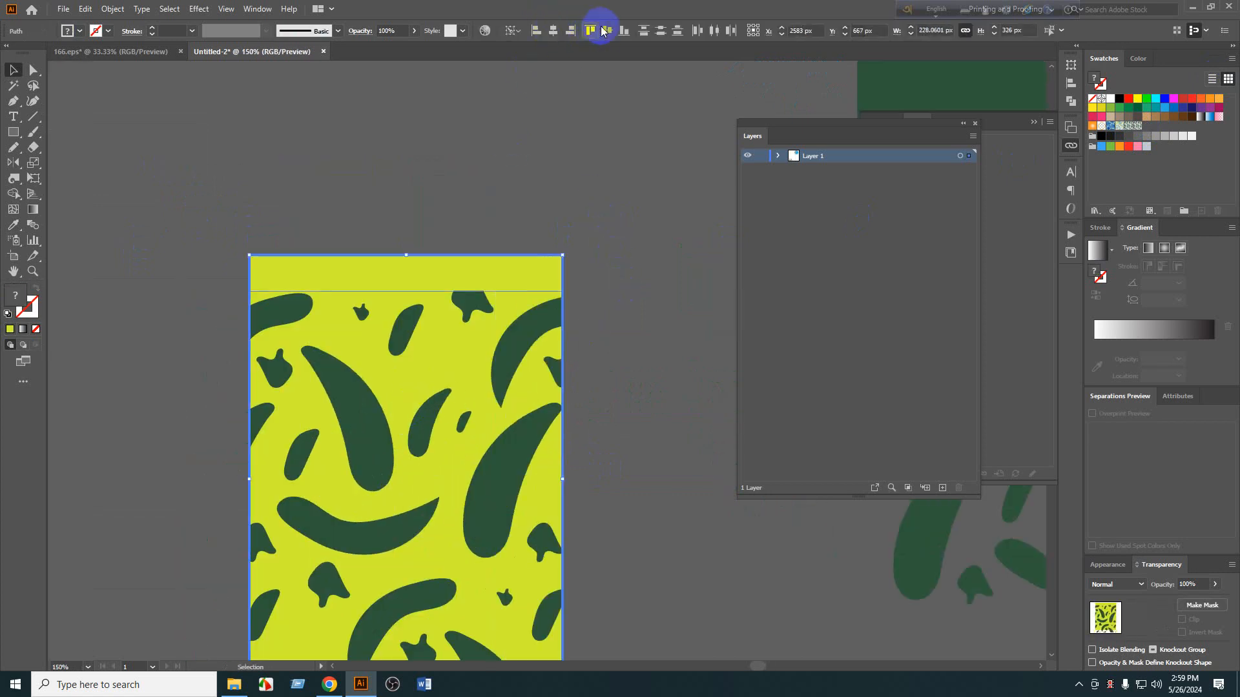
pyautogui.click(634, 166)
# Examine the dark green pattern over the yellow-green rectangle, both up close and from a distance.
pyautogui.scroll(-4, 654, 242)
pyautogui.scroll(3, 678, 334)
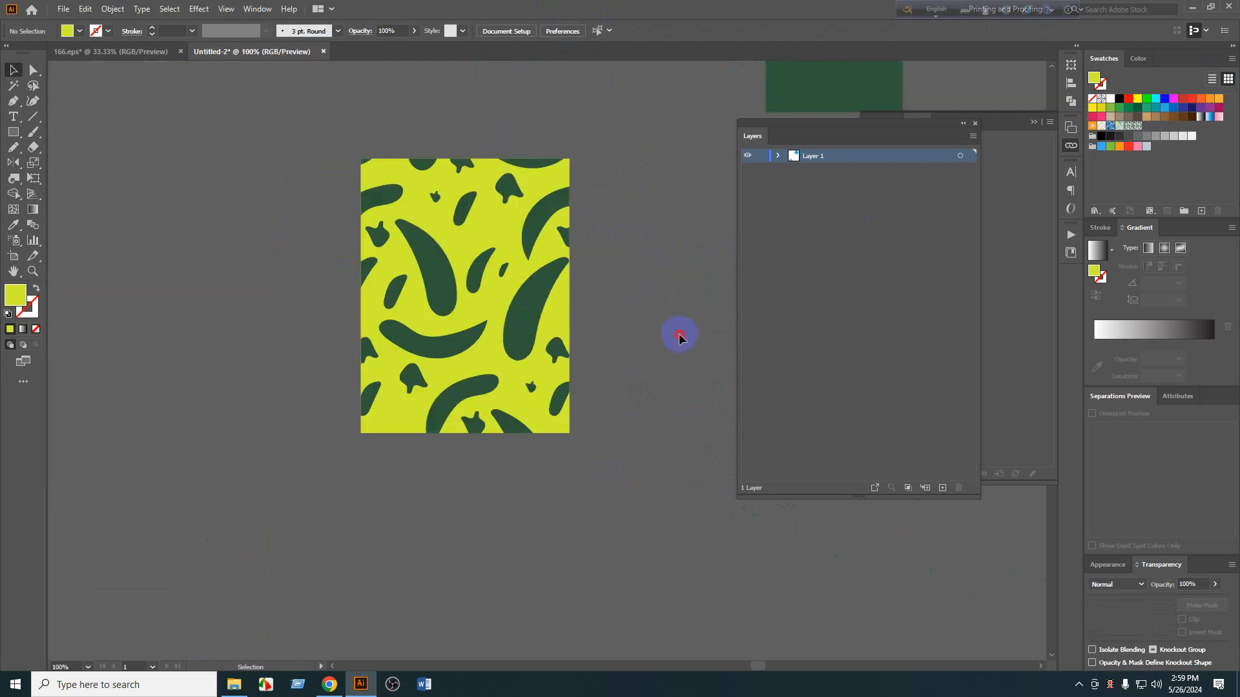
pyautogui.click(515, 313)
pyautogui.scroll(2, 534, 299)
pyautogui.moveTo(328, 360); pyautogui.dragTo(330, 360)
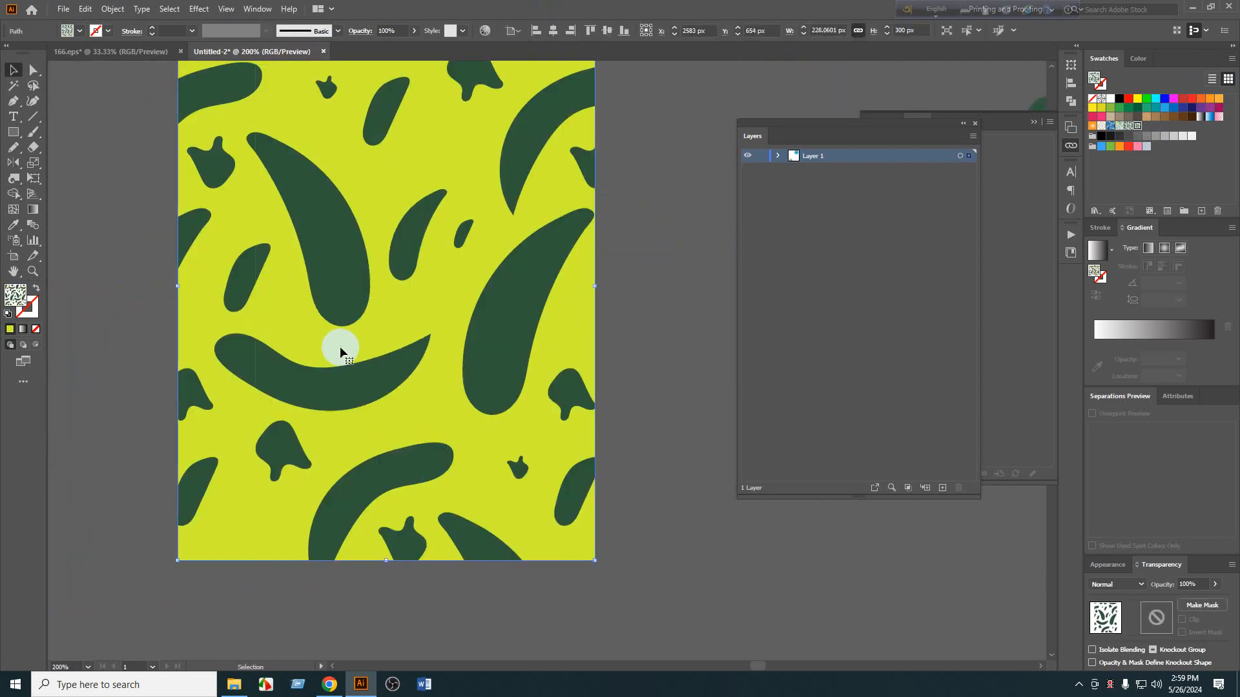
pyautogui.scroll(3, 269, 318)
pyautogui.scroll(-5, 268, 284)
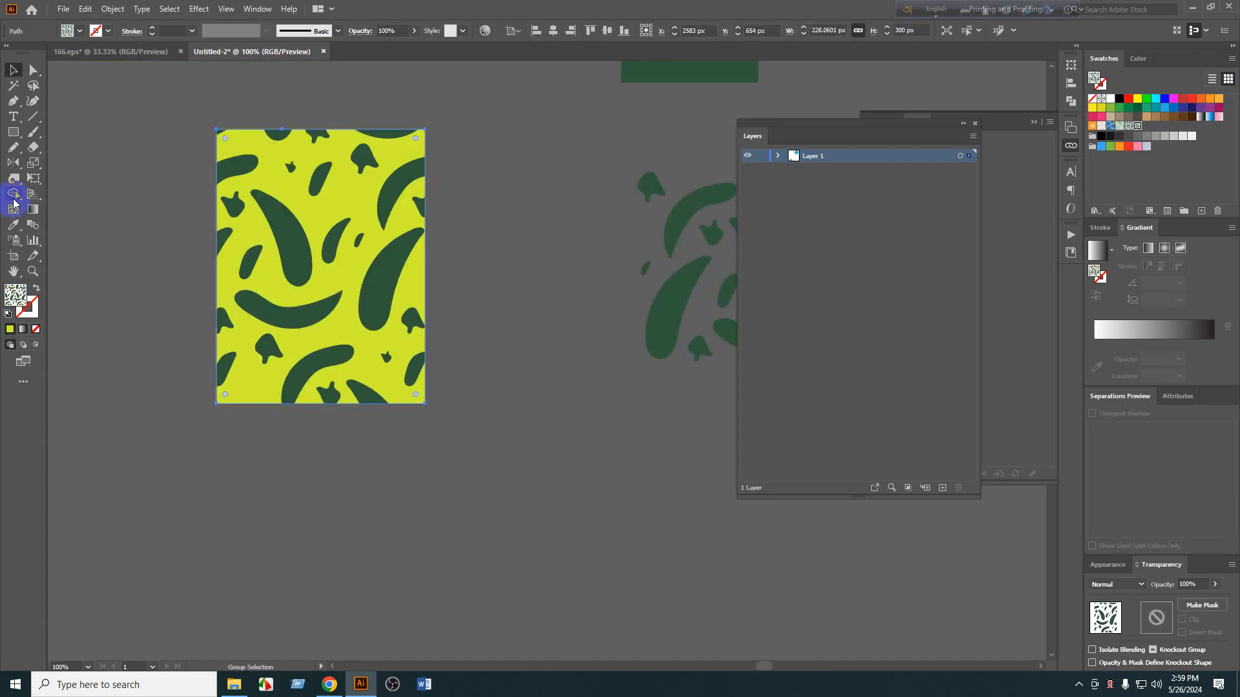
pyautogui.click(547, 445)
pyautogui.scroll(-2, 553, 381)
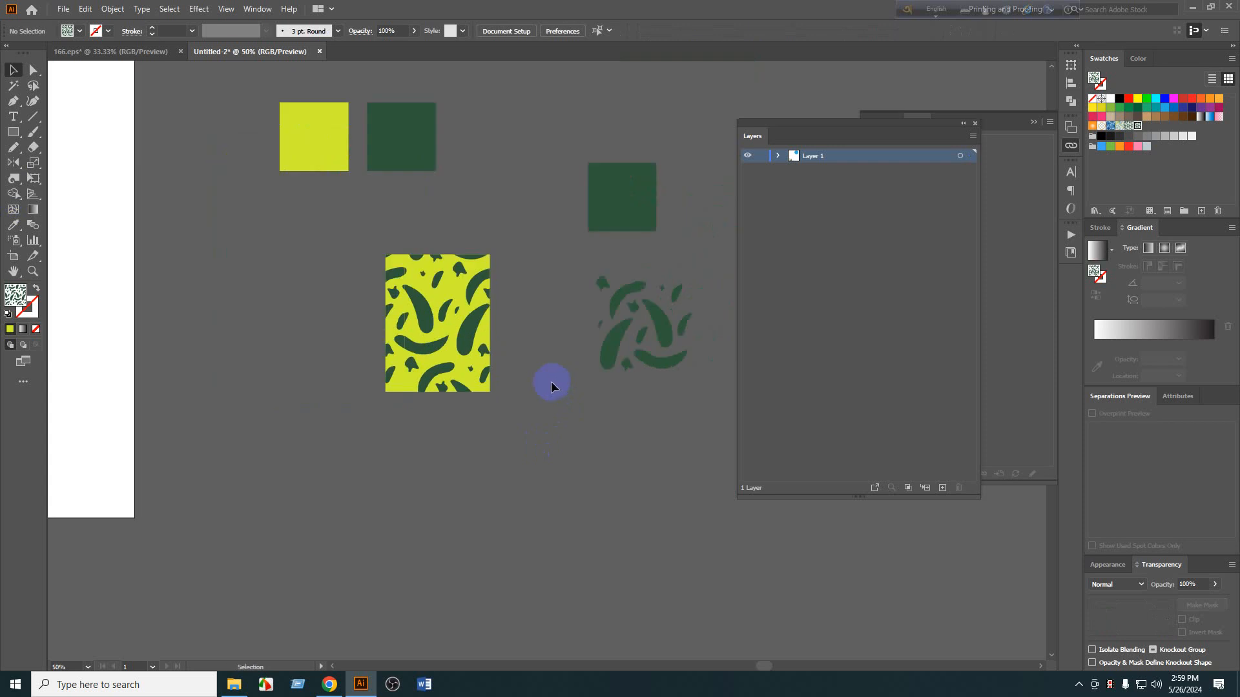
pyautogui.scroll(1, 537, 387)
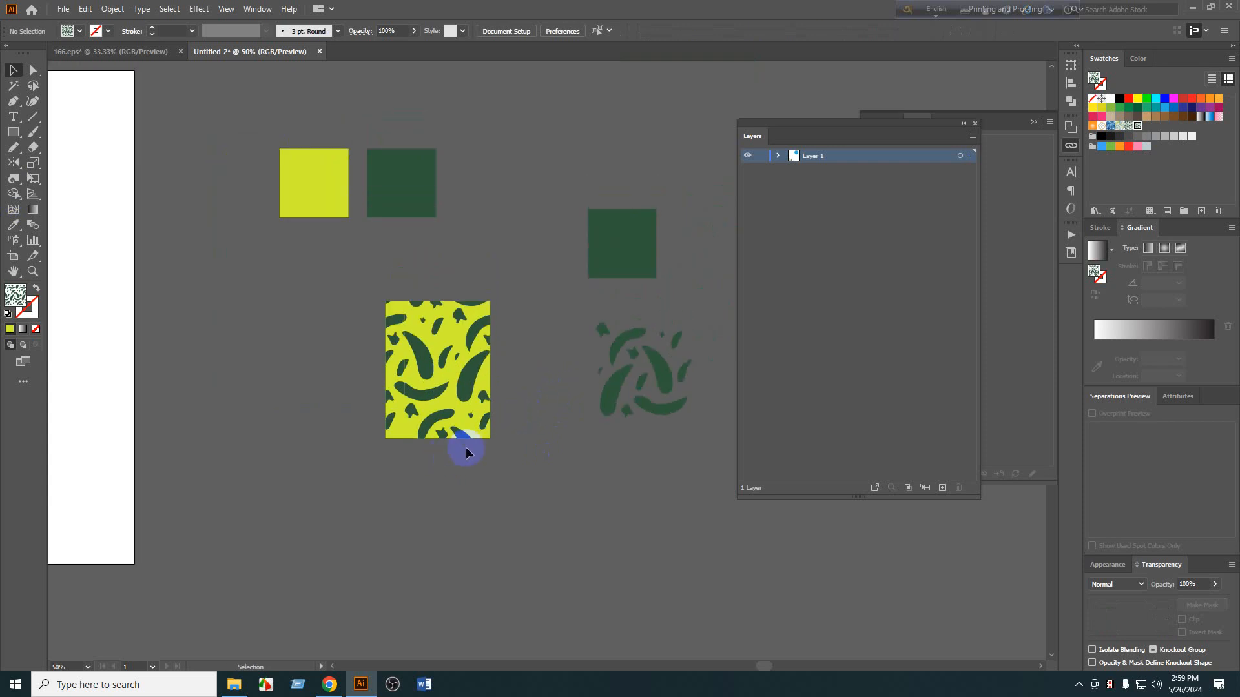
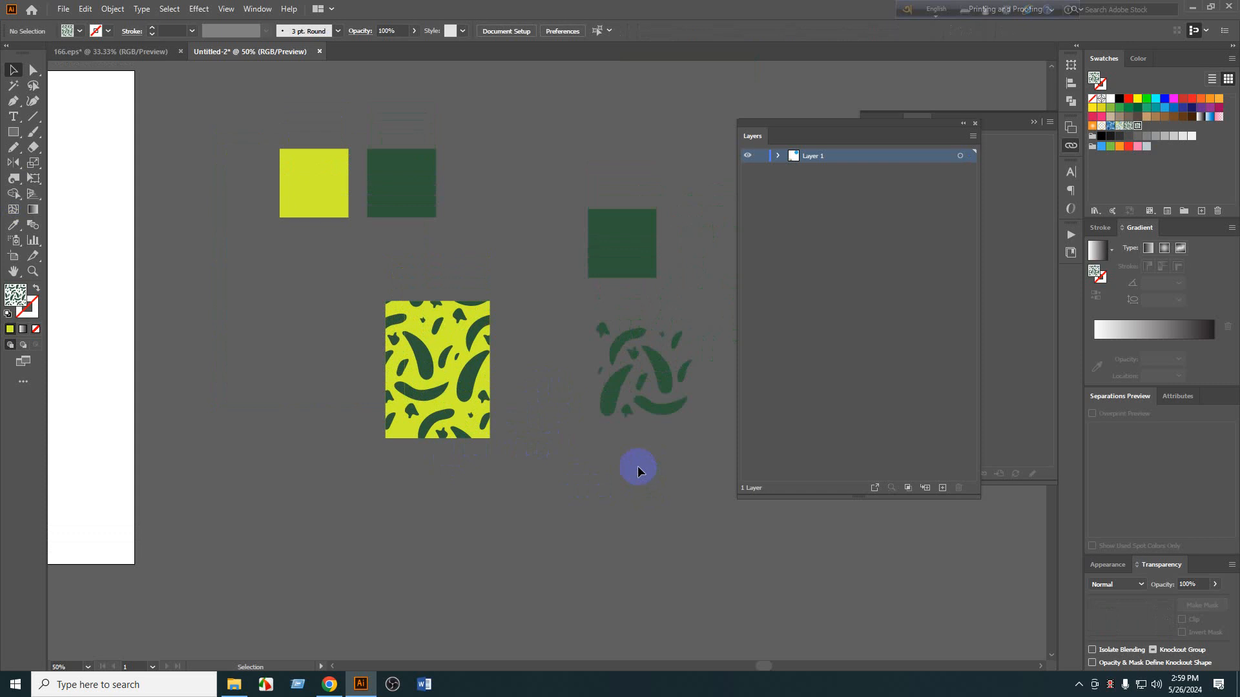
pyautogui.click(427, 336)
pyautogui.hotkey('ctrl', '1')
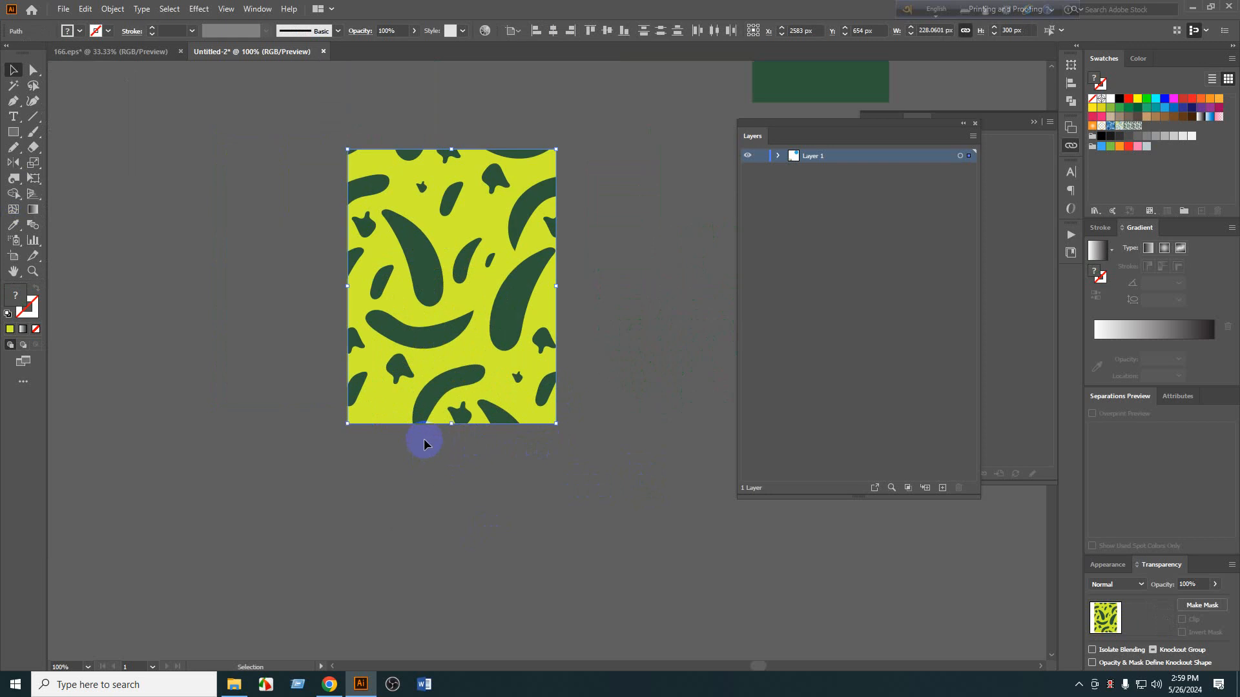
pyautogui.hotkey('ctrl', 'g')
pyautogui.scroll(-2, 515, 315)
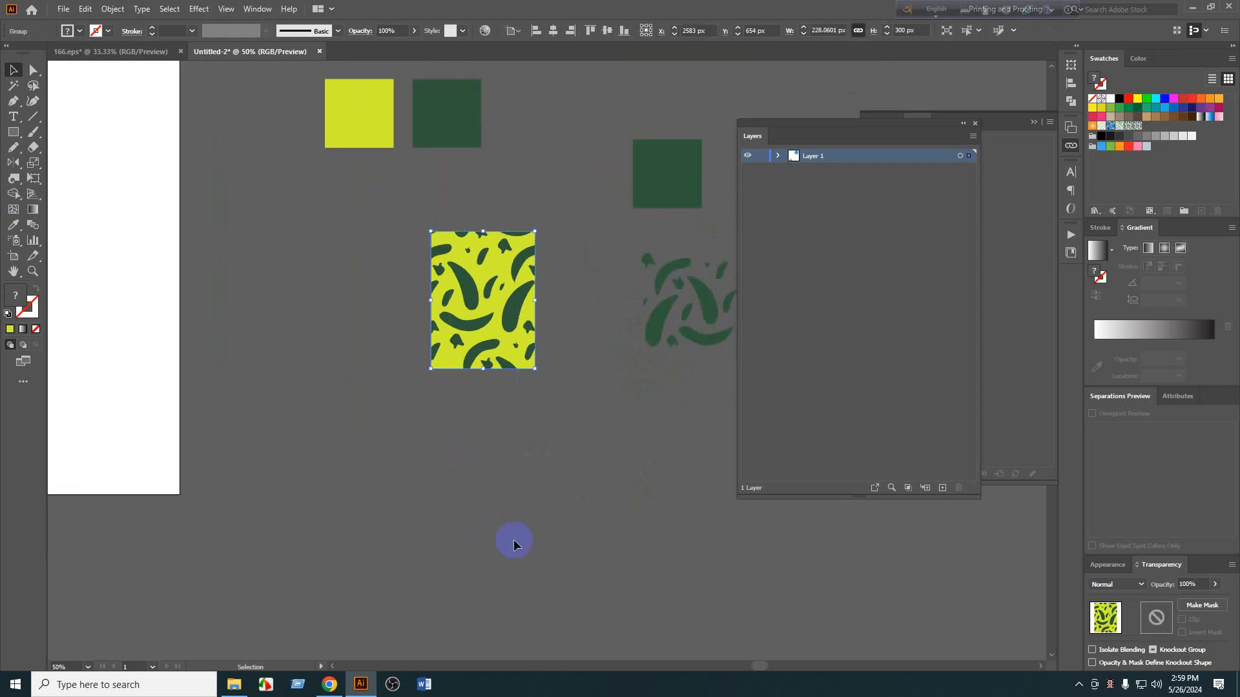
pyautogui.hotkey('ctrl', 'shift', 'g')
pyautogui.click(563, 469)
pyautogui.moveTo(505, 310); pyautogui.dragTo(307, 430)
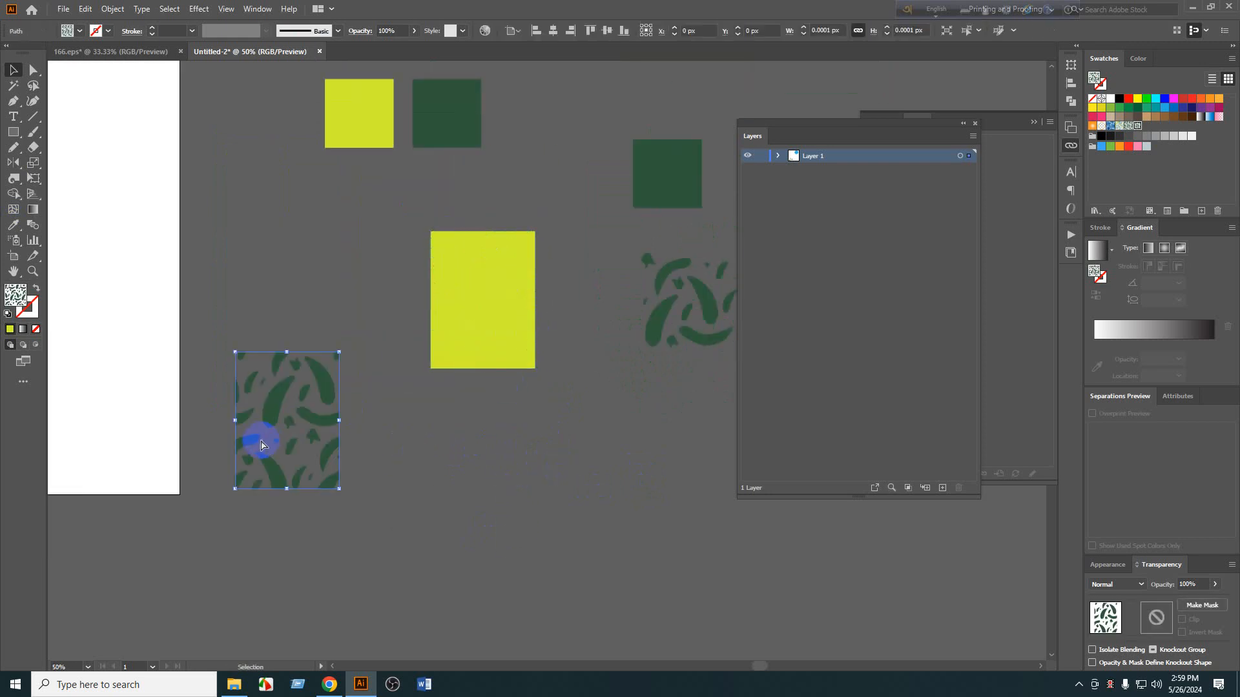
pyautogui.hotkey('ctrl', 'z')
# Duplicate the dark green pattern rectangle away from the yellow-green rectangle and expand the copy's fill.
pyautogui.moveTo(462, 292); pyautogui.dragTo(275, 423)
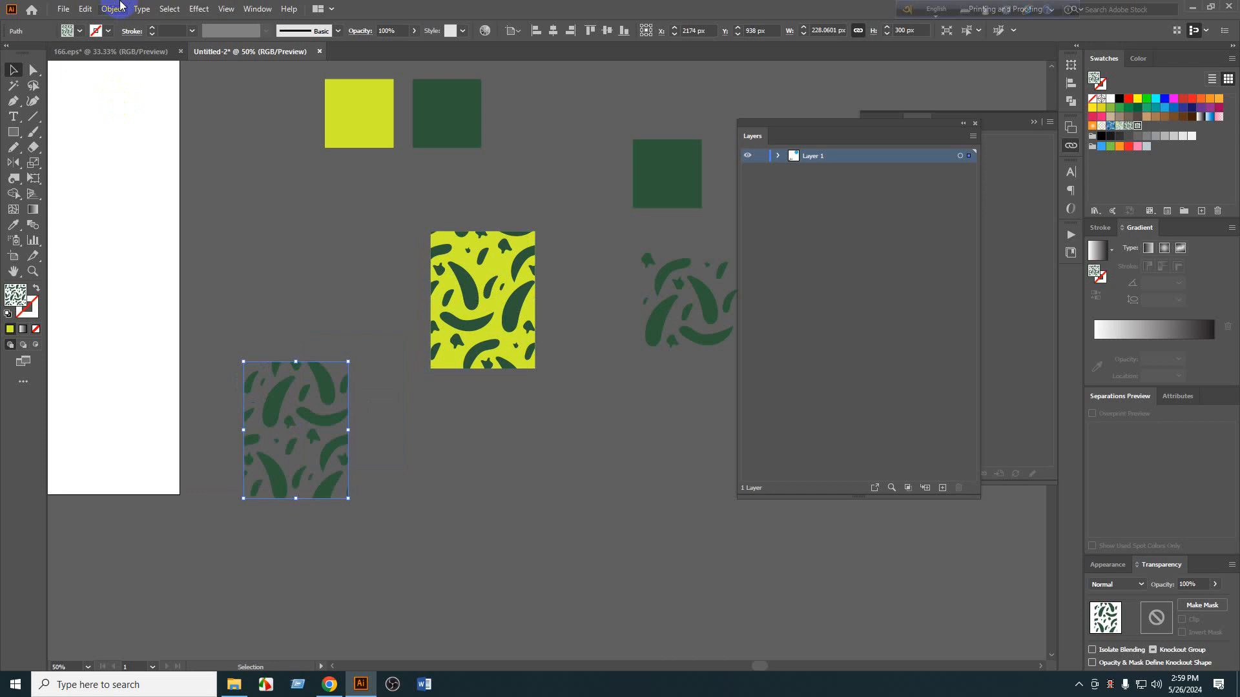
pyautogui.click(112, 9)
pyautogui.click(166, 175)
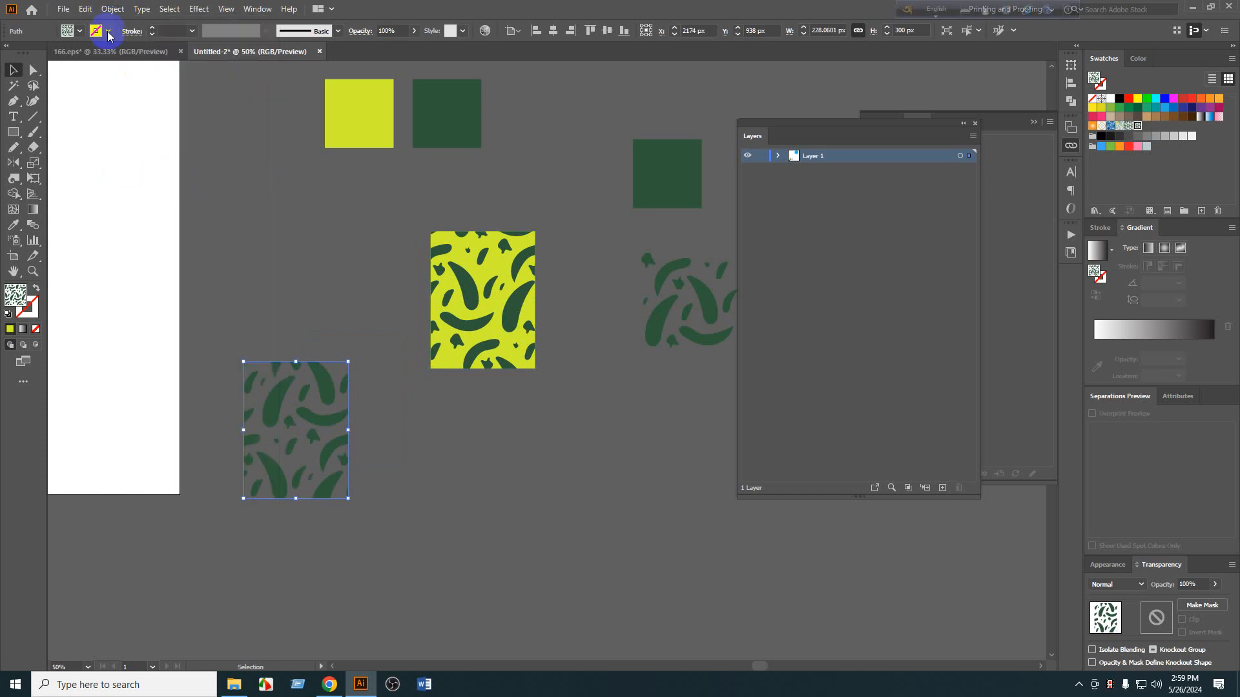
pyautogui.click(112, 9)
pyautogui.click(170, 161)
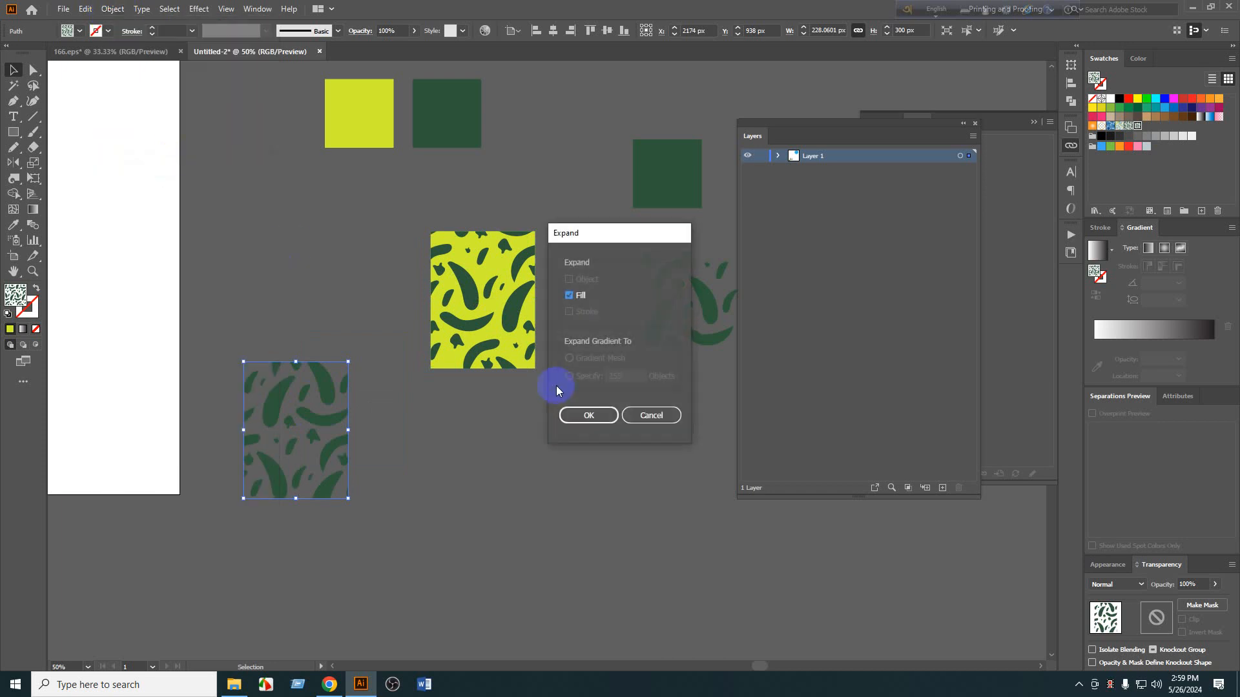
pyautogui.click(590, 421)
# Delete the unexpanded pattern rectangle and align the expanded pattern exactly over the yellow-green rectangle.
pyautogui.click(487, 342)
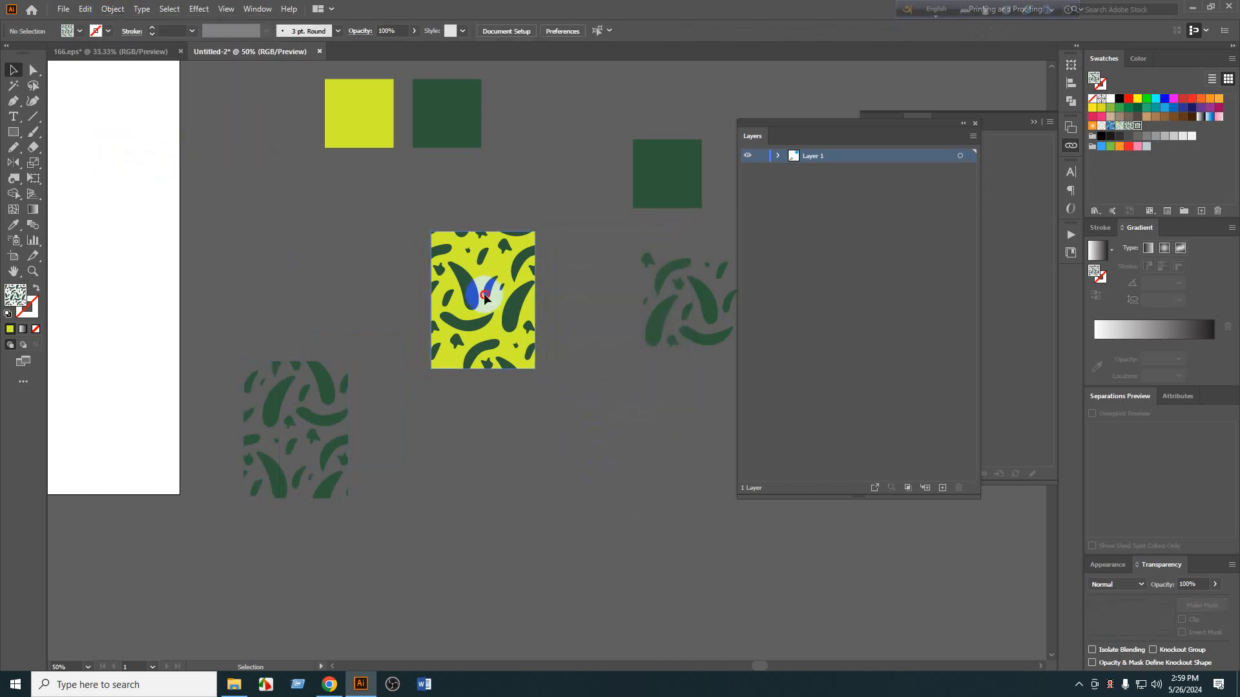
pyautogui.press('Delete')
pyautogui.click(326, 424)
pyautogui.keyDown('shift'); pyautogui.click(470, 337); pyautogui.keyUp('shift')
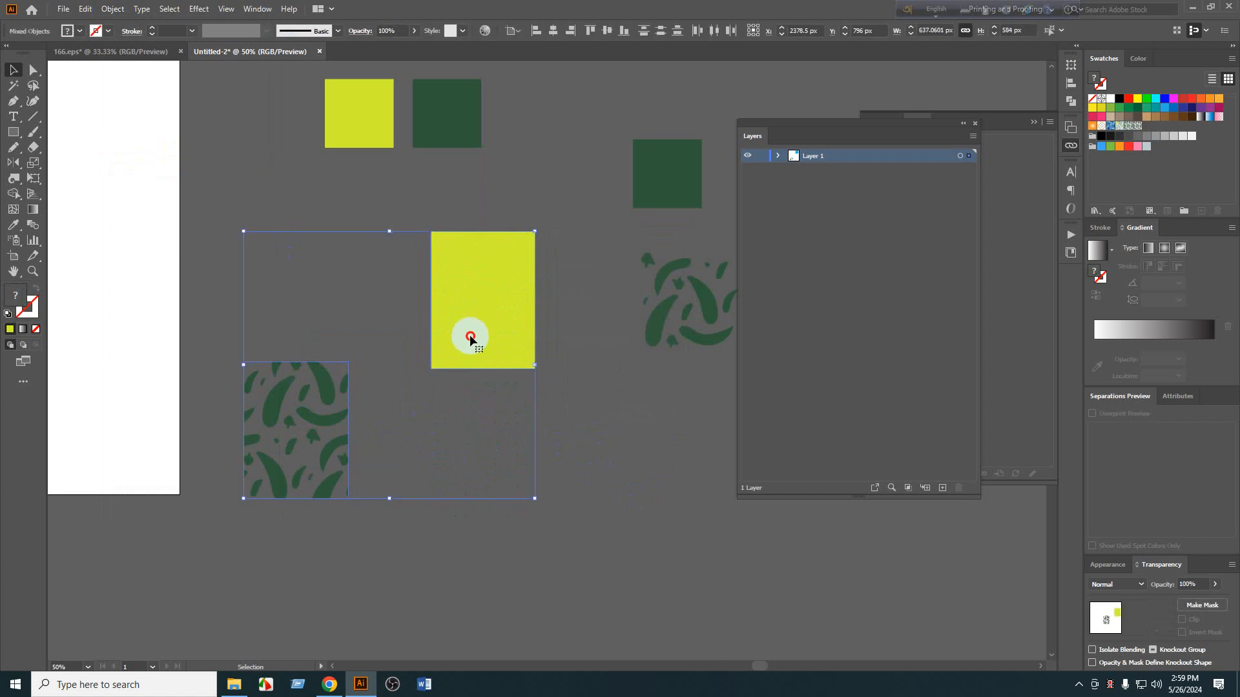
pyautogui.click(470, 336)
pyautogui.click(553, 30)
pyautogui.click(607, 31)
pyautogui.click(434, 276)
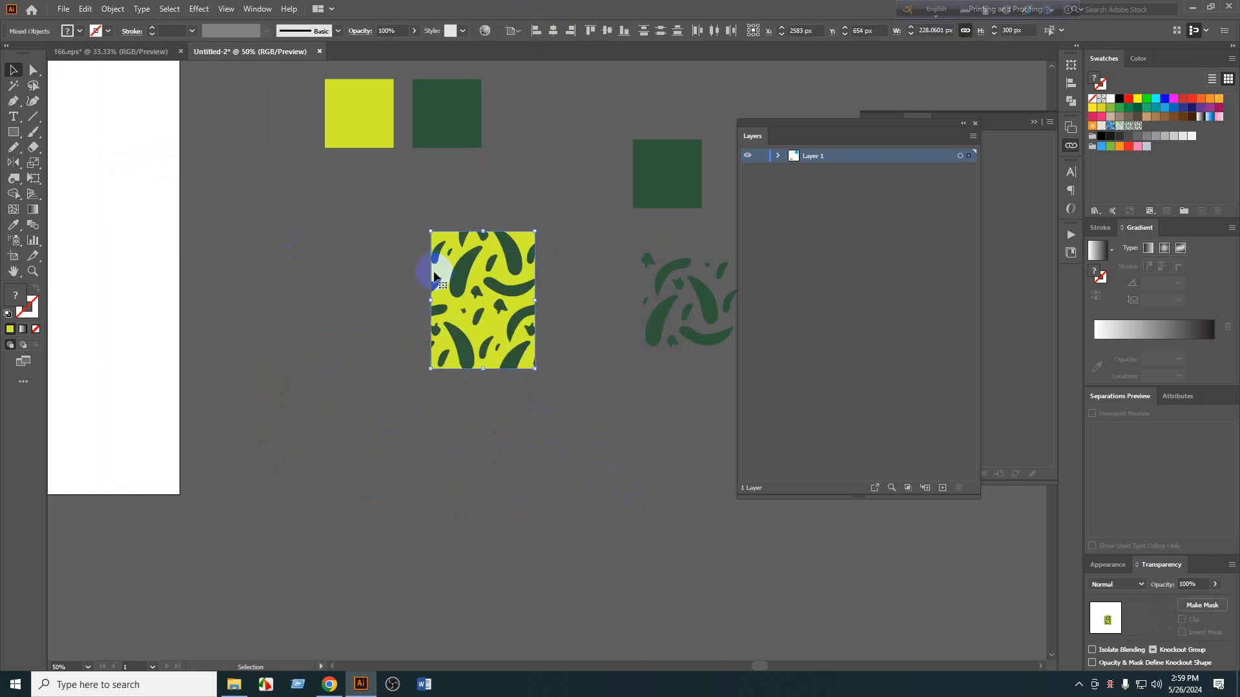
# Group the expanded pattern with its yellow-green background and delete the leftover colour squares and original green motif.
pyautogui.hotkey('ctrl', 'g')
pyautogui.moveTo(473, 268); pyautogui.dragTo(324, 544)
pyautogui.scroll(-2, 385, 452)
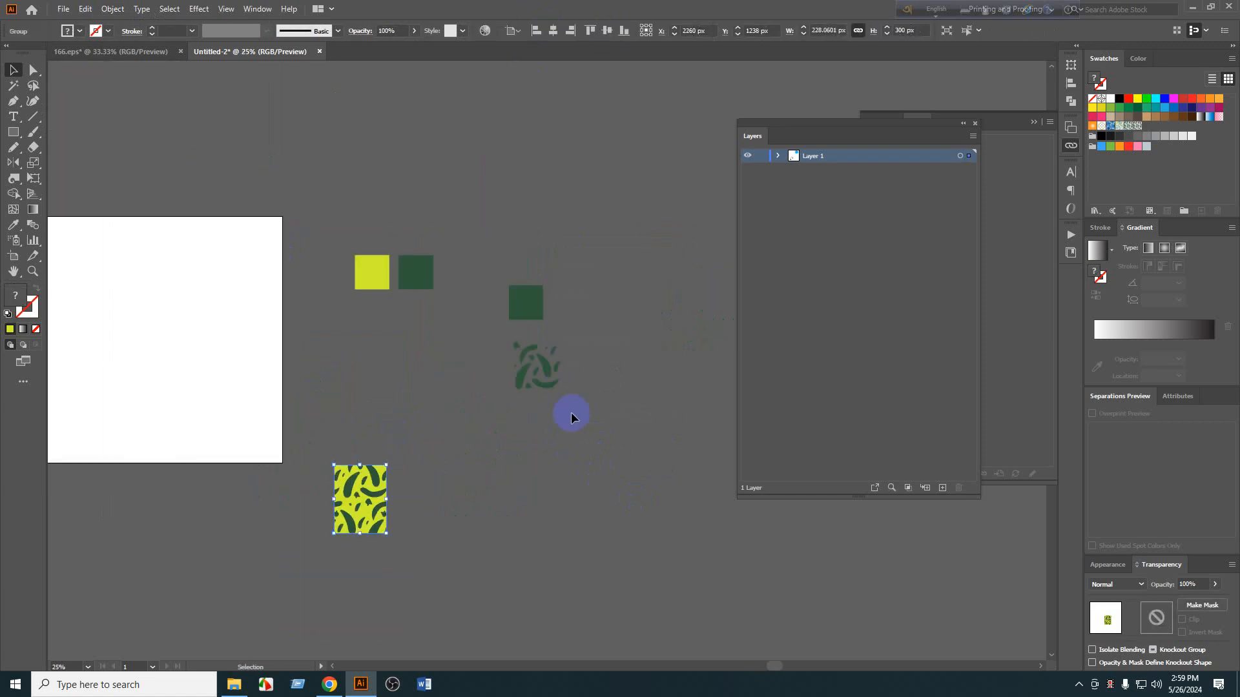
pyautogui.moveTo(582, 426); pyautogui.dragTo(310, 183)
pyautogui.press('Delete')
# Move the grouped pattern up beside the white artboard.
pyautogui.moveTo(368, 408); pyautogui.dragTo(557, 439)
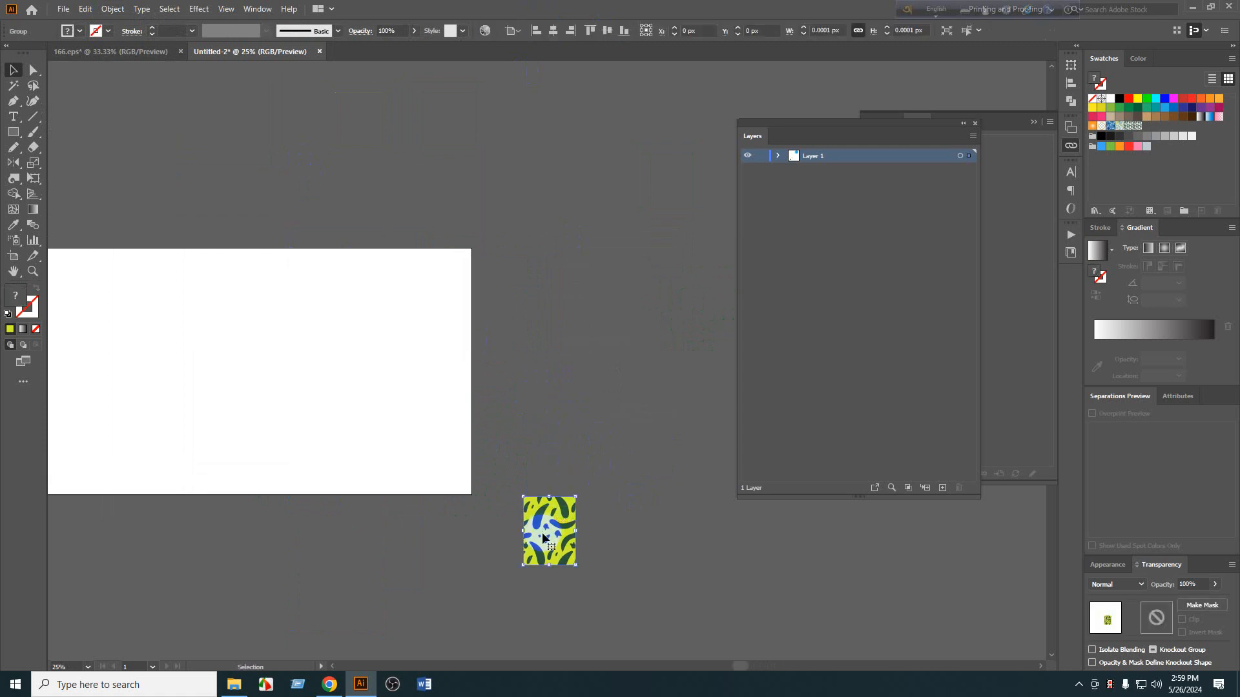
pyautogui.moveTo(541, 534); pyautogui.dragTo(510, 299)
pyautogui.scroll(2, 544, 276)
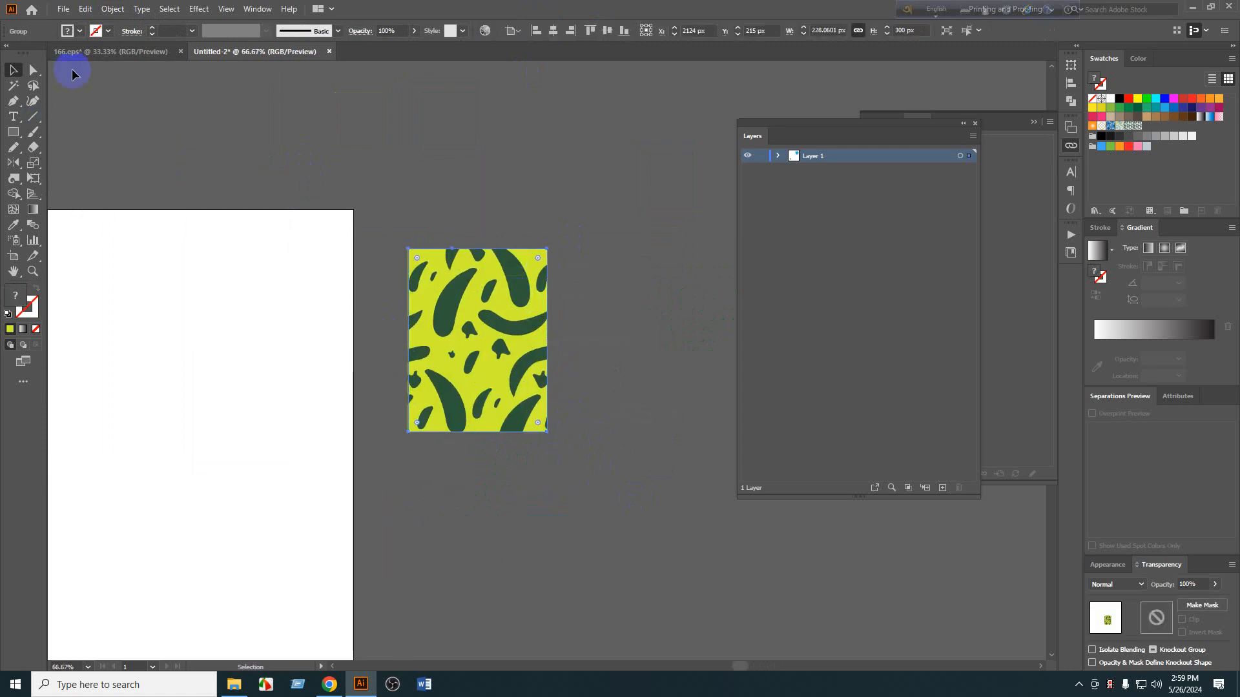
# Paste the green pattern group into 166.eps and align it to the artboard's right edge and vertical centre.
pyautogui.click(122, 51)
pyautogui.scroll(2, 411, 353)
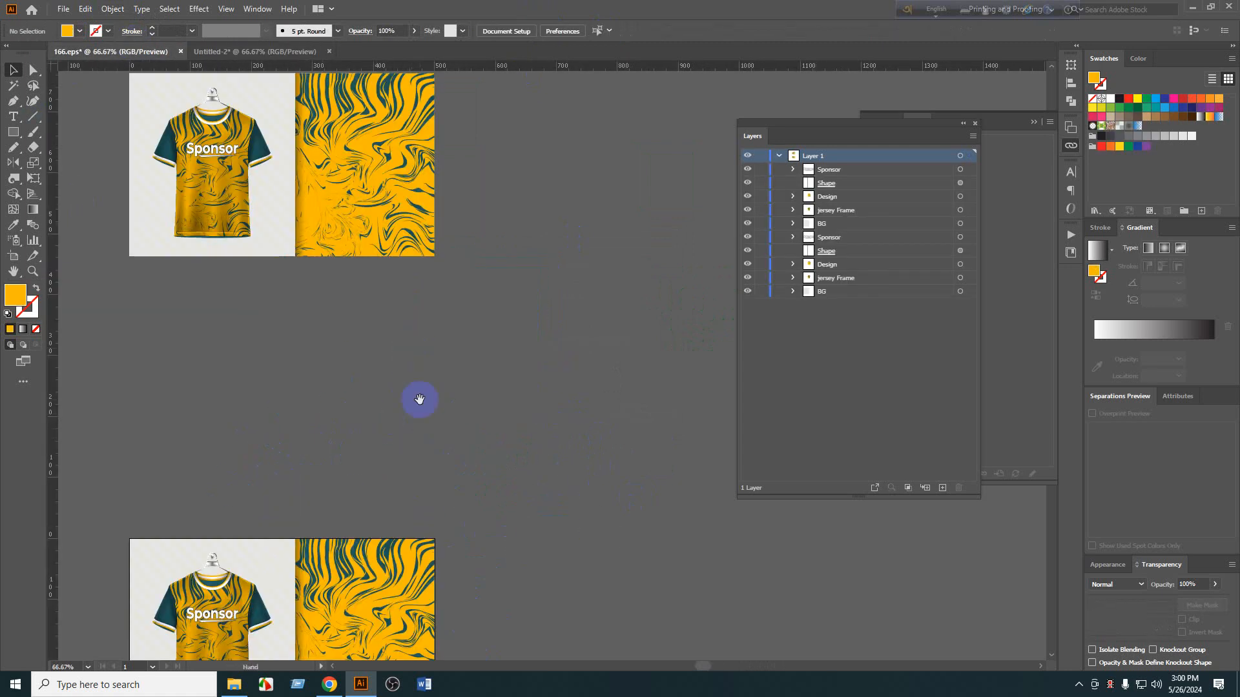
pyautogui.scroll(2, 420, 399)
pyautogui.hotkey('ctrl', 'v')
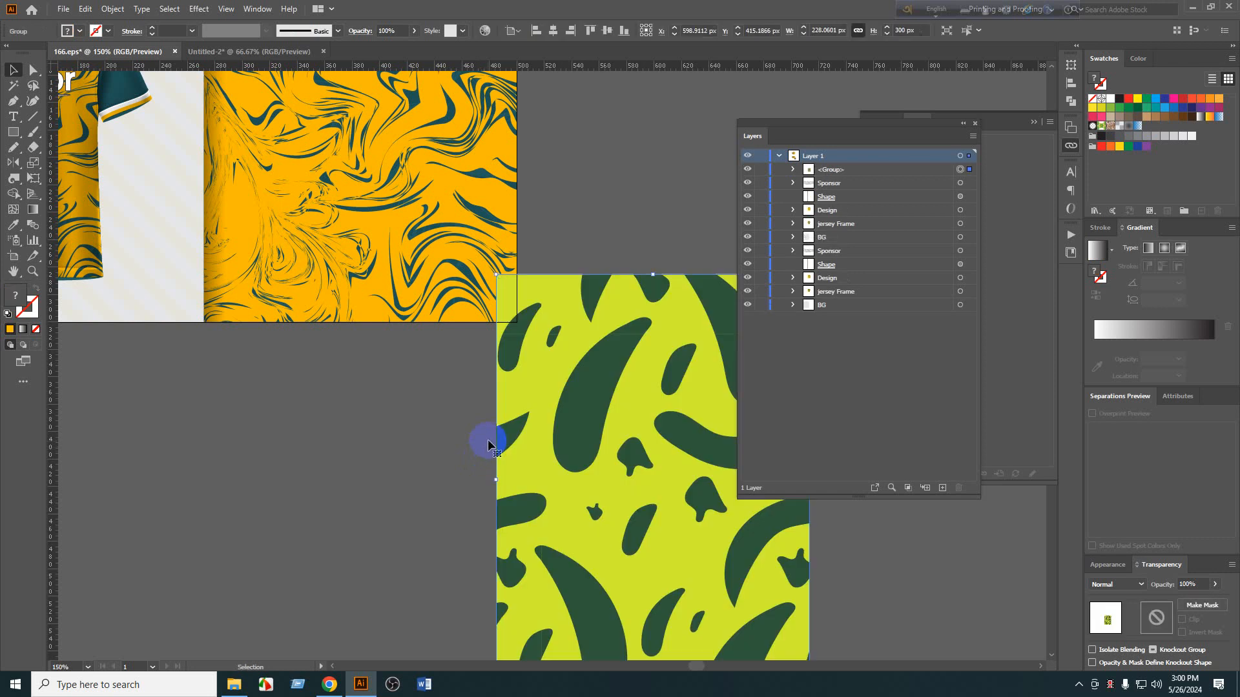
pyautogui.click(568, 31)
pyautogui.click(605, 31)
pyautogui.click(598, 226)
pyautogui.scroll(-2, 598, 226)
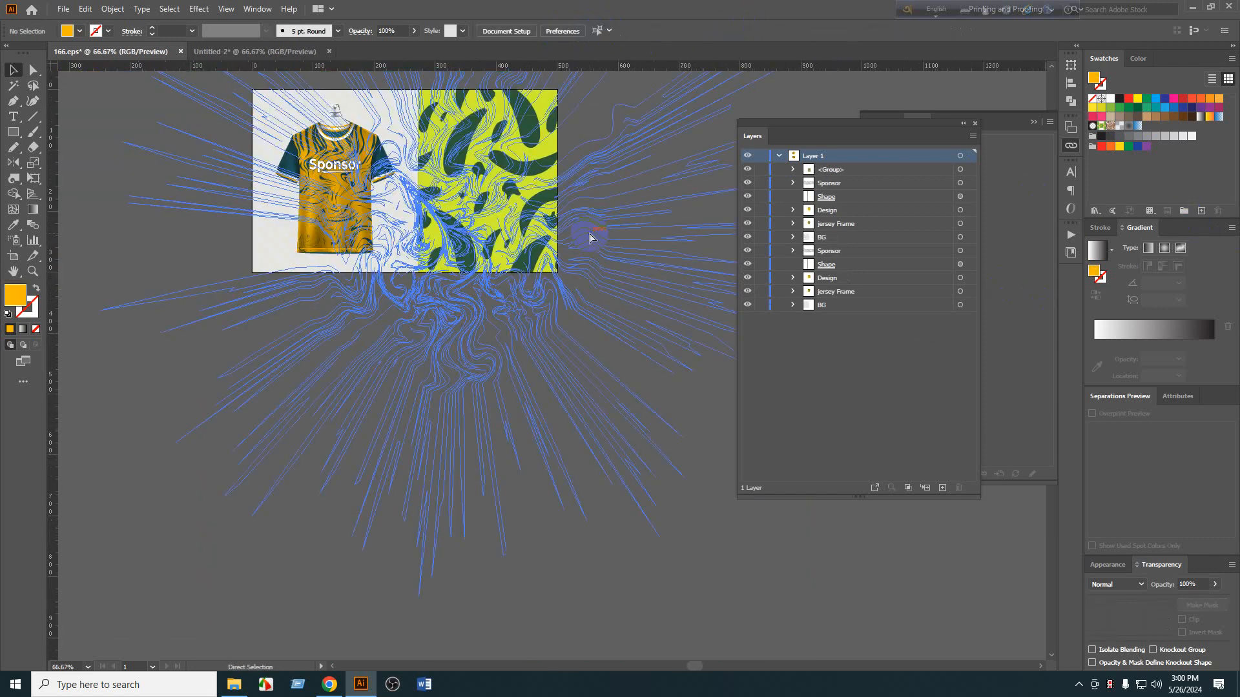
# Place the pasted pattern group directly beneath the first Design entry in the layer stack and delete that Design.
pyautogui.moveTo(499, 160); pyautogui.dragTo(505, 224)
pyautogui.scroll(2, 414, 148)
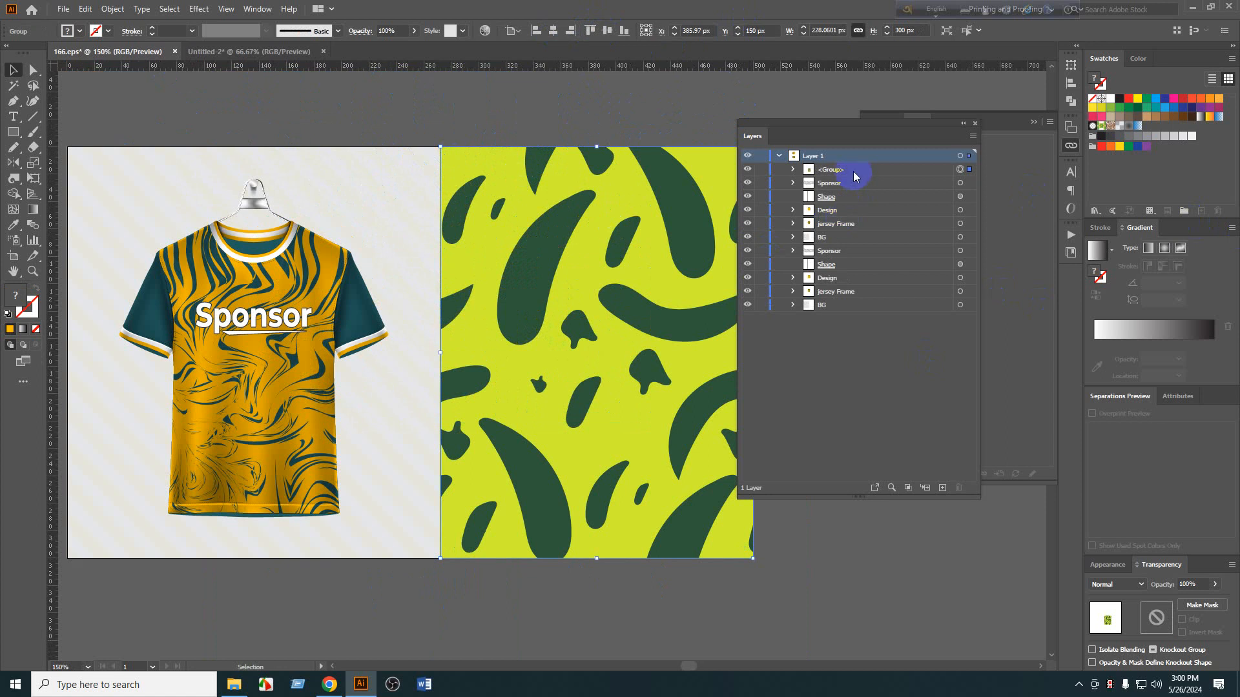
pyautogui.moveTo(854, 176); pyautogui.dragTo(855, 213)
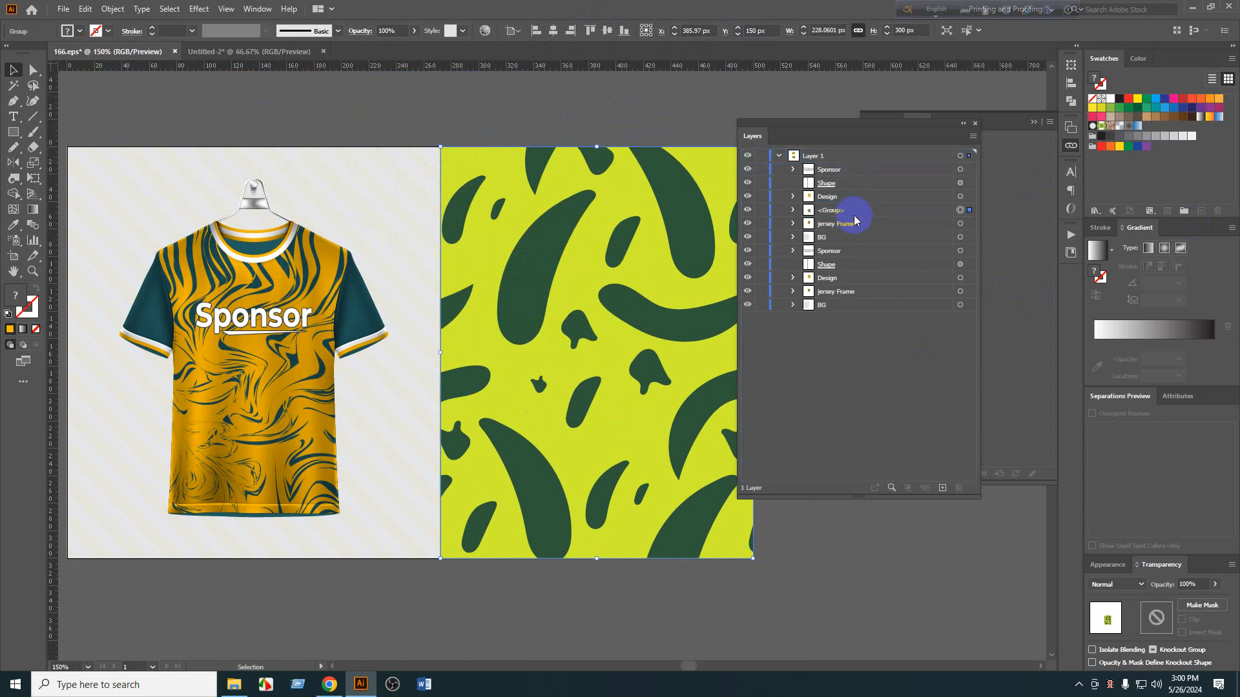
pyautogui.click(967, 197)
pyautogui.press('Delete')
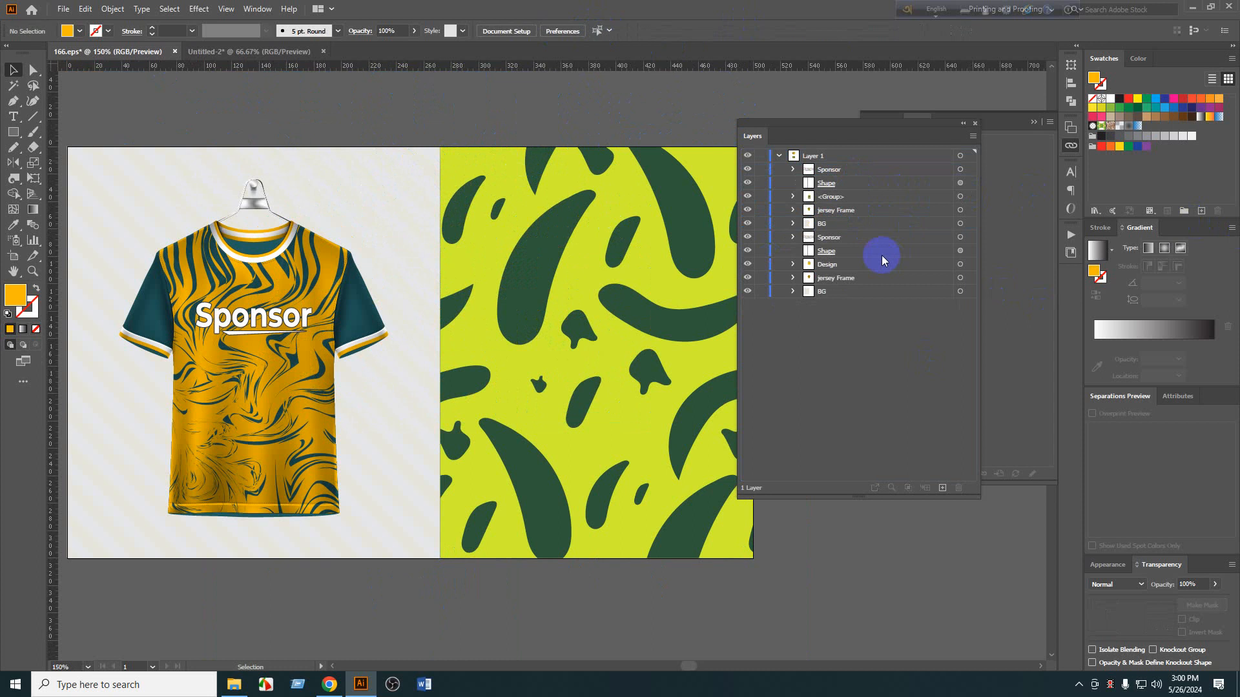
# Rename the pasted pattern group as Design.
pyautogui.doubleClick(842, 195)
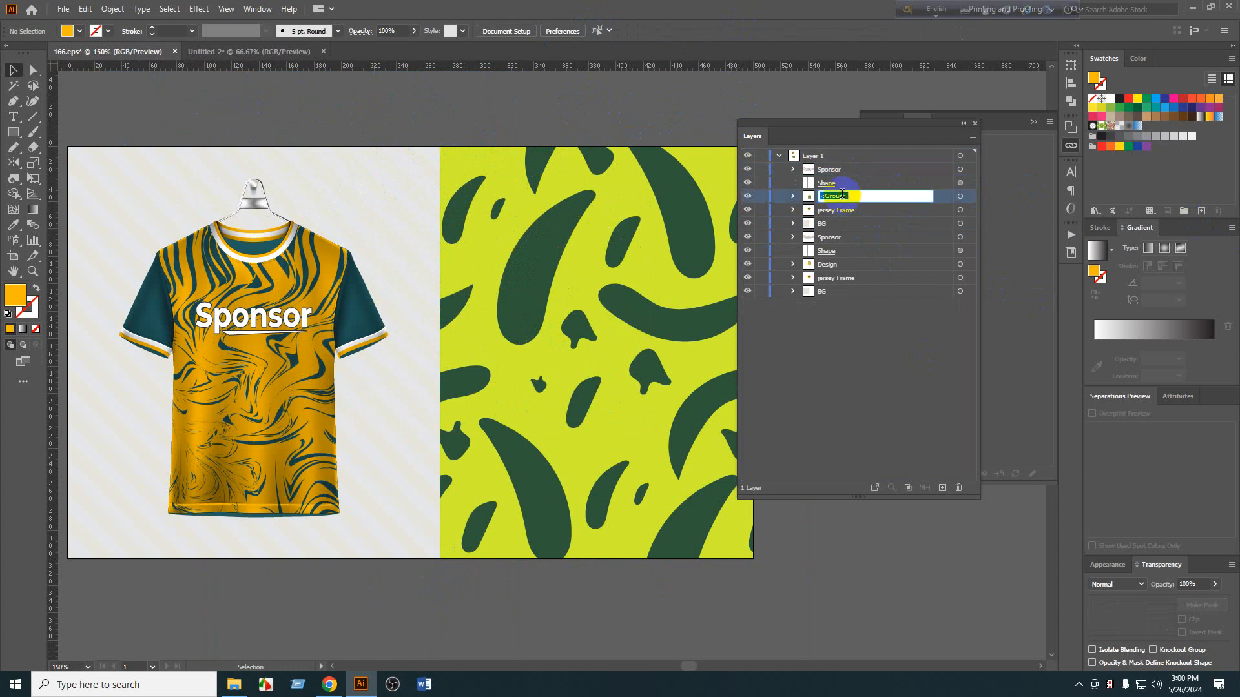
pyautogui.write('Design')
pyautogui.press('Return')
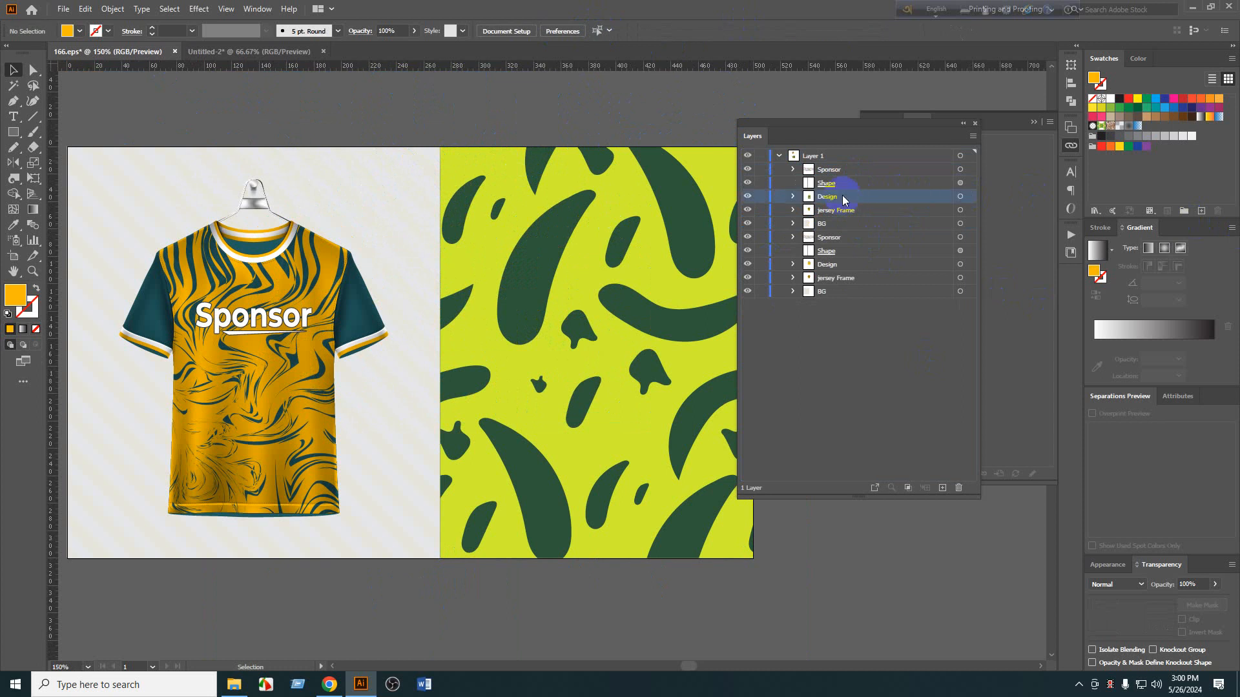
# Group the parts of the spare mockup above the artboard, hide the group briefly and show it again.
pyautogui.scroll(-4, 272, 516)
pyautogui.moveTo(107, 129); pyautogui.dragTo(335, 224)
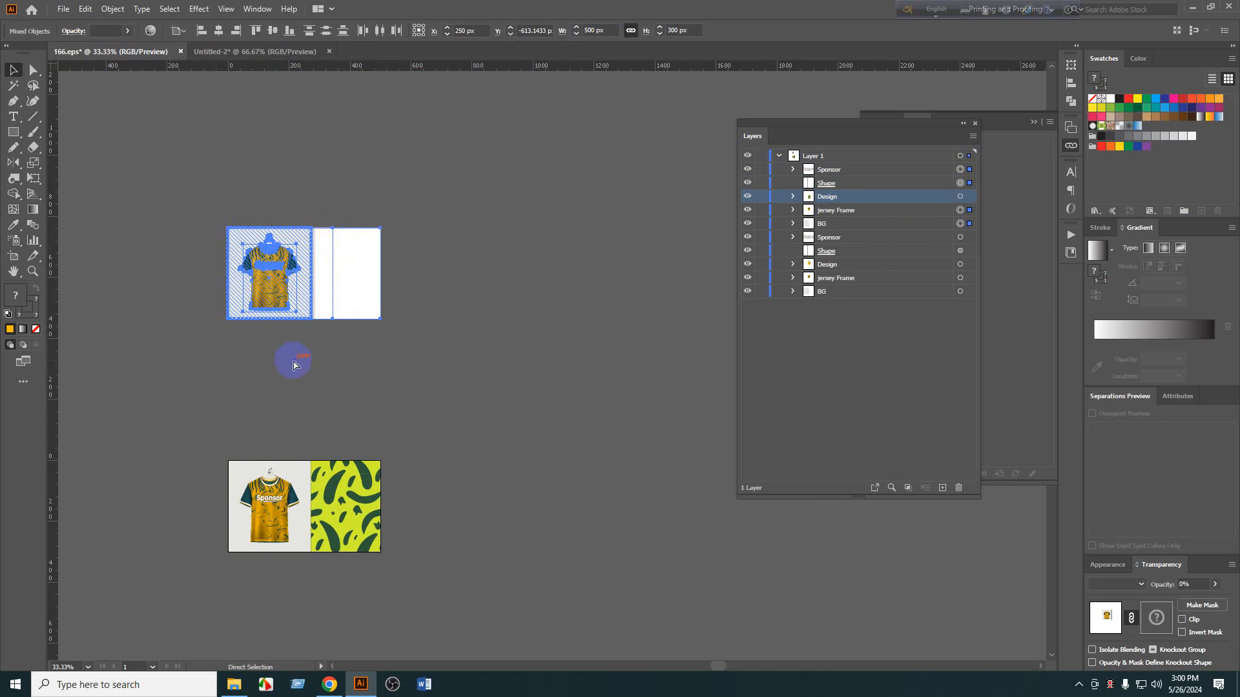
pyautogui.hotkey('ctrl', 'g')
pyautogui.hotkey('ctrl', '3')
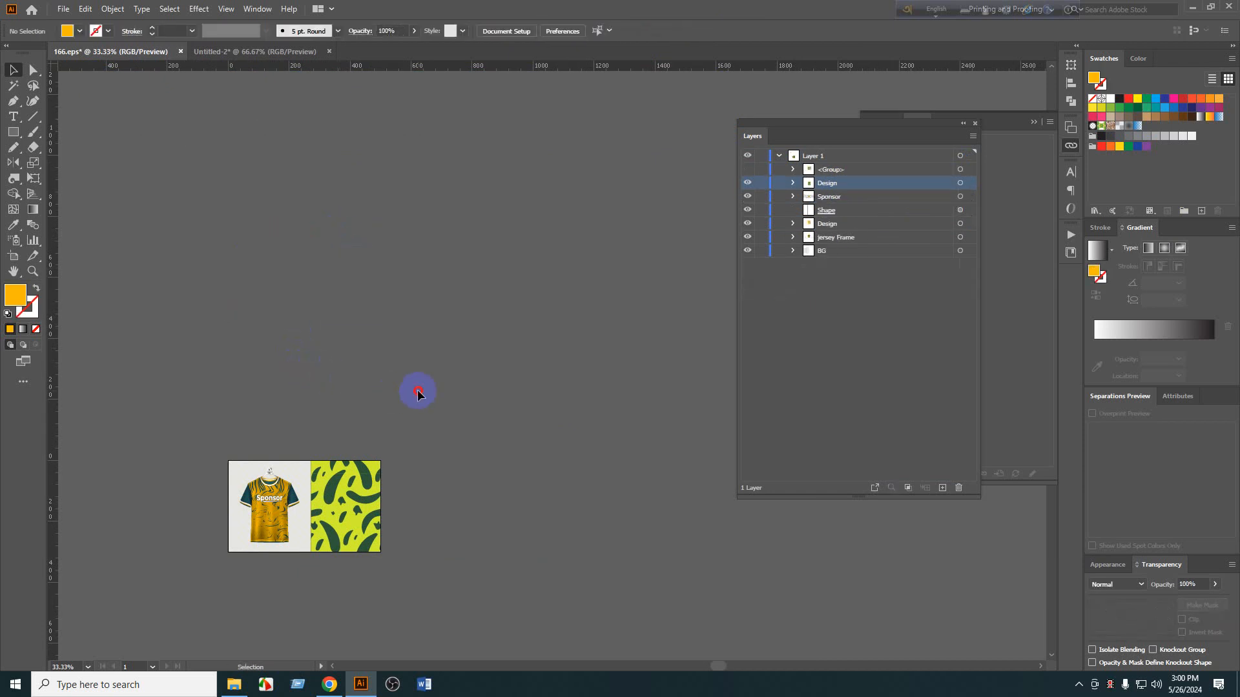
pyautogui.scroll(-1, 417, 388)
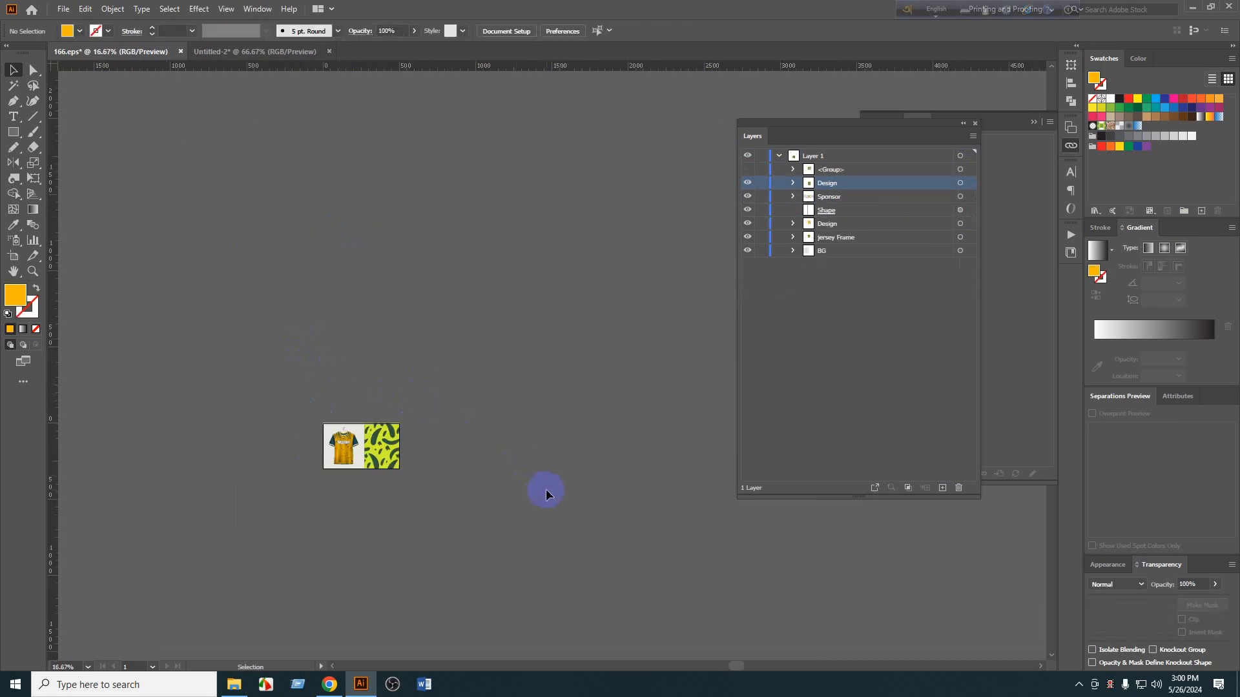
pyautogui.hotkey('ctrl', 'alt', '3')
pyautogui.click(333, 357)
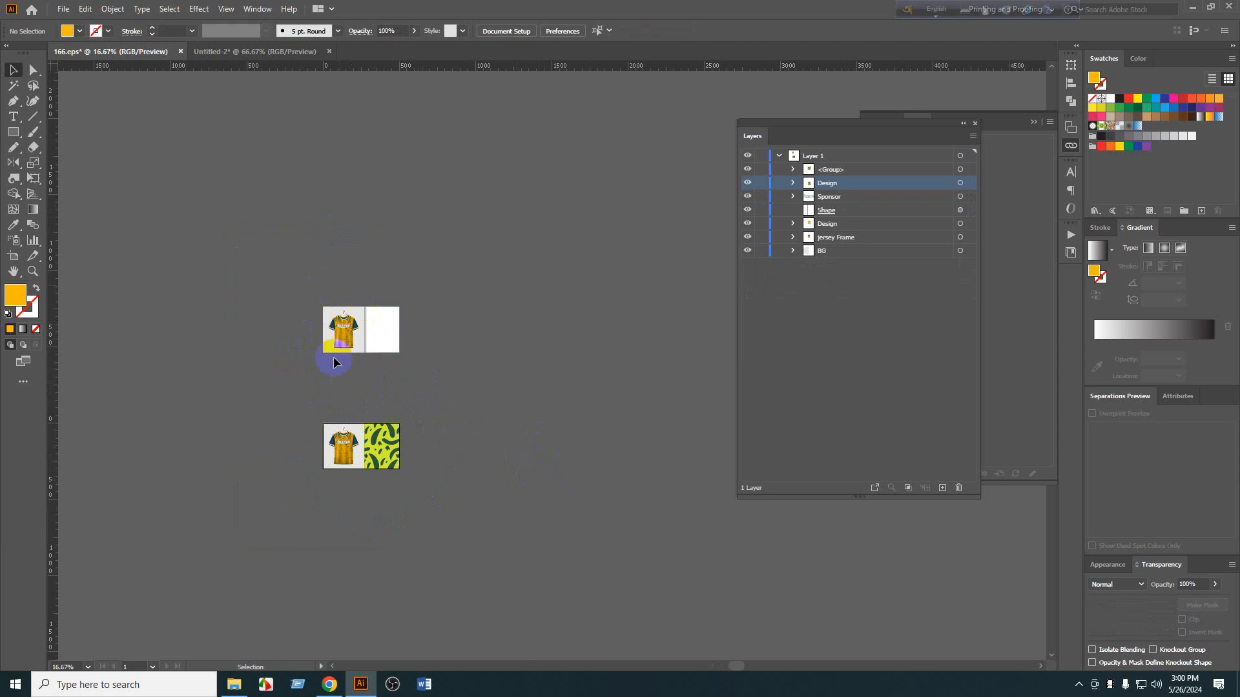
pyautogui.click(342, 319)
pyautogui.moveTo(359, 343); pyautogui.dragTo(273, 295)
pyautogui.scroll(2, 347, 362)
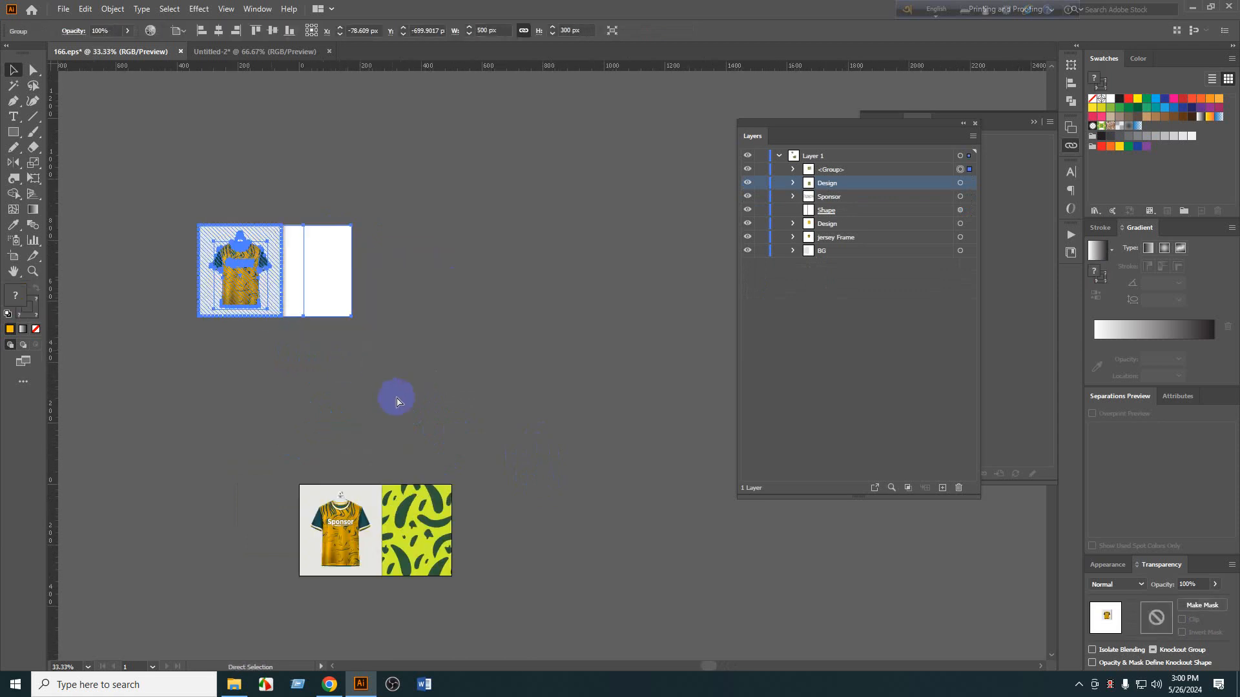
pyautogui.hotkey('ctrl', 'z')
pyautogui.click(396, 397)
pyautogui.moveTo(380, 300); pyautogui.dragTo(399, 381)
pyautogui.hotkey('ctrl', 'z')
pyautogui.click(452, 388)
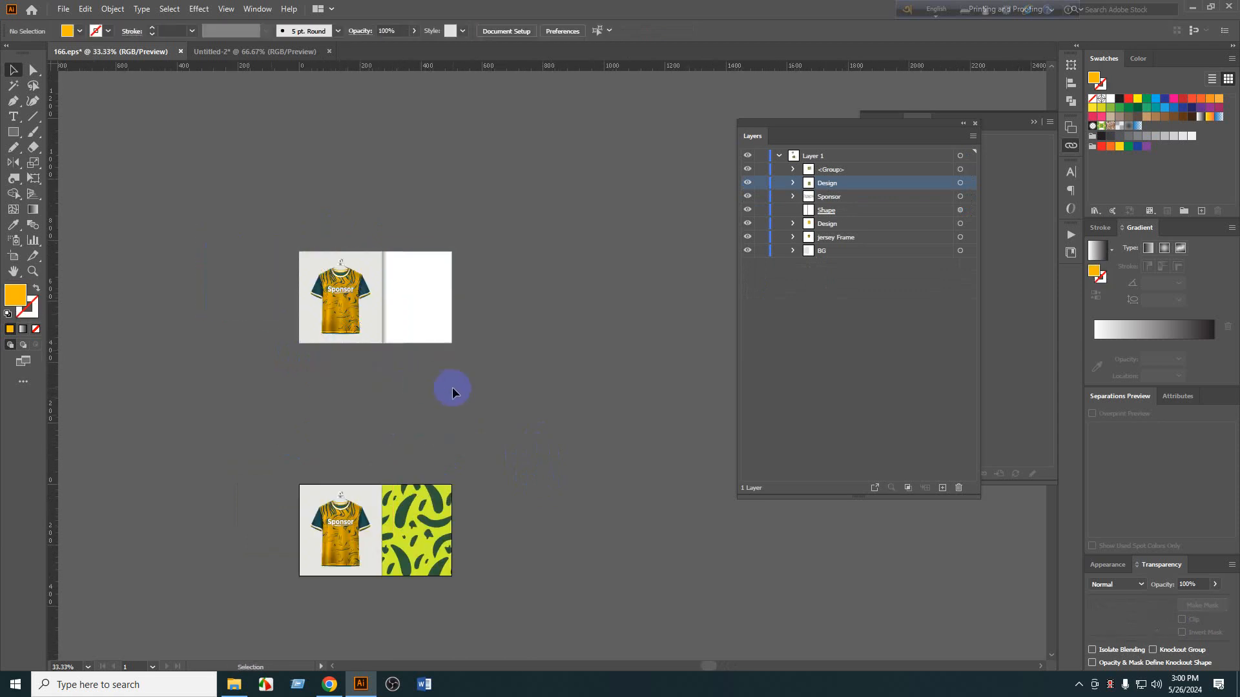
# Delete the grouped spare mockup above the artboard.
pyautogui.scroll(2, 299, 451)
pyautogui.click(555, 147)
pyautogui.scroll(-2, 555, 147)
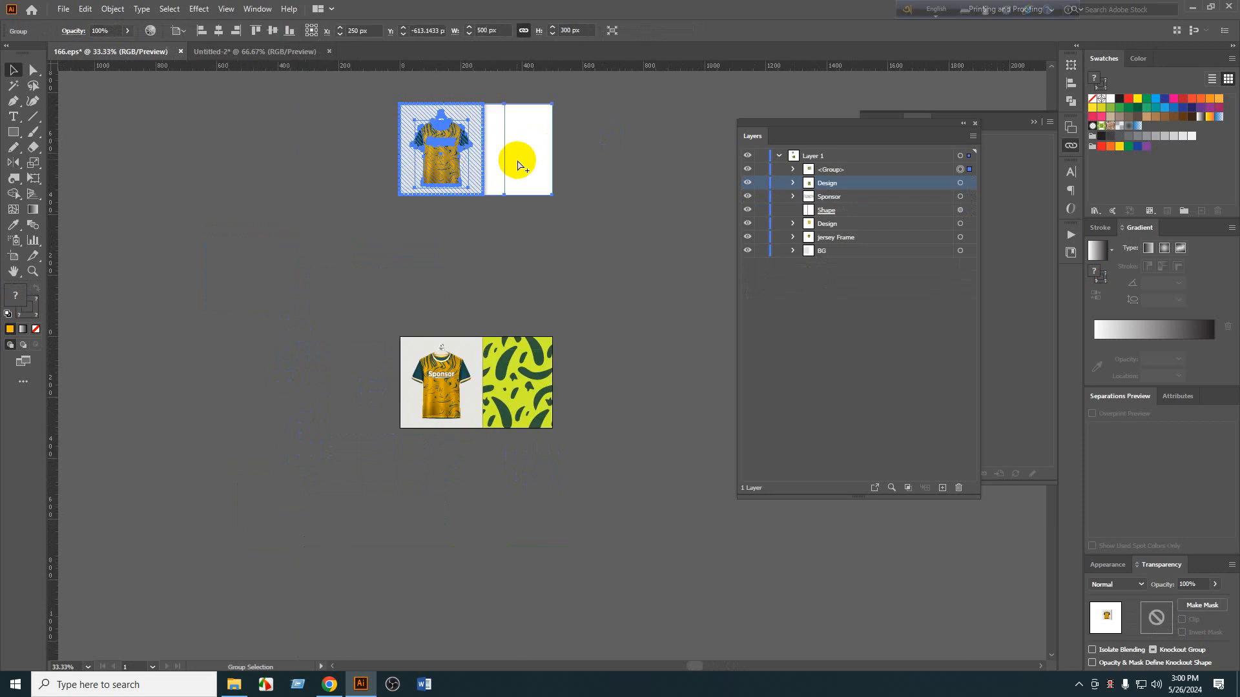
pyautogui.press('Delete')
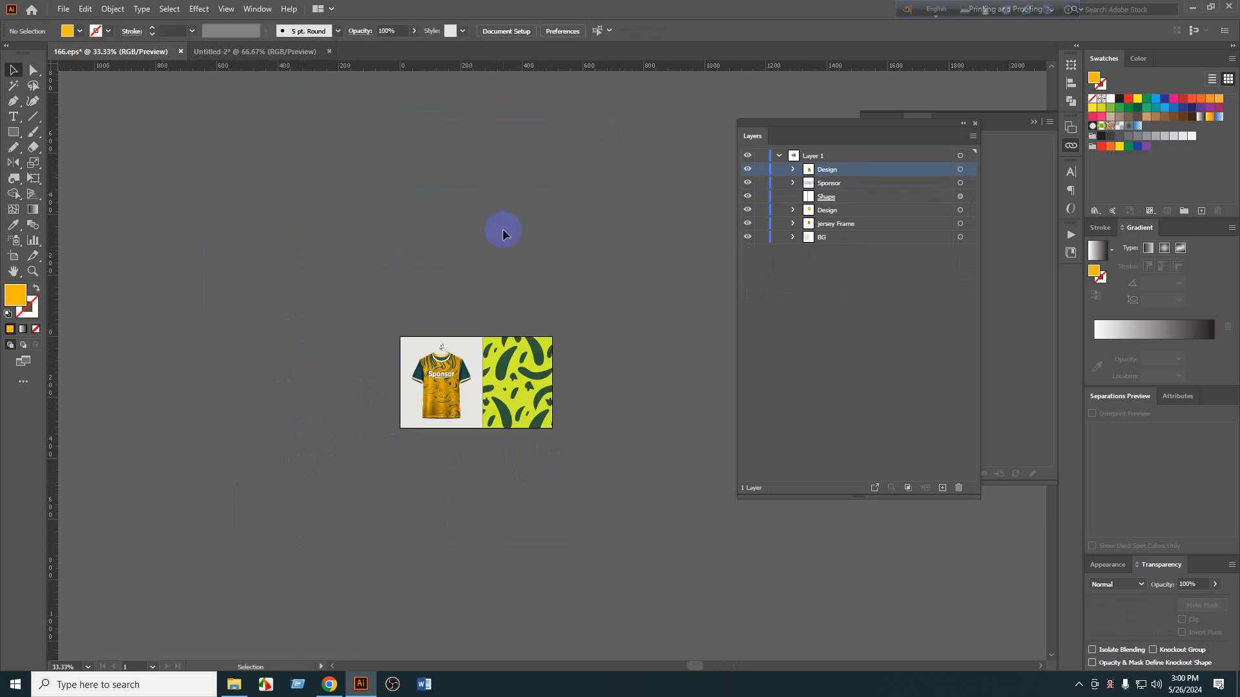
pyautogui.click(282, 51)
pyautogui.moveTo(474, 393); pyautogui.dragTo(235, 167)
pyautogui.hotkey('ctrl', 'v')
pyautogui.click(127, 51)
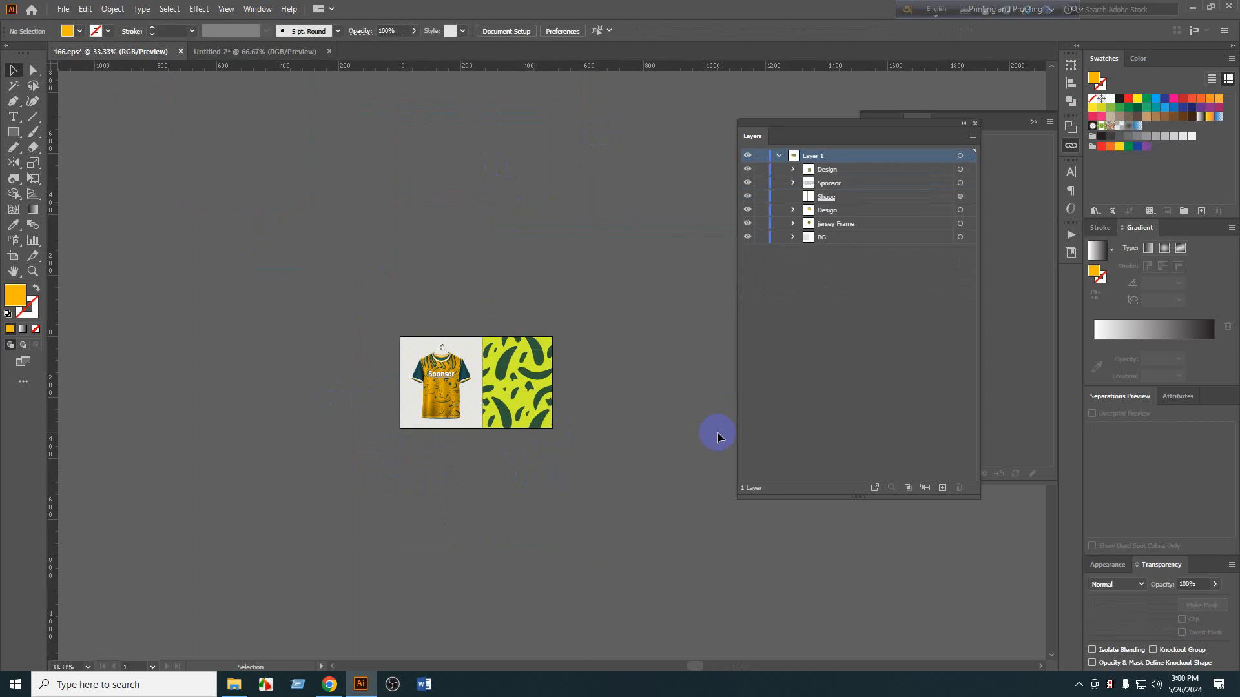
pyautogui.scroll(2, 453, 538)
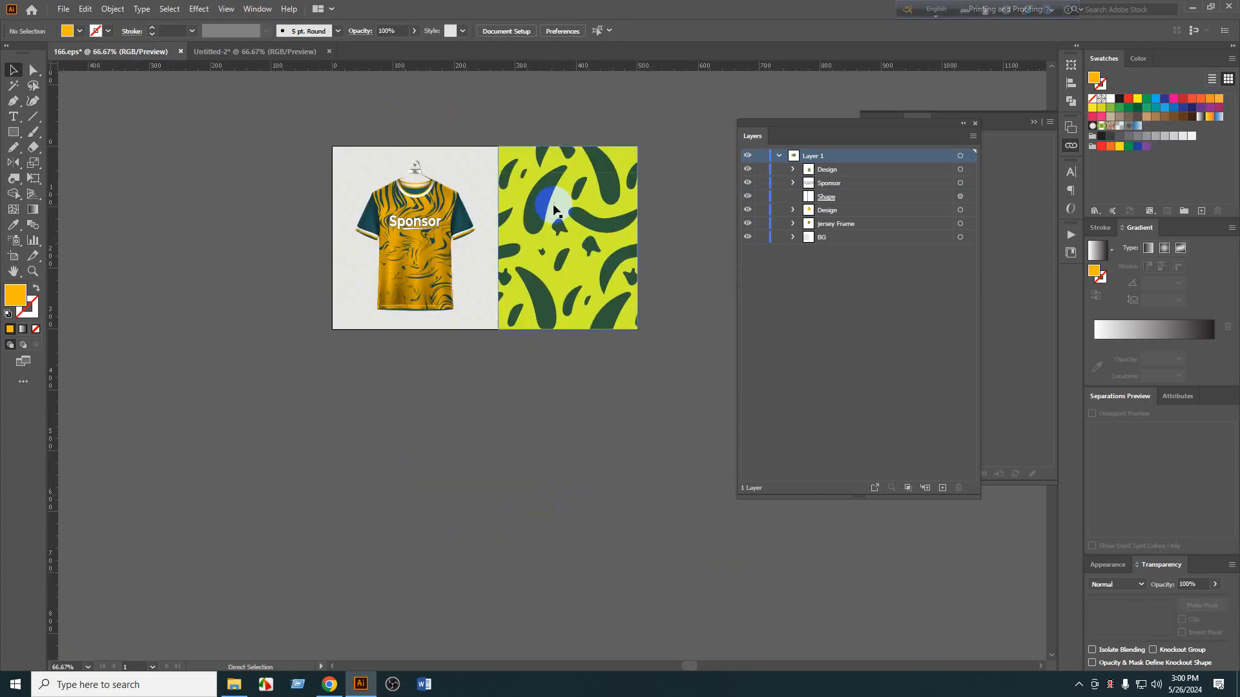
pyautogui.scroll(1, 556, 210)
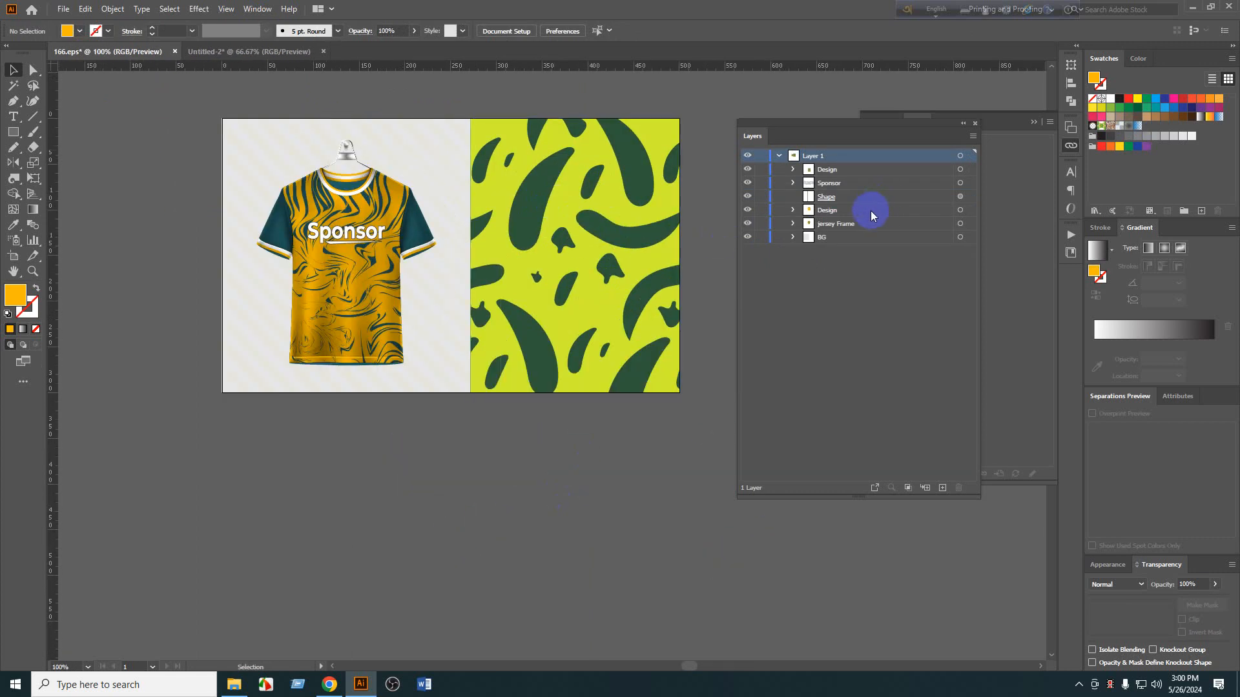
# Move the green pattern Design beneath the orange marbled Design in the layer stack and delete the marbled one.
pyautogui.moveTo(510, 202); pyautogui.dragTo(589, 336)
pyautogui.hotkey('ctrl', 'z')
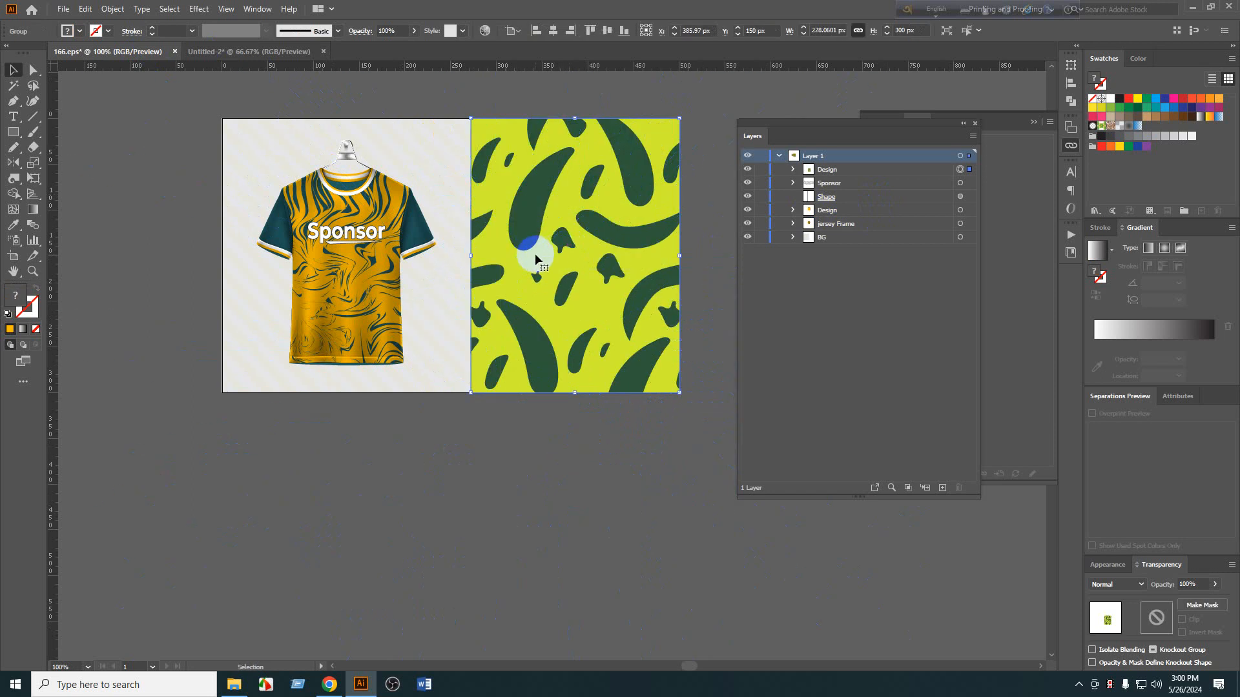
pyautogui.click(905, 147)
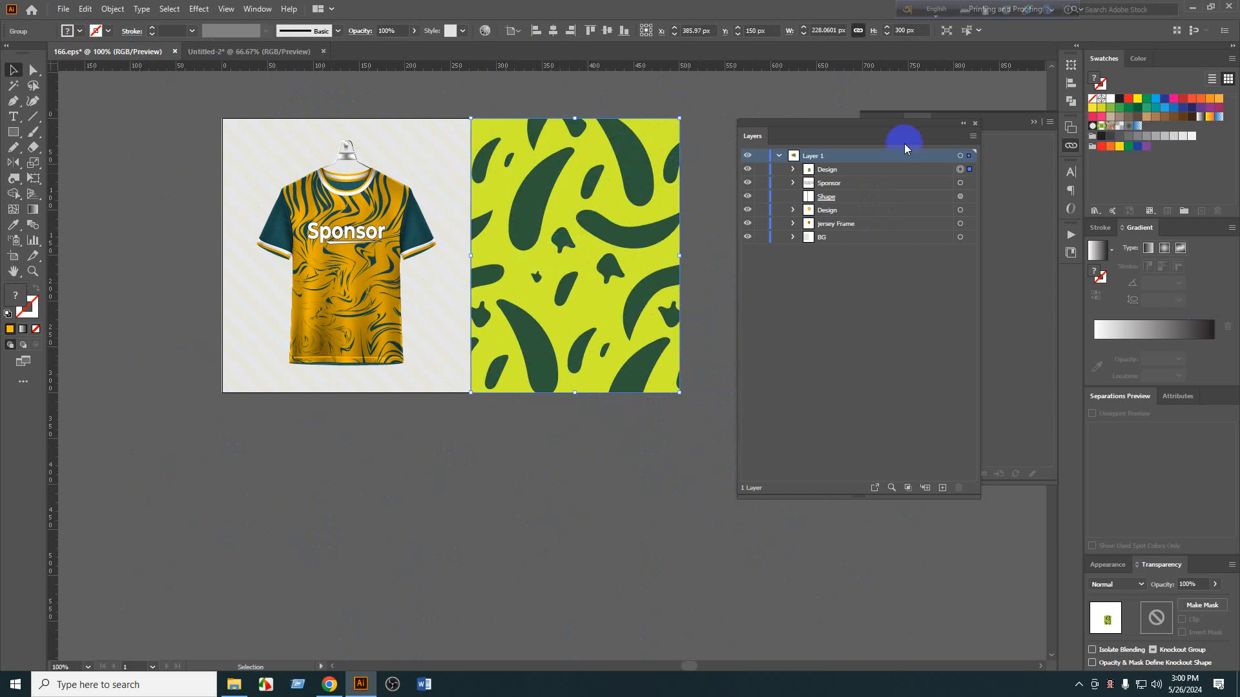
pyautogui.moveTo(887, 171); pyautogui.dragTo(867, 220)
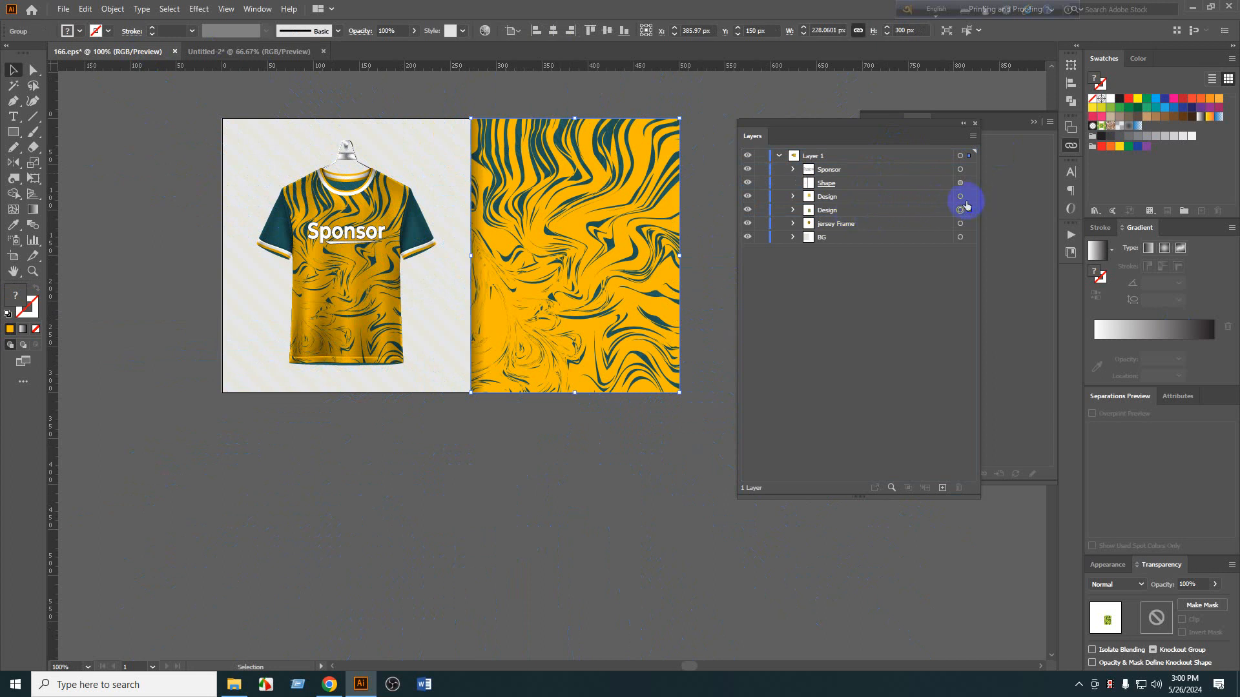
pyautogui.press('Delete')
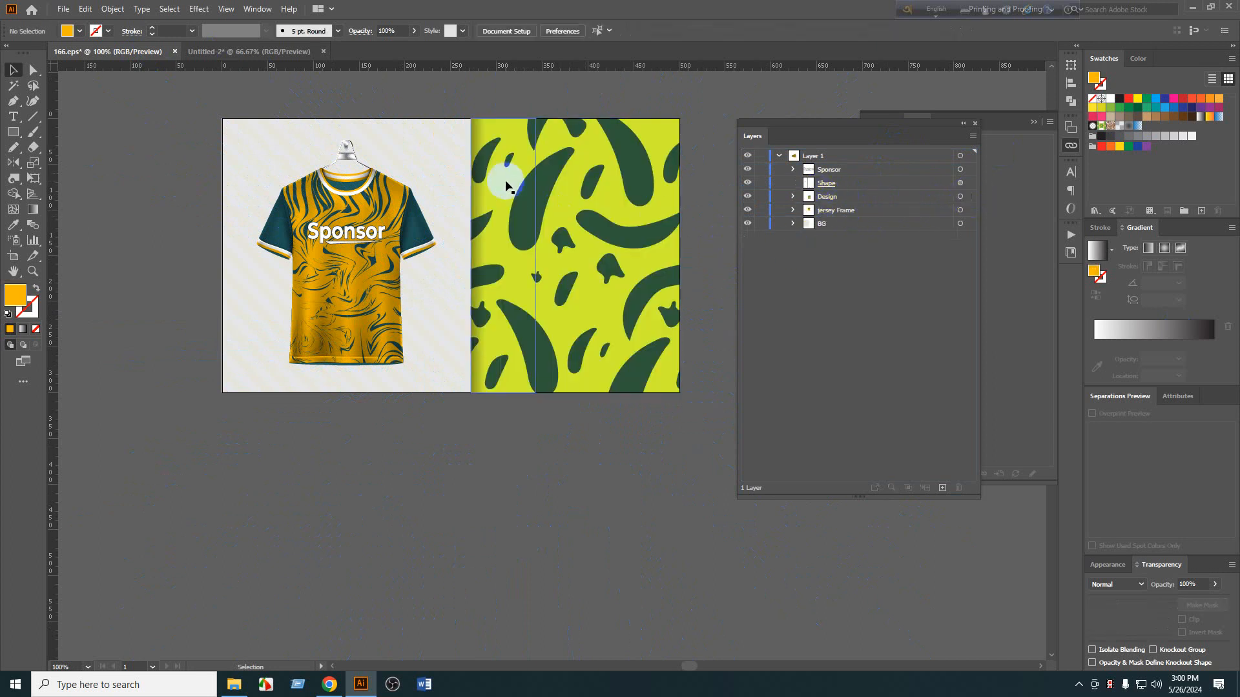
# Duplicate the green pattern panel downward so the copy overlaps the artboard's lower edge.
pyautogui.scroll(2, 506, 182)
pyautogui.click(650, 187)
pyautogui.scroll(-2, 650, 187)
pyautogui.moveTo(668, 174); pyautogui.dragTo(634, 346)
pyautogui.click(394, 494)
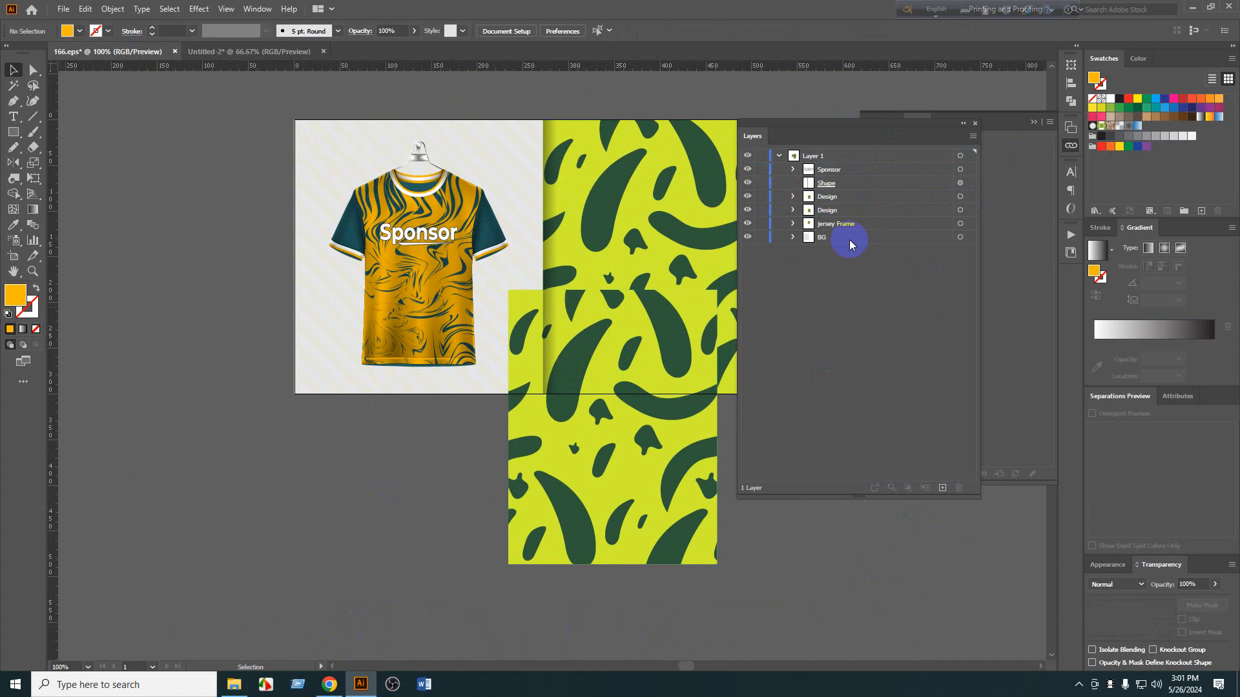
# Move the orange marbled Design out of Body Front's clipping group to directly above Jersey Frame in the layer stack.
pyautogui.click(793, 223)
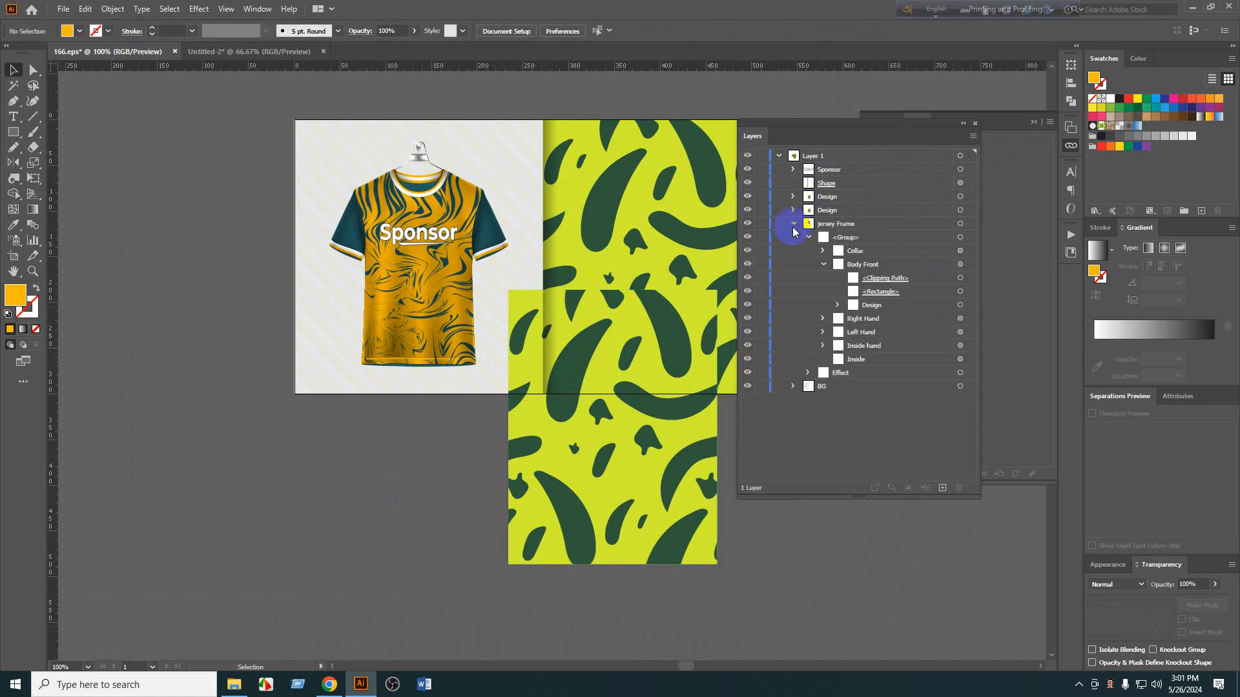
pyautogui.click(961, 306)
pyautogui.moveTo(881, 309); pyautogui.dragTo(853, 222)
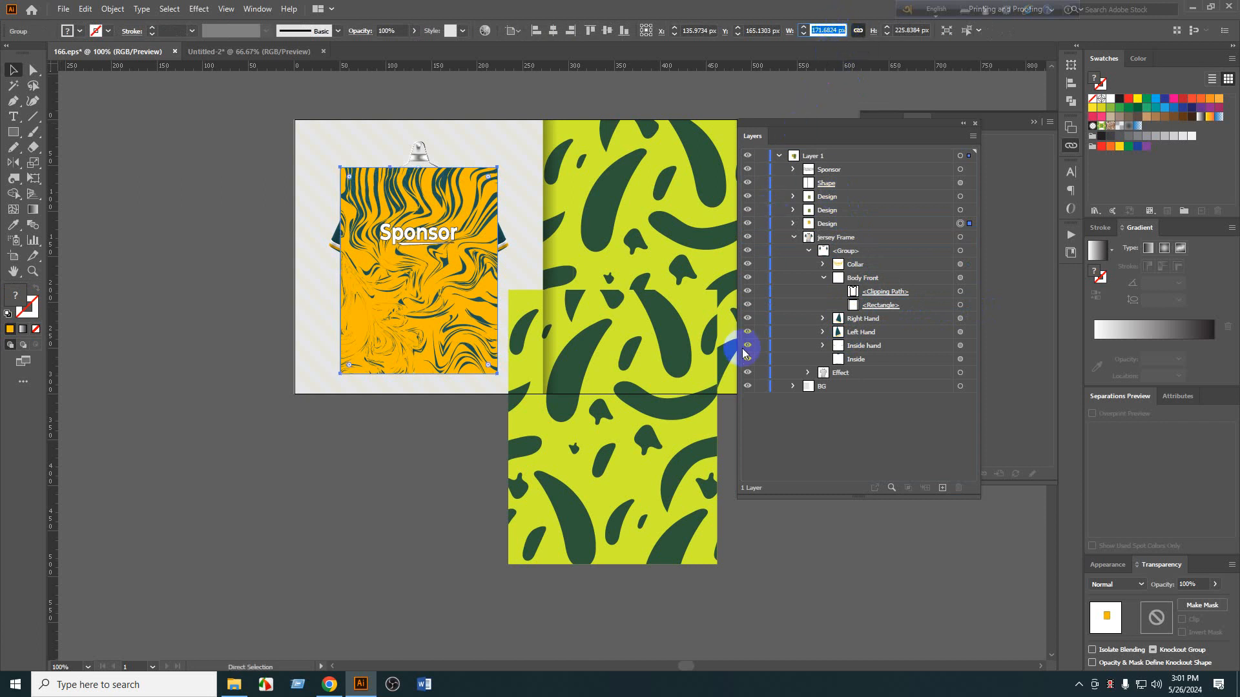
# Set the lower green pattern copy's width to 171.6824 px proportionally and align it by horizontal and vertical centres with the marbled Design.
pyautogui.click(621, 423)
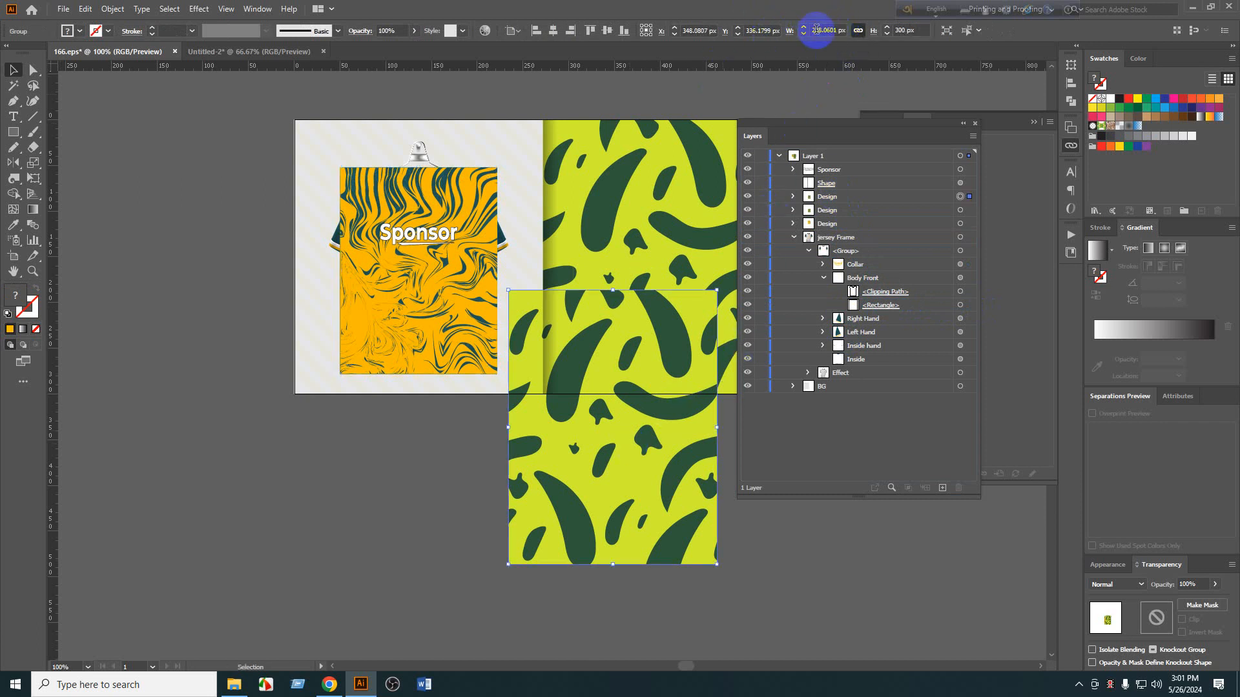
pyautogui.write('171.6823 px')
pyautogui.press('Return')
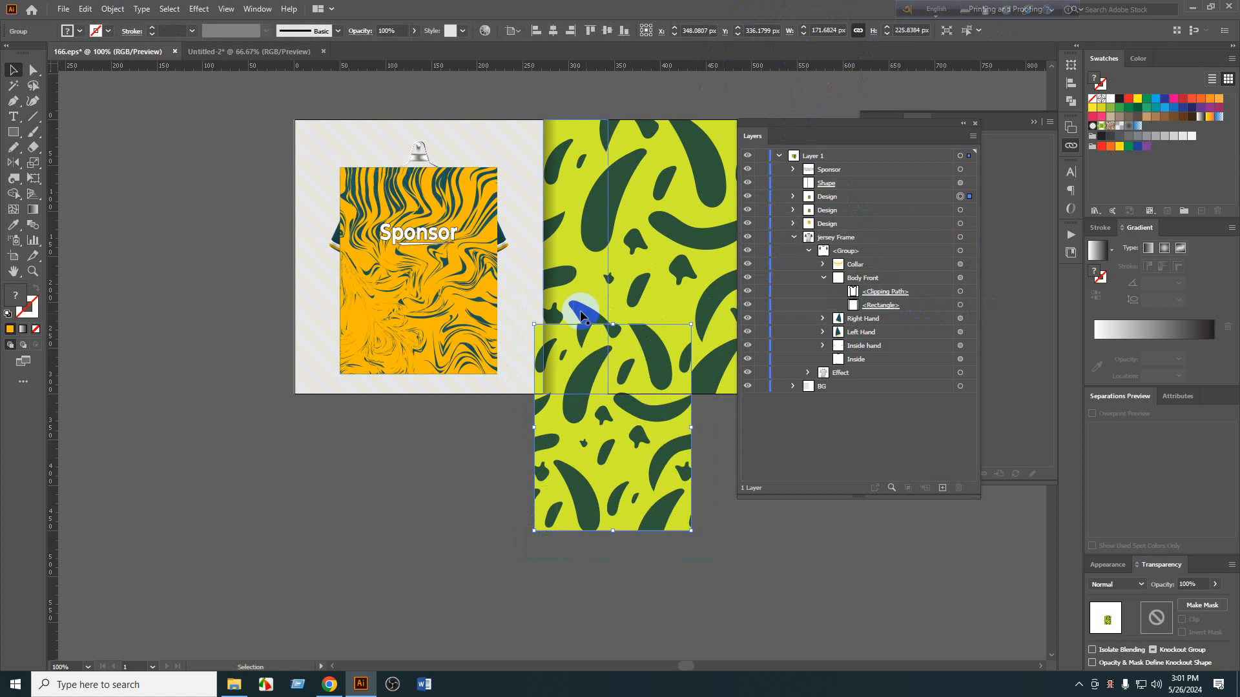
pyautogui.keyDown('shift'); pyautogui.click(425, 318); pyautogui.keyUp('shift')
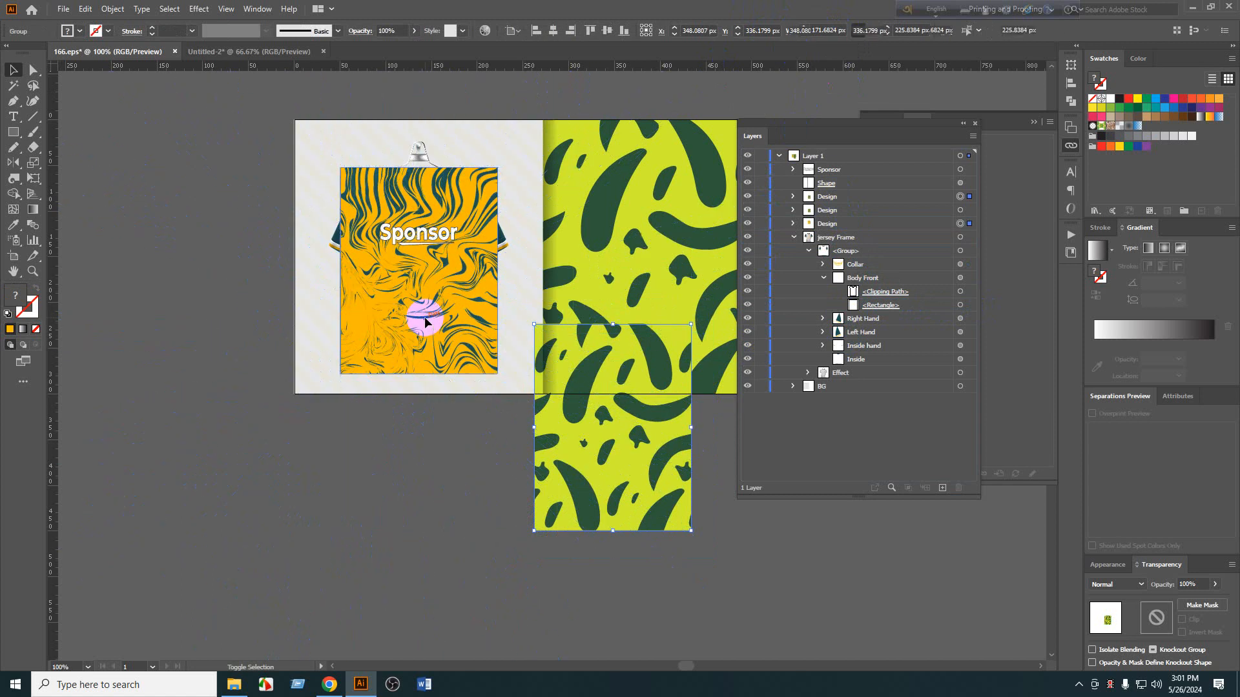
pyautogui.click(557, 28)
pyautogui.click(605, 30)
pyautogui.click(488, 495)
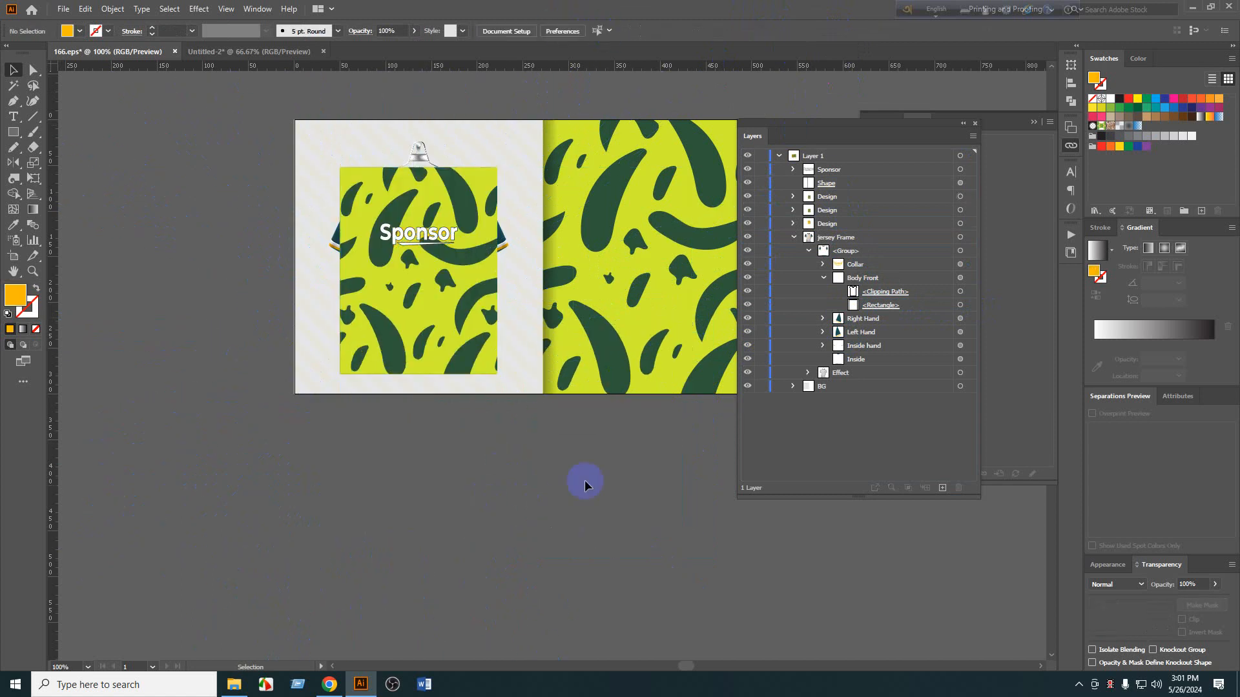
# Delete the orange marbled Design and move the small green pattern Design into Body Front's clipping group below its rectangle.
pyautogui.click(965, 225)
pyautogui.press('Delete')
pyautogui.click(377, 335)
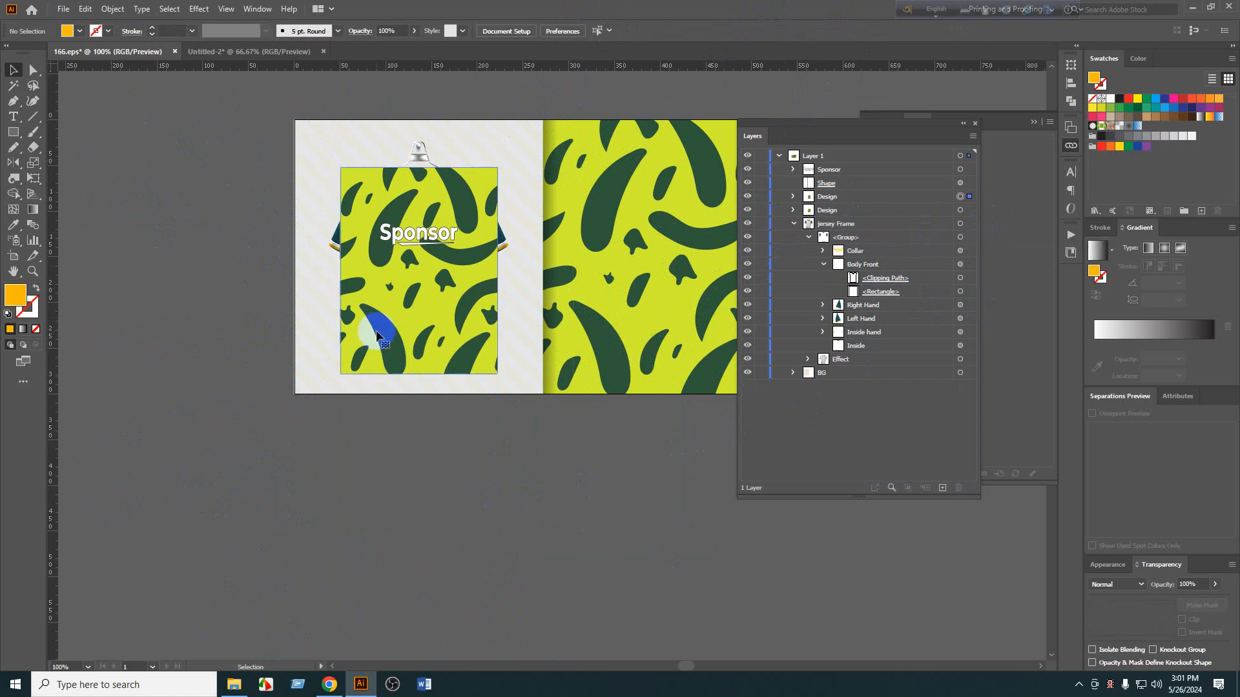
pyautogui.moveTo(840, 203); pyautogui.dragTo(869, 298)
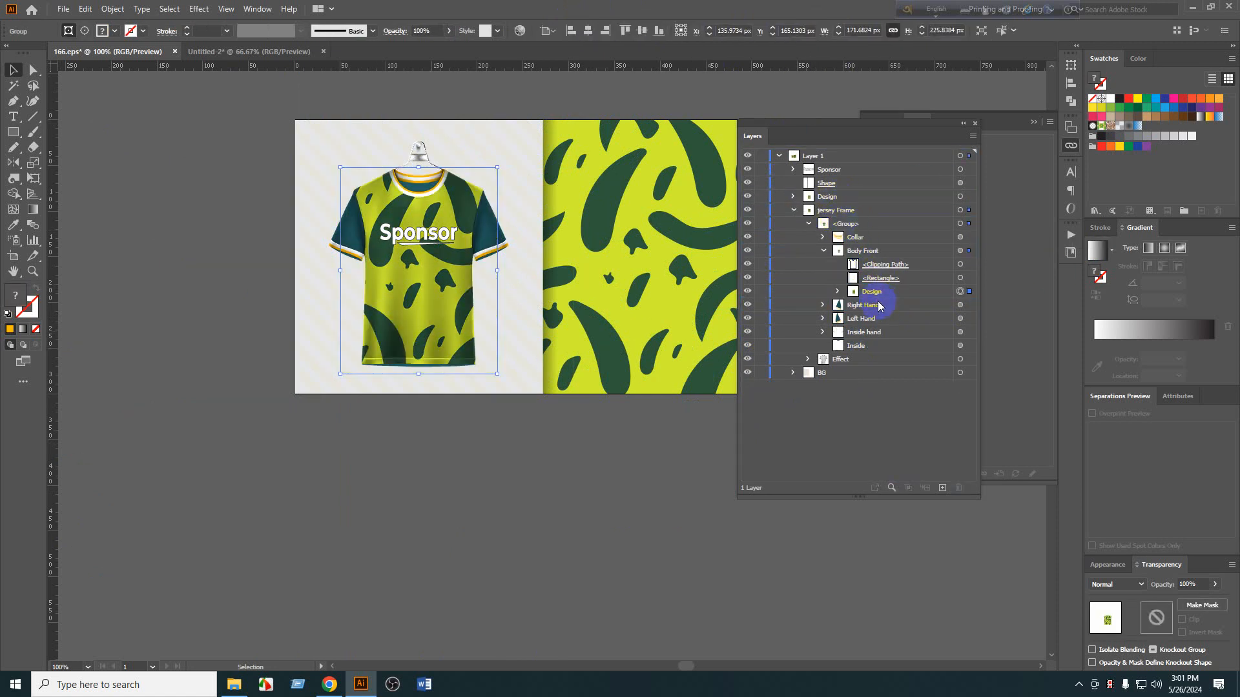
pyautogui.click(793, 209)
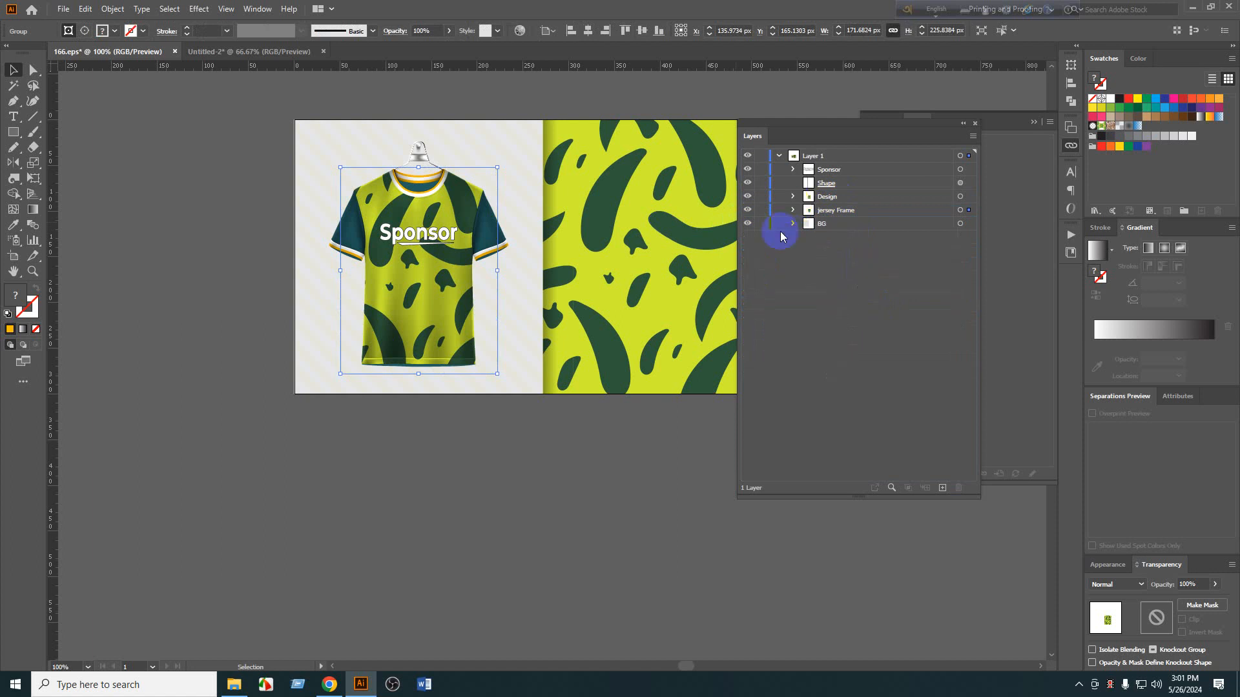
pyautogui.click(512, 525)
# Recolour both teal sleeves and the inner back neck with the dark green sampled from the jersey pattern.
pyautogui.keyDown('ctrl'); pyautogui.click(418, 251); pyautogui.keyUp('ctrl')
pyautogui.scroll(1, 418, 250)
pyautogui.press('a')
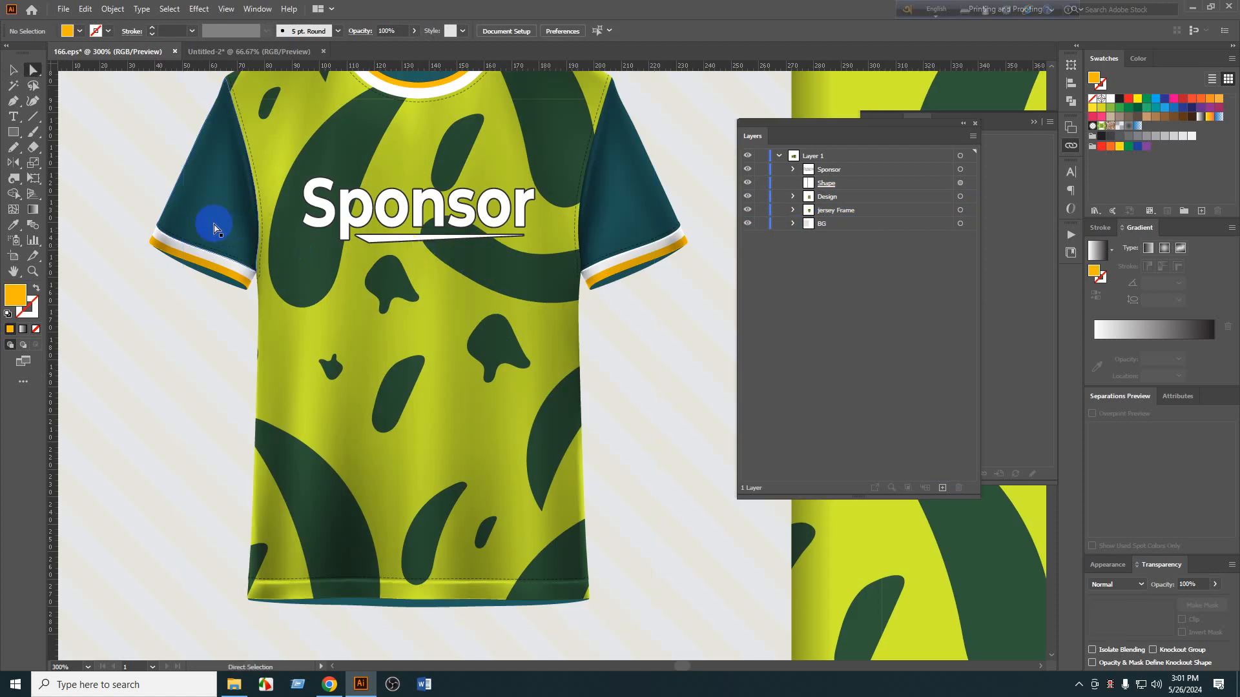
pyautogui.click(216, 228)
pyautogui.scroll(4, 239, 239)
pyautogui.keyDown('shift'); pyautogui.click(647, 273); pyautogui.keyUp('shift')
pyautogui.scroll(1, 417, 140)
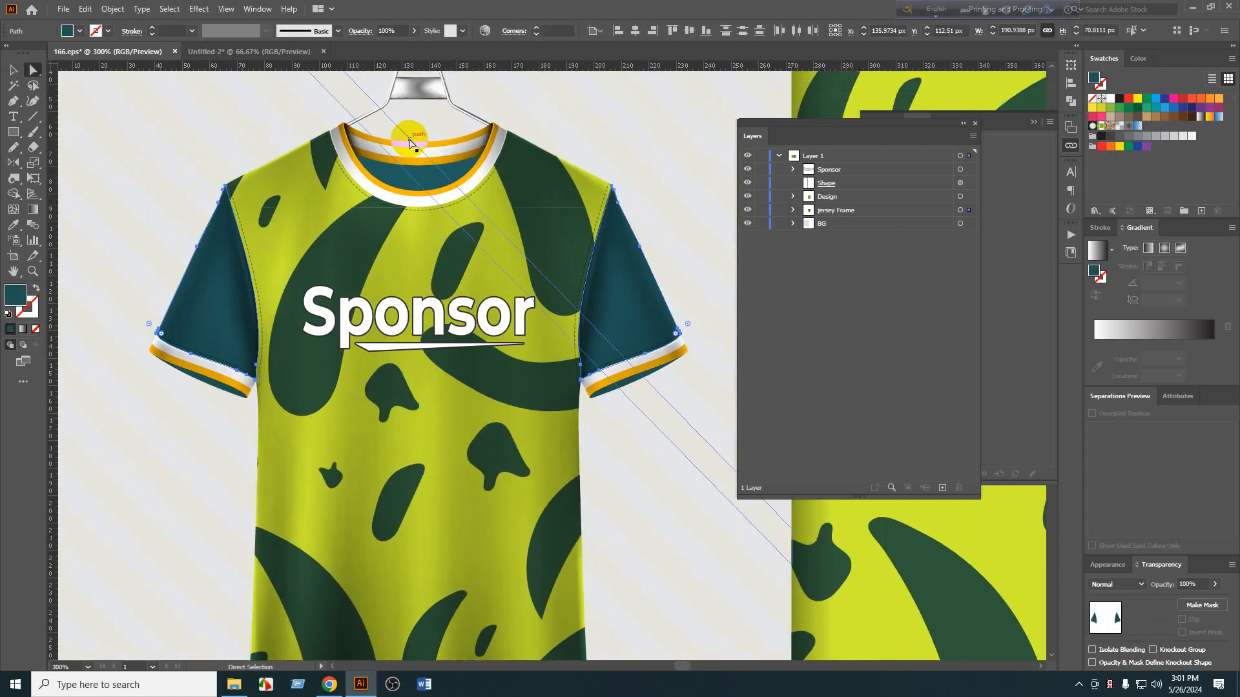
pyautogui.keyDown('shift'); pyautogui.click(414, 179); pyautogui.keyUp('shift')
pyautogui.press('i')
pyautogui.click(532, 239)
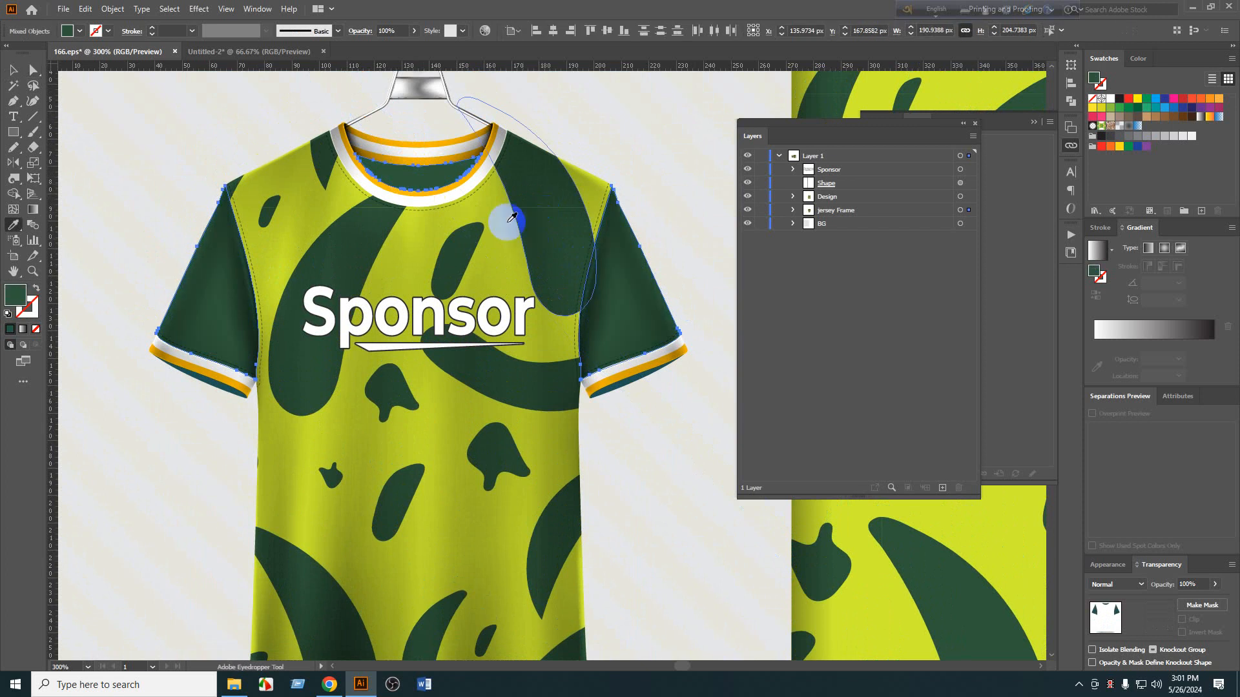
pyautogui.click(485, 221)
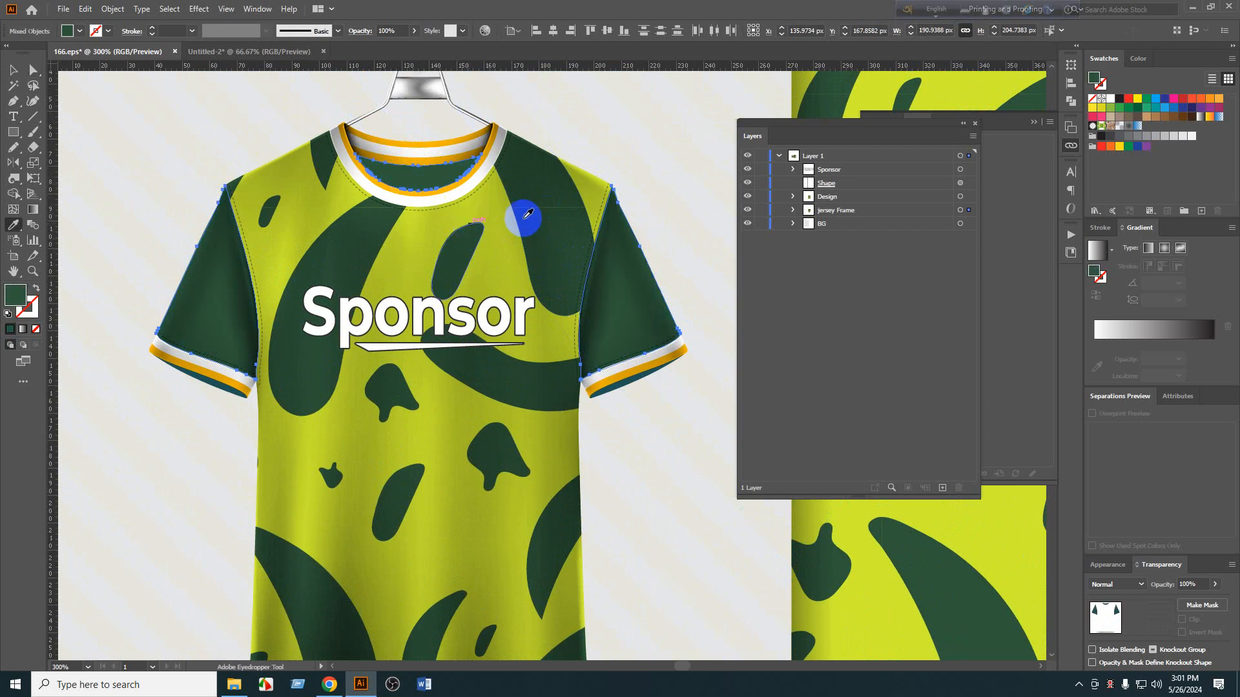
pyautogui.click(494, 278)
pyautogui.click(555, 243)
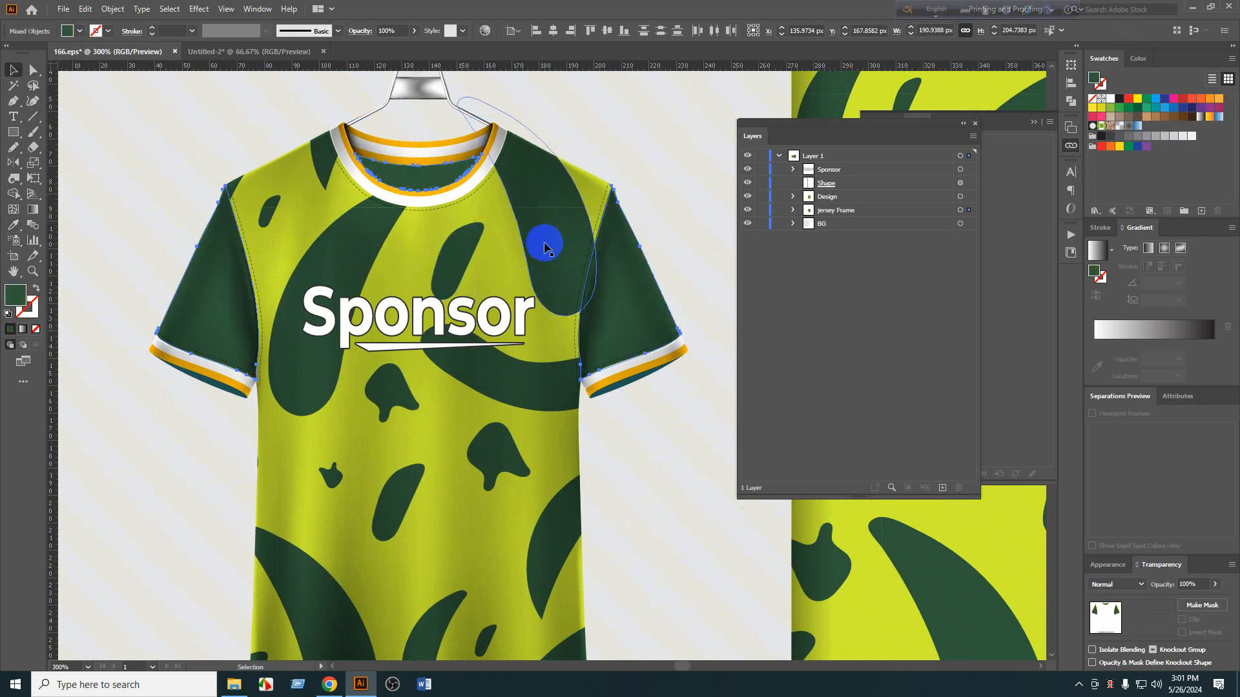
# Recolour the orange trim stripes on the collar and both sleeve cuffs with the yellow-green sampled from the jersey pattern.
pyautogui.press('a')
pyautogui.click(441, 161)
pyautogui.keyDown('shift'); pyautogui.click(438, 143); pyautogui.keyUp('shift')
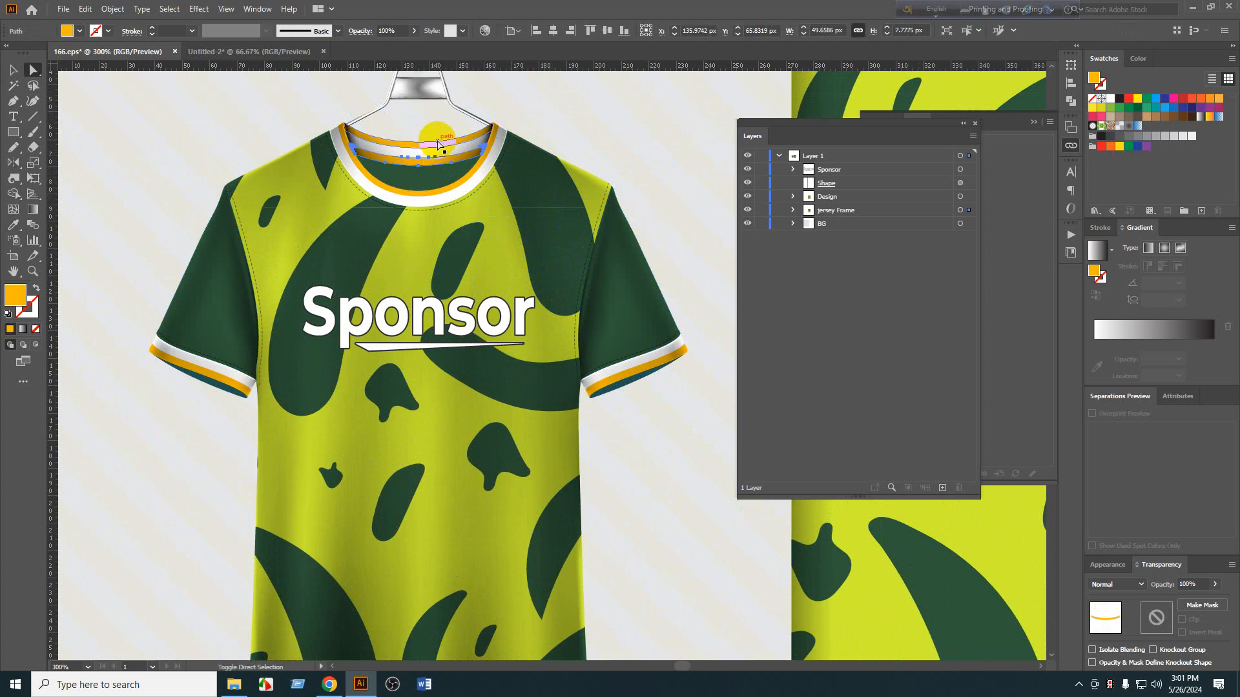
pyautogui.keyDown('shift'); pyautogui.click(450, 198); pyautogui.keyUp('shift')
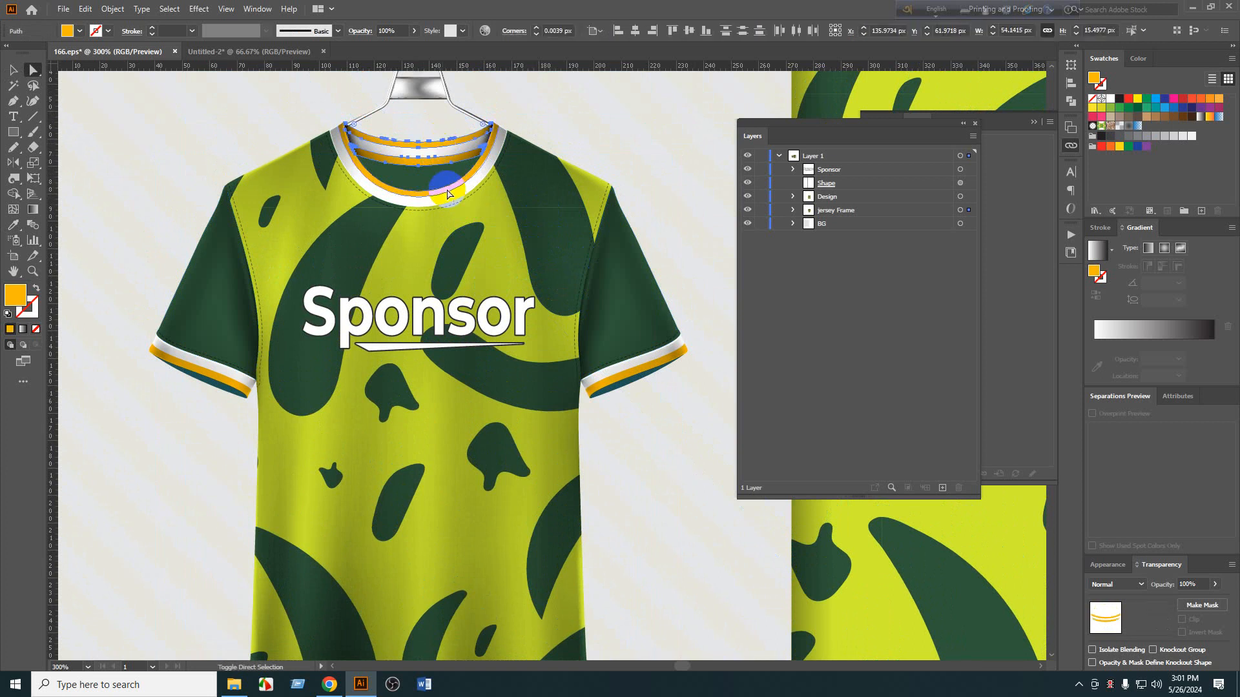
pyautogui.keyDown('shift'); pyautogui.click(448, 194); pyautogui.keyUp('shift')
pyautogui.keyDown('shift'); pyautogui.click(617, 382); pyautogui.keyUp('shift')
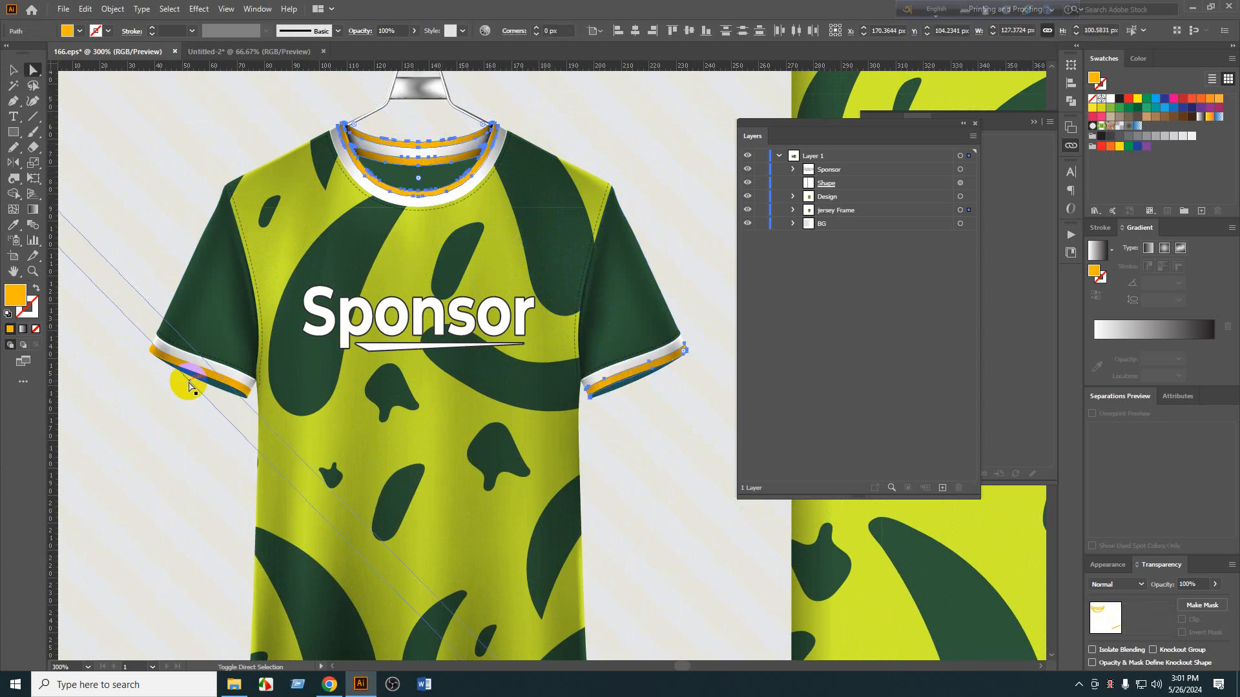
pyautogui.keyDown('shift'); pyautogui.click(192, 370); pyautogui.keyUp('shift')
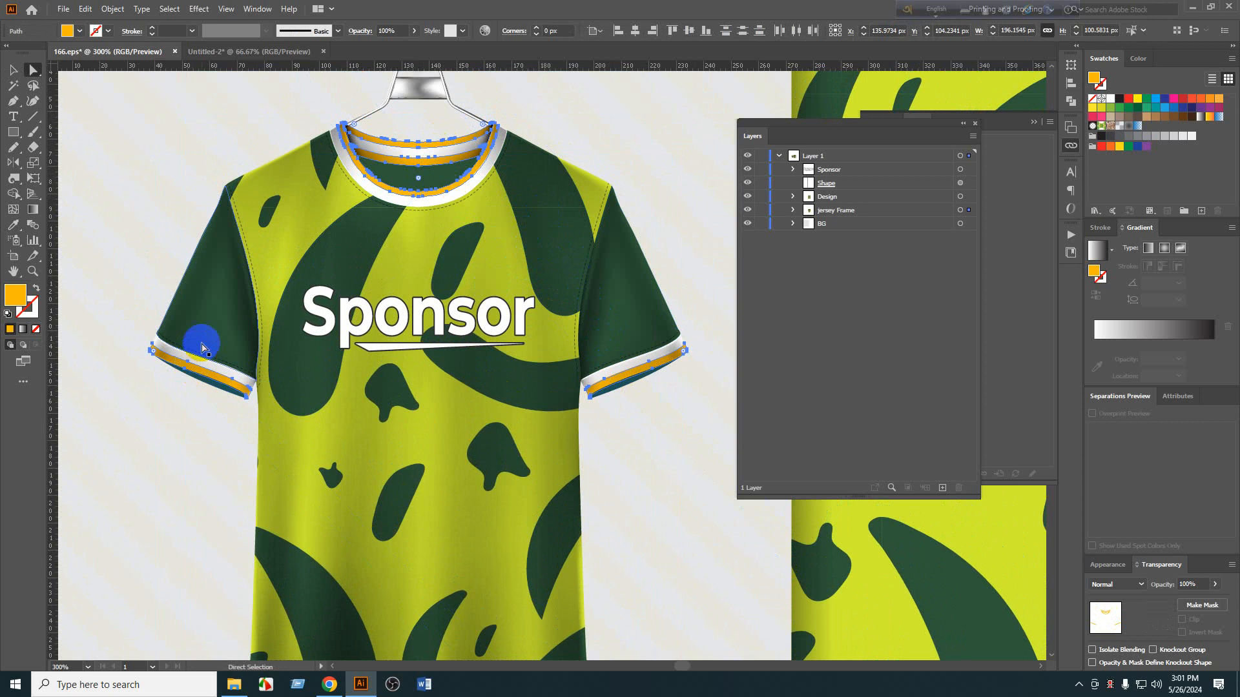
pyautogui.press('i')
pyautogui.click(290, 245)
pyautogui.press('v')
pyautogui.hotkey('ctrl', '-')
pyautogui.hotkey('ctrl', '-')
pyautogui.click(187, 327)
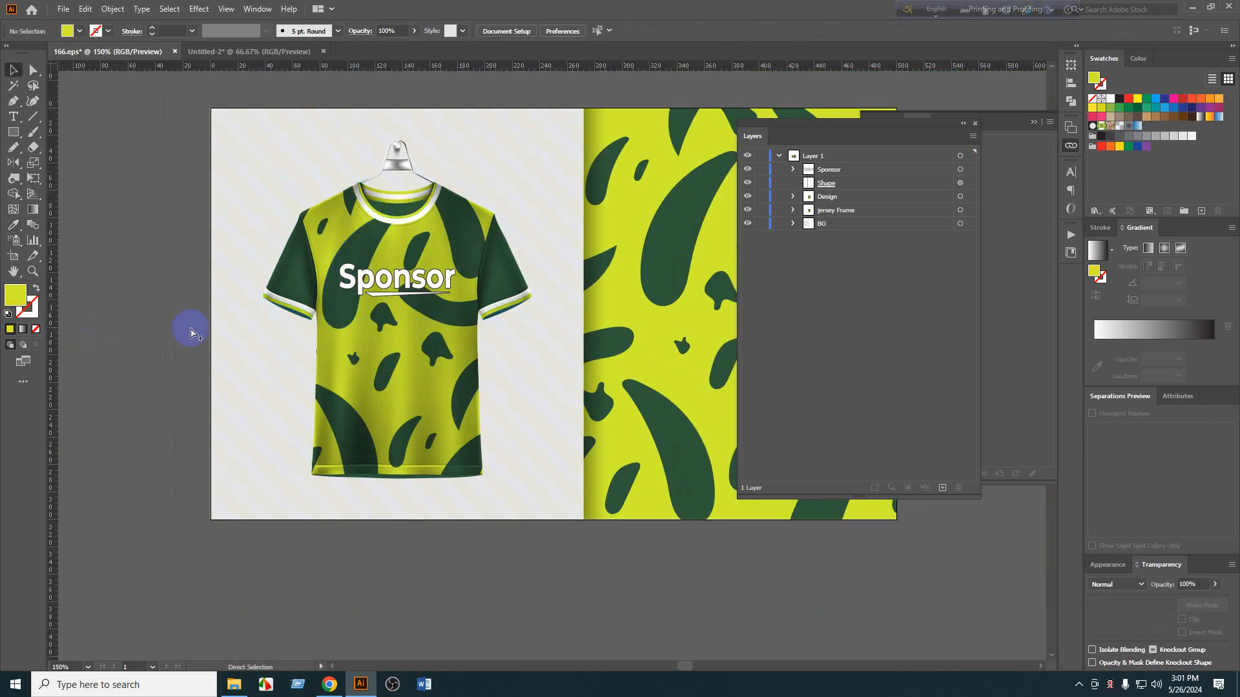
# Recolour the teal inner edges of both sleeve openings with the pattern's dark green.
pyautogui.scroll(2, 271, 314)
pyautogui.press('a')
pyautogui.click(279, 301)
pyautogui.hscroll(5, 279, 302)
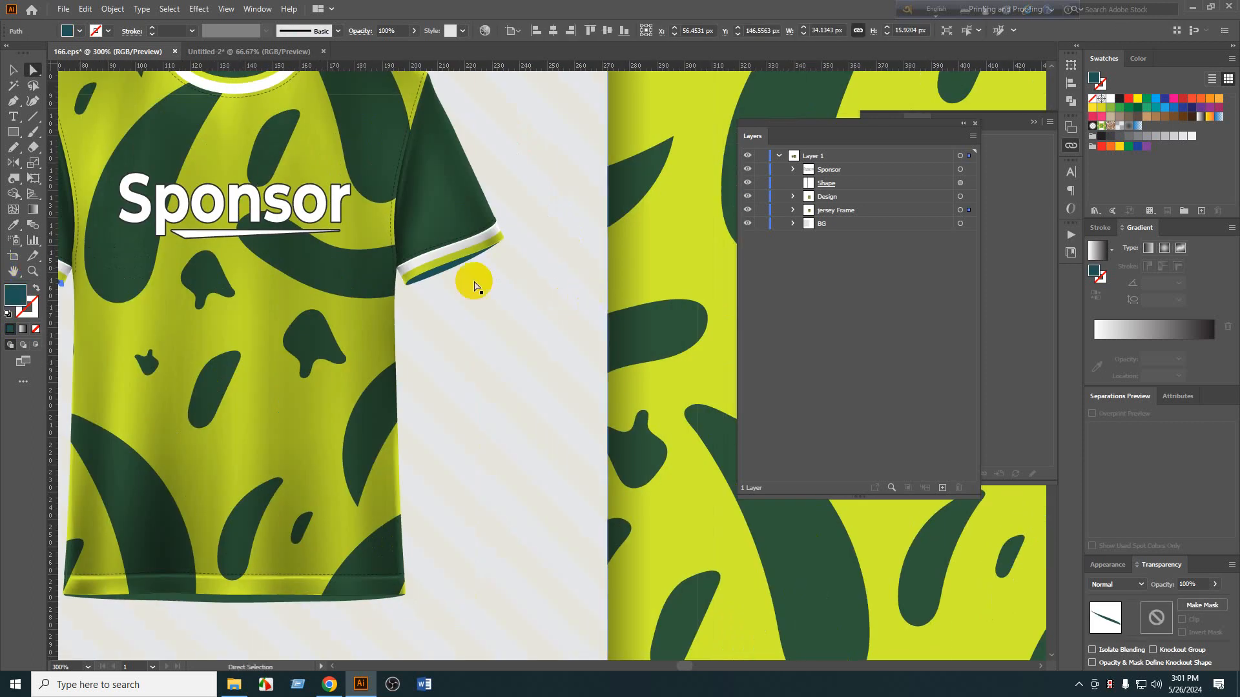
pyautogui.click(427, 274)
pyautogui.scroll(1, 432, 272)
pyautogui.press('v')
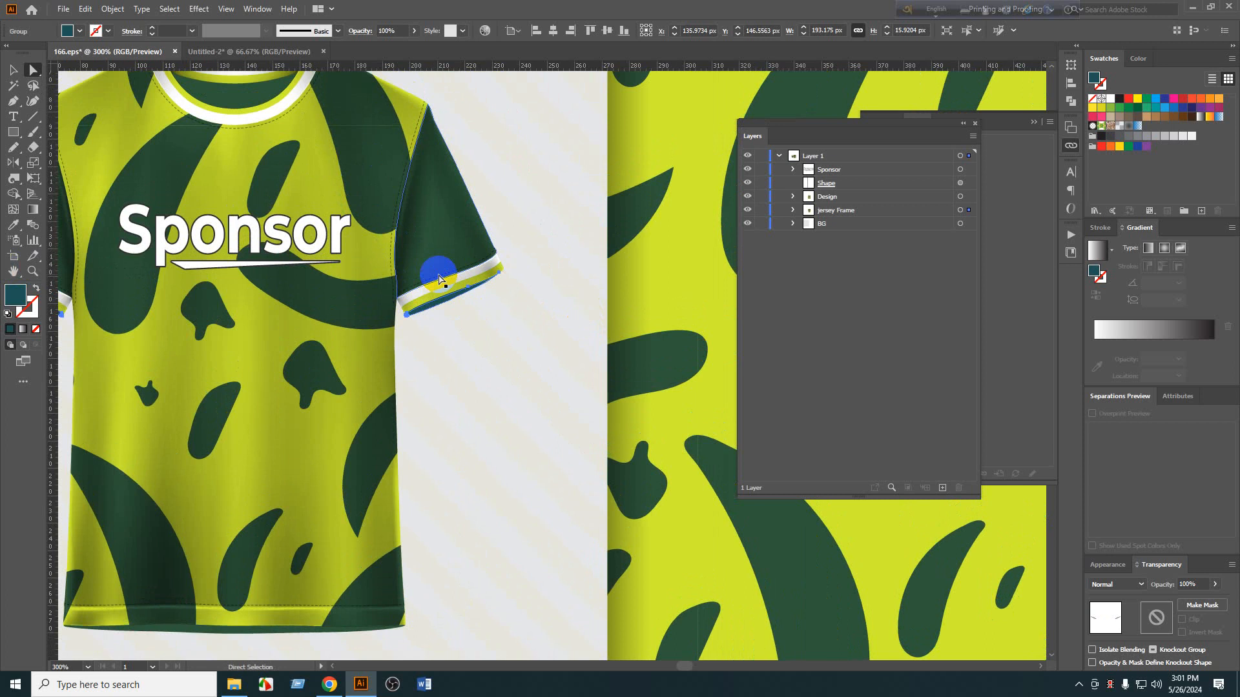
pyautogui.scroll(-3, 461, 234)
pyautogui.click(449, 457)
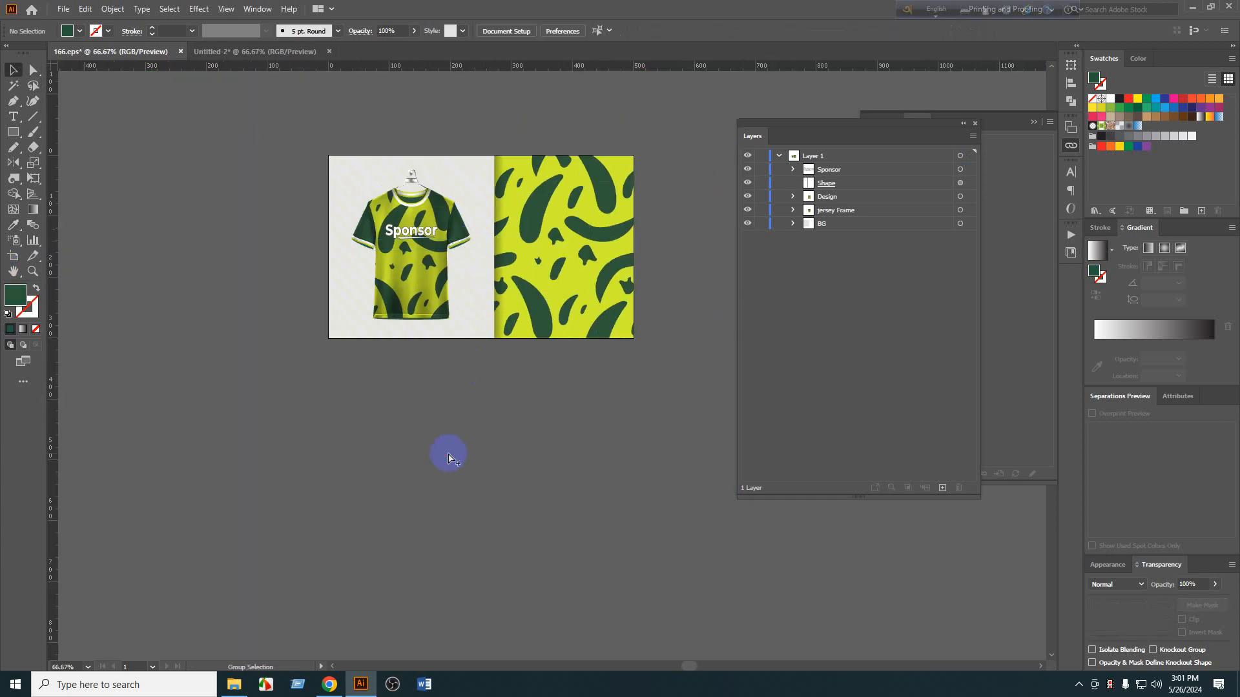
# Recolour the diagonal stripes of the background behind the jersey with the pattern's dark green.
pyautogui.doubleClick(468, 181)
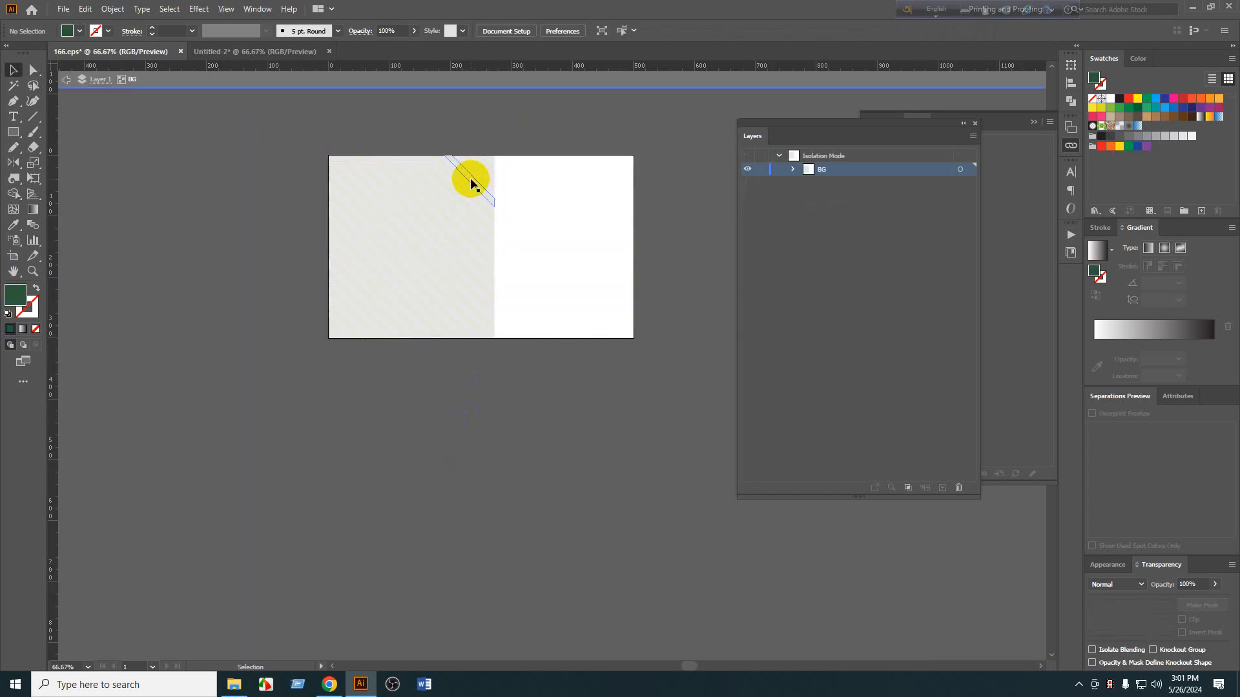
pyautogui.click(510, 84)
pyautogui.scroll(3, 510, 149)
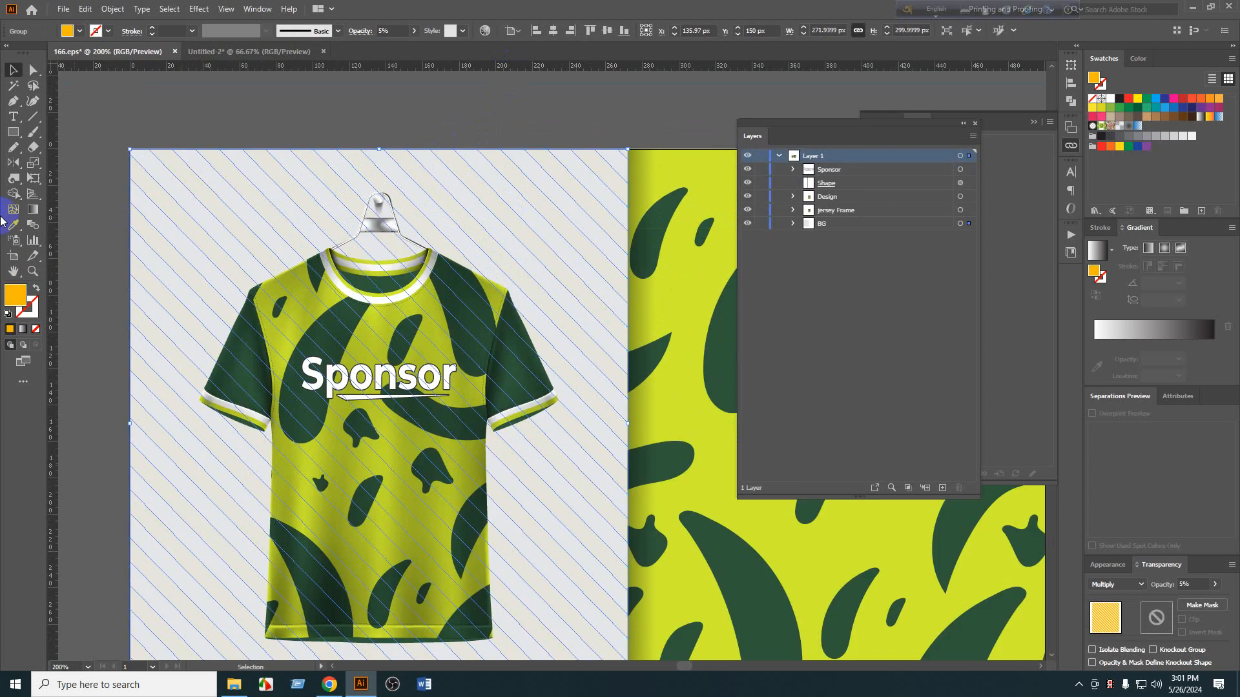
pyautogui.click(12, 227)
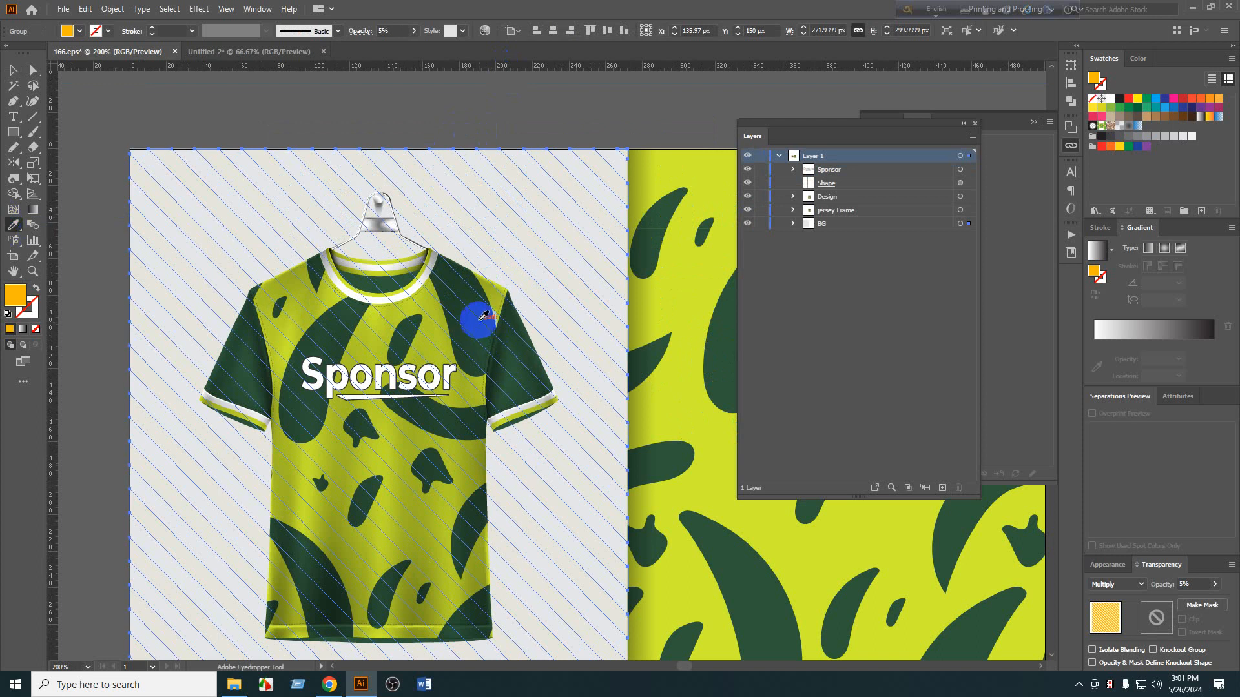
pyautogui.click(479, 311)
pyautogui.keyDown('ctrl'); pyautogui.click(450, 125); pyautogui.keyUp('ctrl')
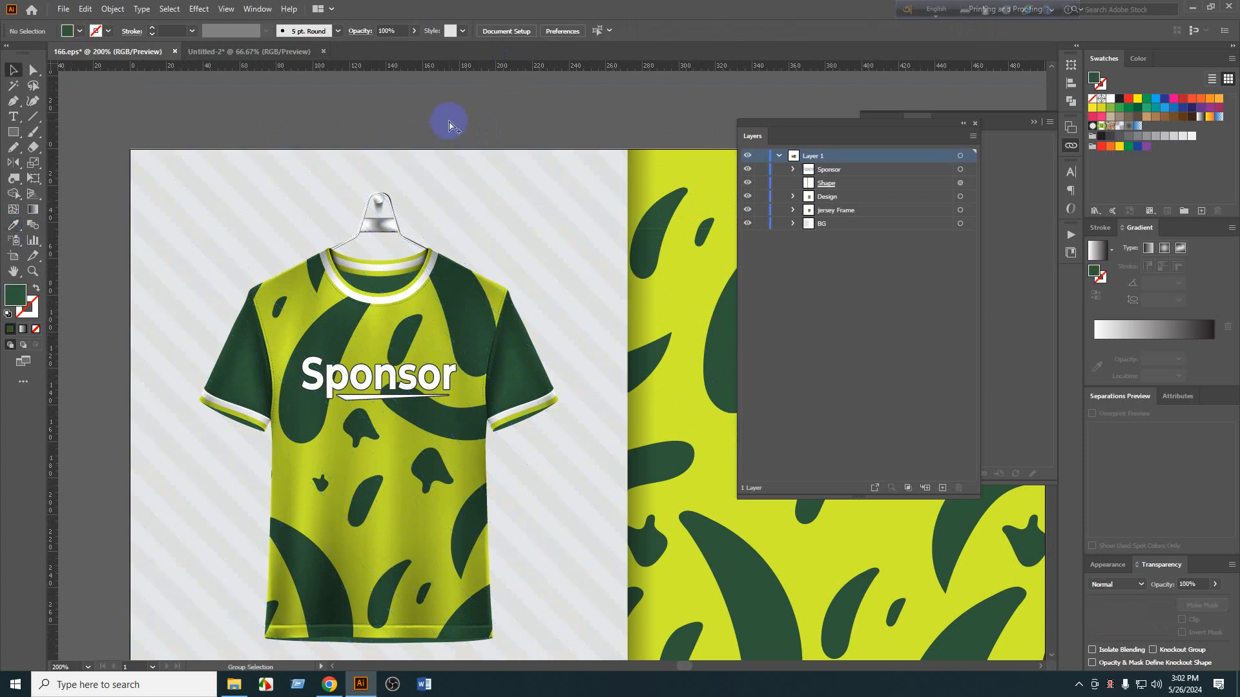
pyautogui.scroll(-2, 450, 125)
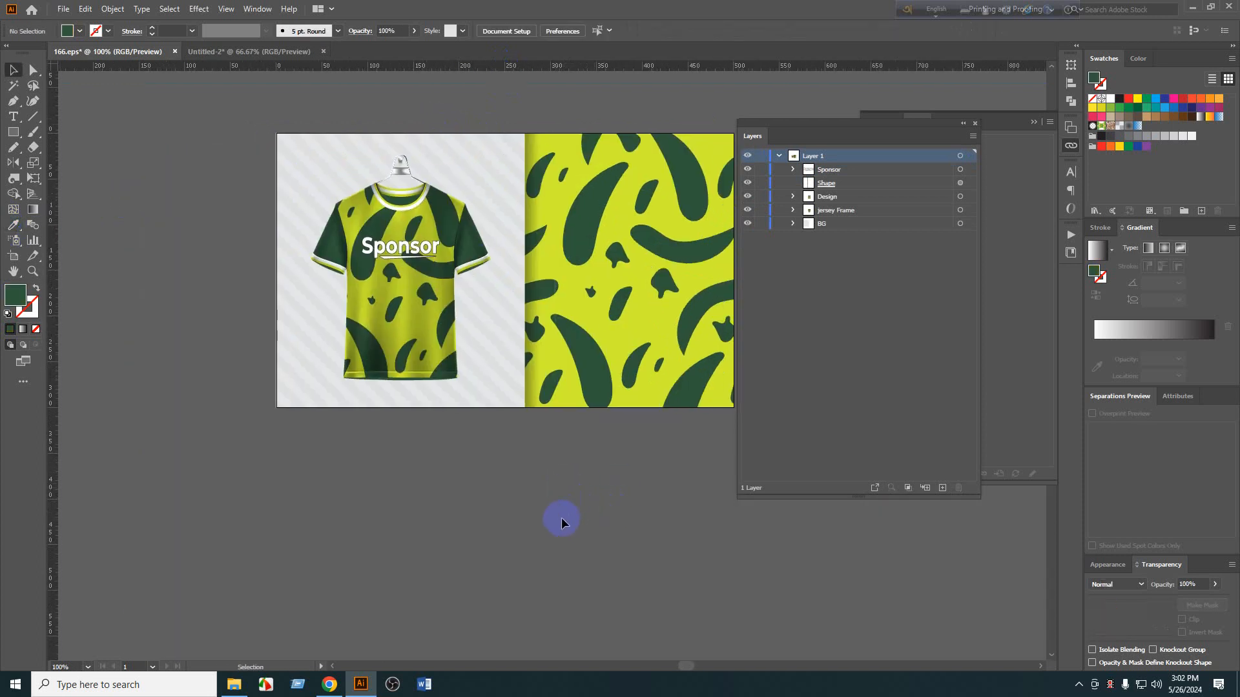
pyautogui.scroll(2, 416, 248)
pyautogui.click(411, 238)
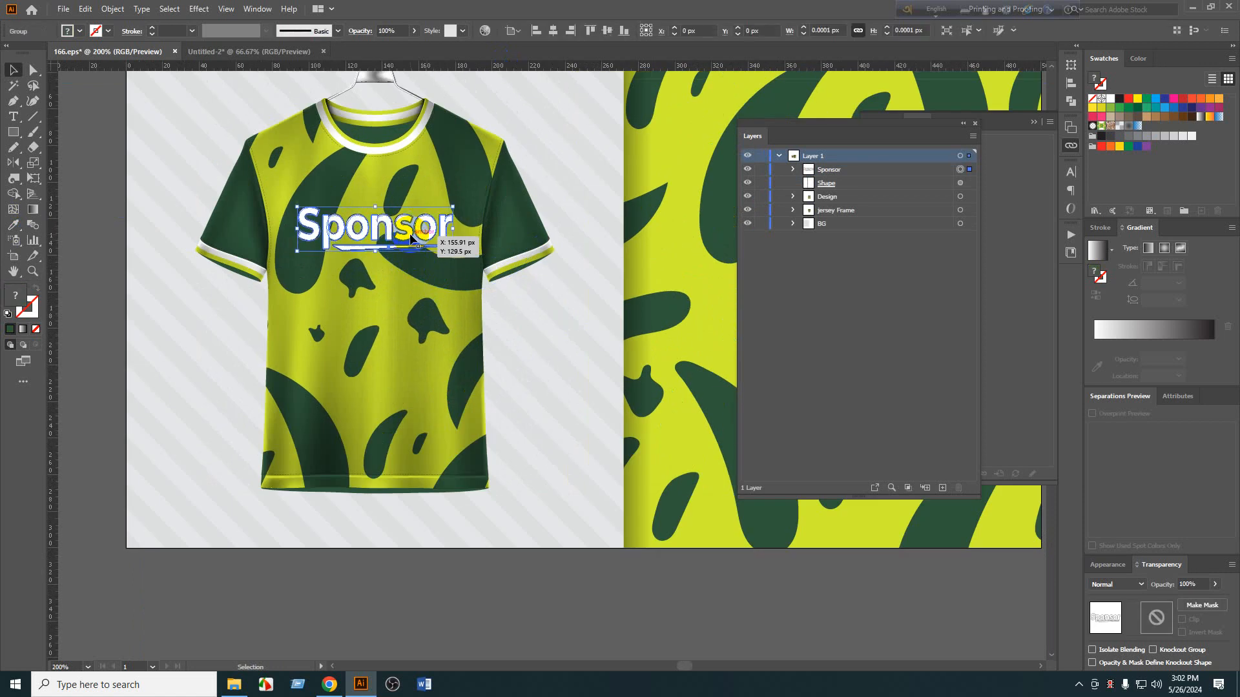
pyautogui.moveTo(411, 238); pyautogui.dragTo(362, 278)
pyautogui.hotkey('ctrl', 'z')
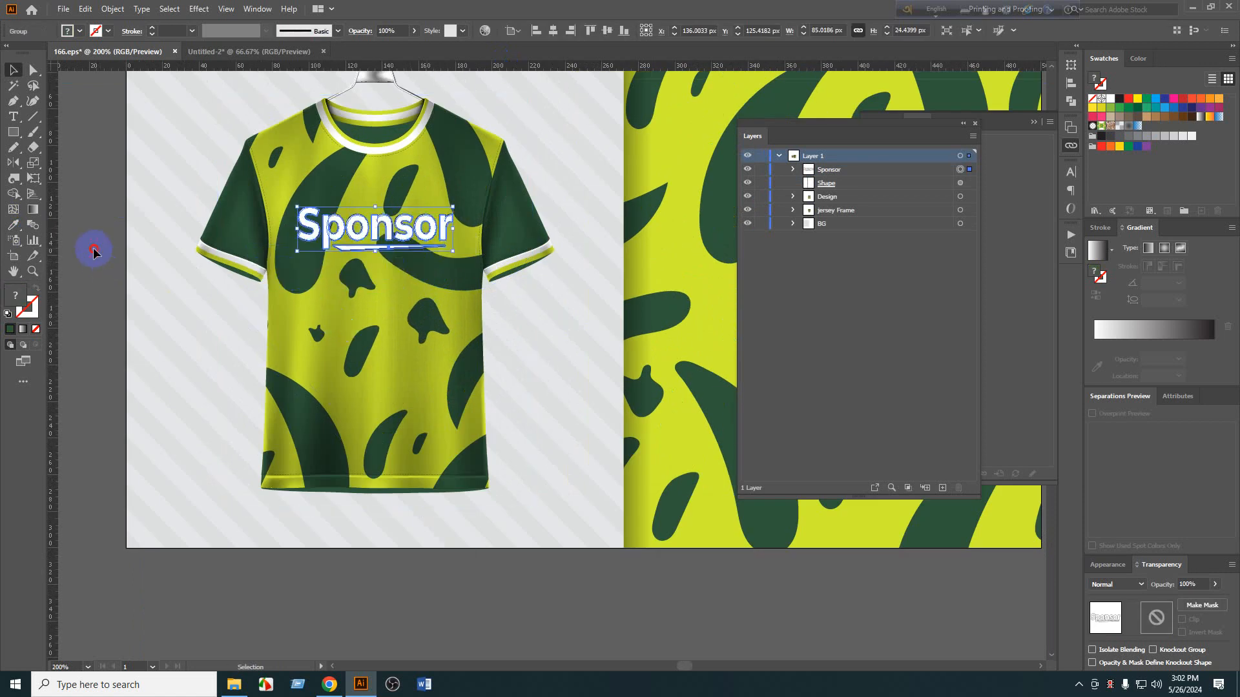
pyautogui.click(94, 250)
# Examine the recoloured jersey's sleeves and body up close and the whole mockup in full-screen presentation view.
pyautogui.scroll(2, 229, 204)
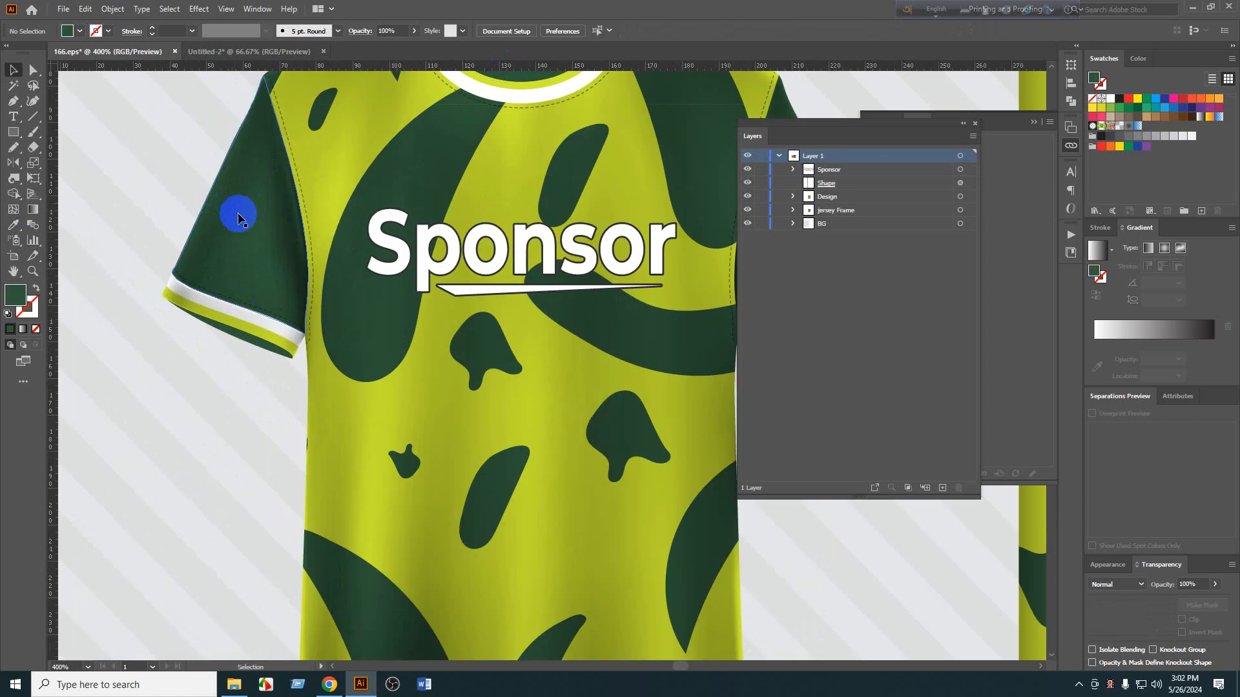
pyautogui.scroll(-2, 244, 275)
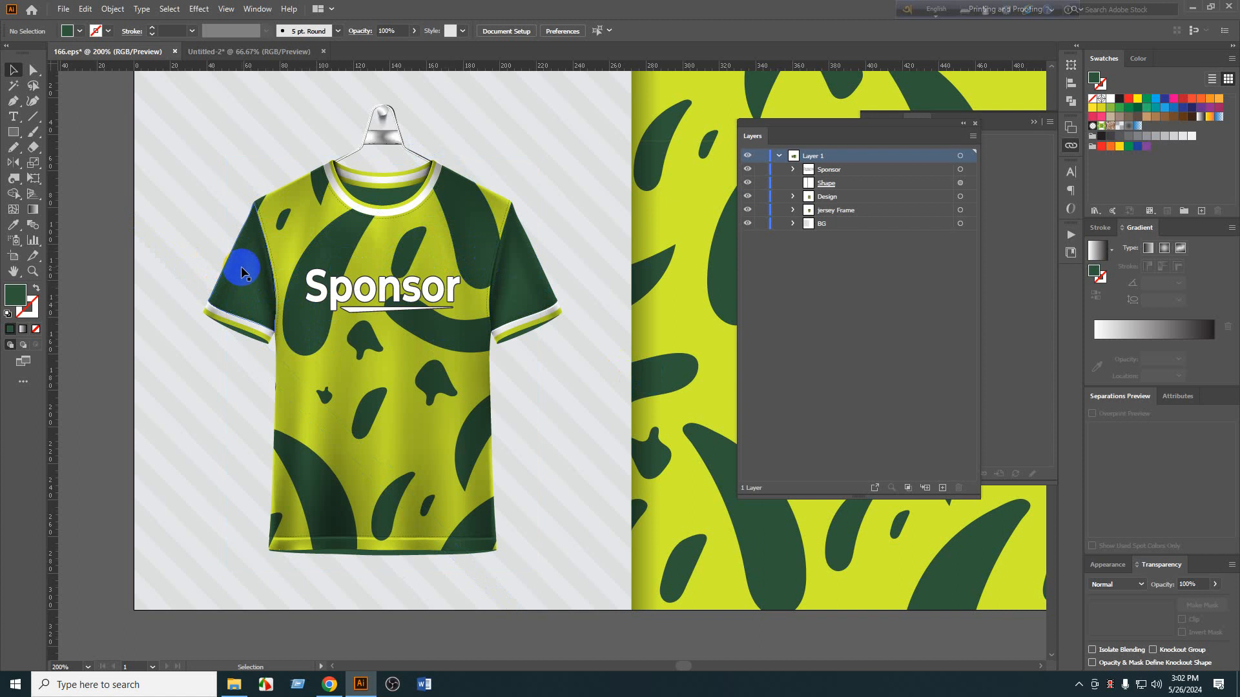
pyautogui.click(301, 357)
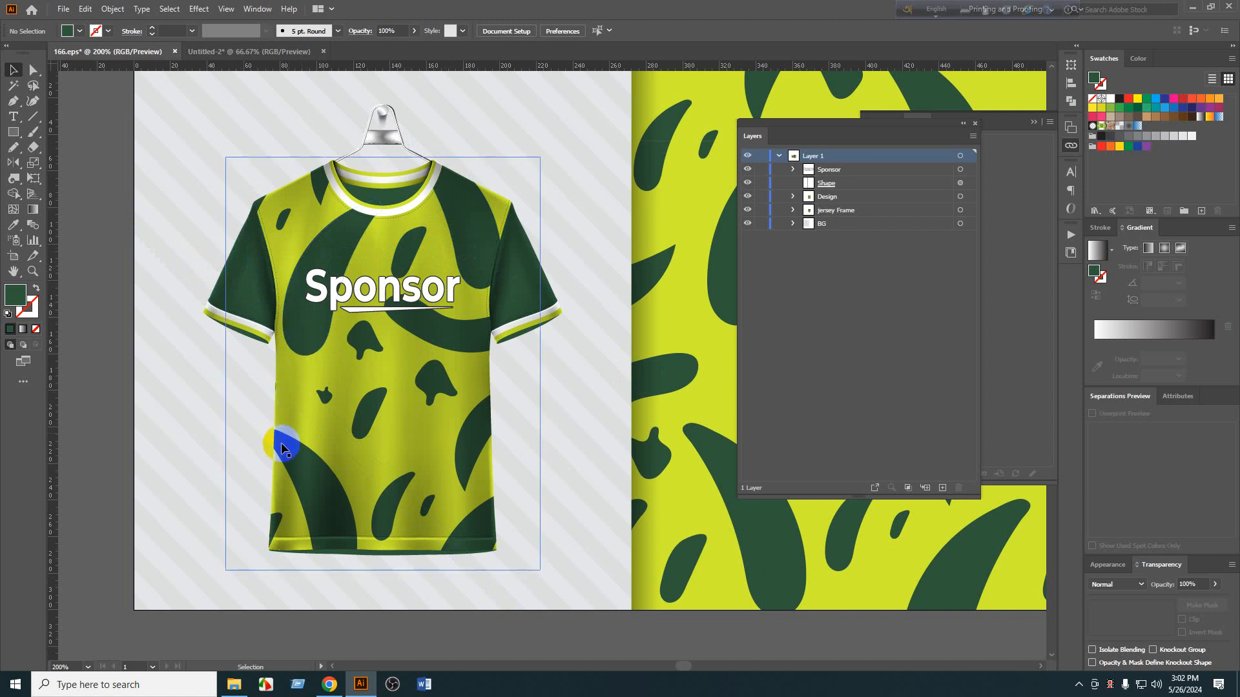
pyautogui.click(268, 507)
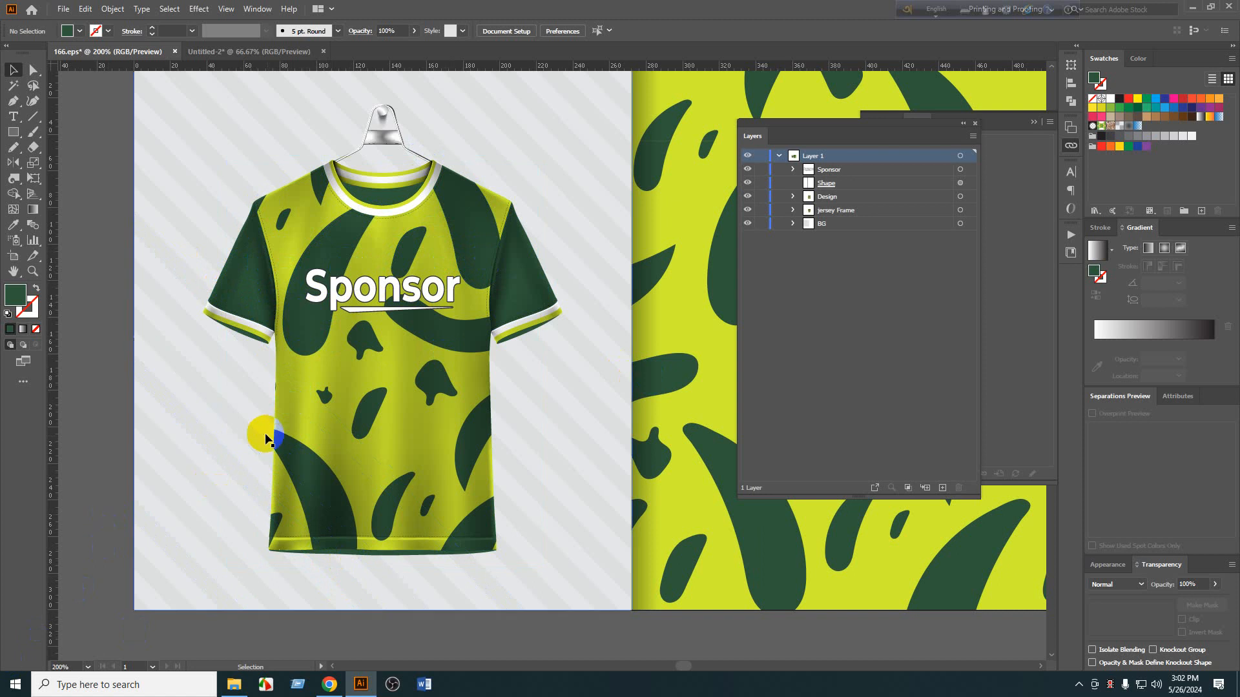
pyautogui.scroll(8, 277, 388)
pyautogui.scroll(-10, 322, 390)
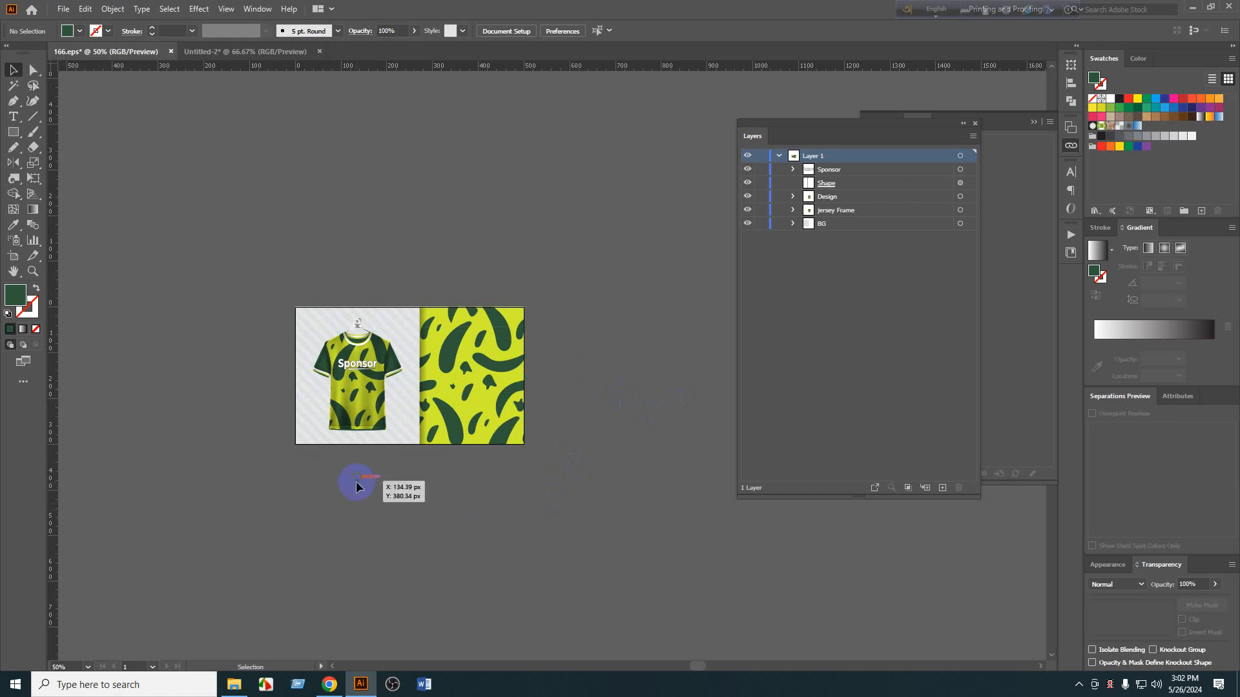
pyautogui.hotkey('shift', 'f')
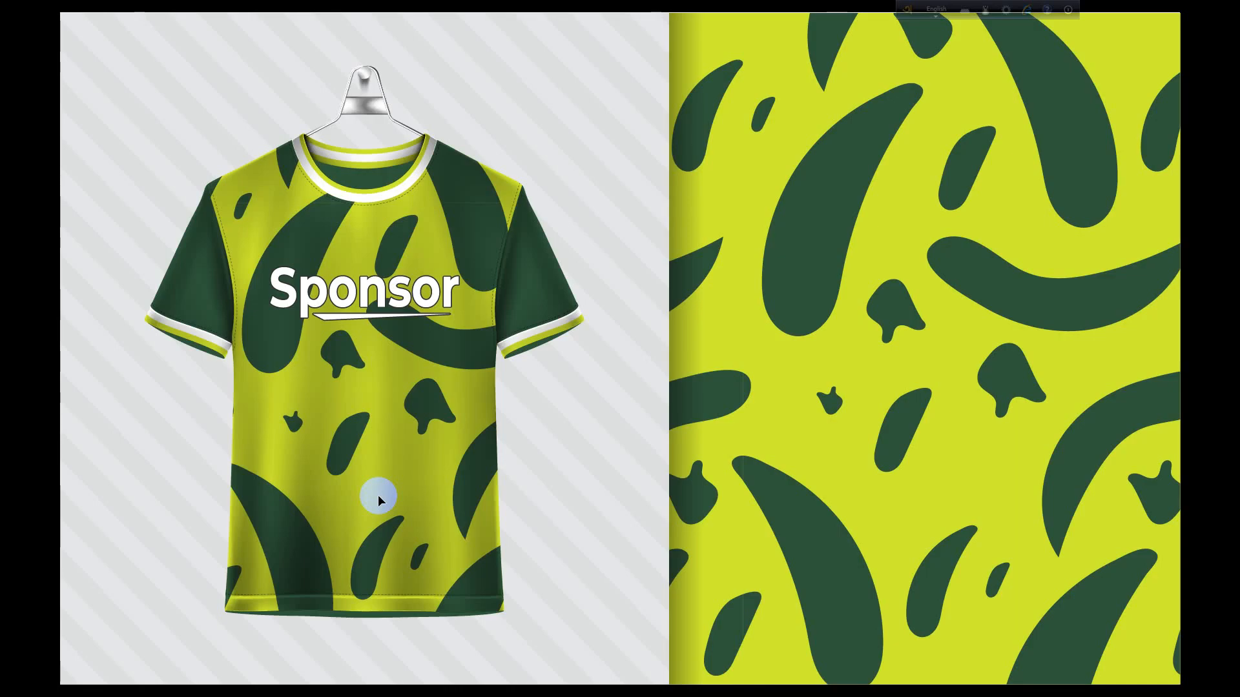
pyautogui.press('Escape')
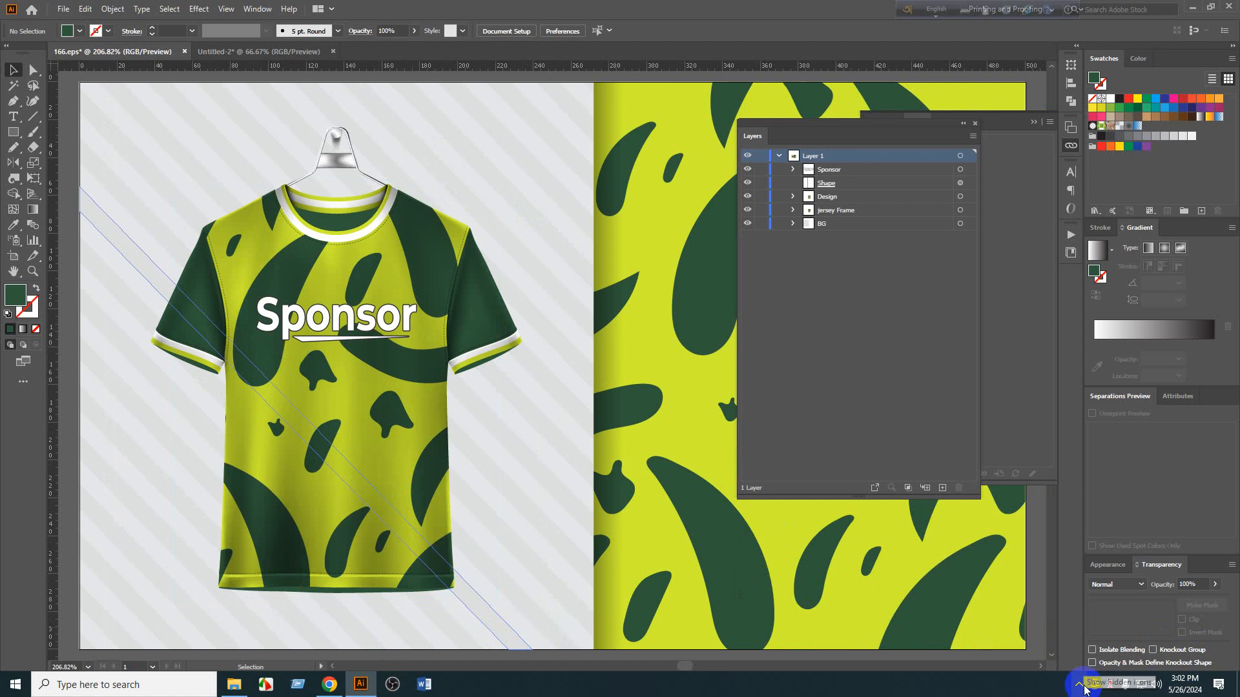
pyautogui.click(1111, 690)
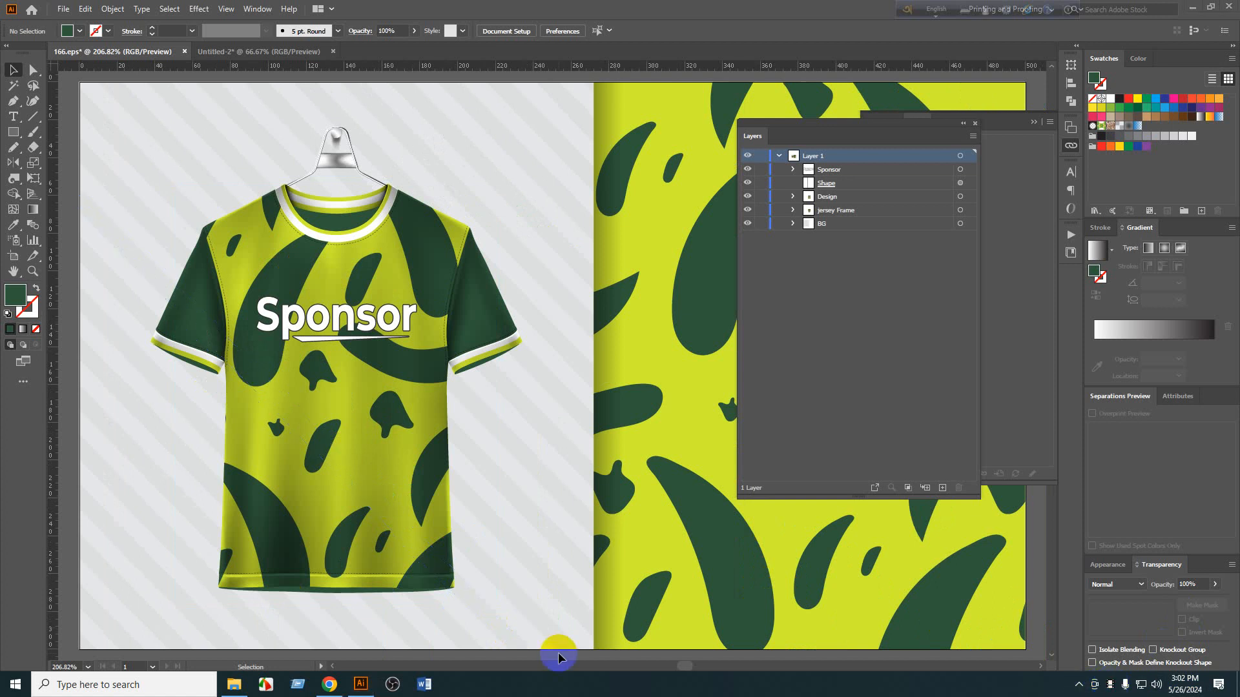